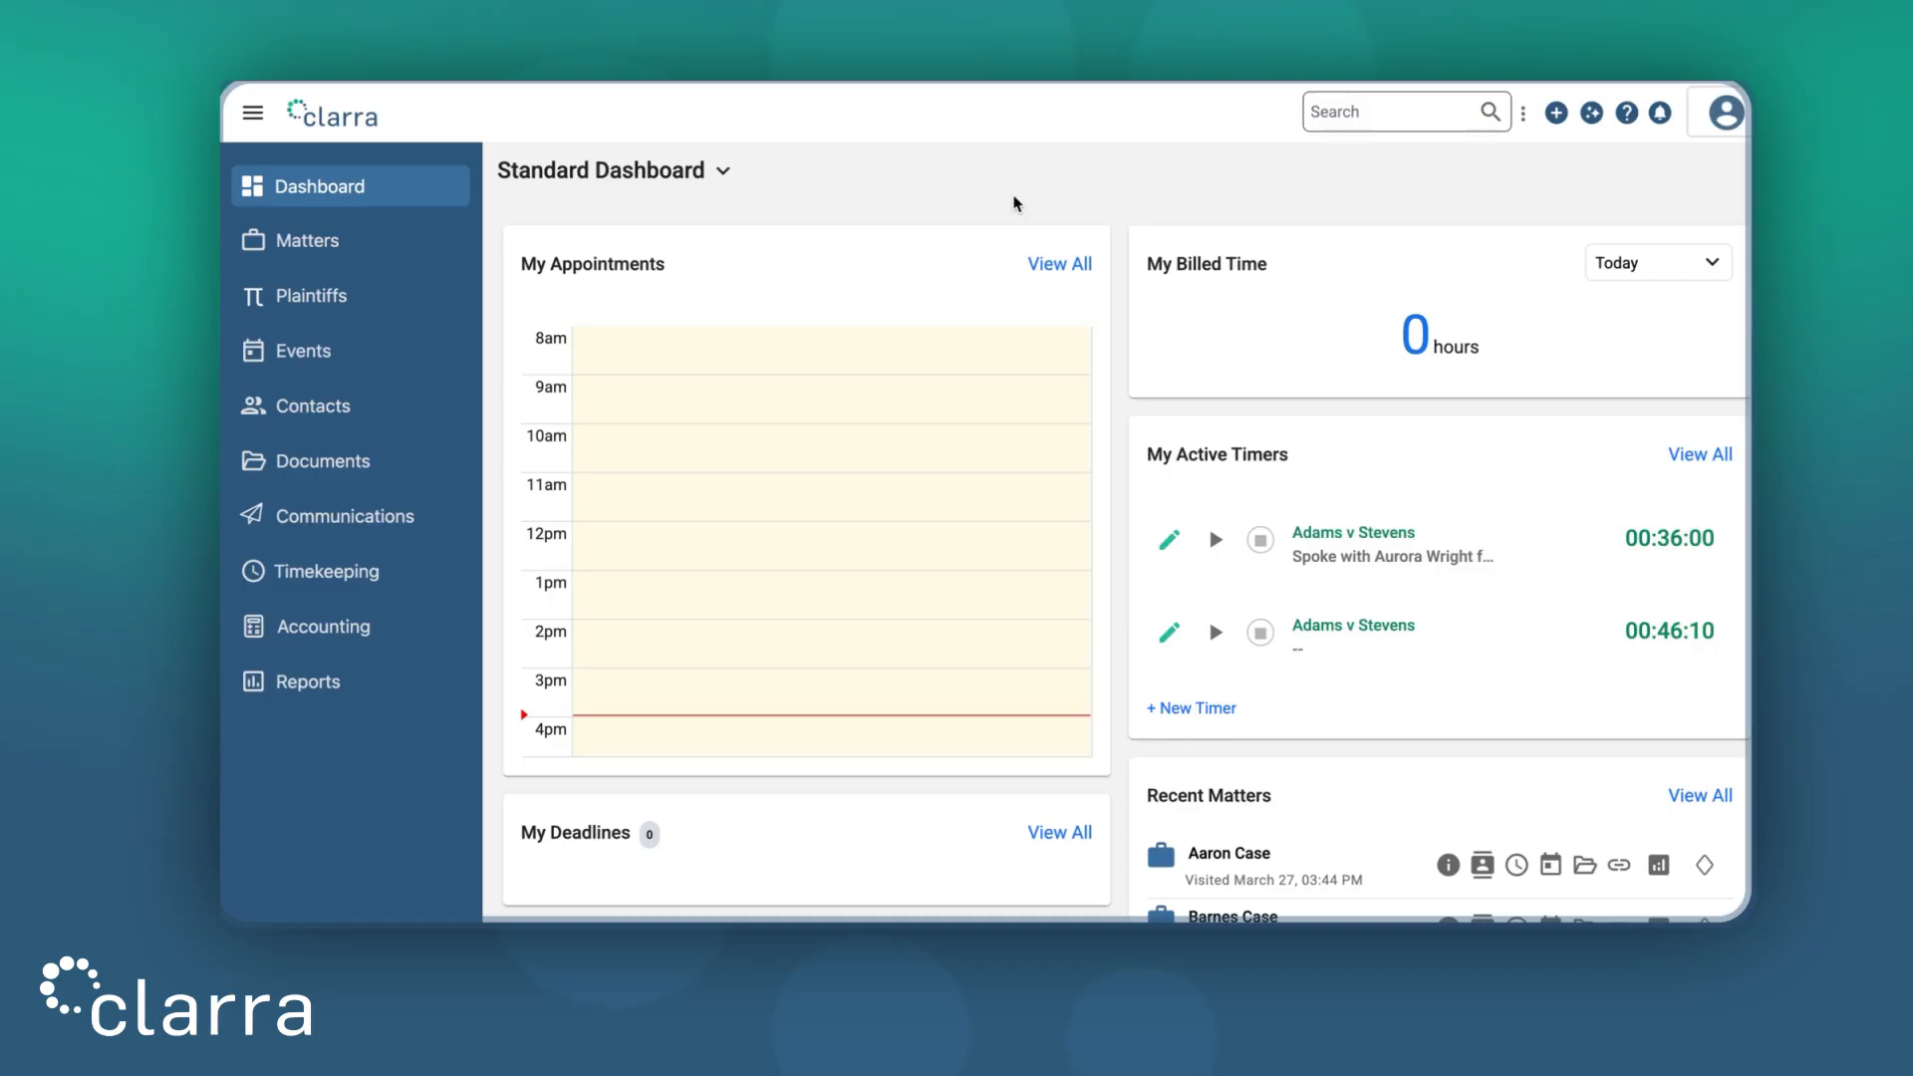
Open the info page of the first matter in the matters list and review its sections
click(421, 243)
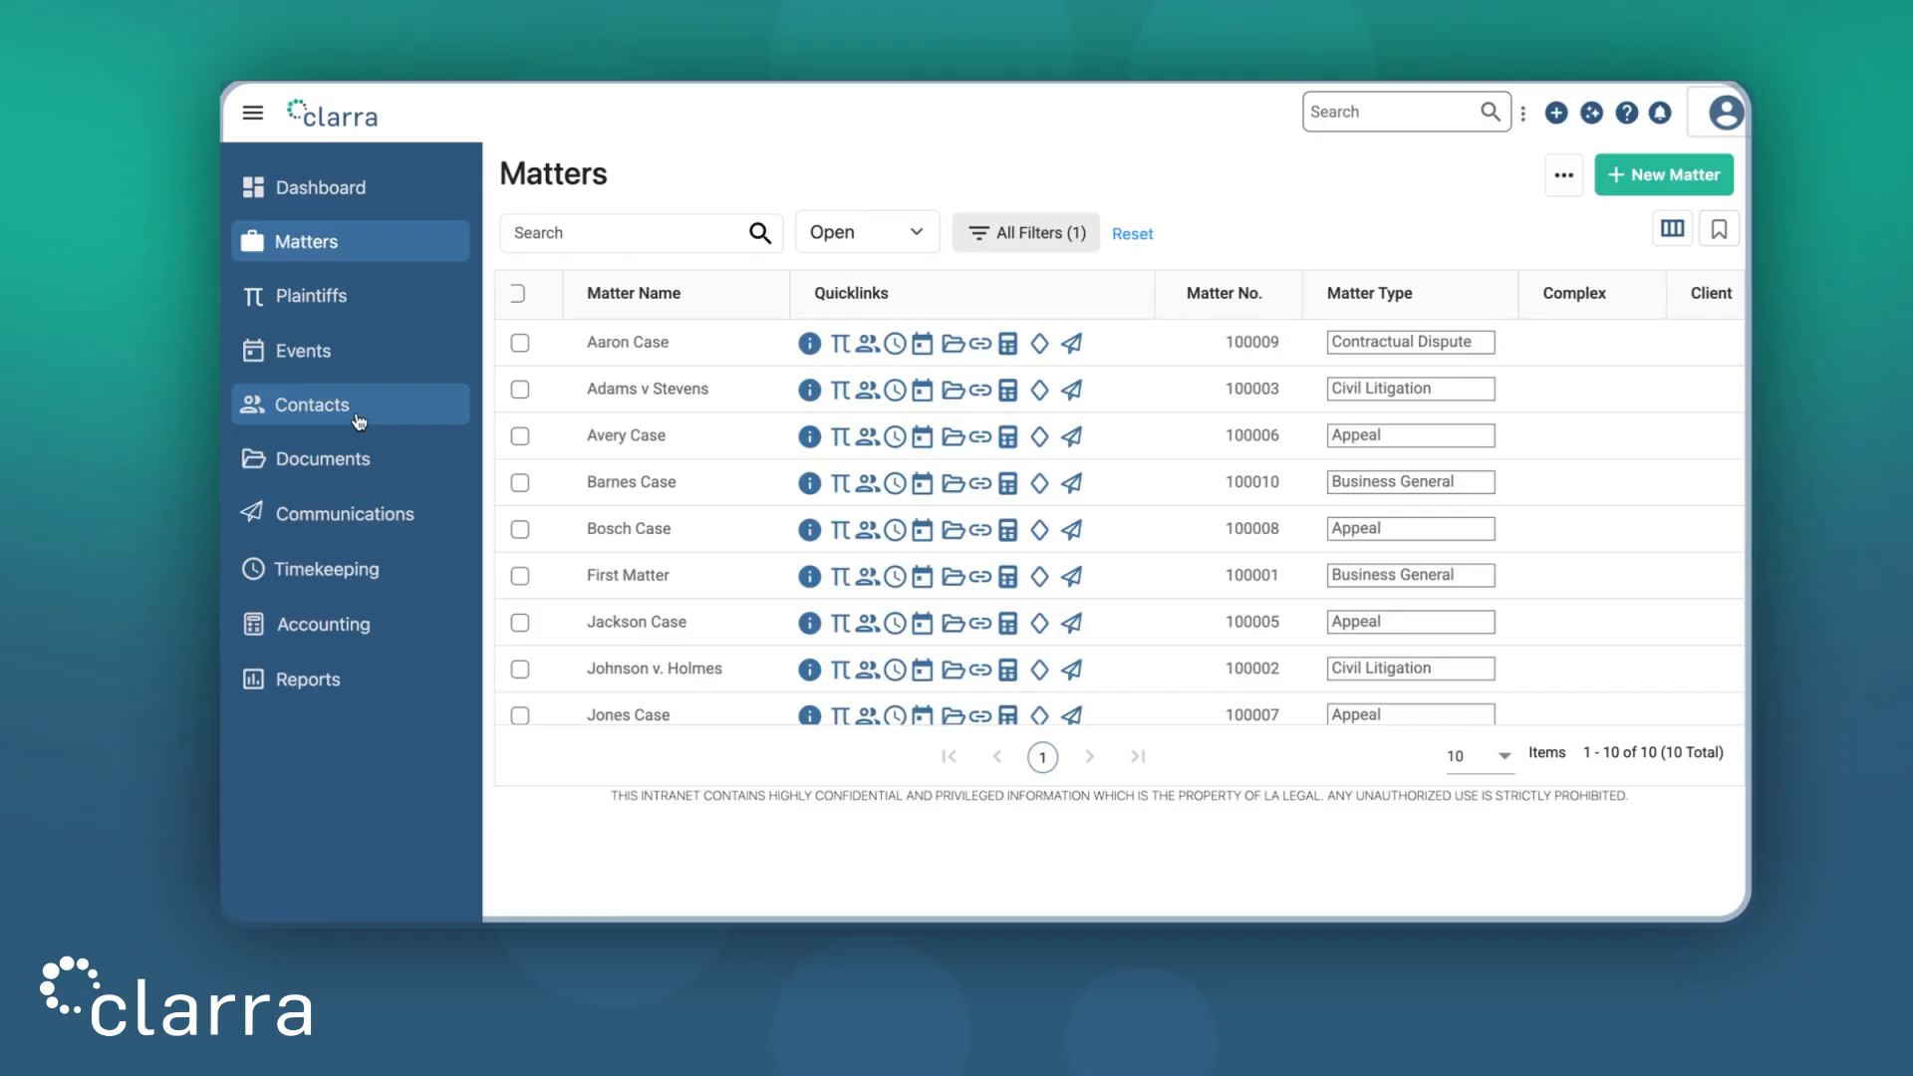
click(809, 343)
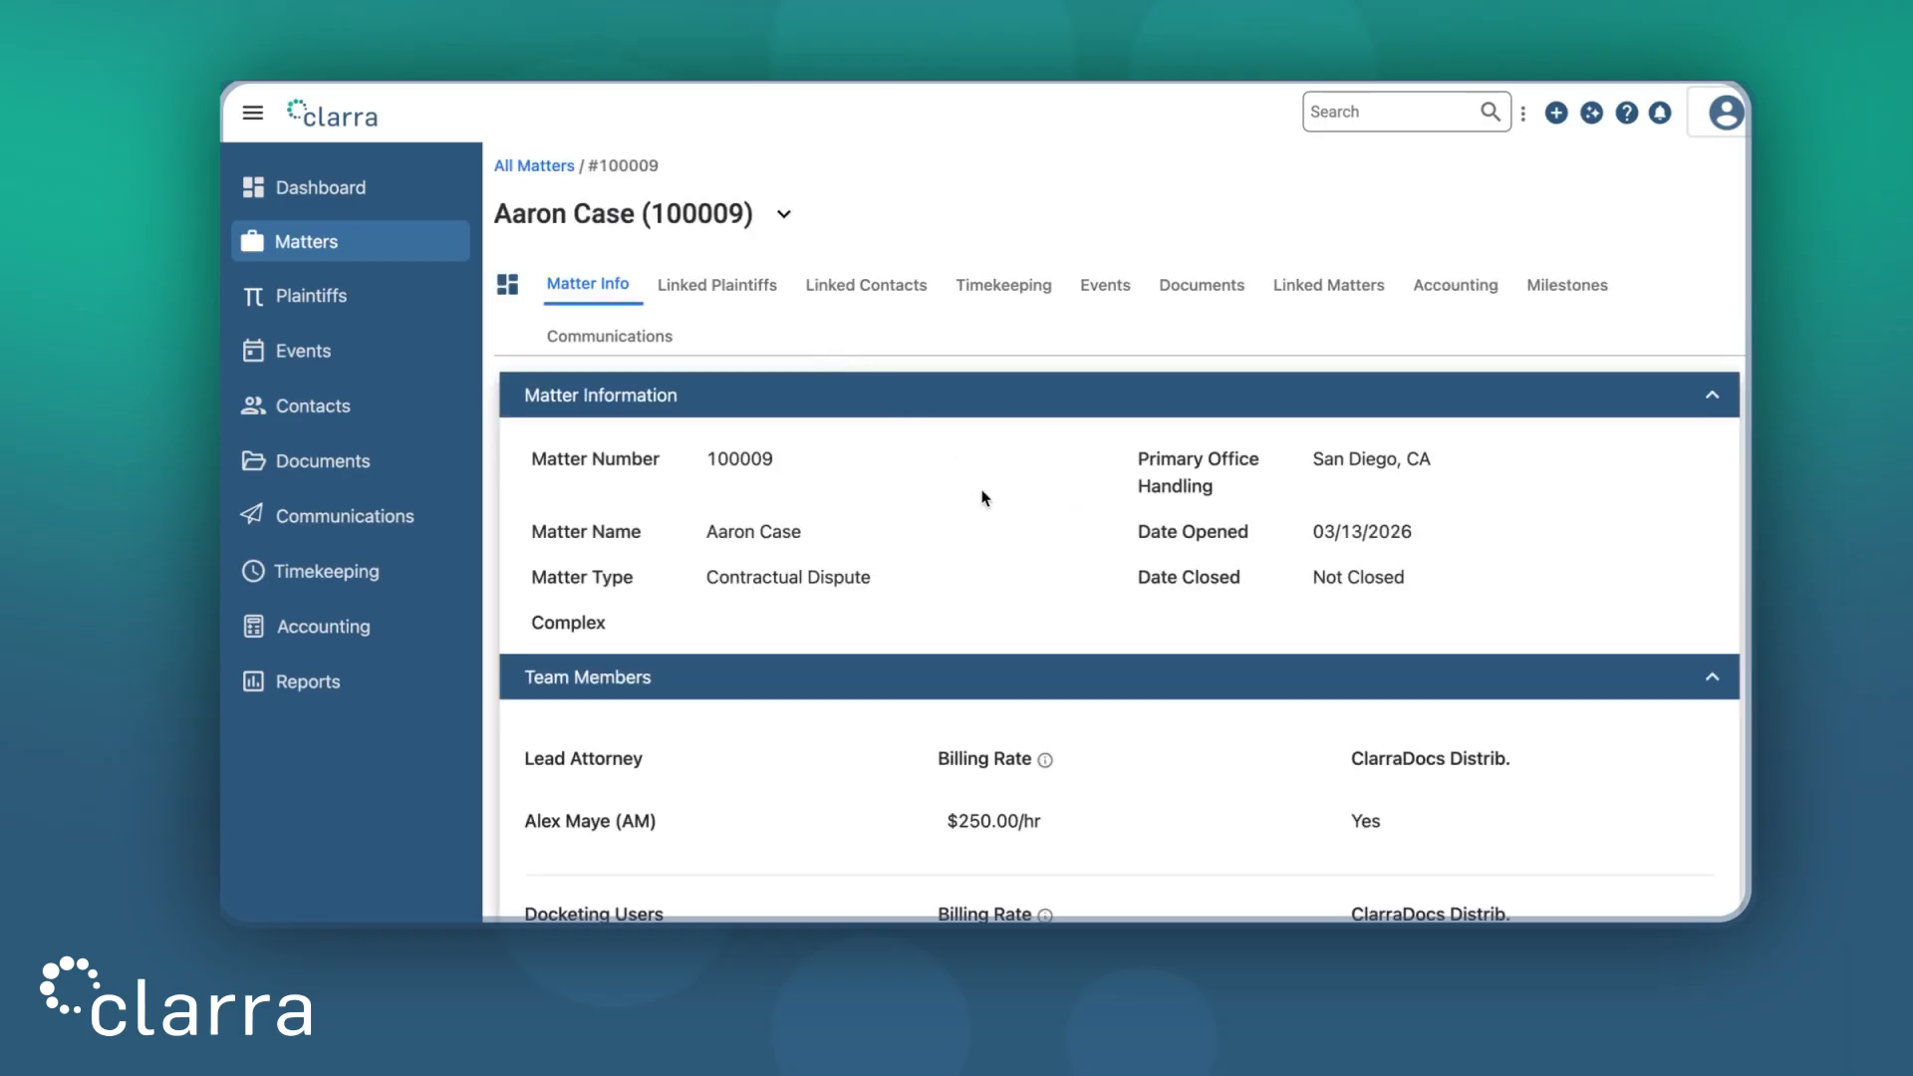
scroll(1012, 538, down, 15)
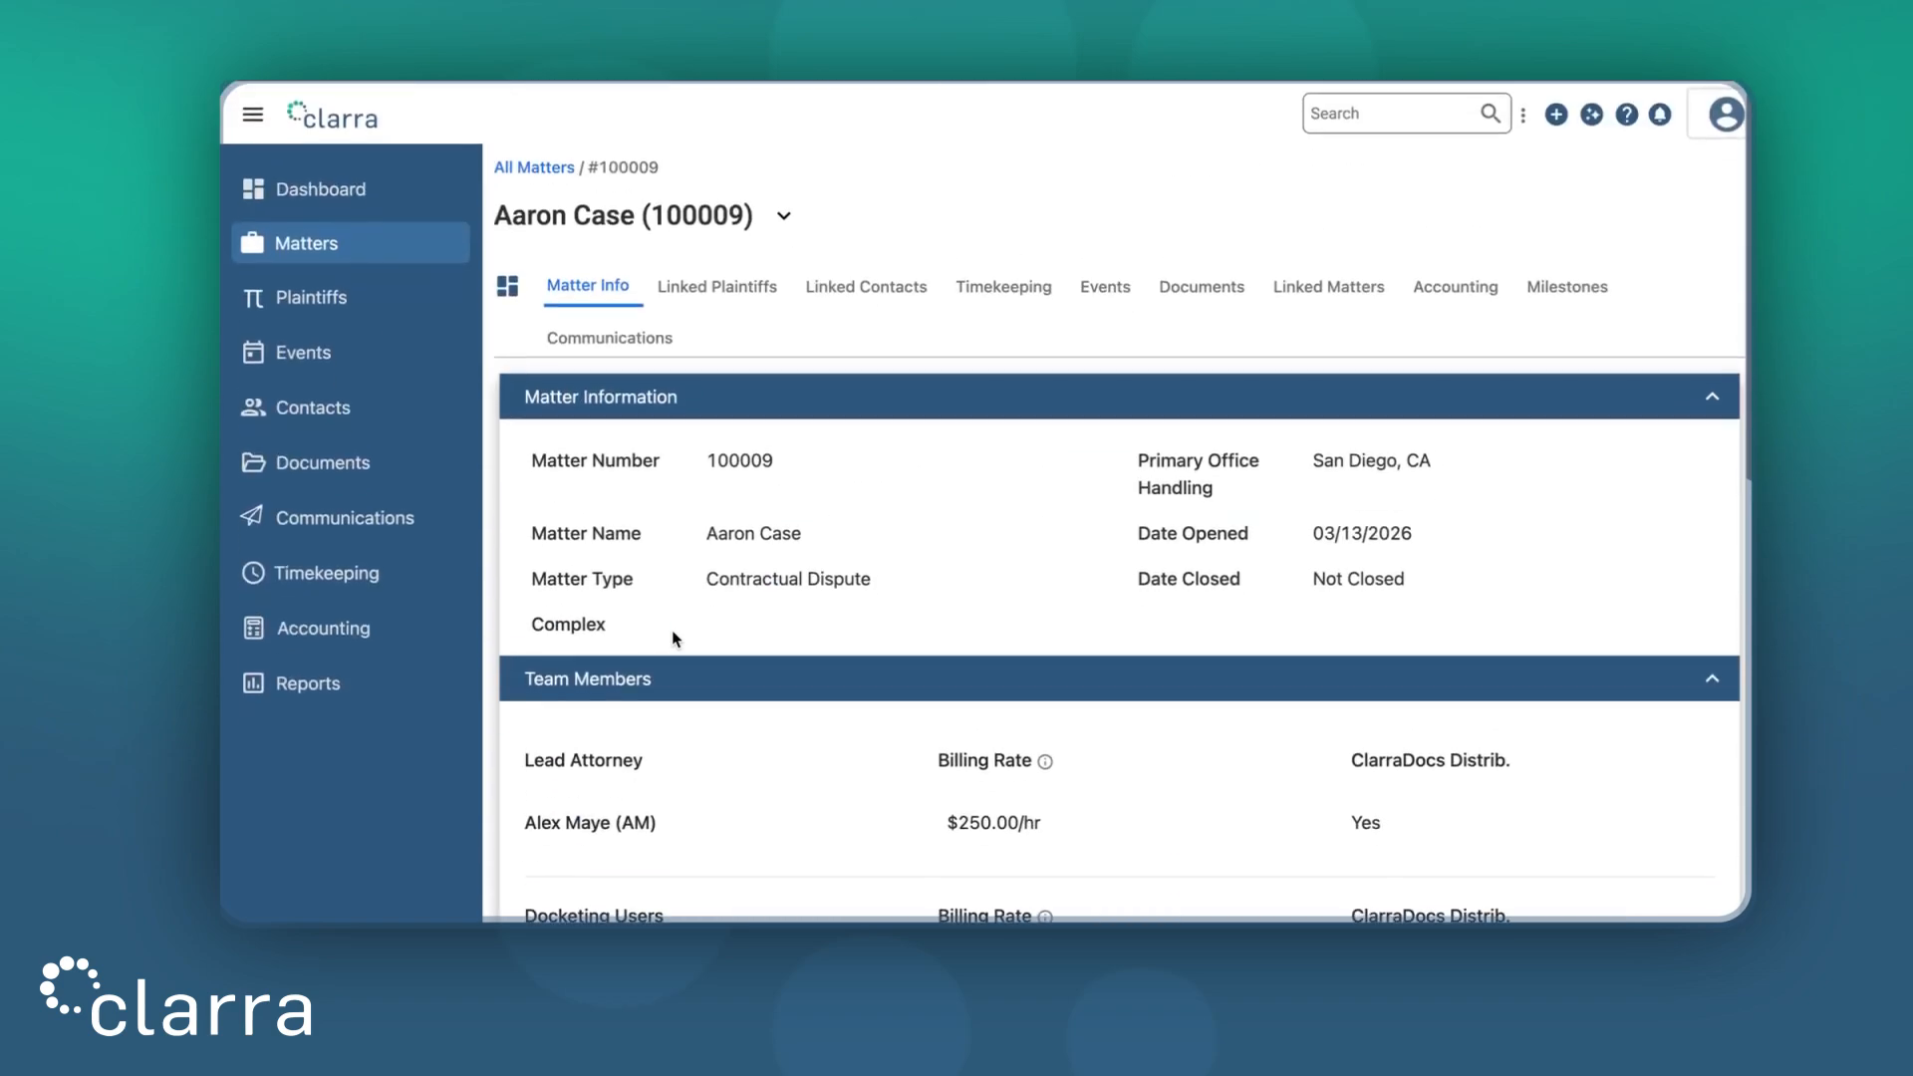
Start a new custom matter property from the account's Properties page and name it Insurance Information
click(1712, 125)
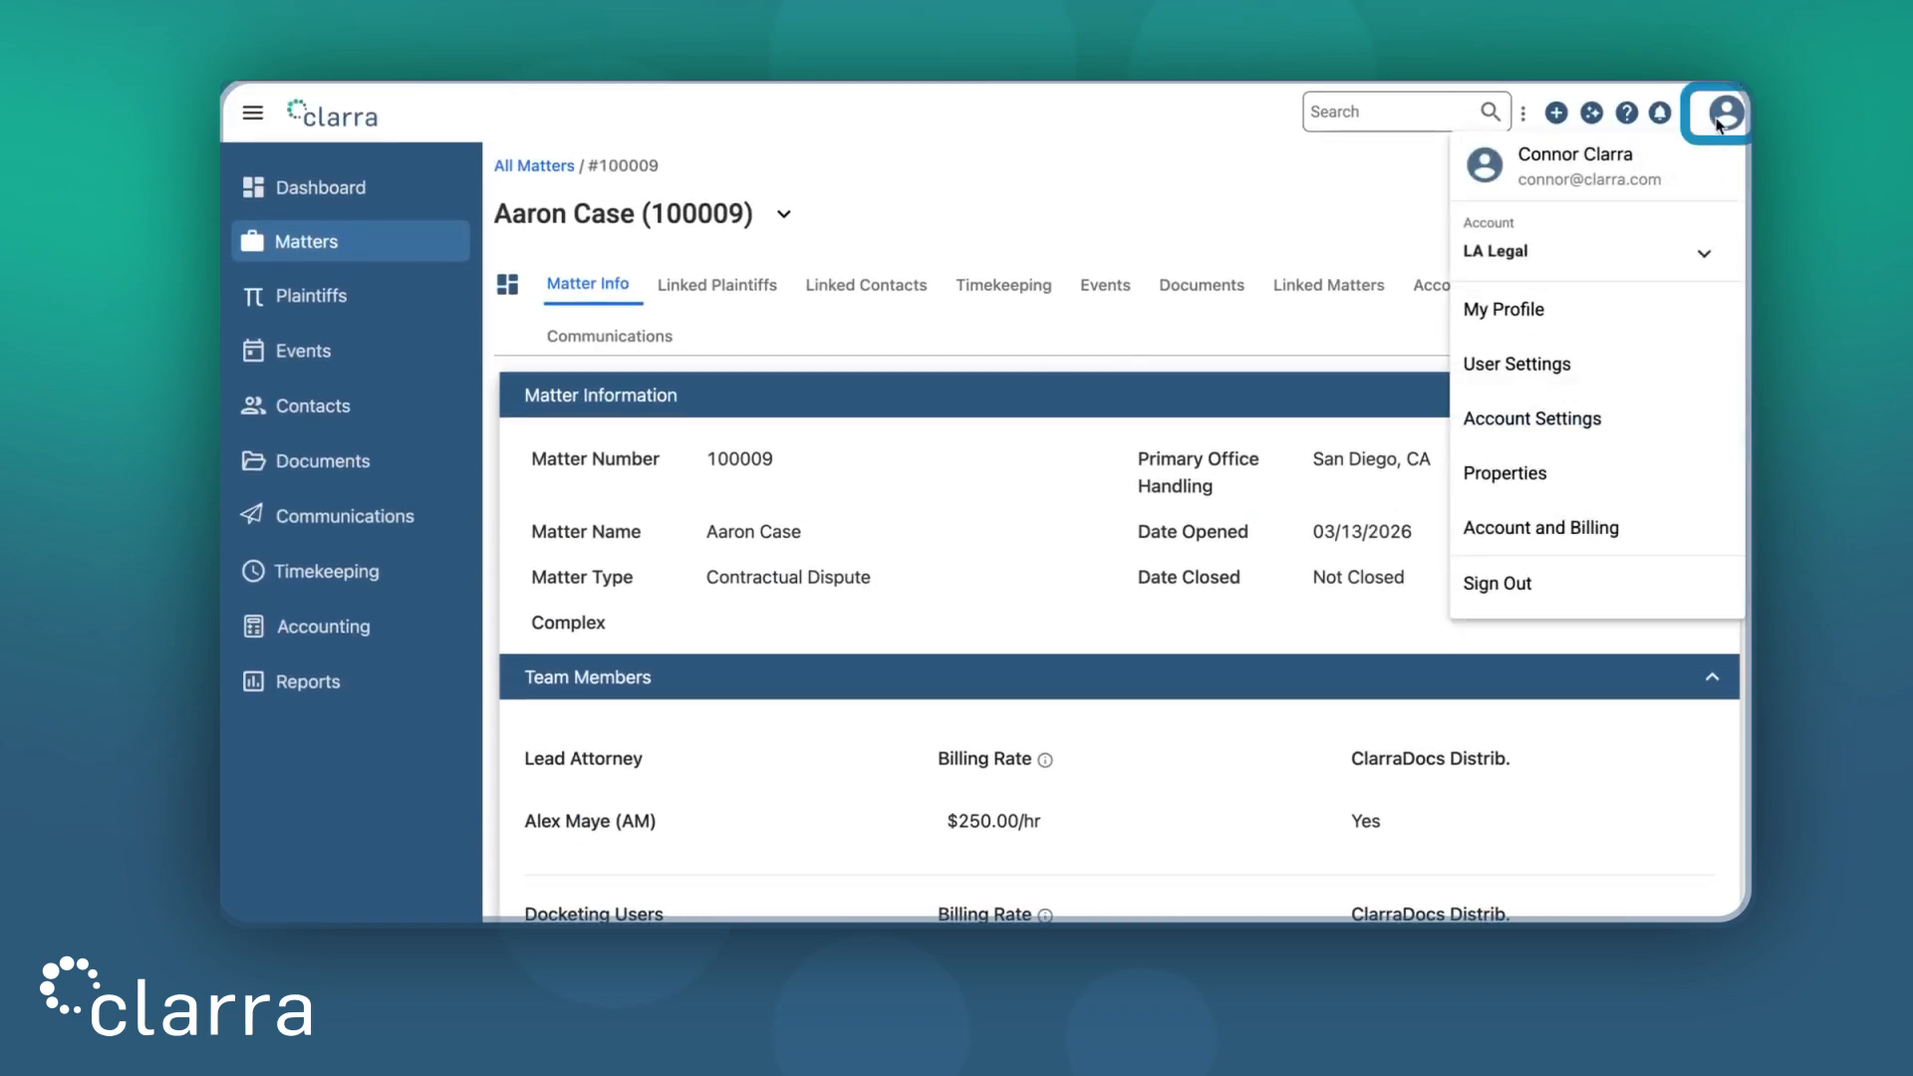
click(1607, 479)
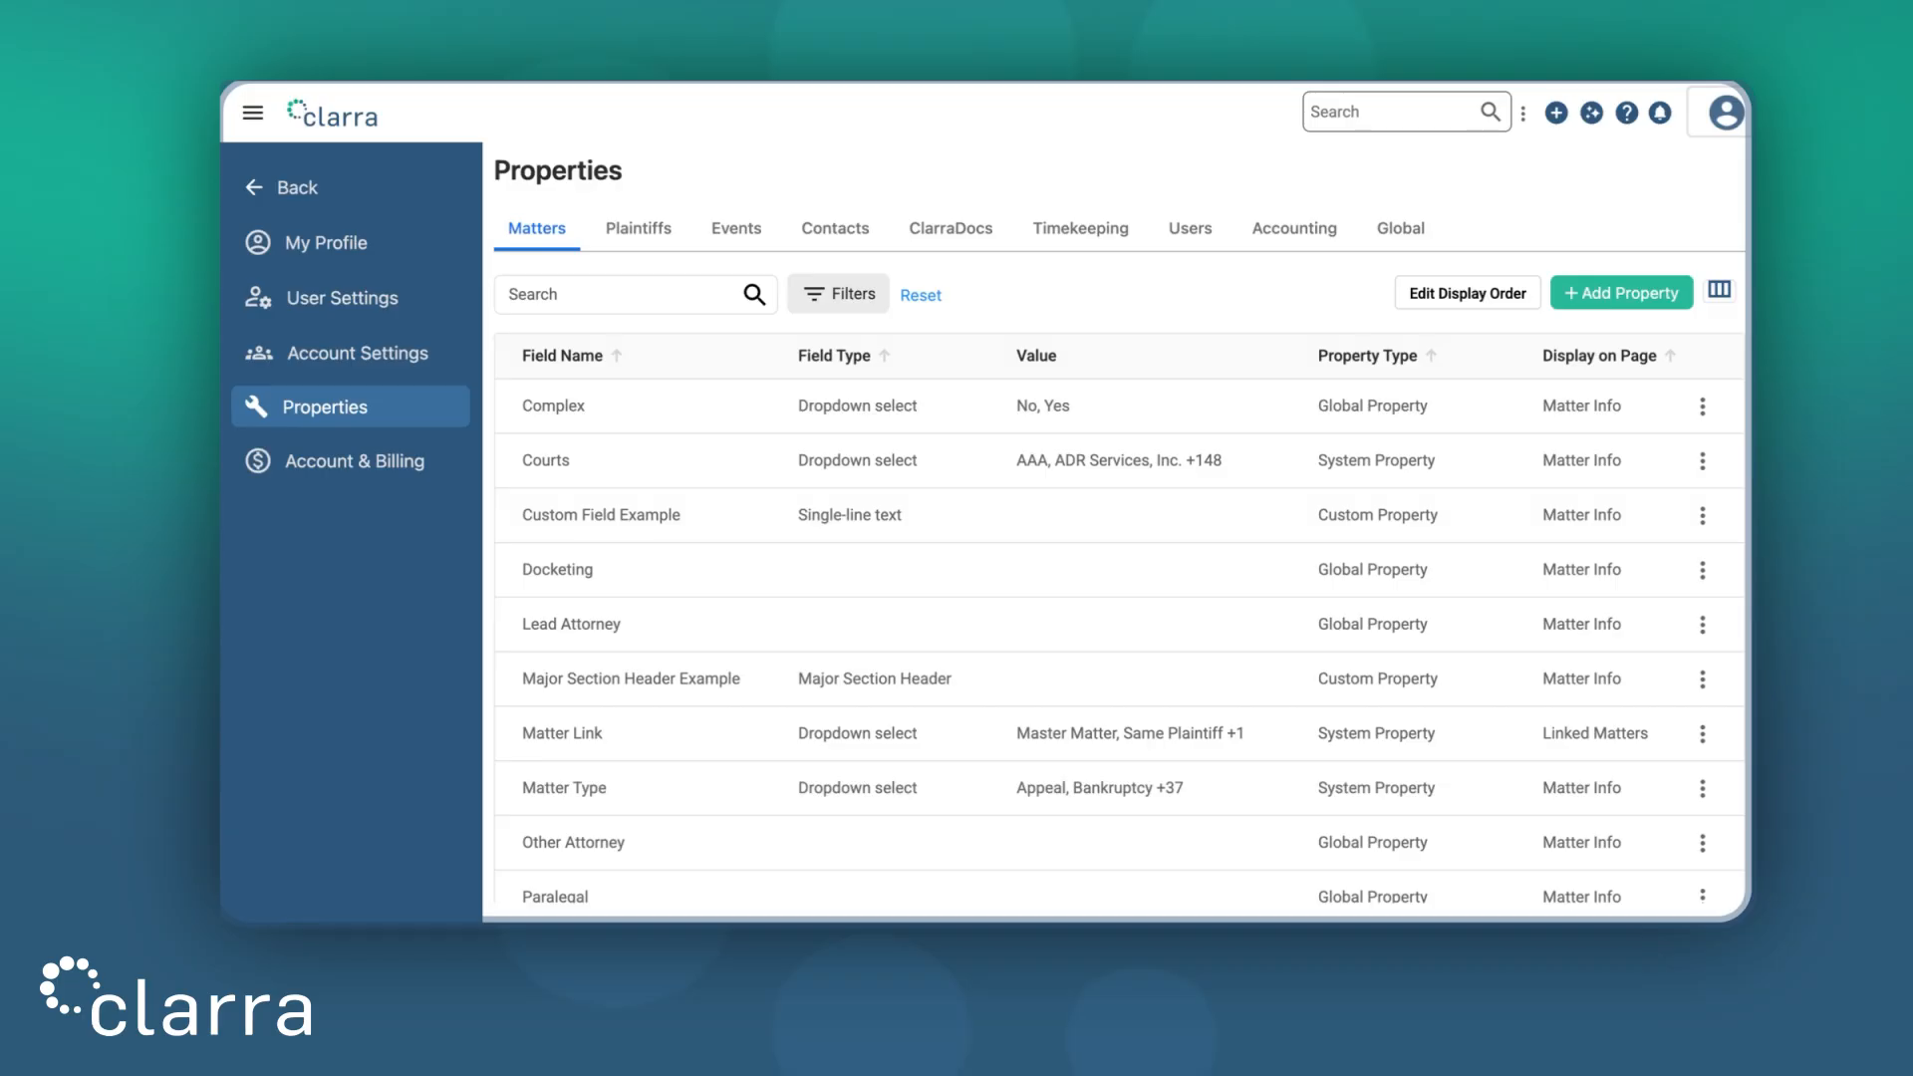
click(1628, 295)
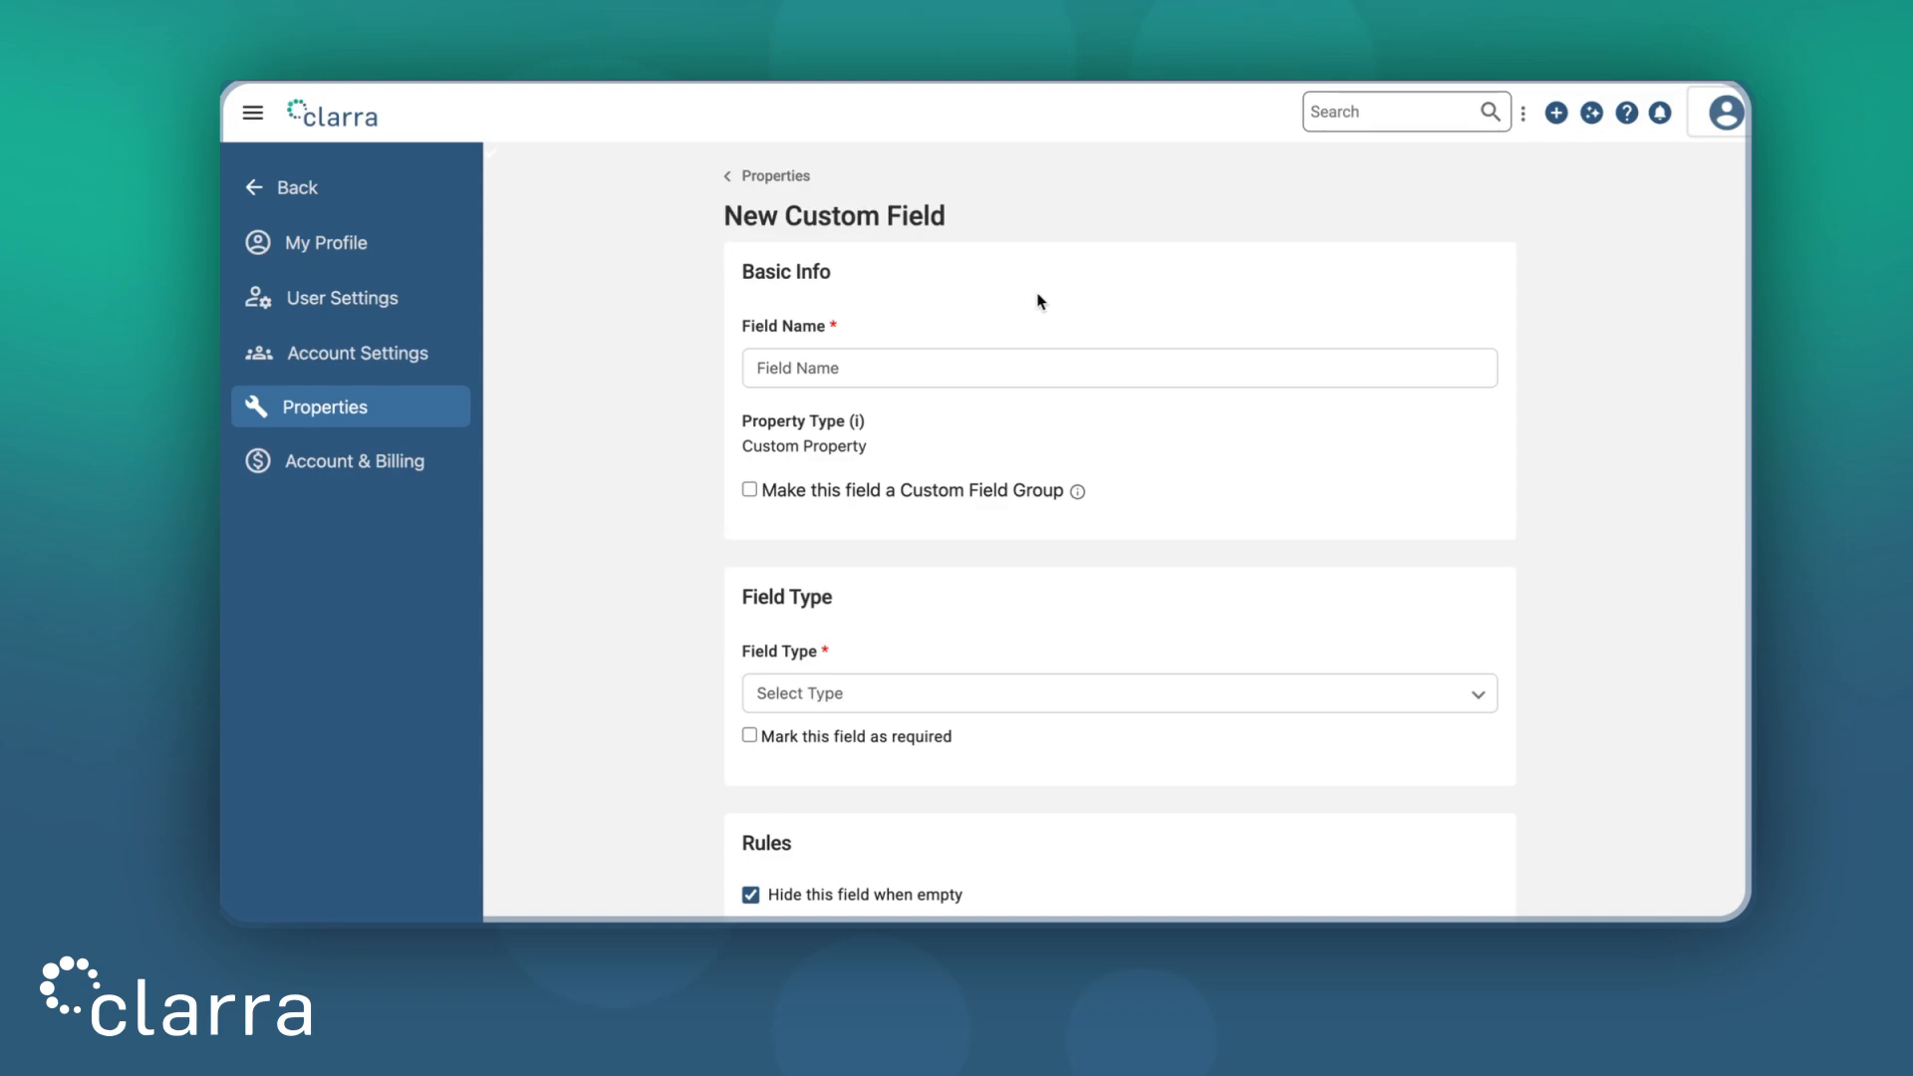
click(992, 361)
text(Insur)
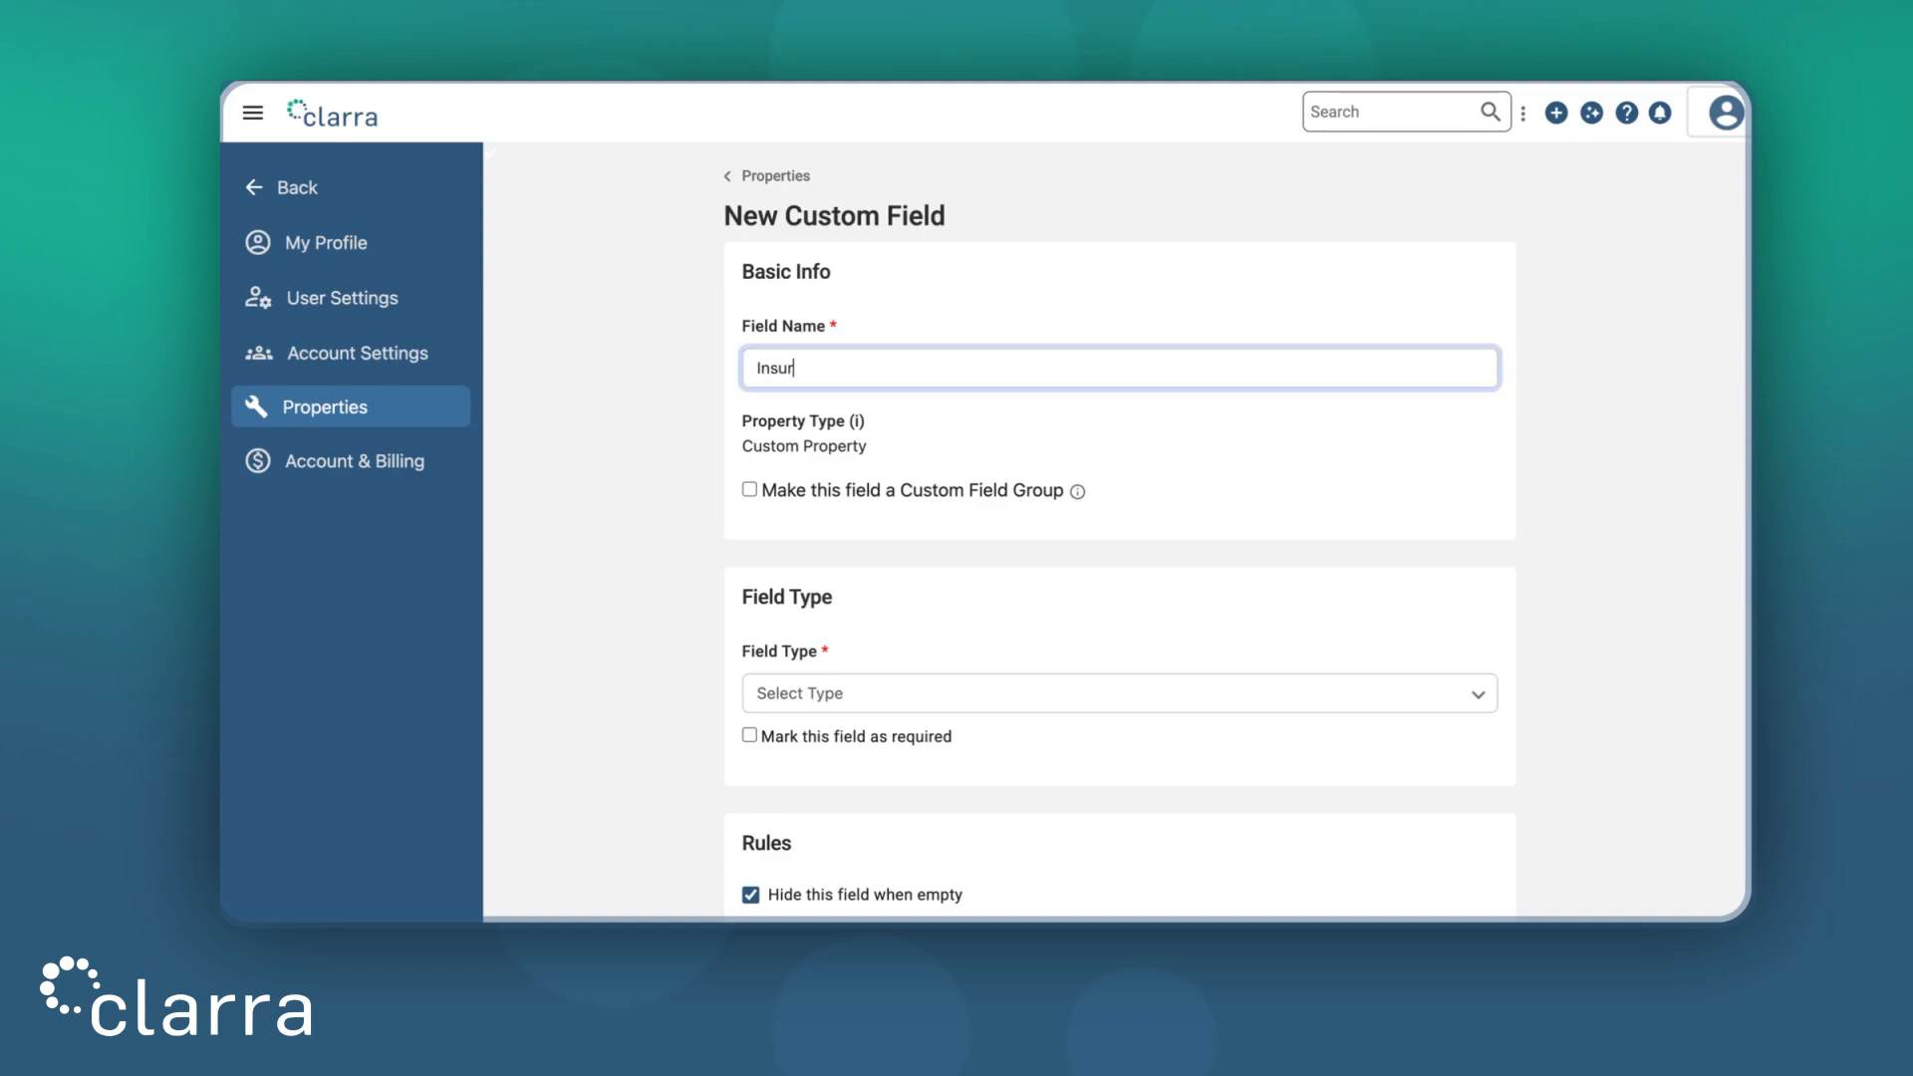
text(ance Information)
click(1136, 306)
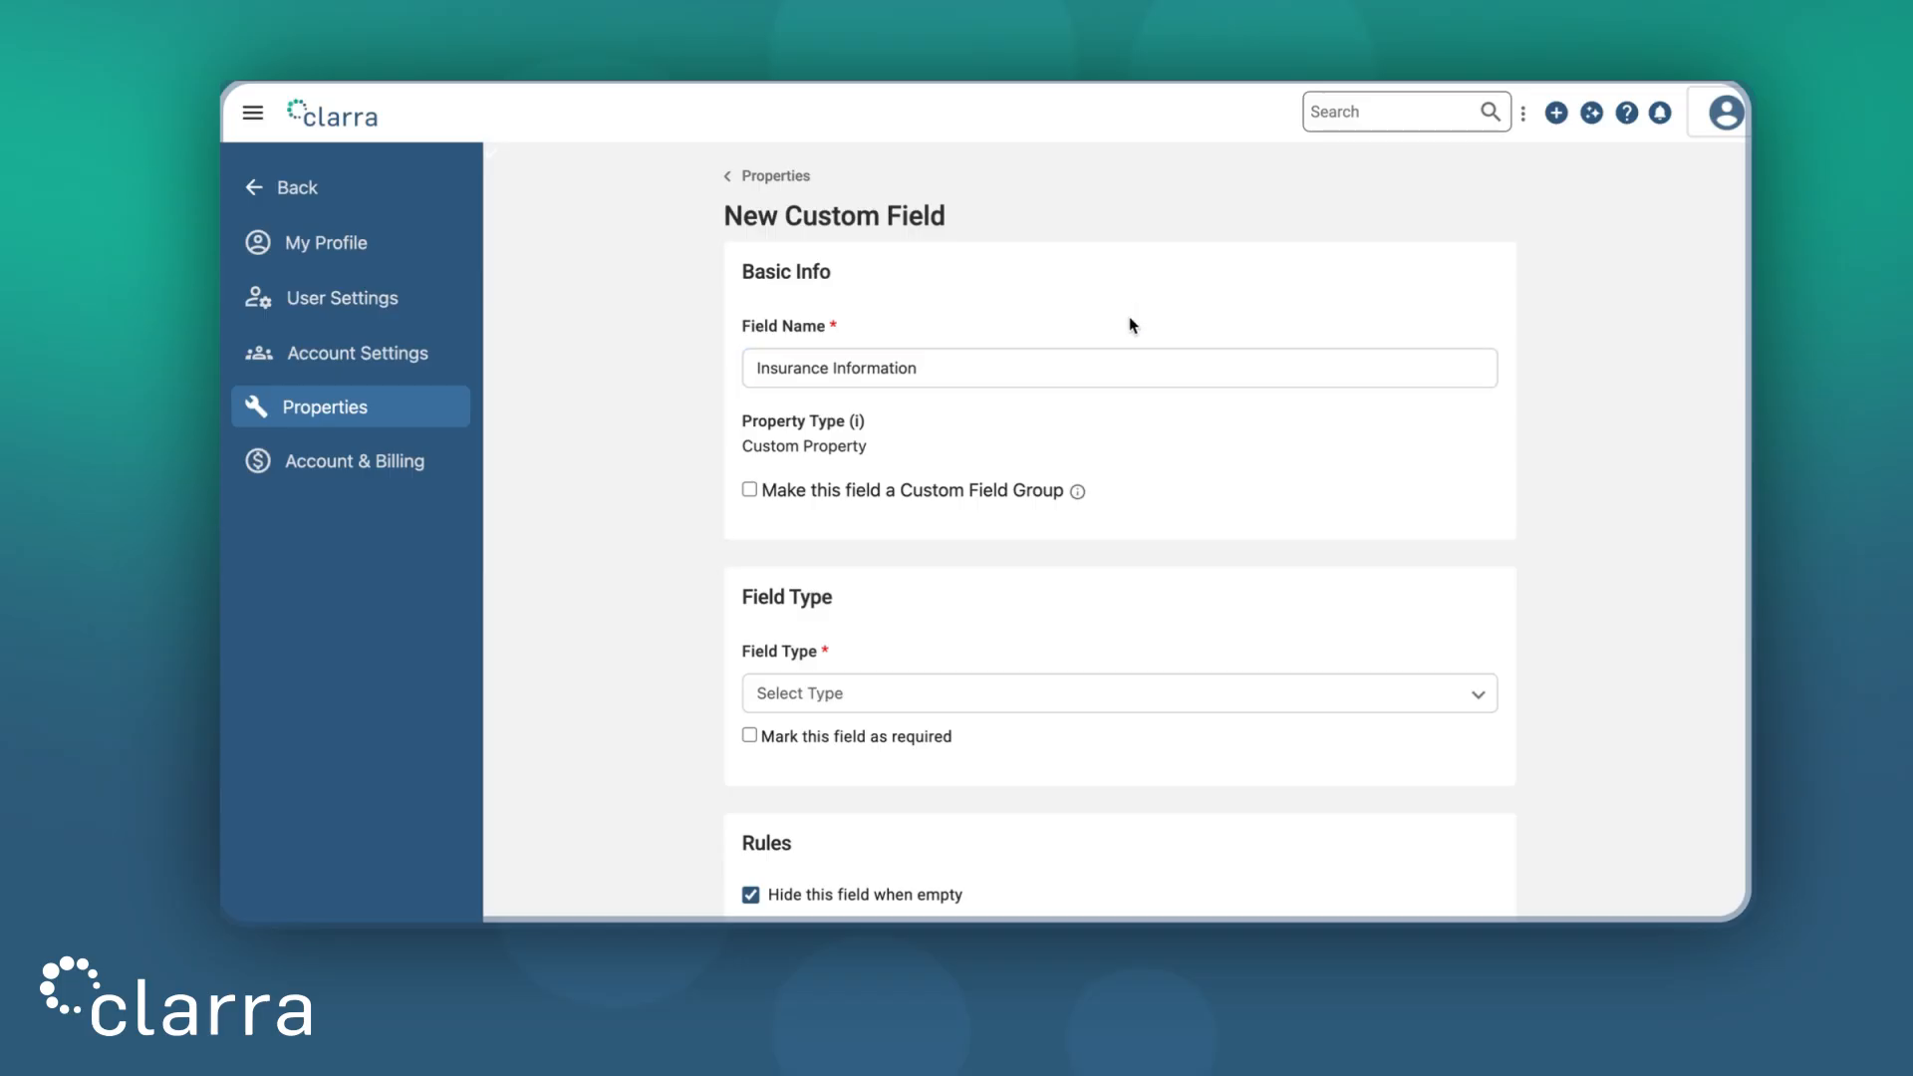
Set the Insurance Information field's type to Major Section Header
scroll(1124, 437, down, 2)
click(1026, 509)
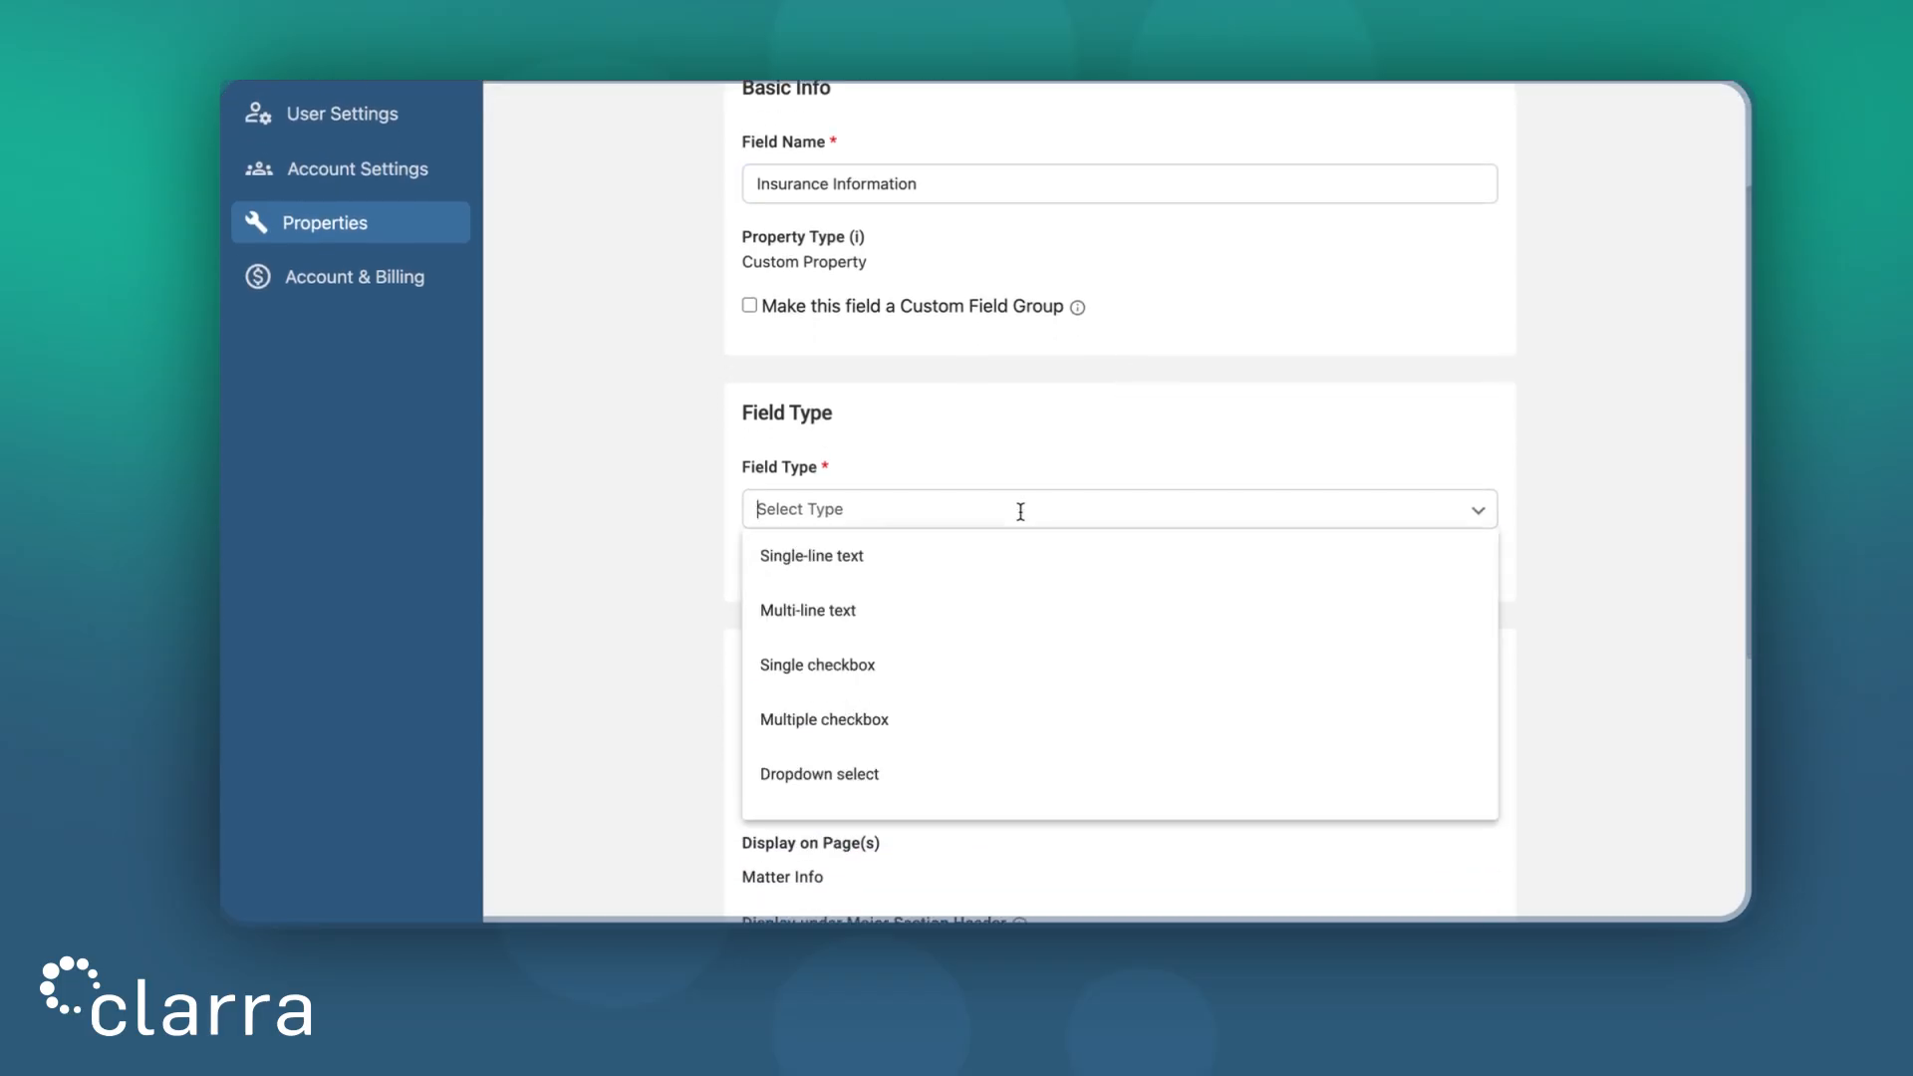
scroll(996, 666, down, 5)
scroll(997, 669, down, 3)
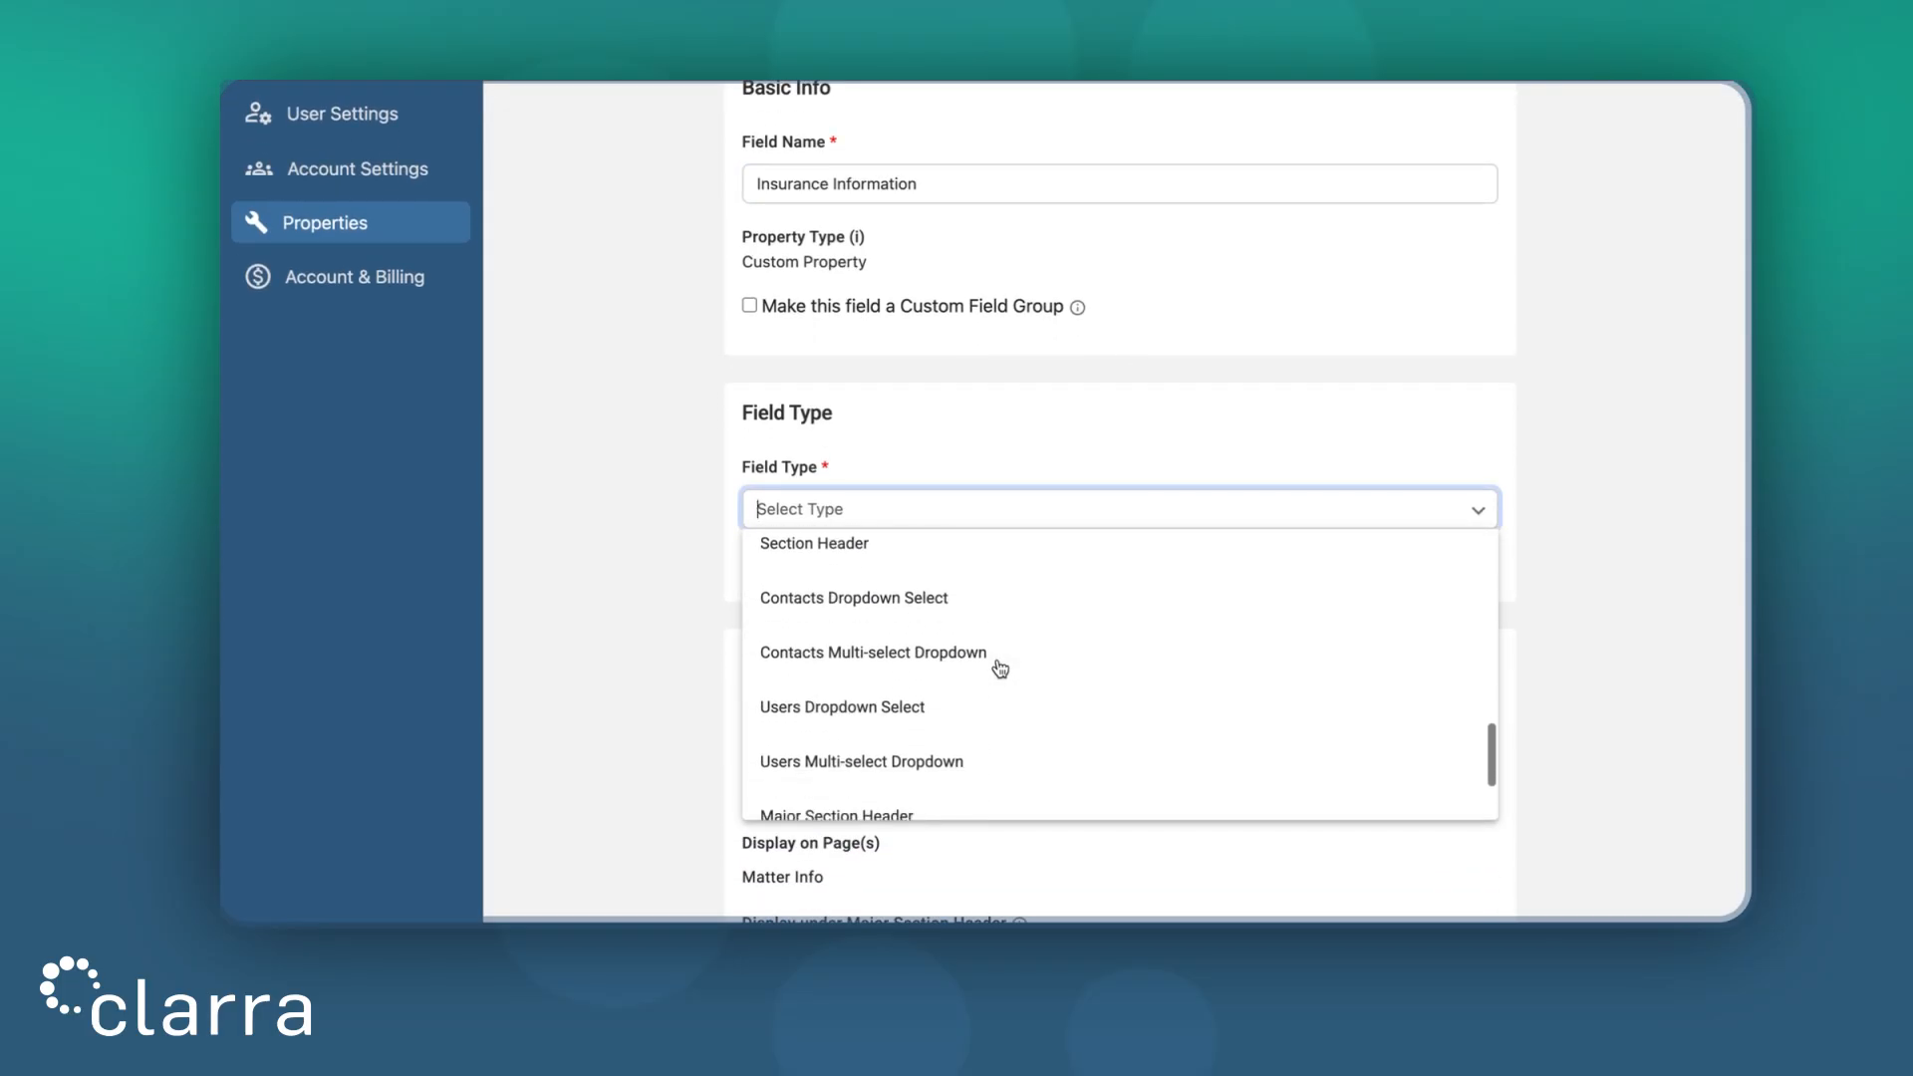
click(952, 772)
click(1564, 502)
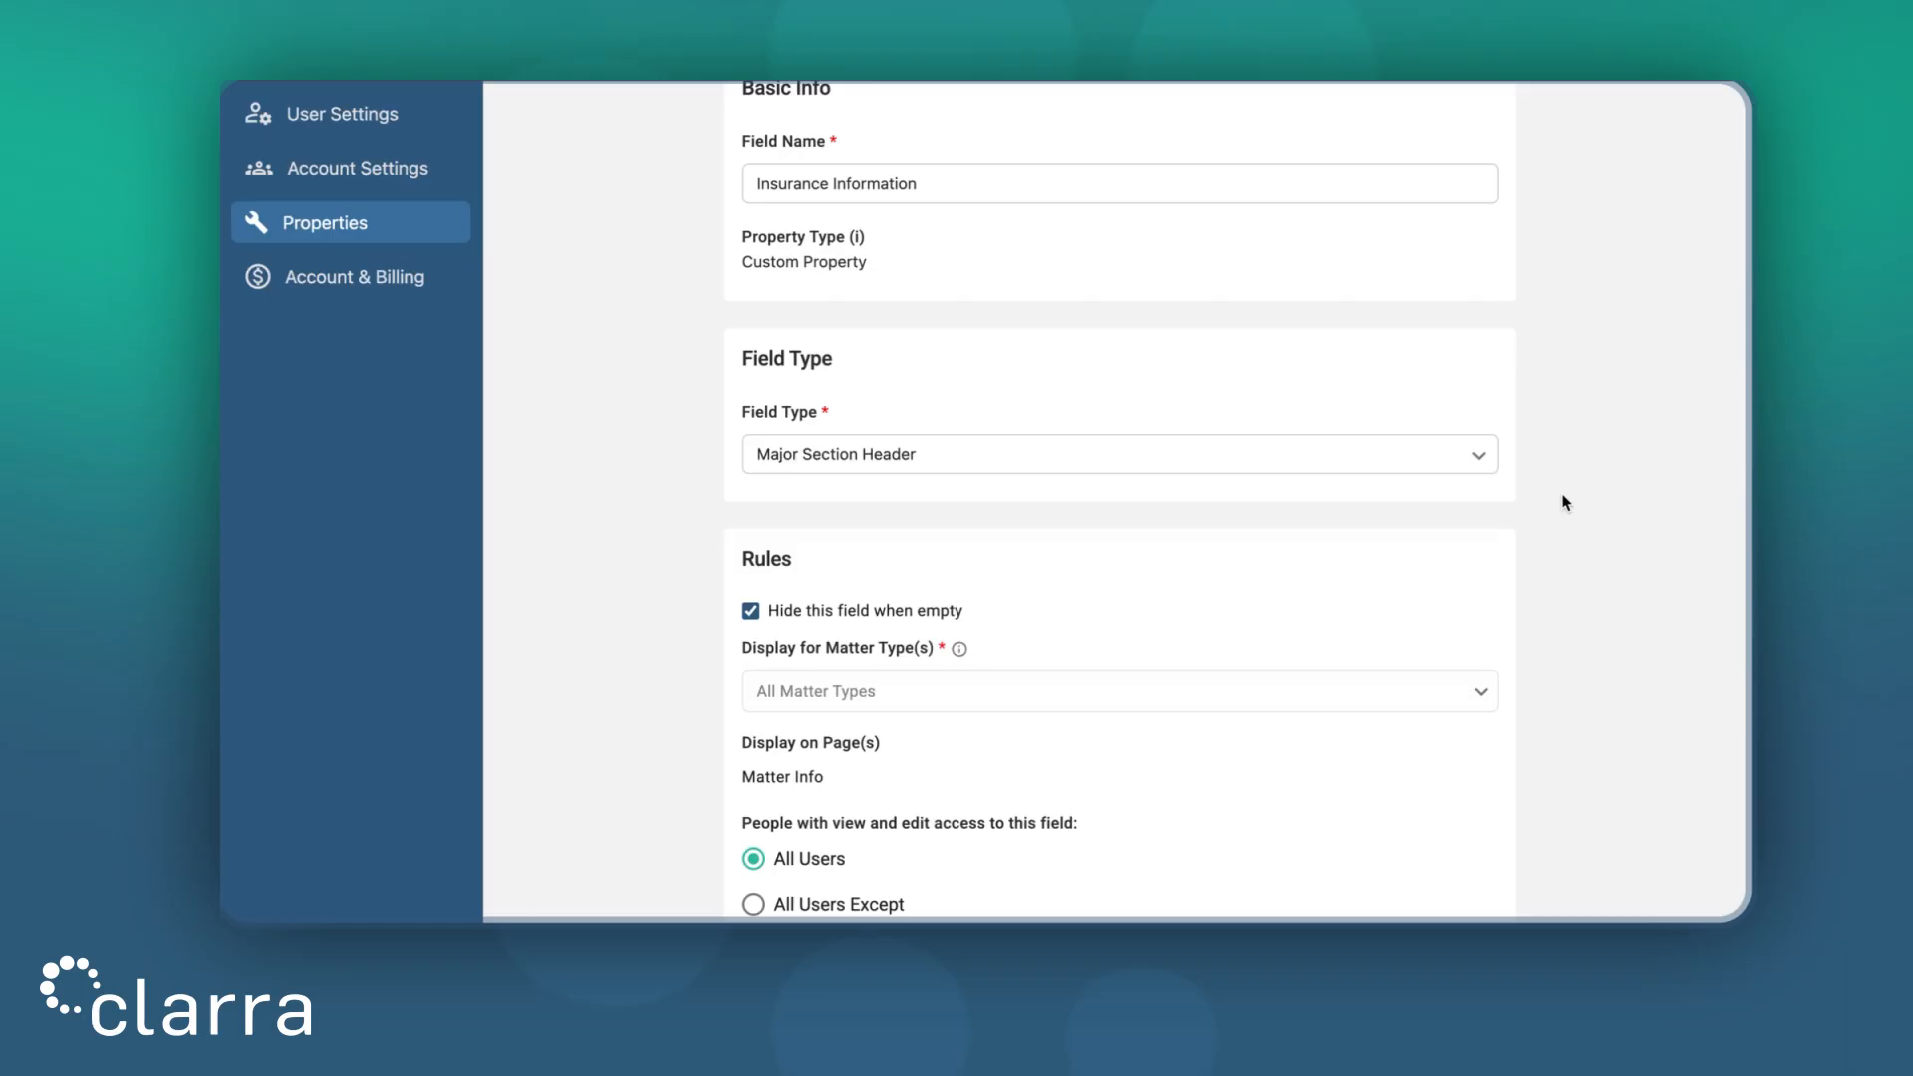
Turn off hiding the Insurance Information header when empty and check the matter types it can be displayed for
scroll(1566, 504, down, 3)
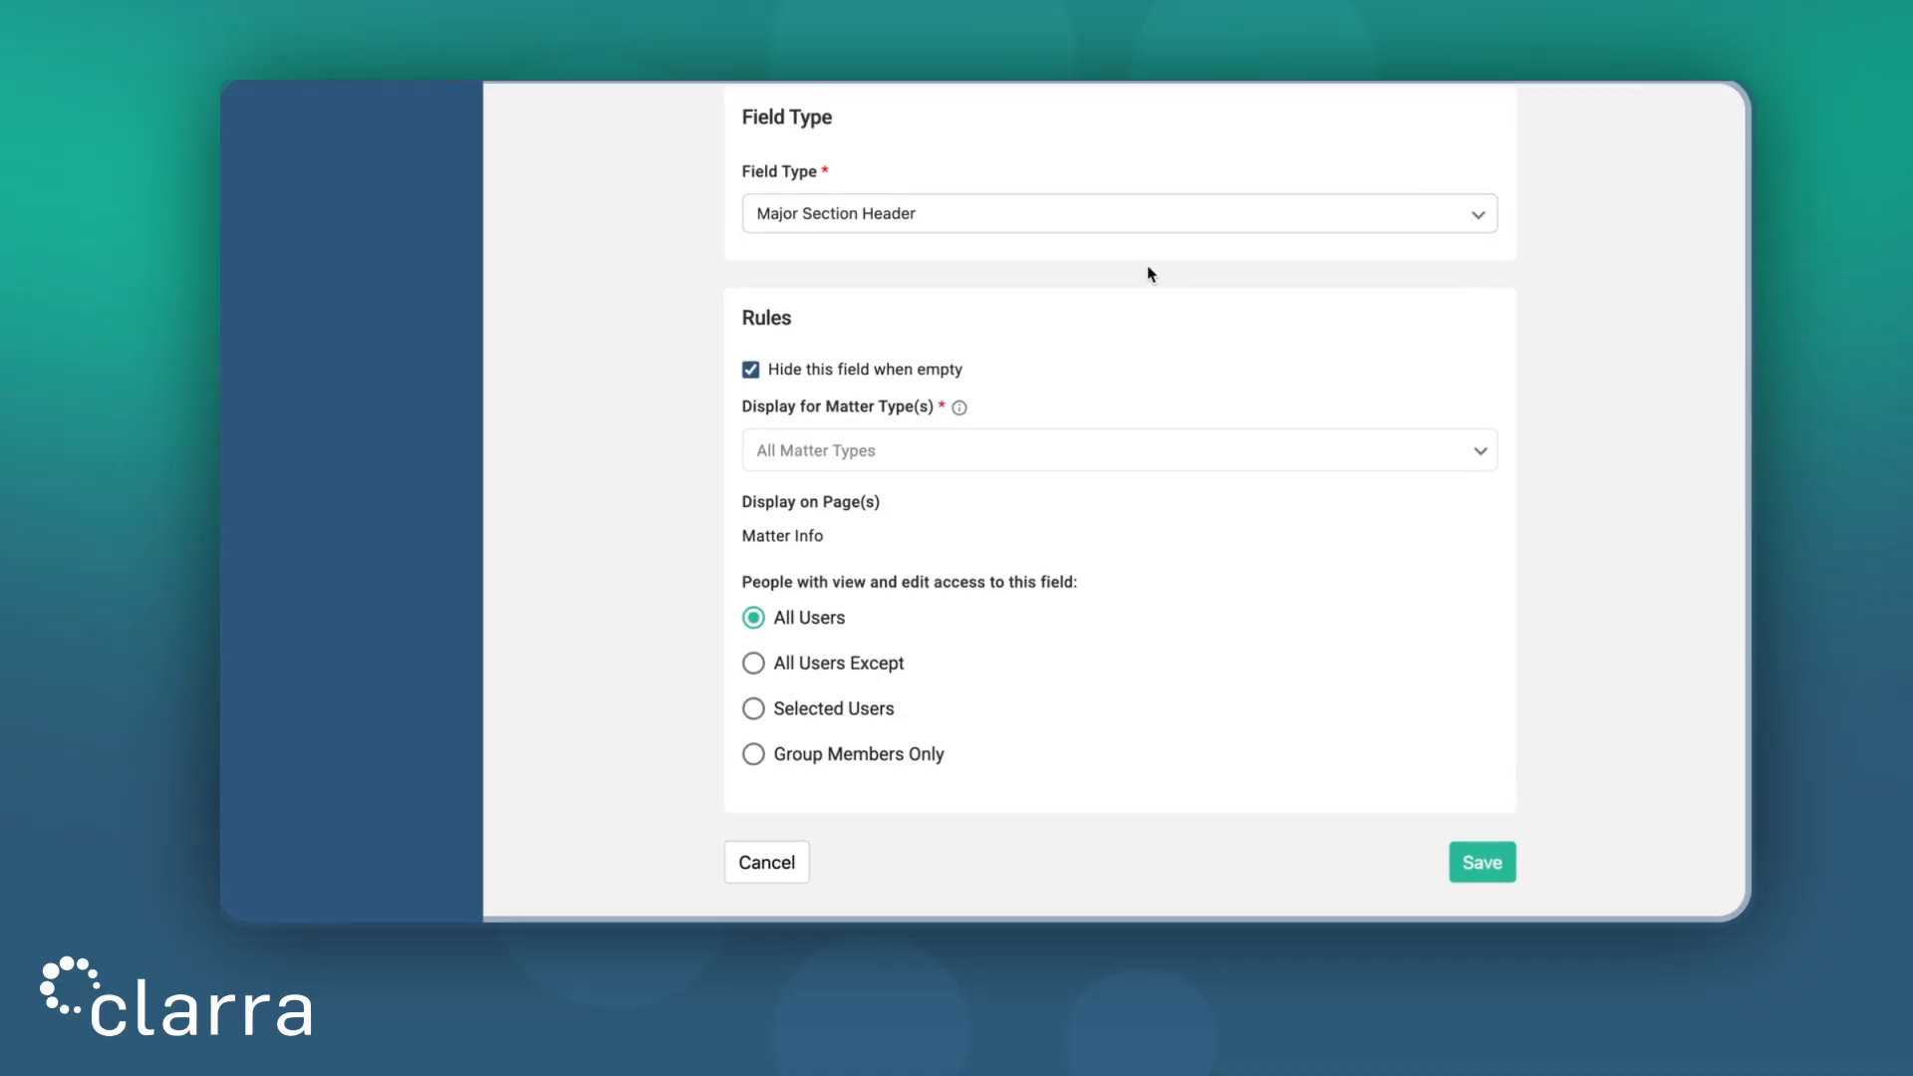
click(837, 371)
click(892, 455)
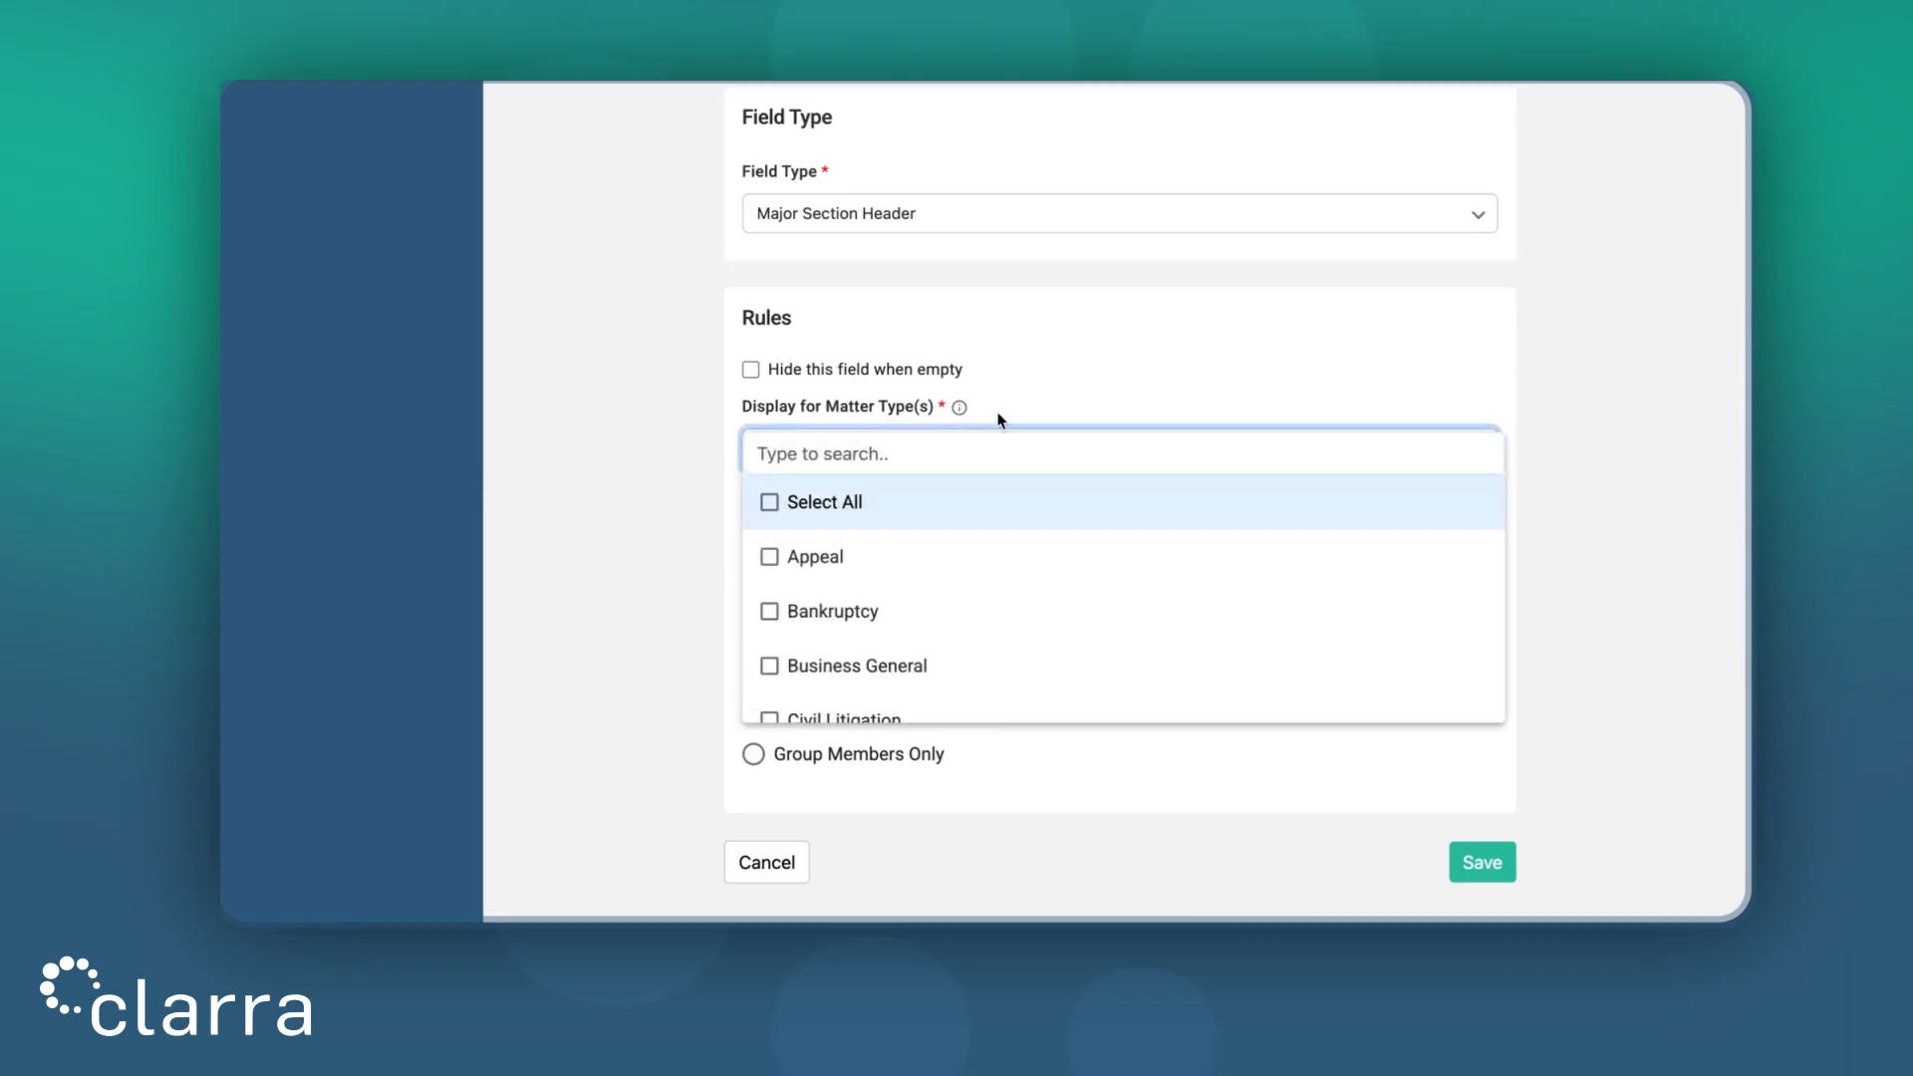
click(1176, 390)
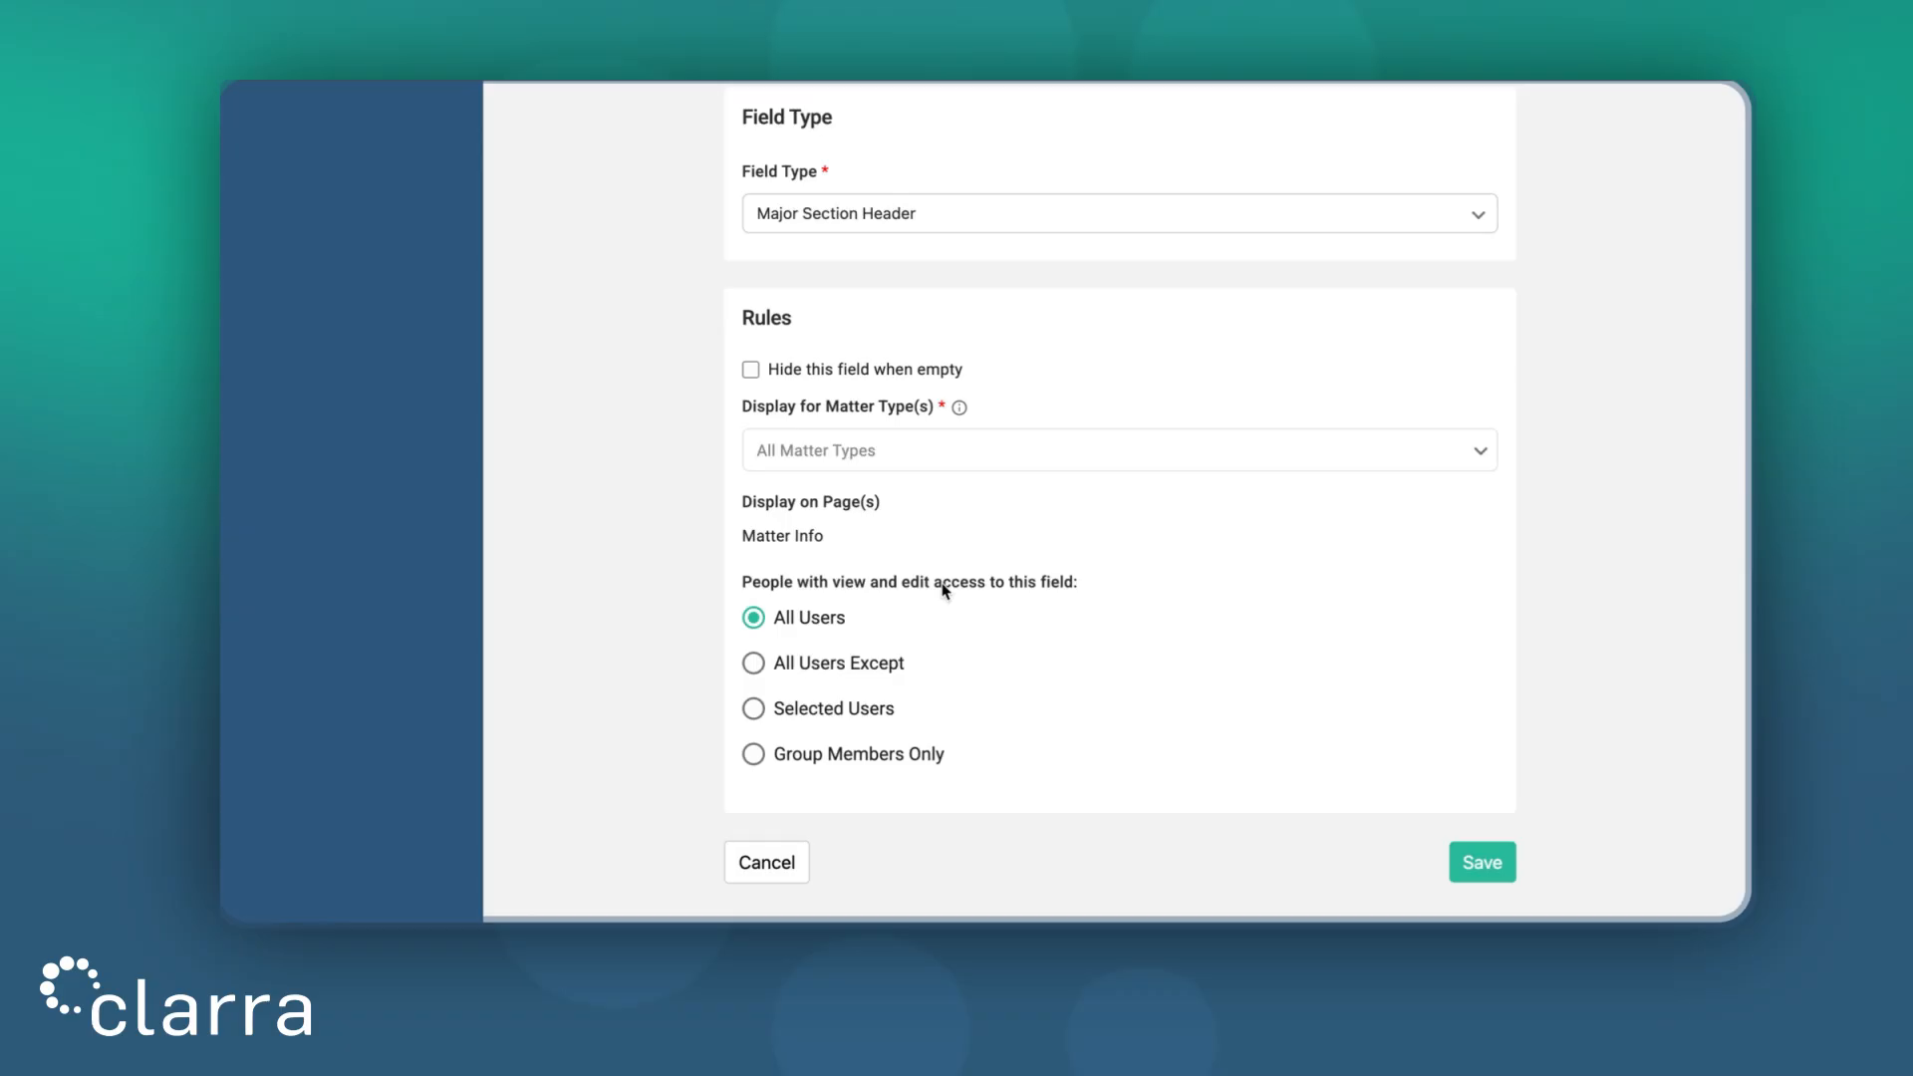
Try the All Users Except and Selected Users access options and look at their user lists
click(821, 659)
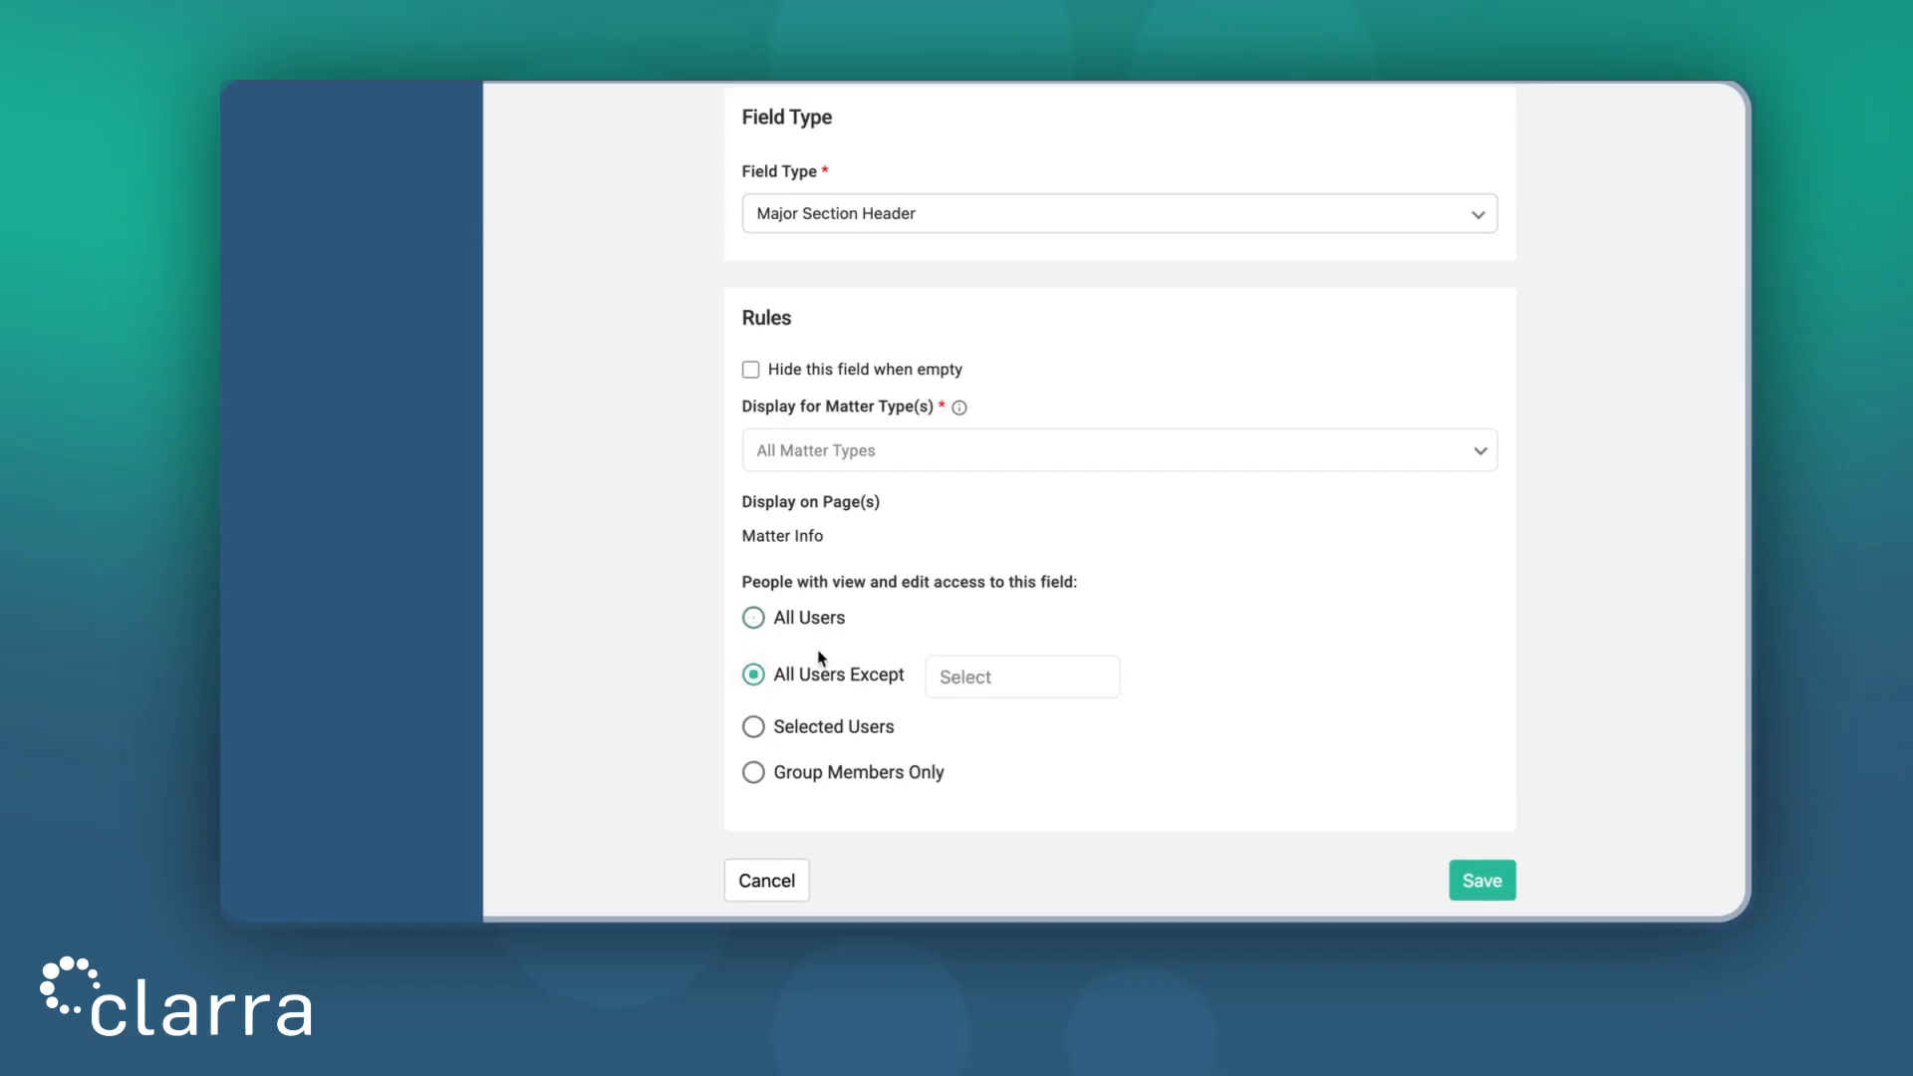
click(973, 685)
click(855, 731)
click(855, 731)
click(965, 722)
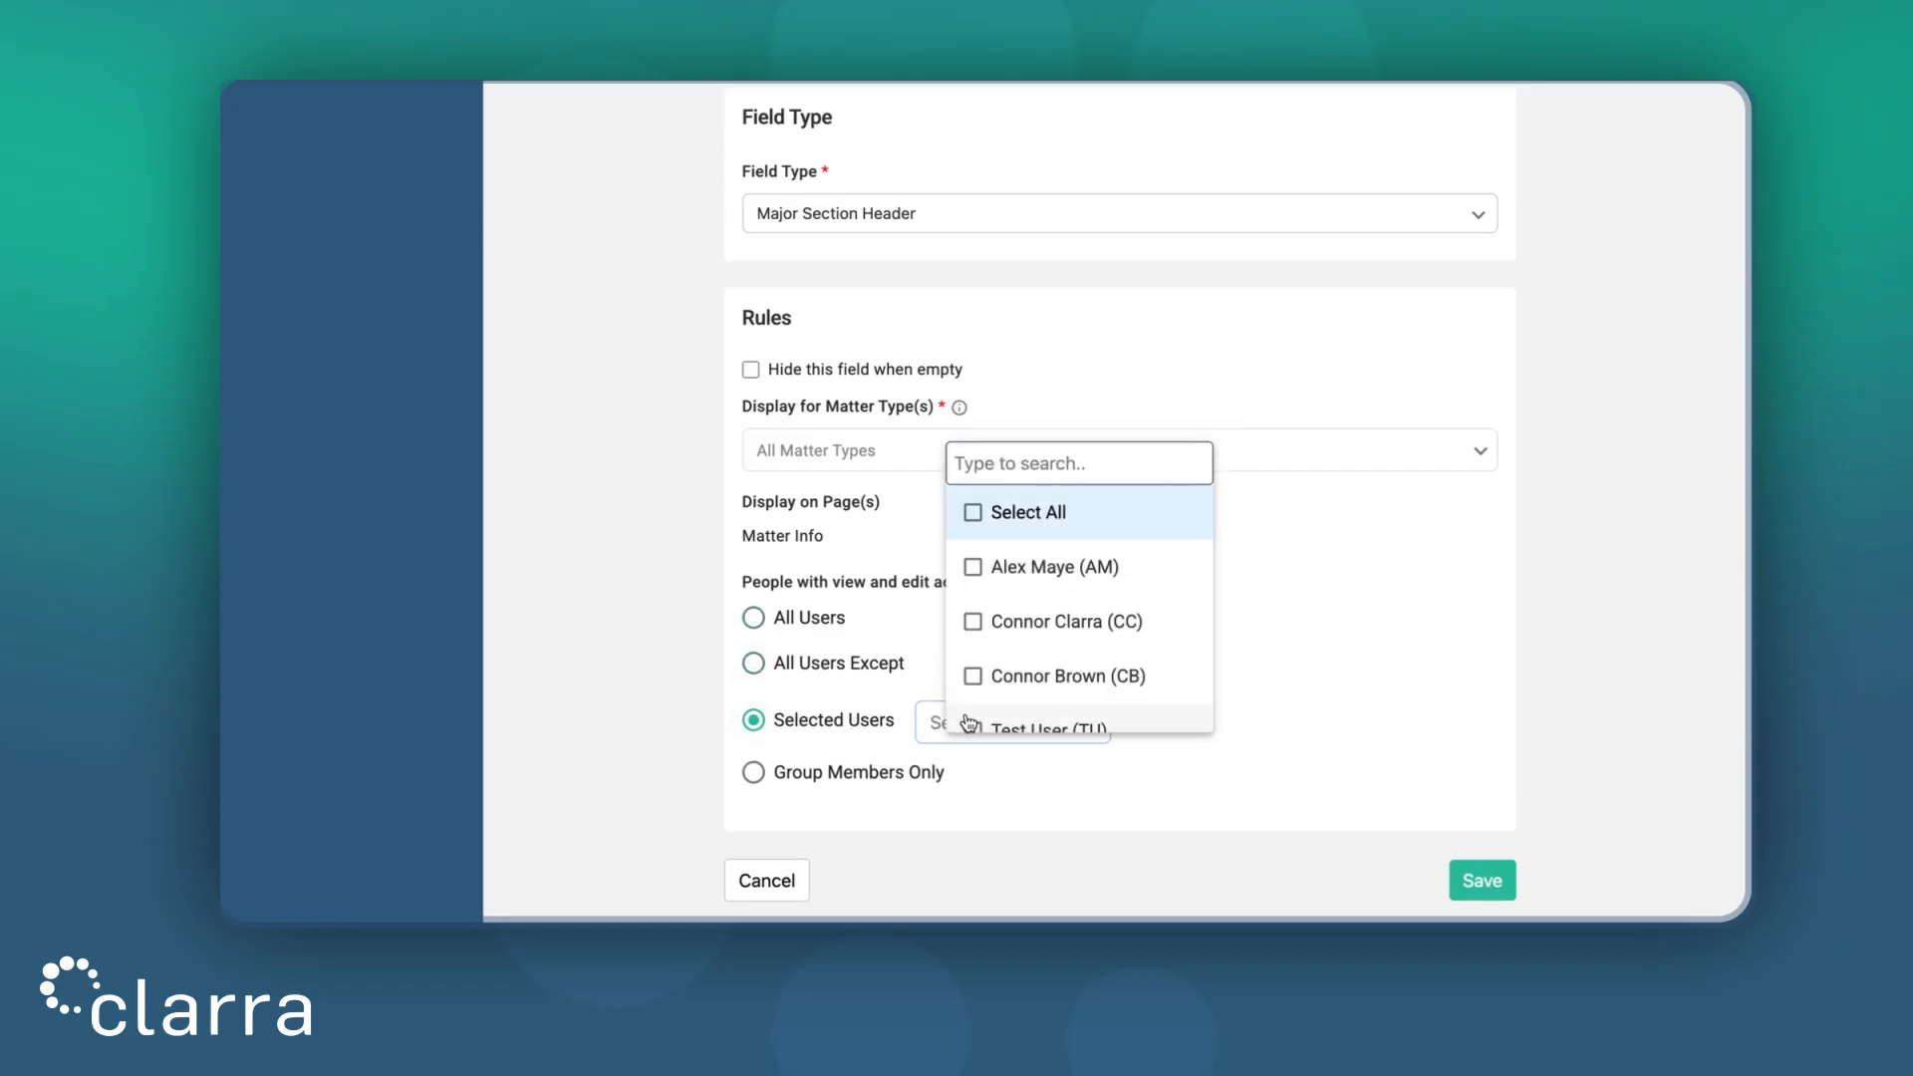
Try limiting access to Group Members Only with Main Group, and look at the users that can be excluded
click(845, 776)
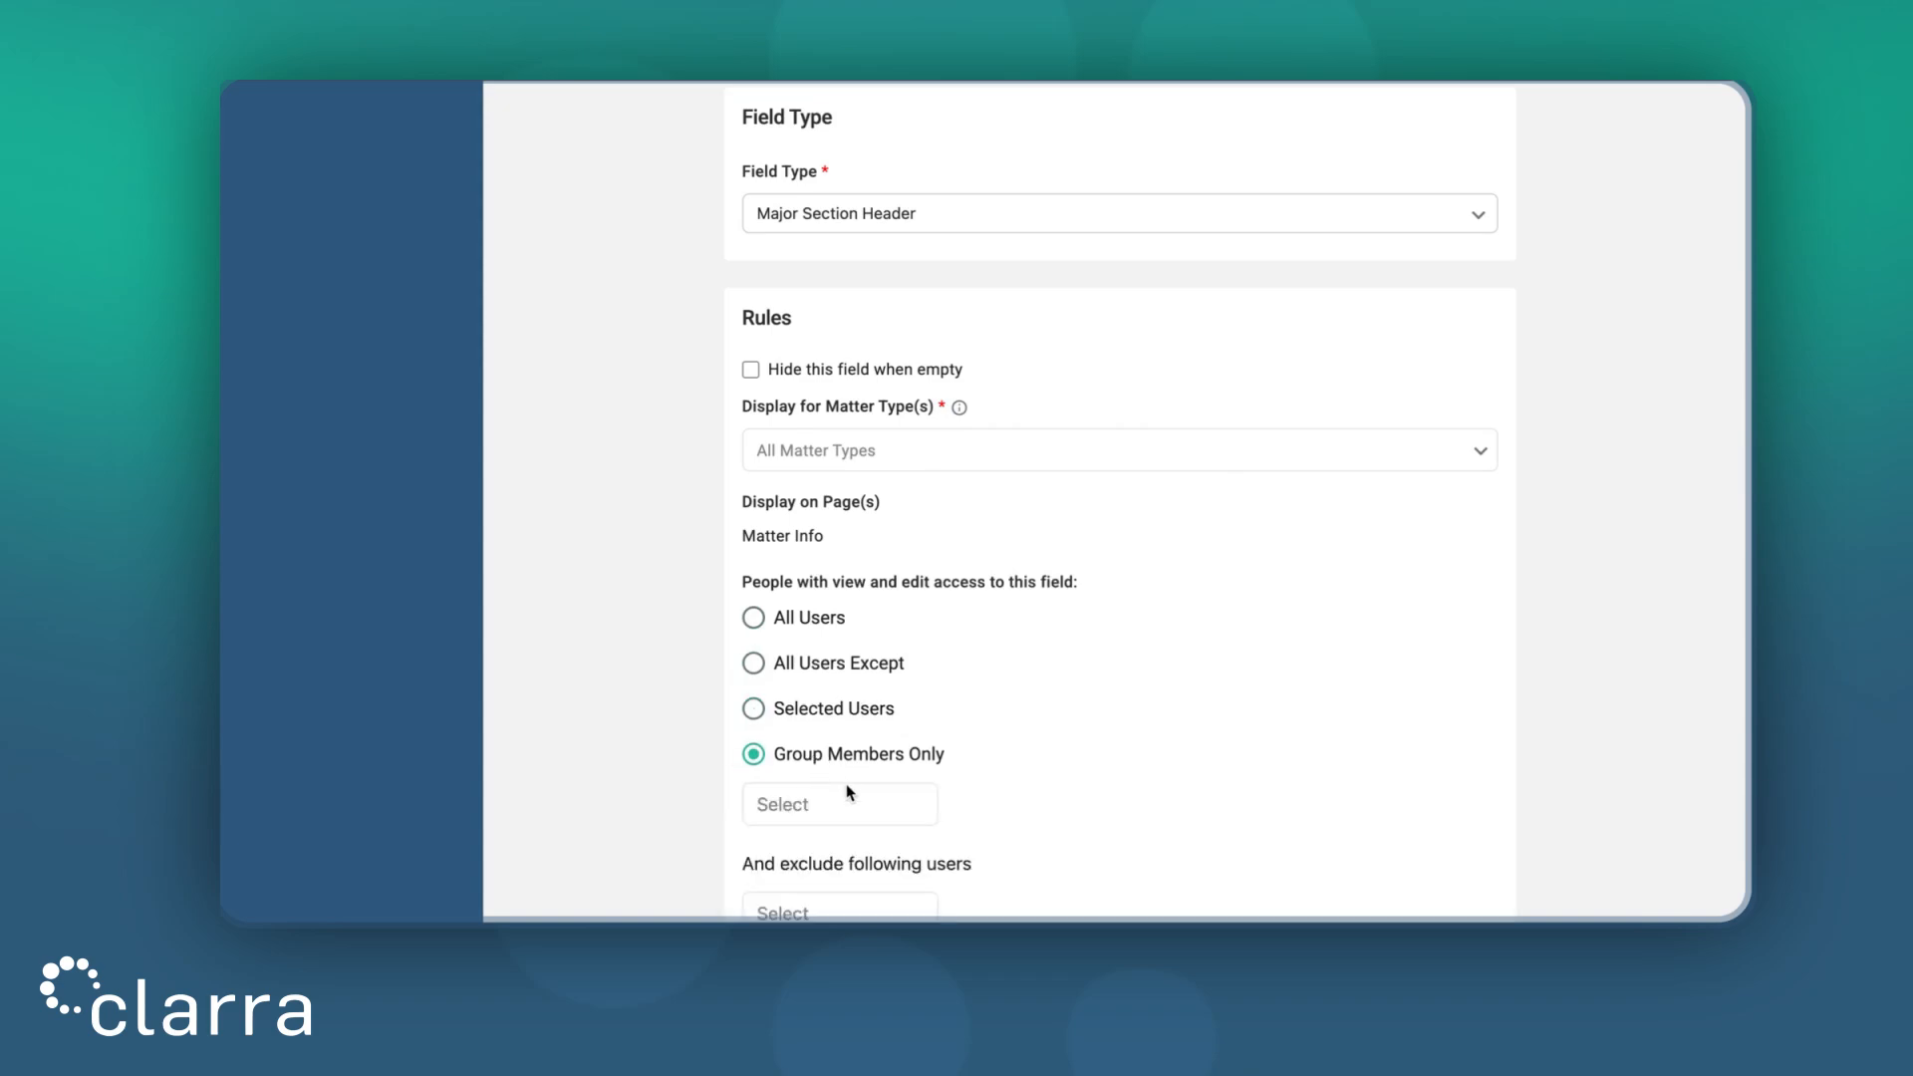
scroll(847, 797, down, 2)
click(853, 661)
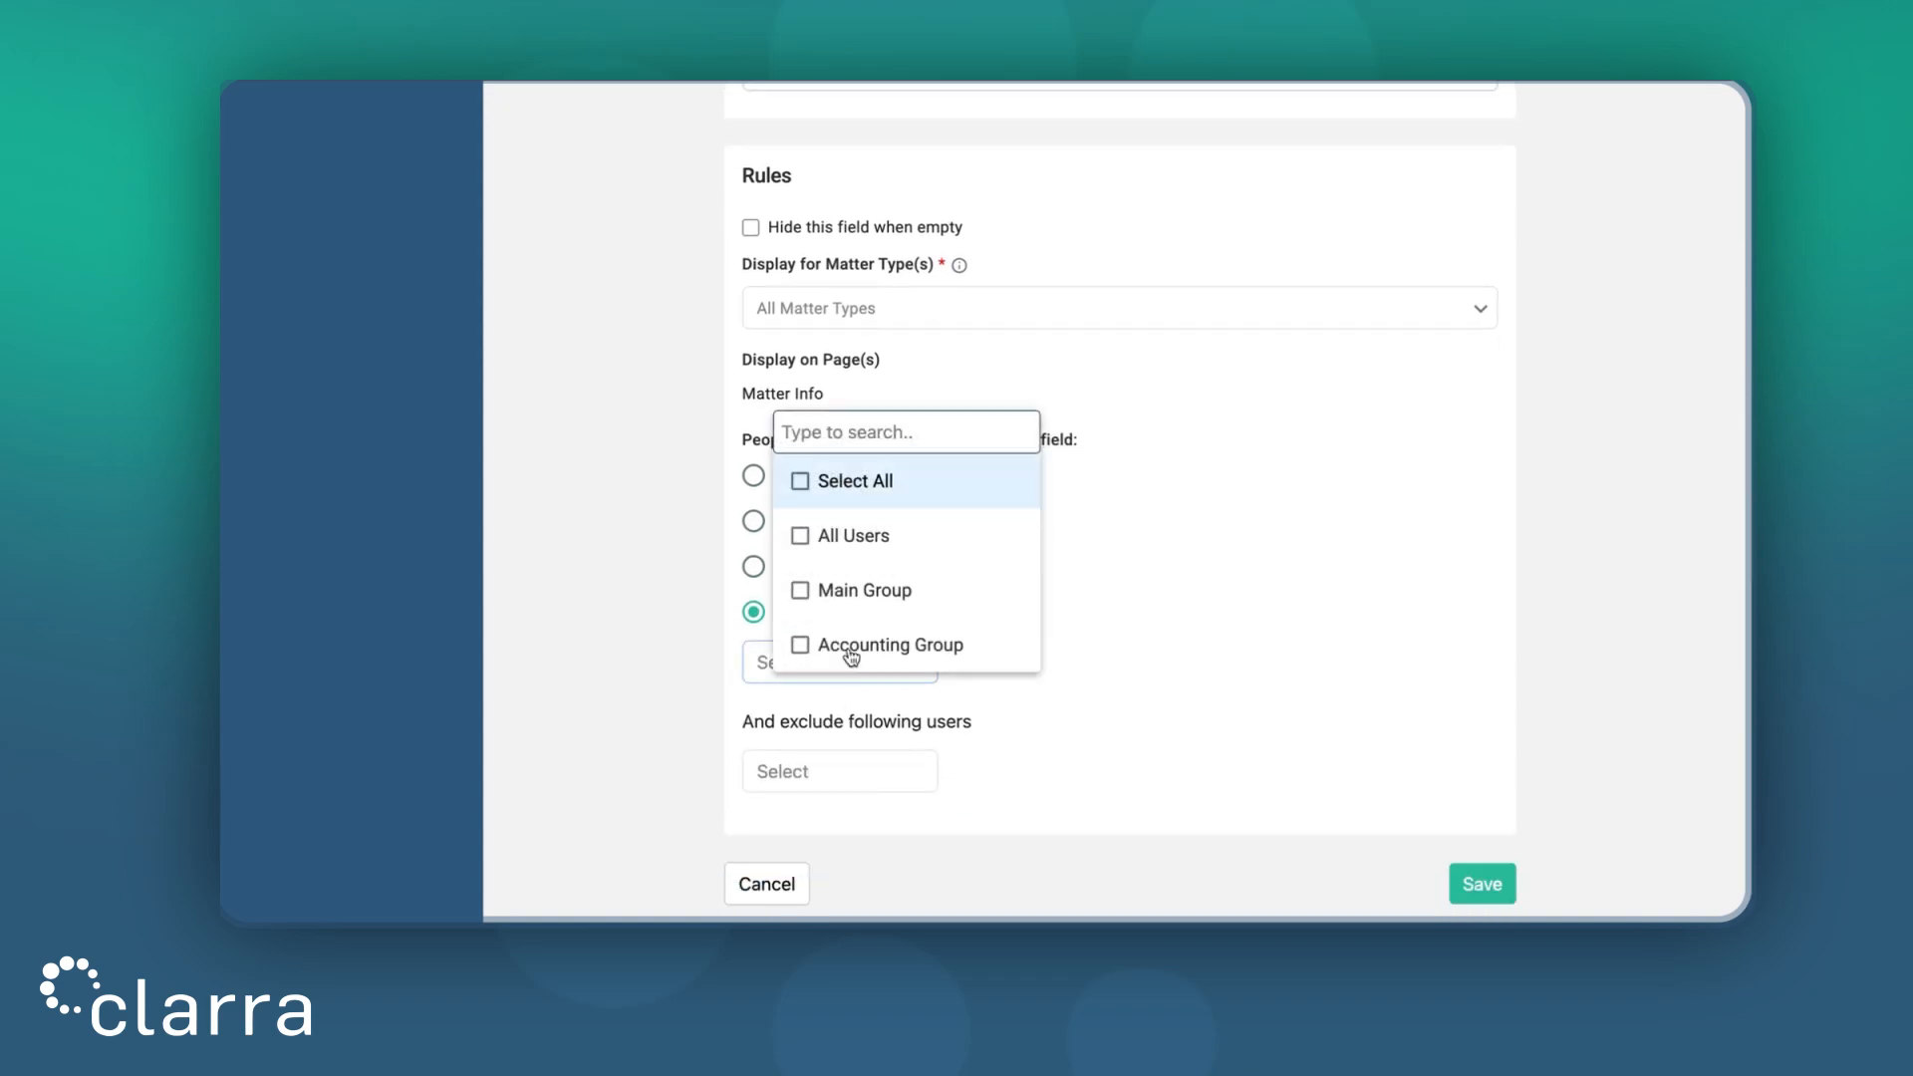
click(837, 590)
click(1060, 709)
click(872, 775)
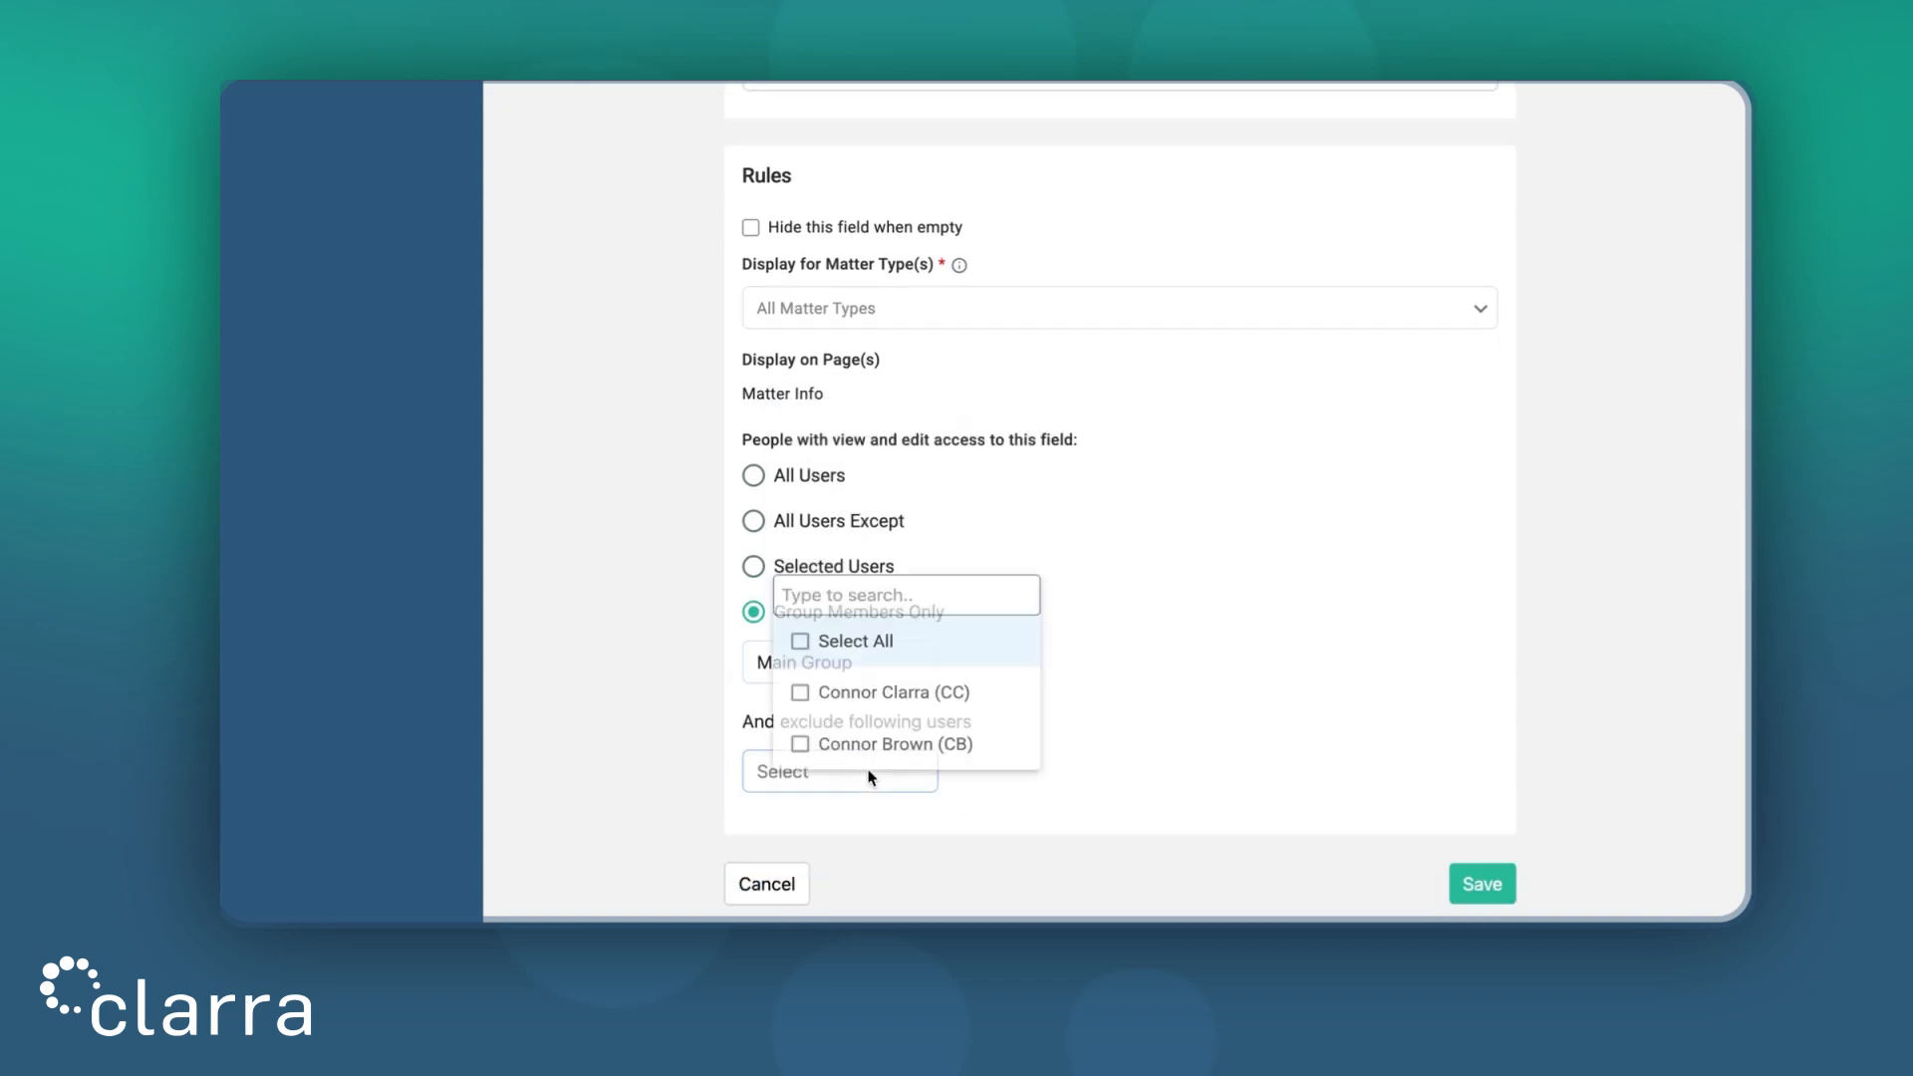
click(1139, 757)
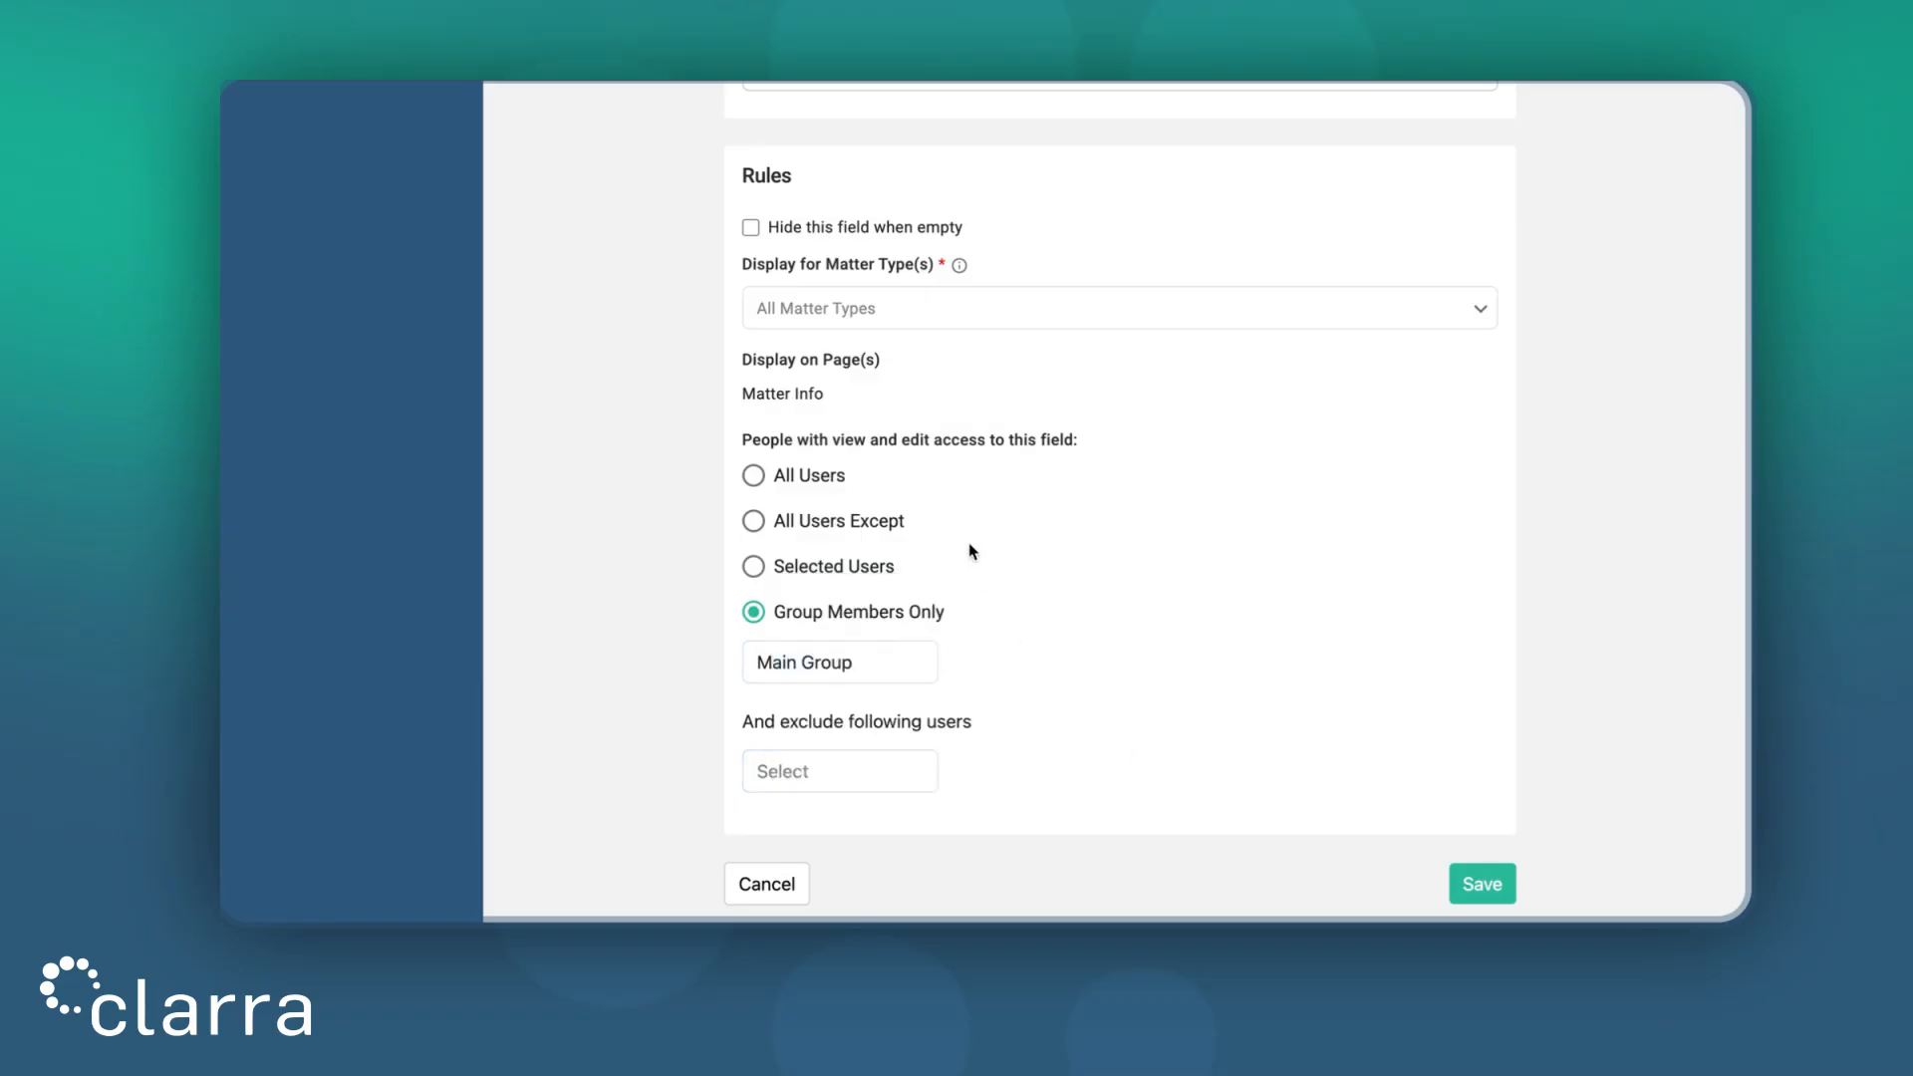
Give All Users view and edit access to the Insurance Information header and save it
click(820, 476)
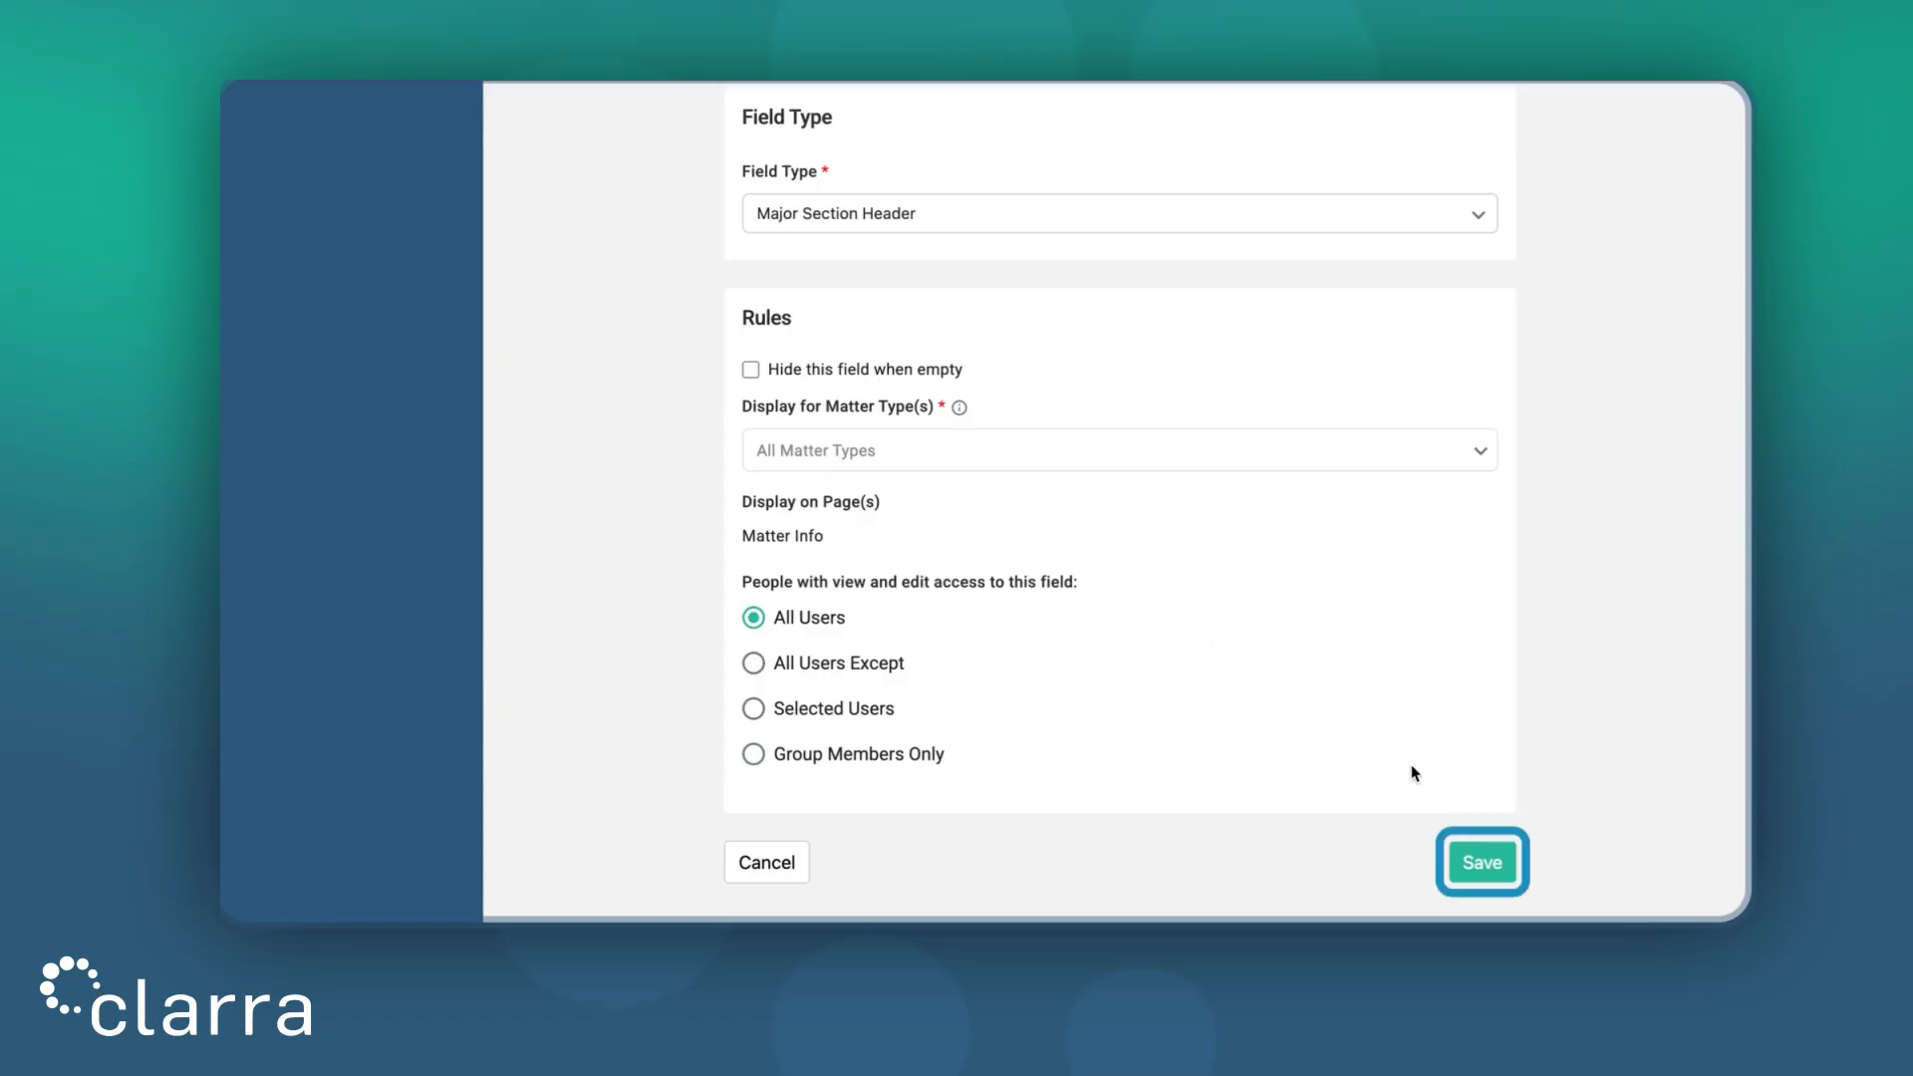
click(1485, 863)
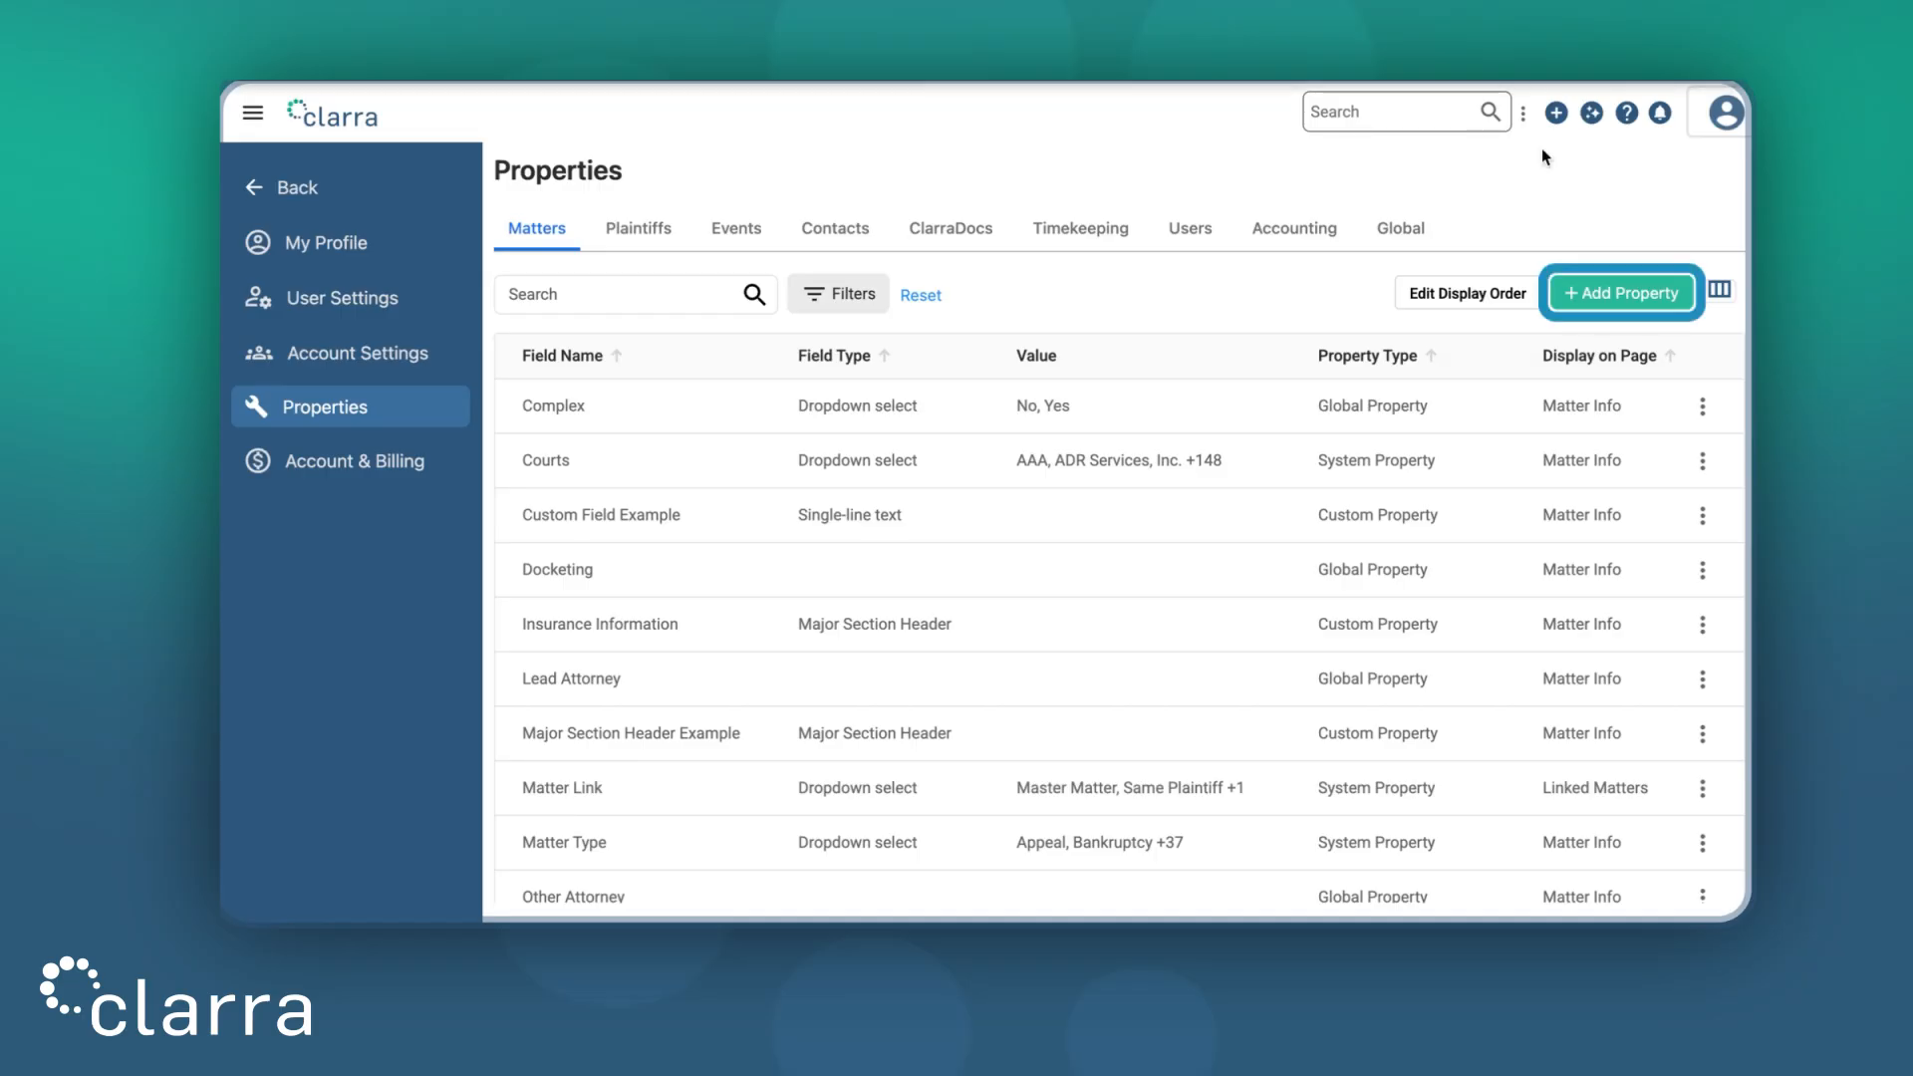
Add another custom matter property and name it Provider Information
click(1606, 298)
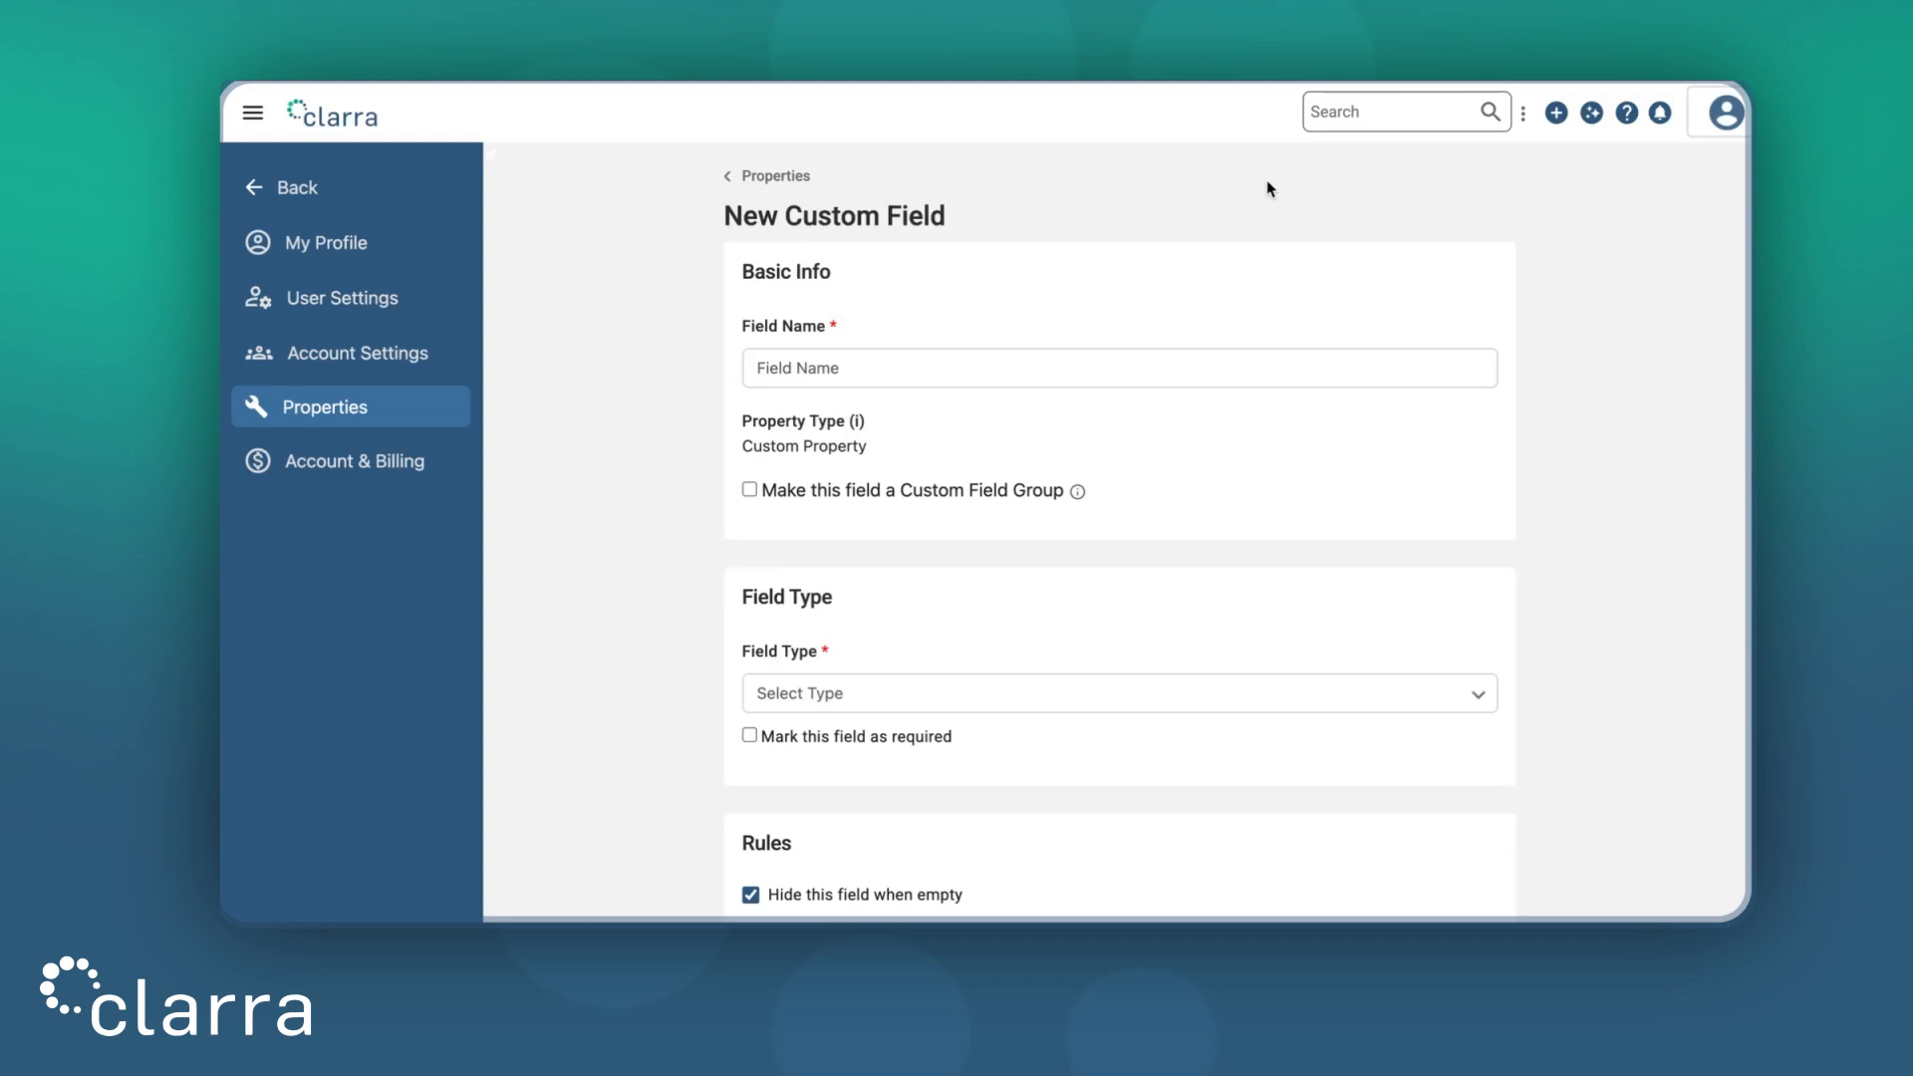
click(1018, 365)
text(Provider Information)
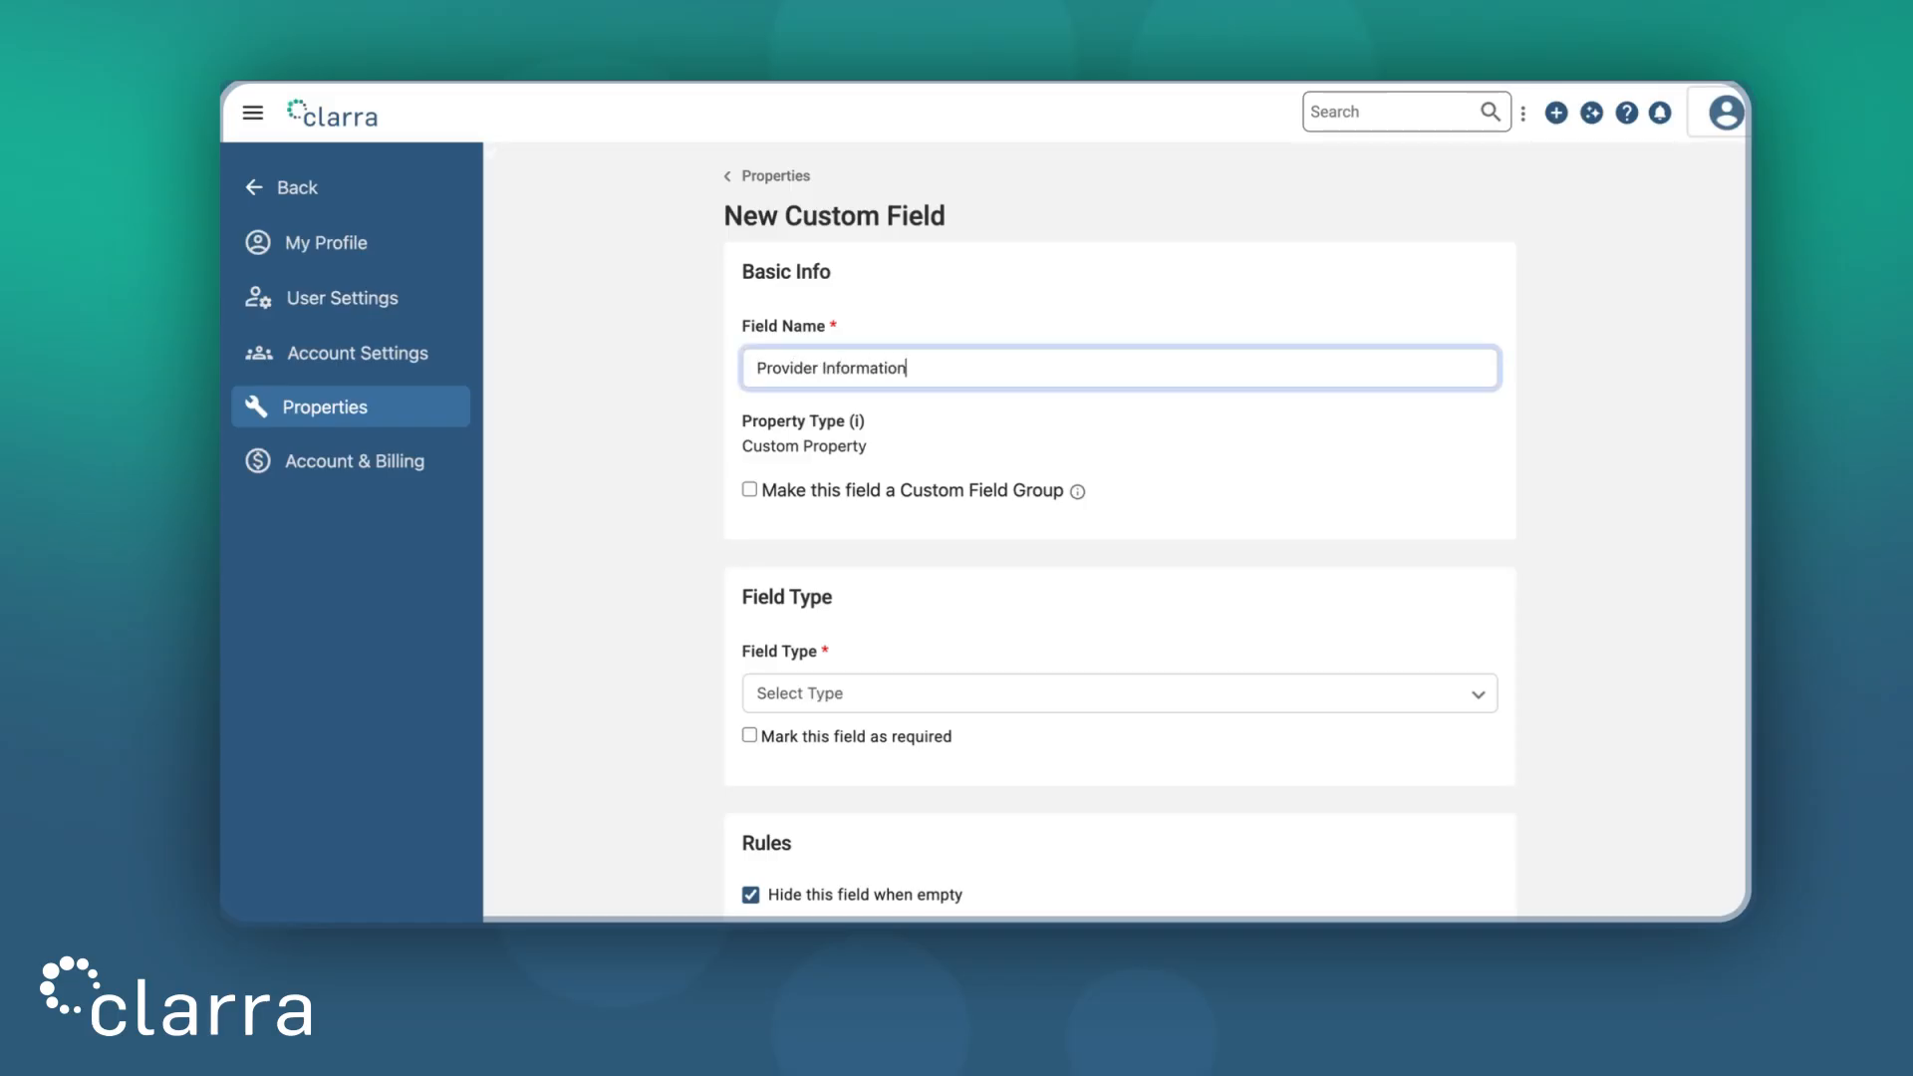
click(1328, 436)
Set the Provider Information field's type to Section Header
scroll(1332, 436, down, 2)
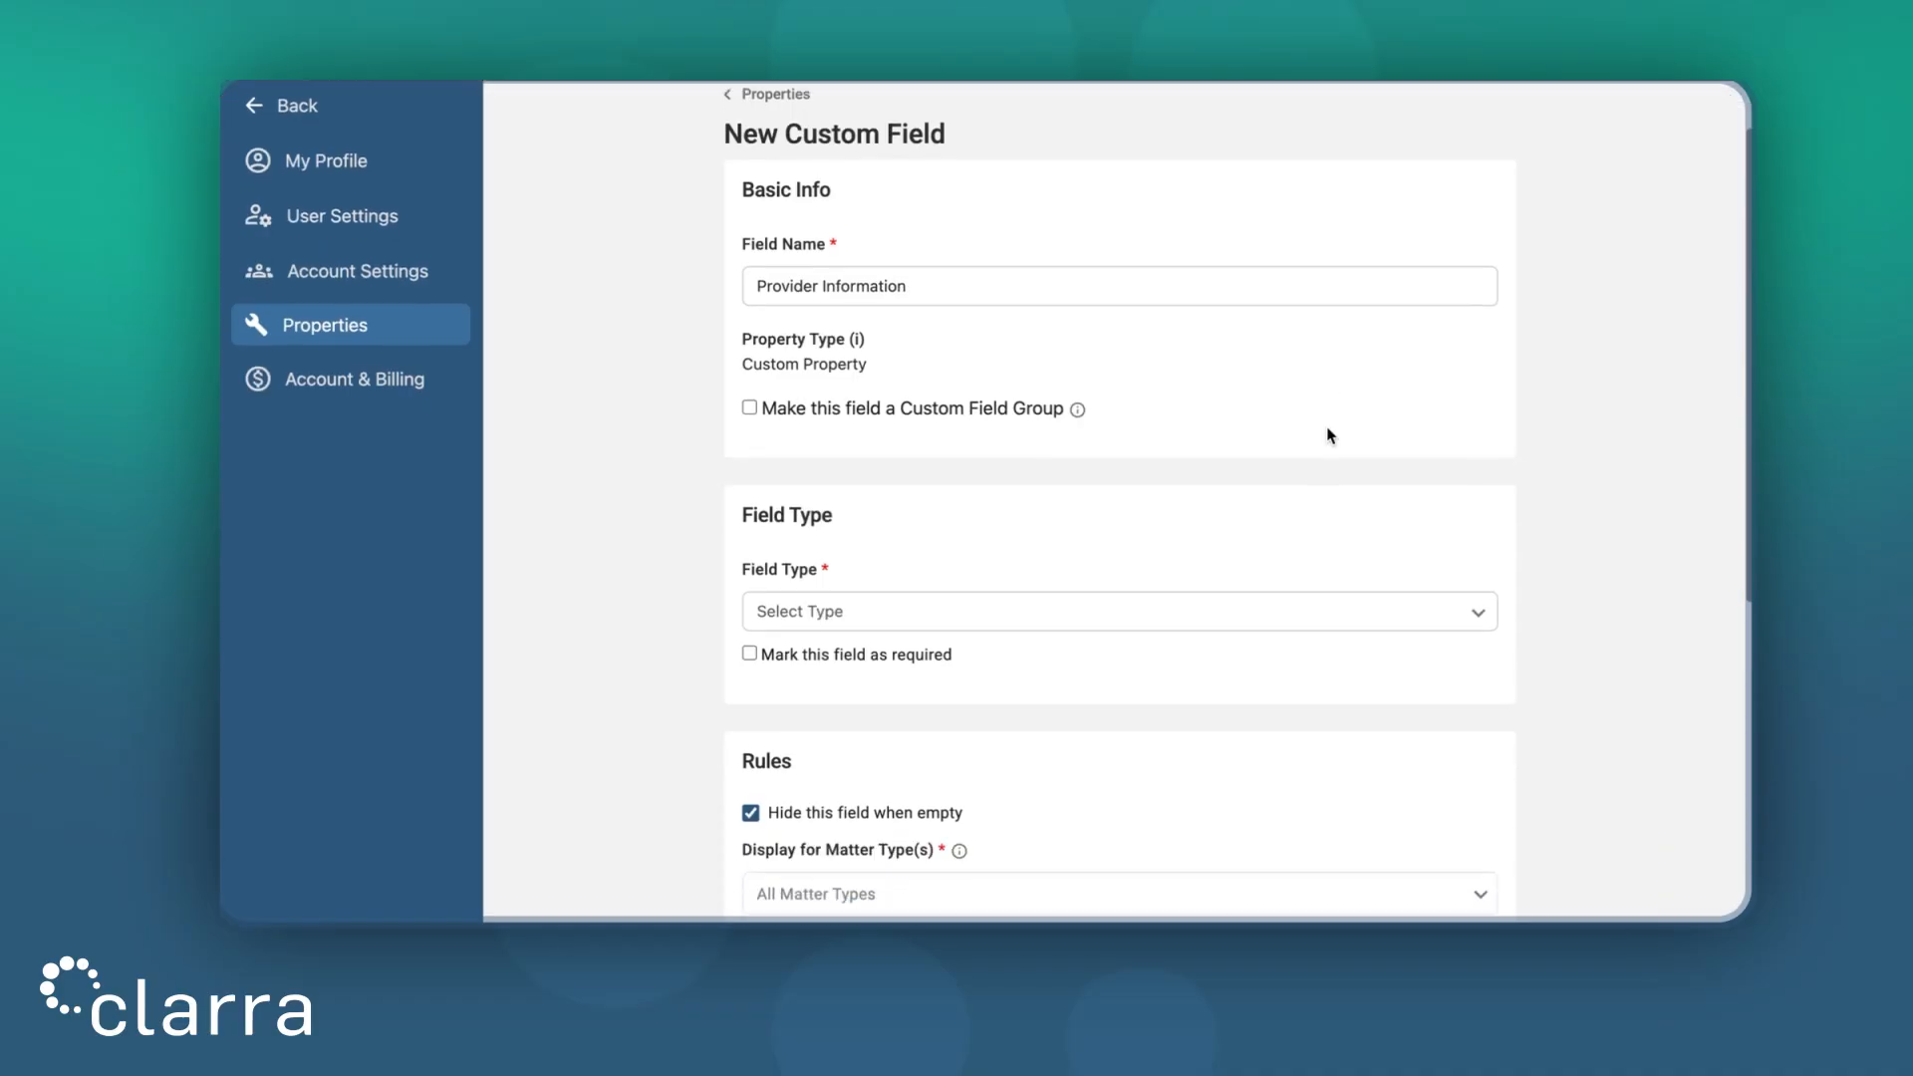
click(1062, 581)
scroll(987, 722, down, 7)
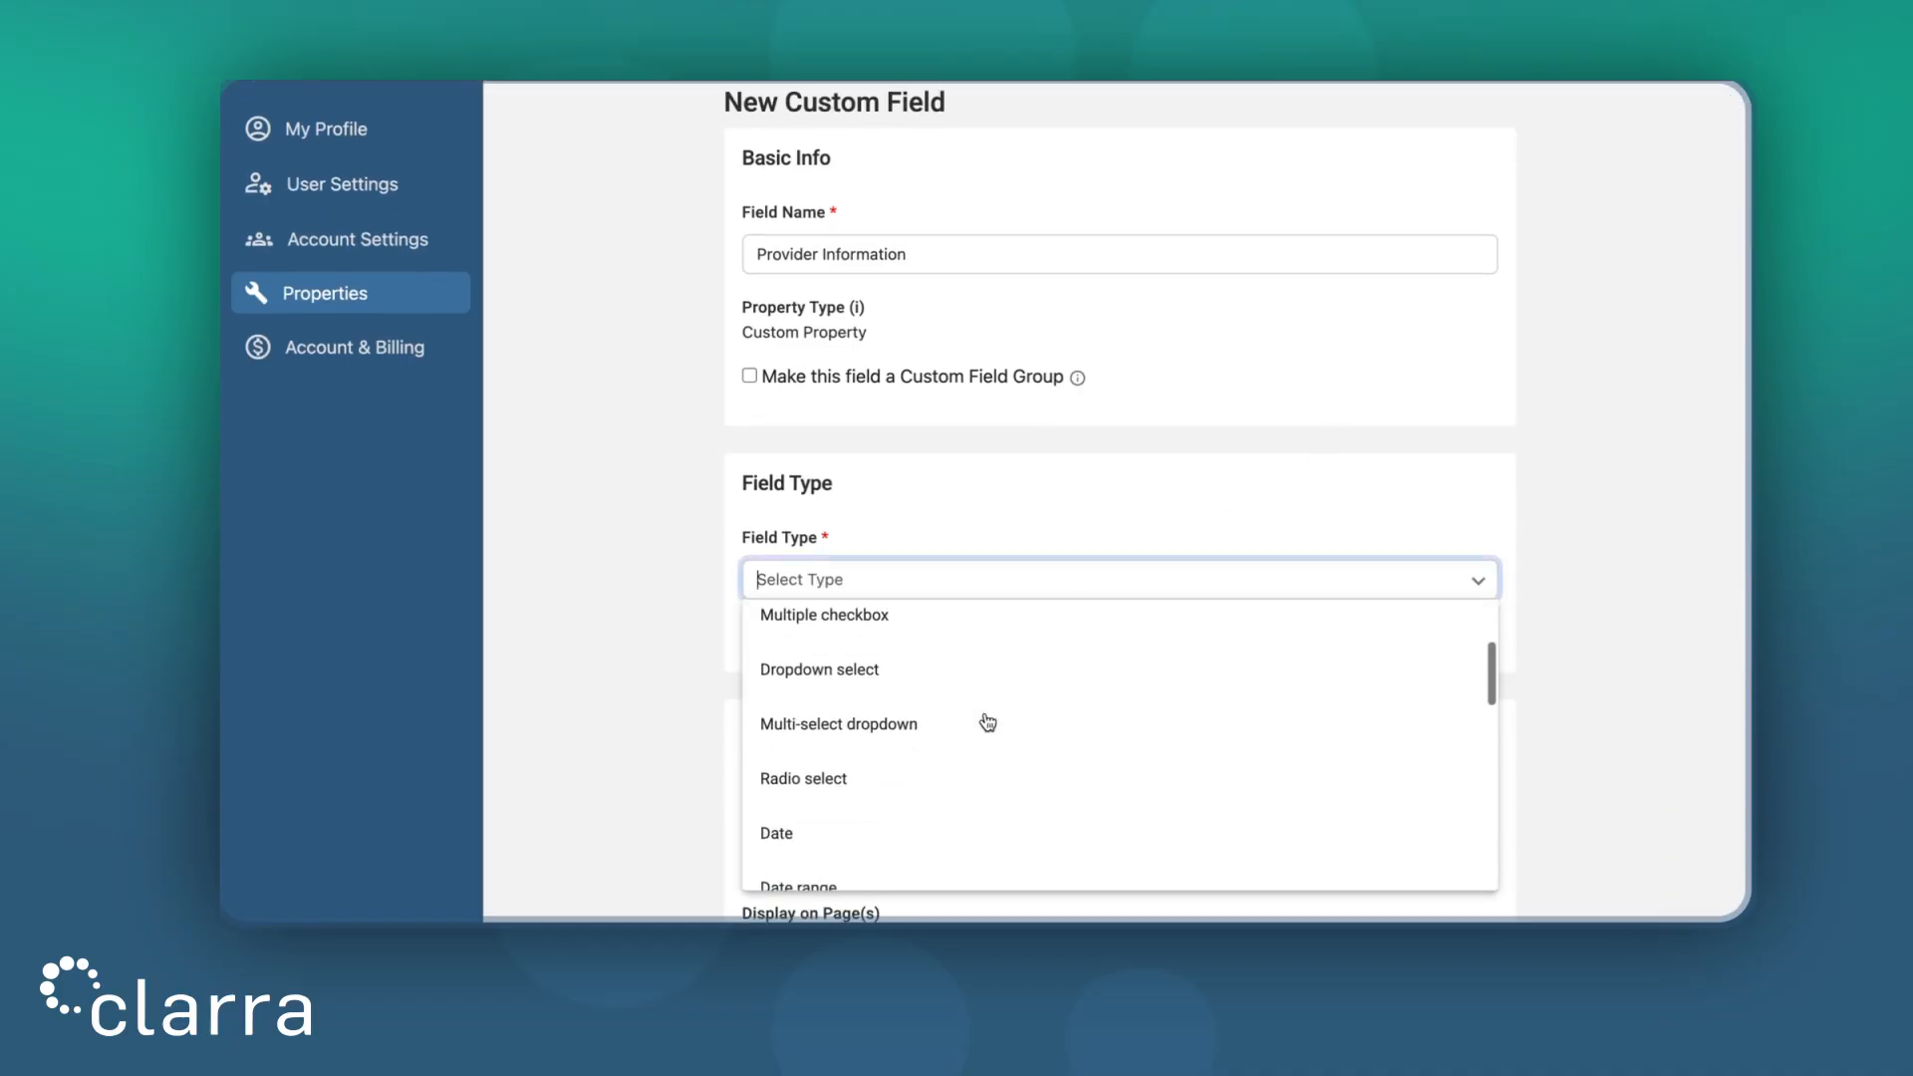
scroll(988, 722, down, 1)
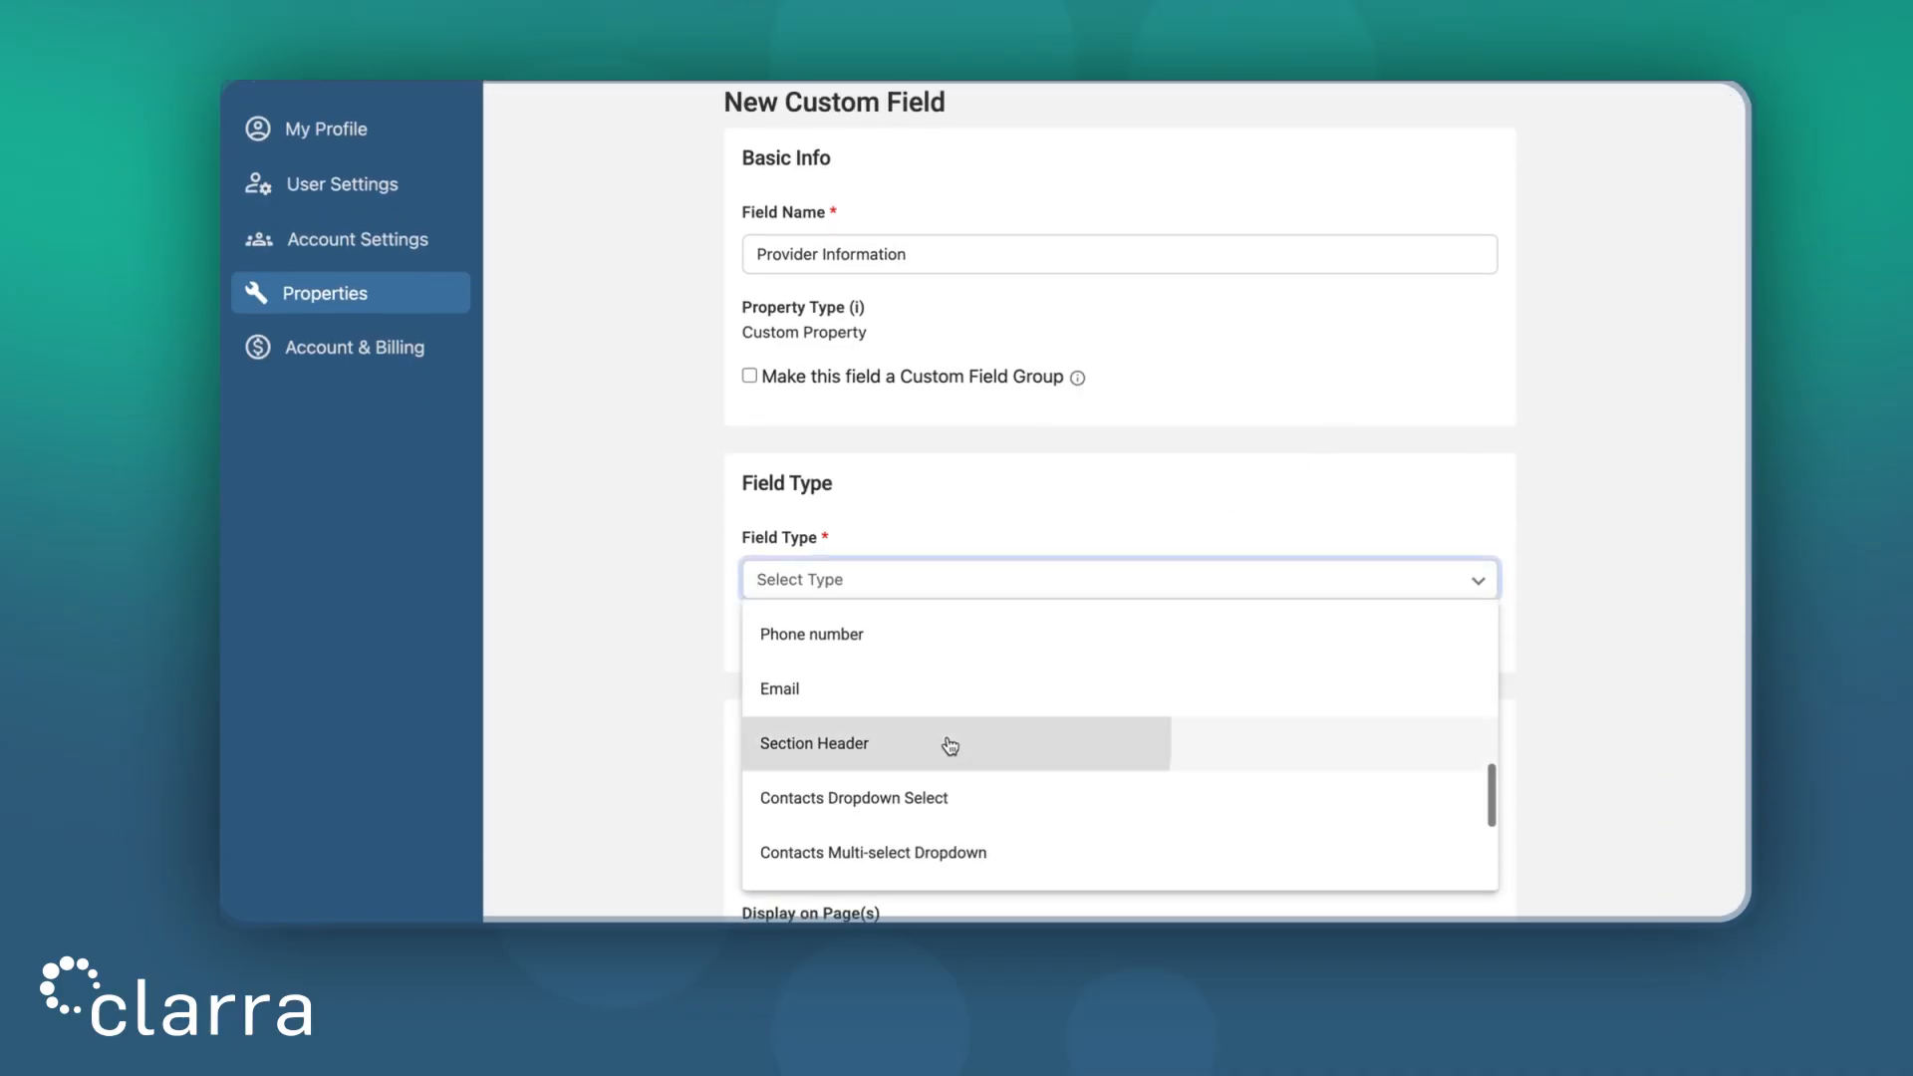
click(948, 743)
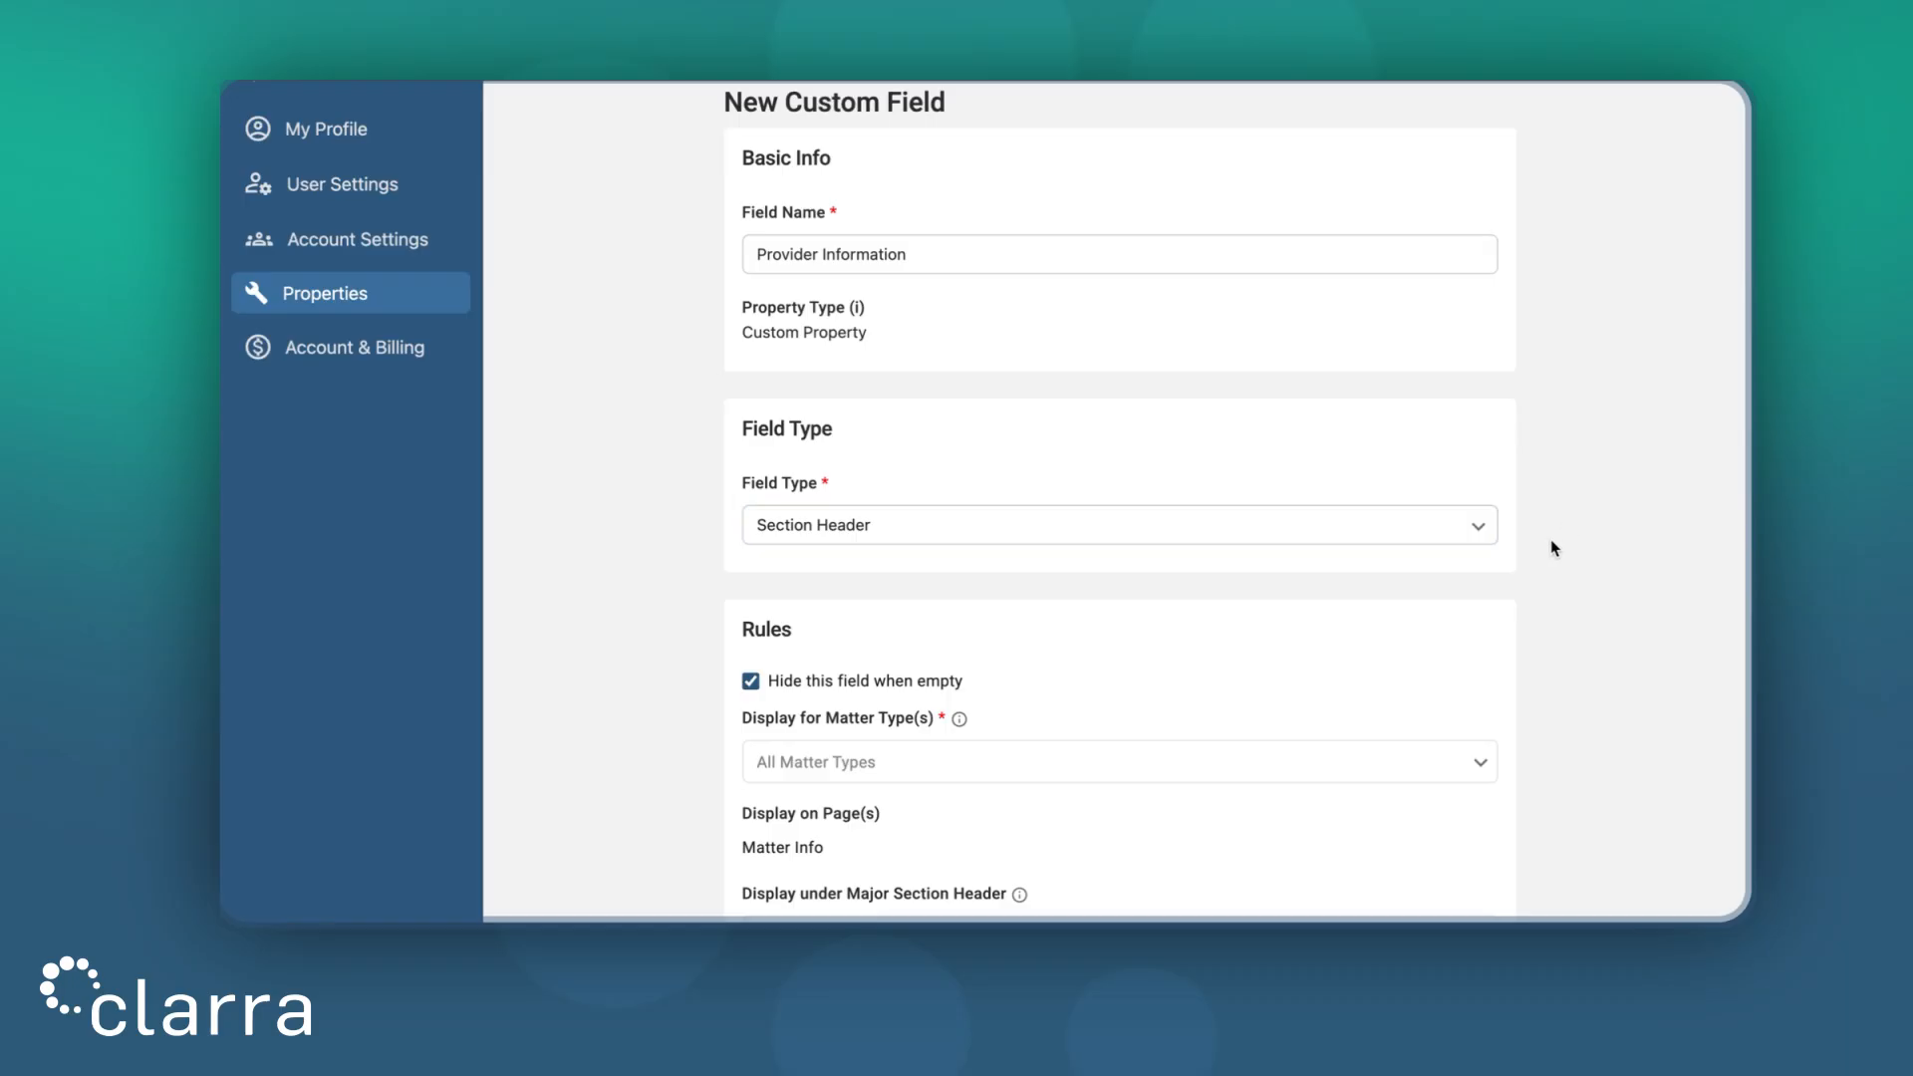
Turn off hiding the Provider Information section header when it is empty
scroll(1552, 546, down, 5)
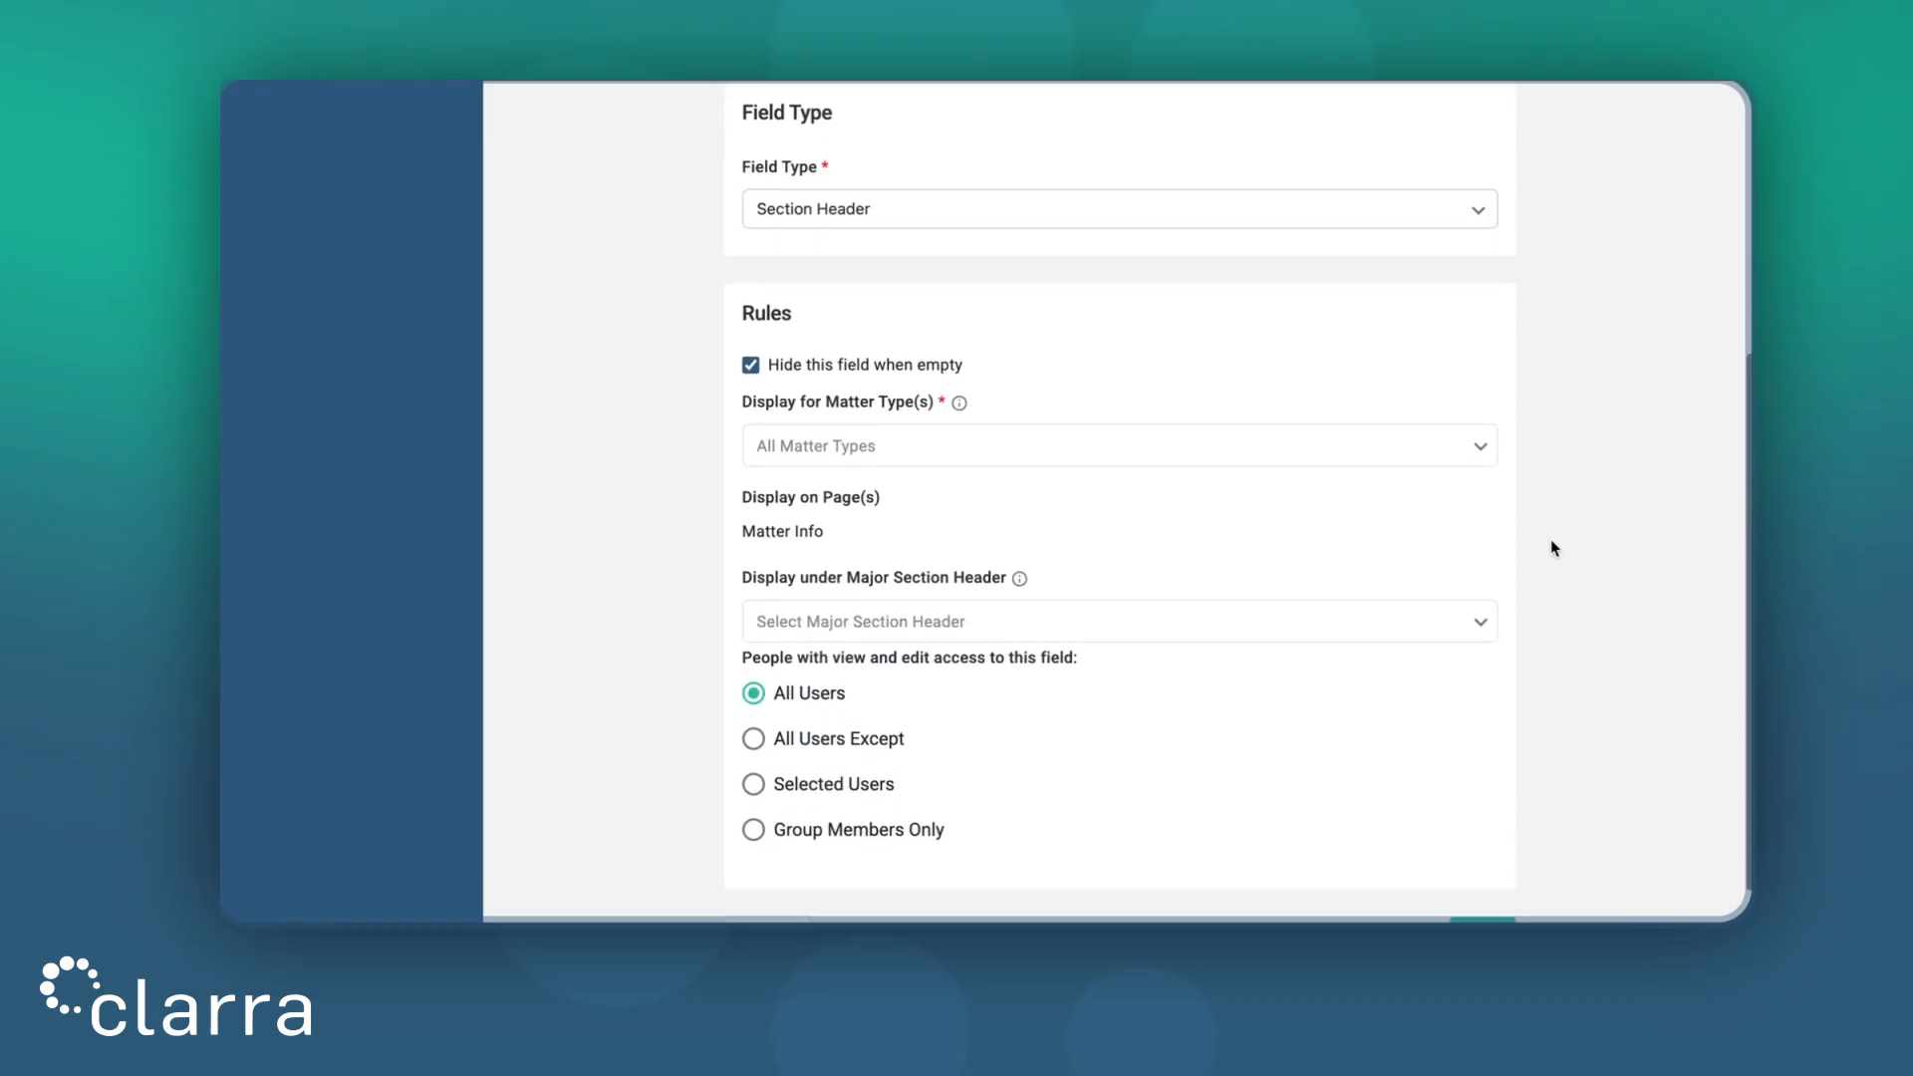
scroll(1550, 540, down, 1)
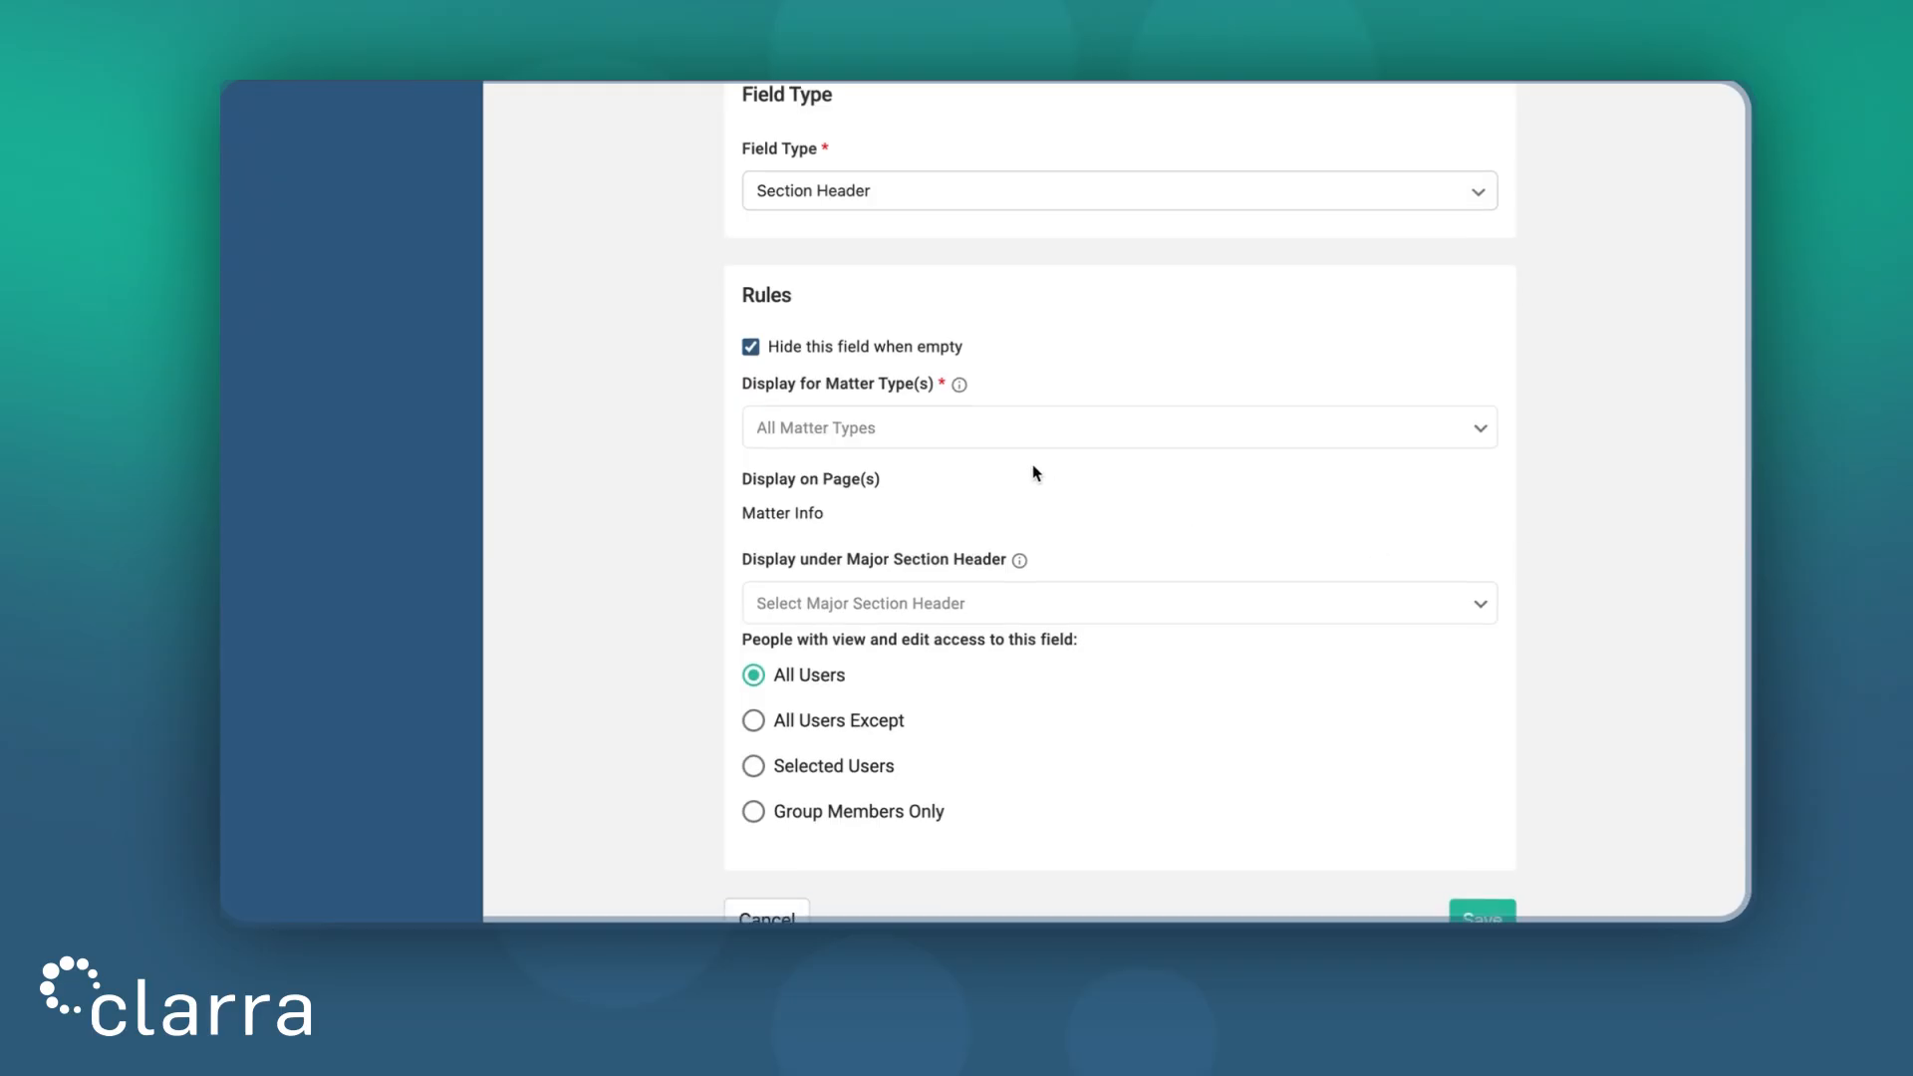
click(825, 350)
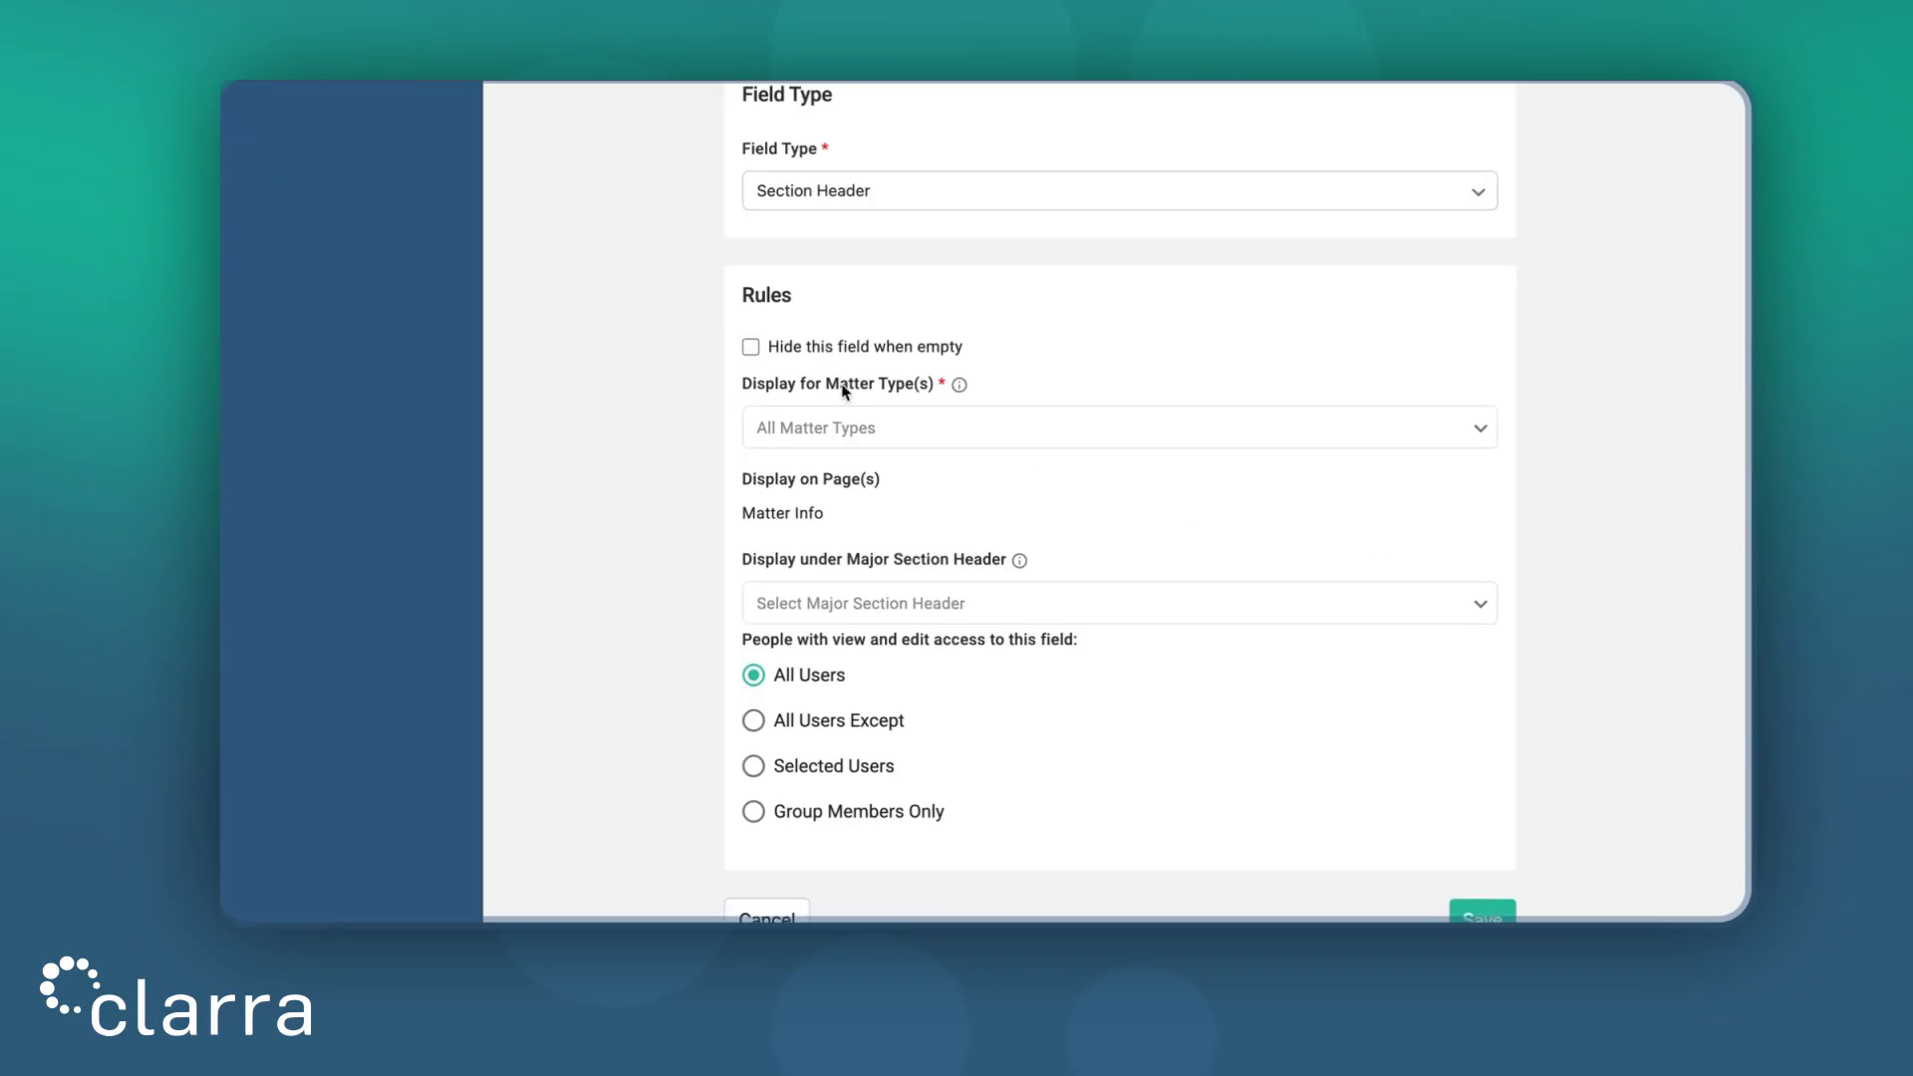
Display the Provider Information header under the Insurance Information major section header and save the property
click(929, 605)
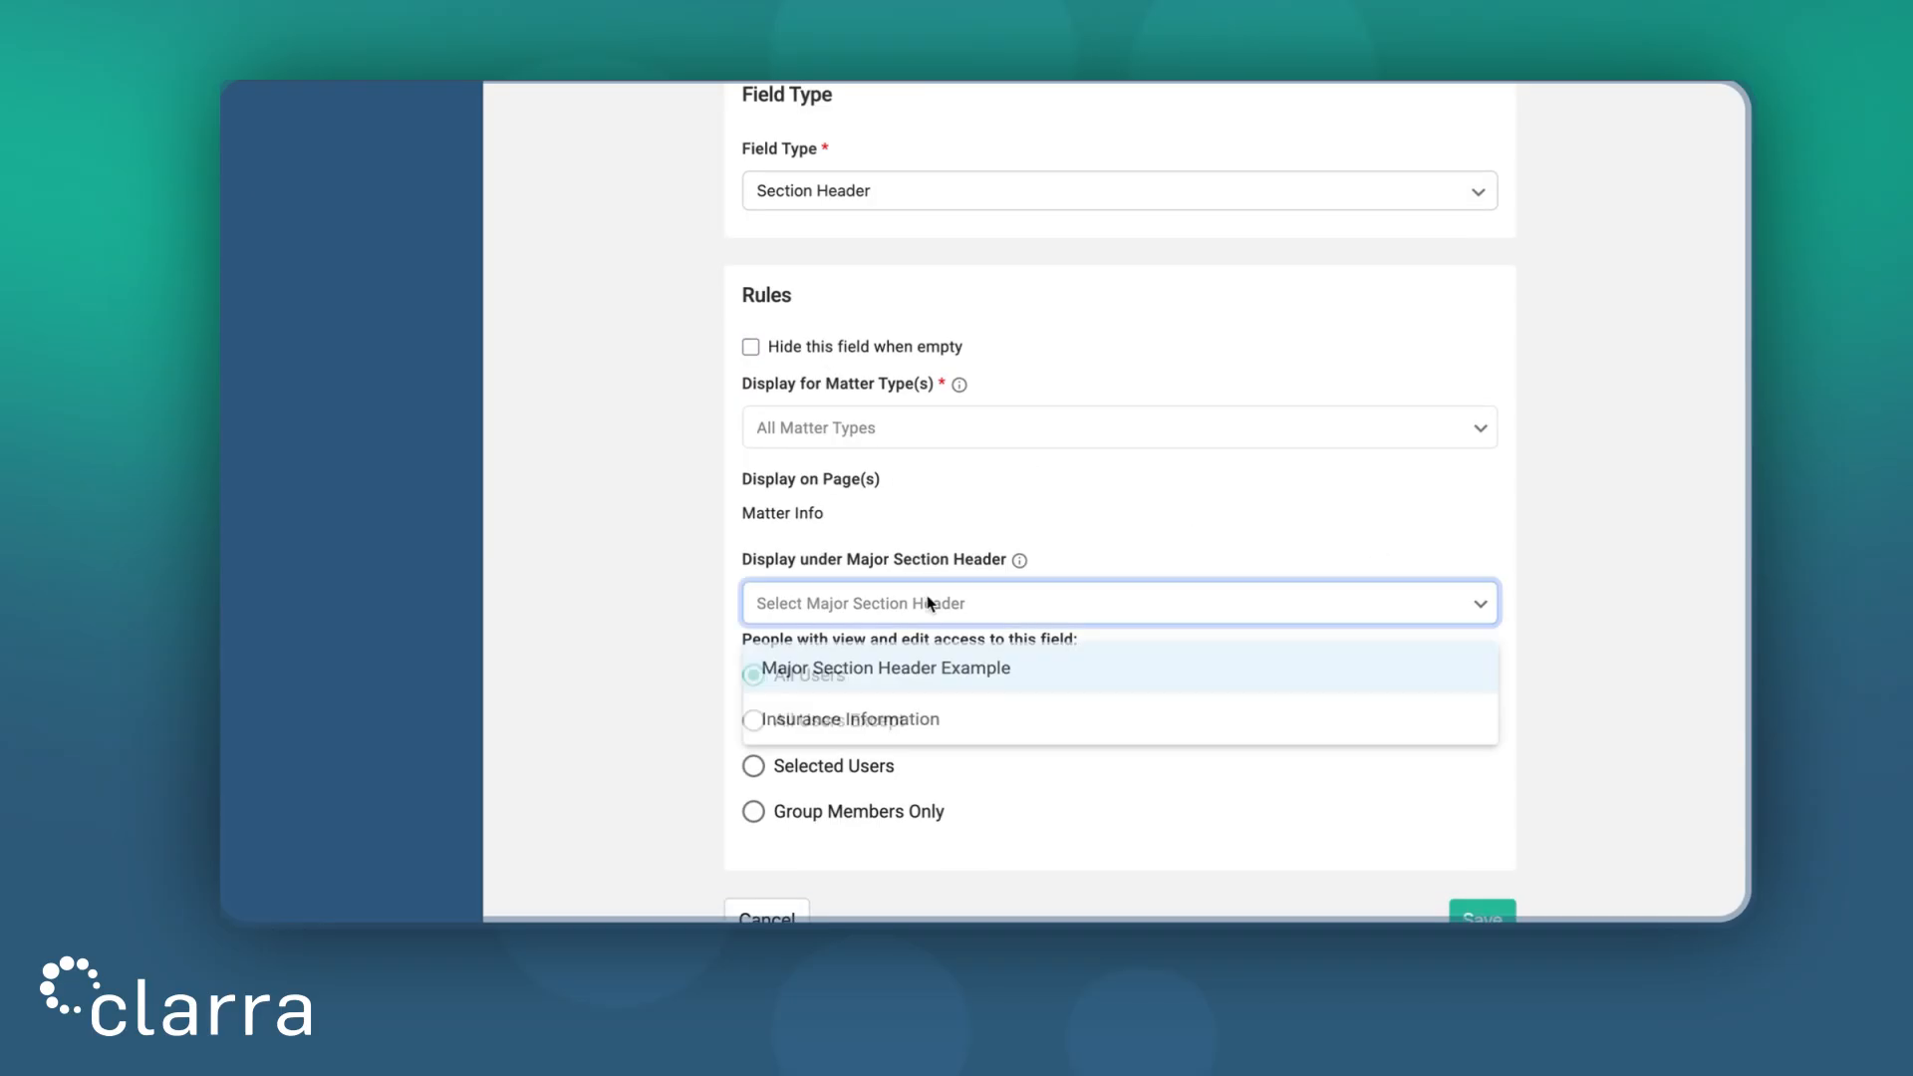
click(910, 725)
click(1582, 603)
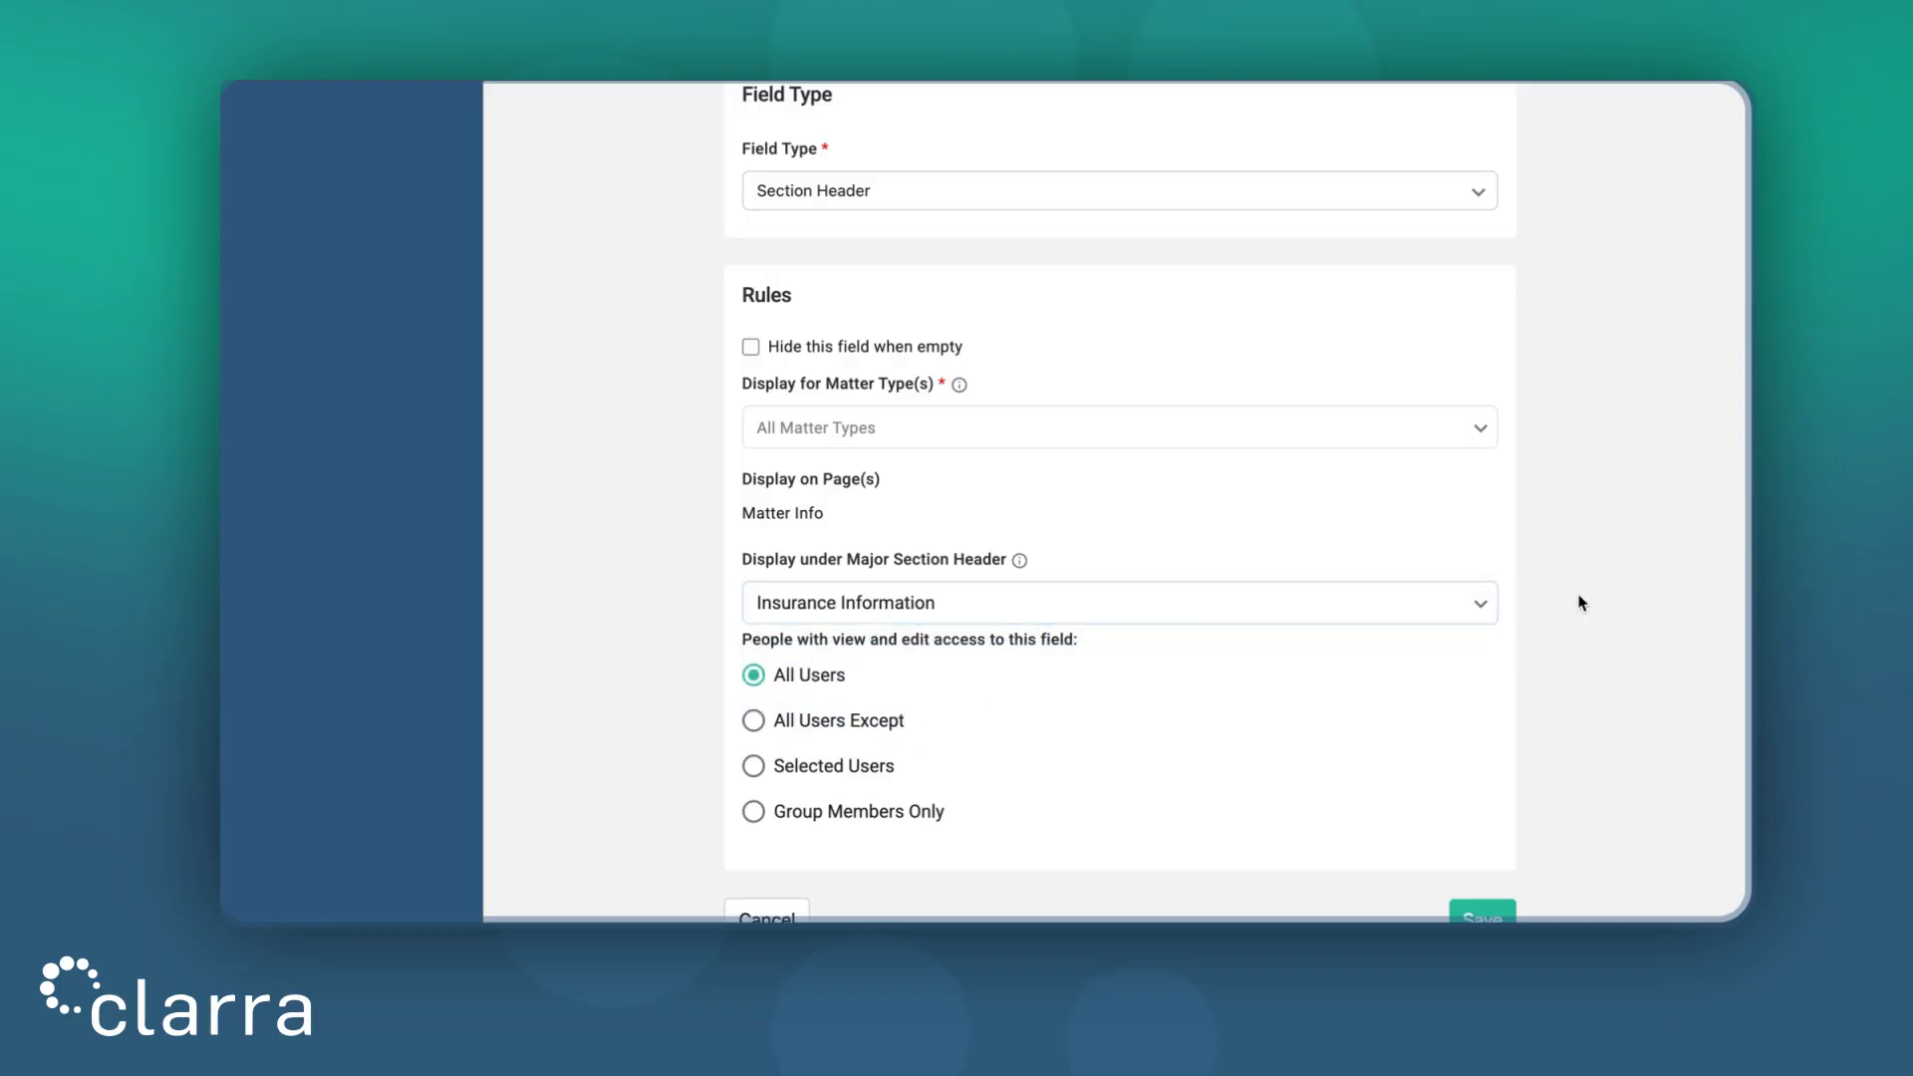
scroll(1583, 603, down, 1)
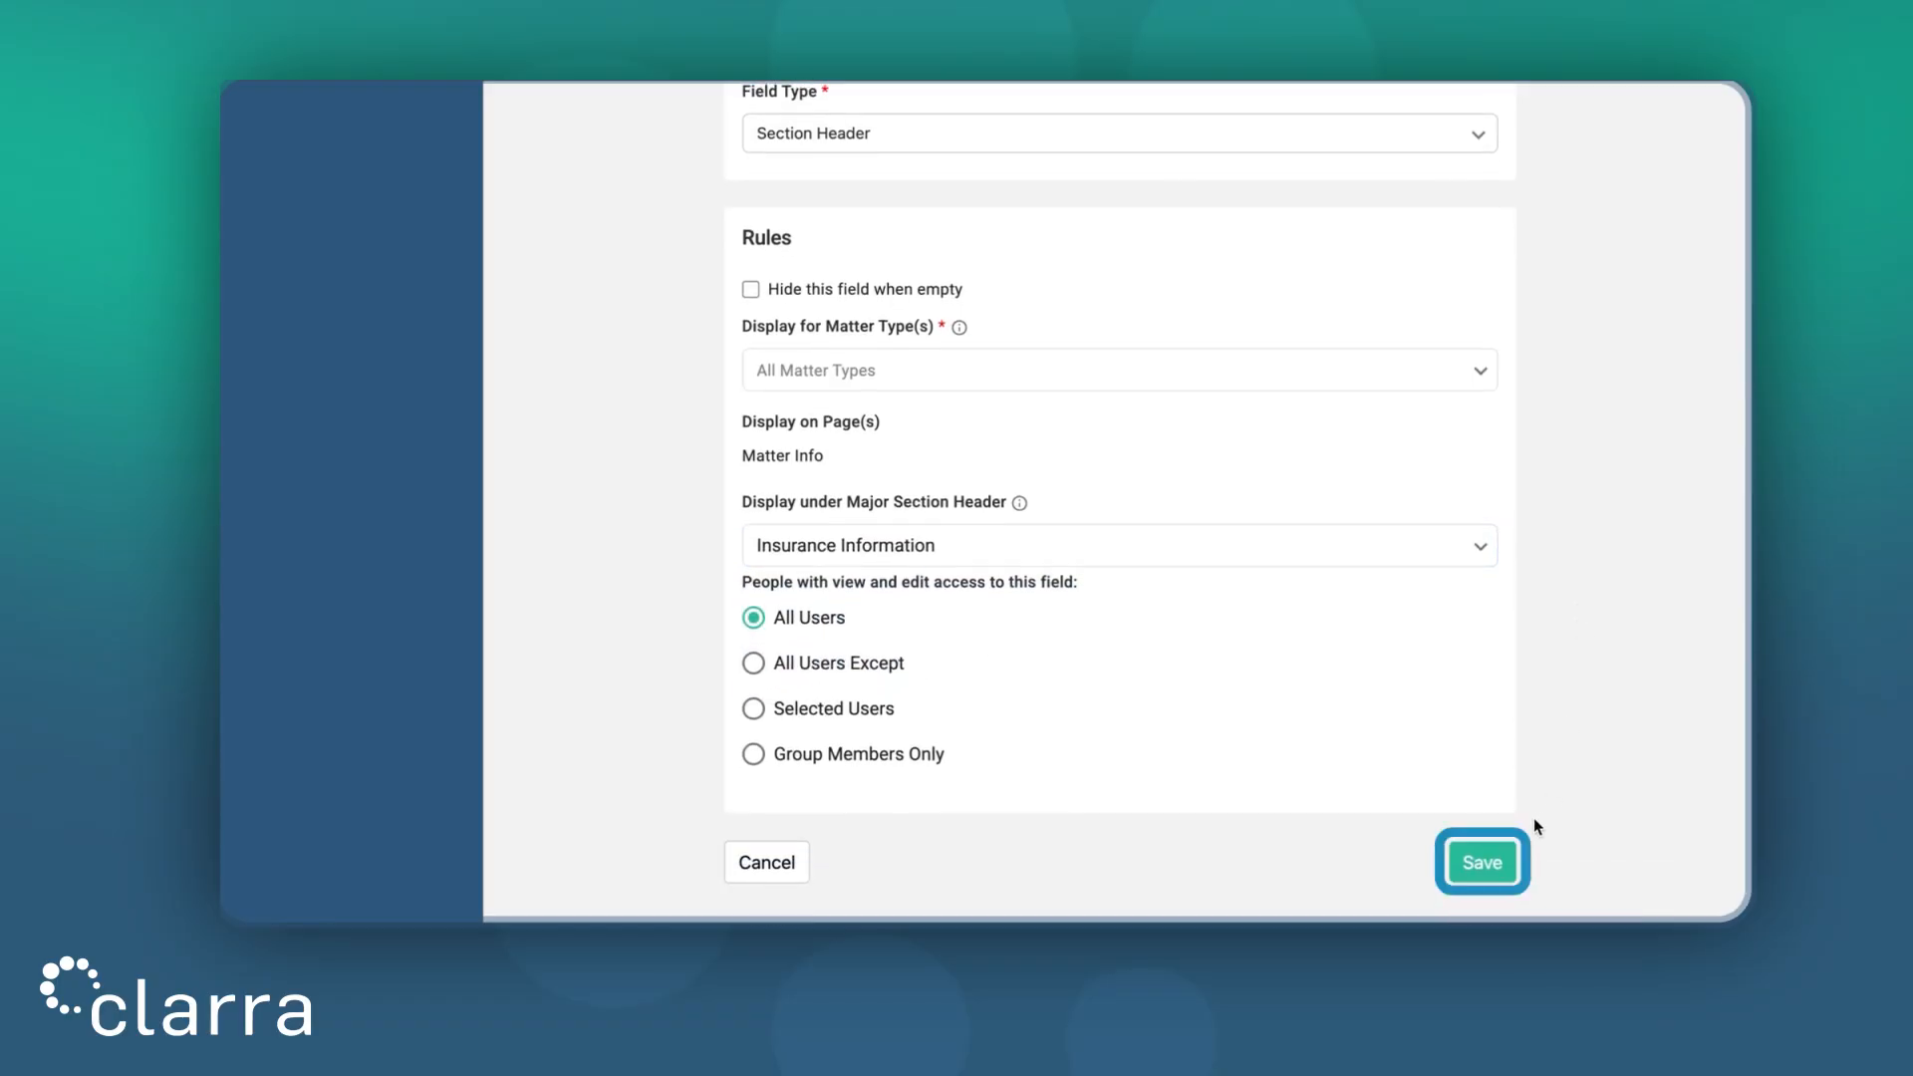
click(1498, 862)
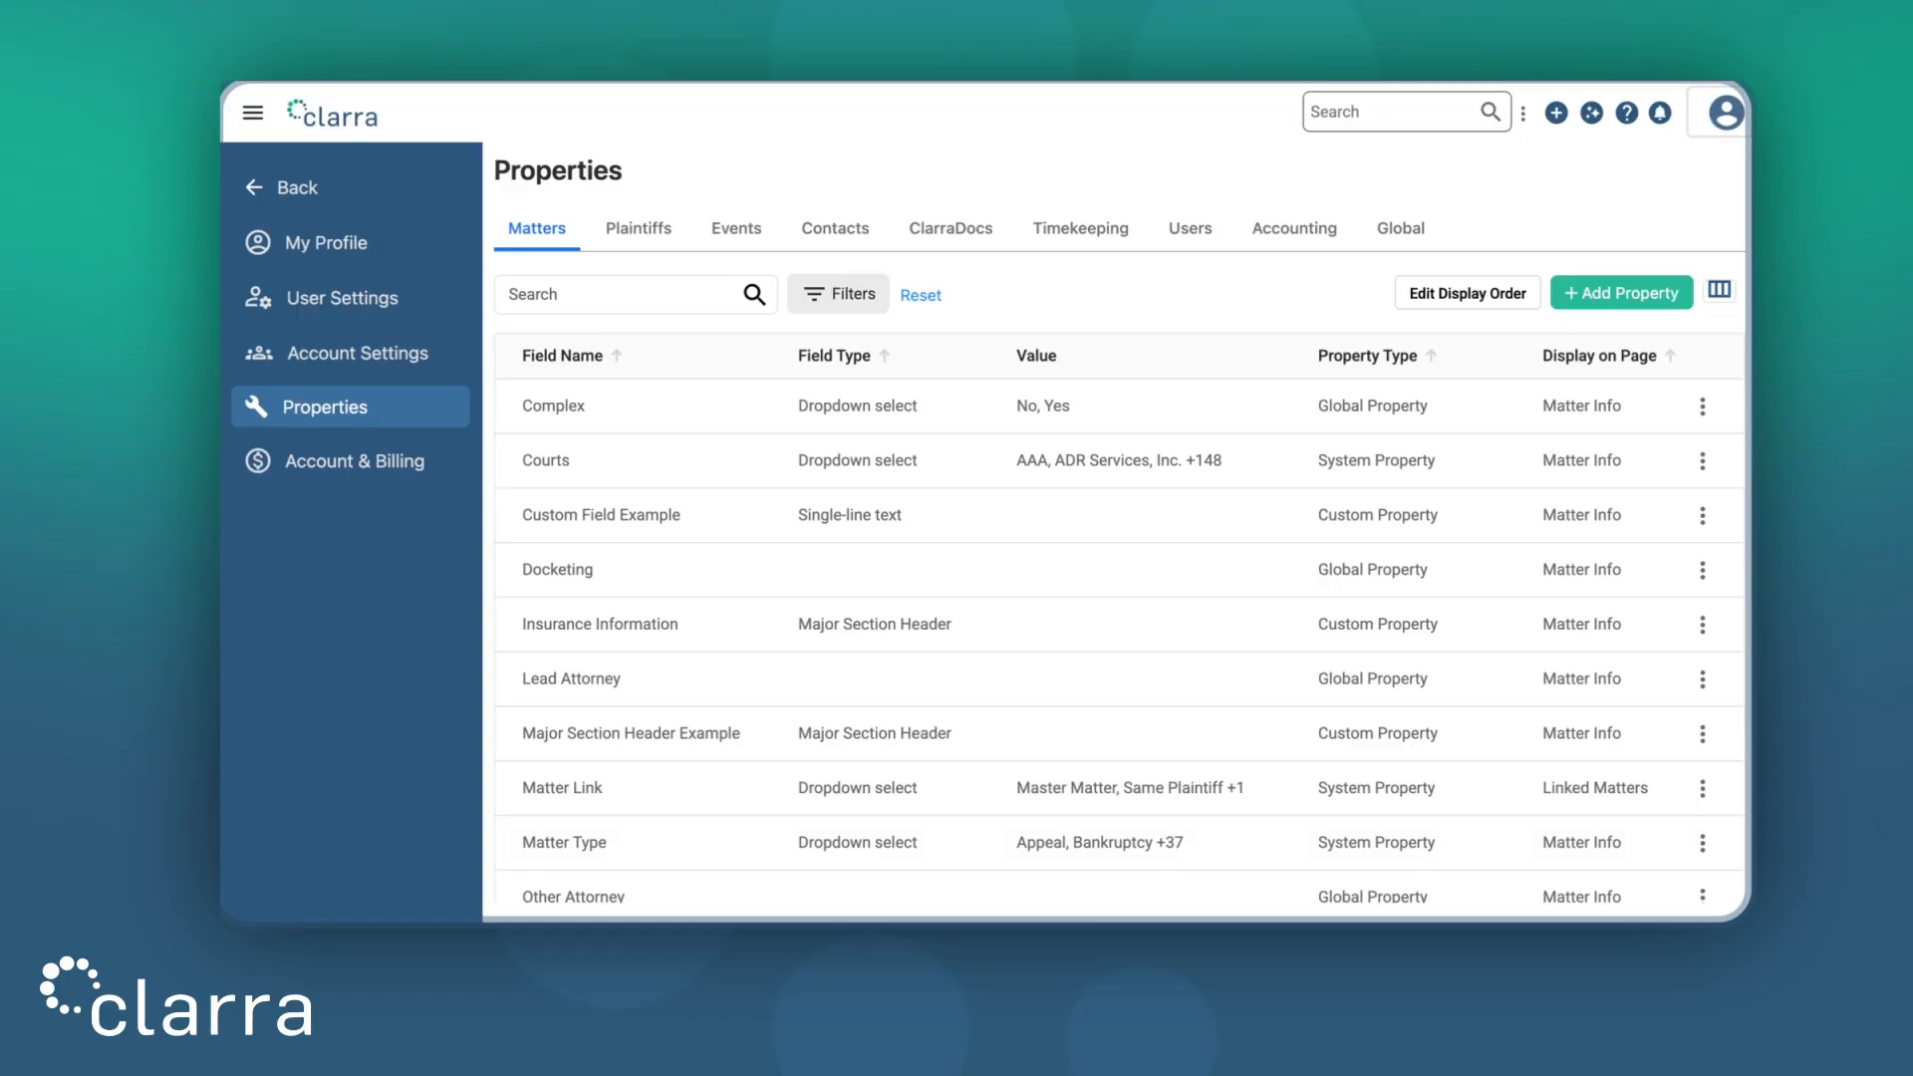
Add a new custom matter property, make it a Custom Field Group, and name the group Medical Provider
click(1614, 302)
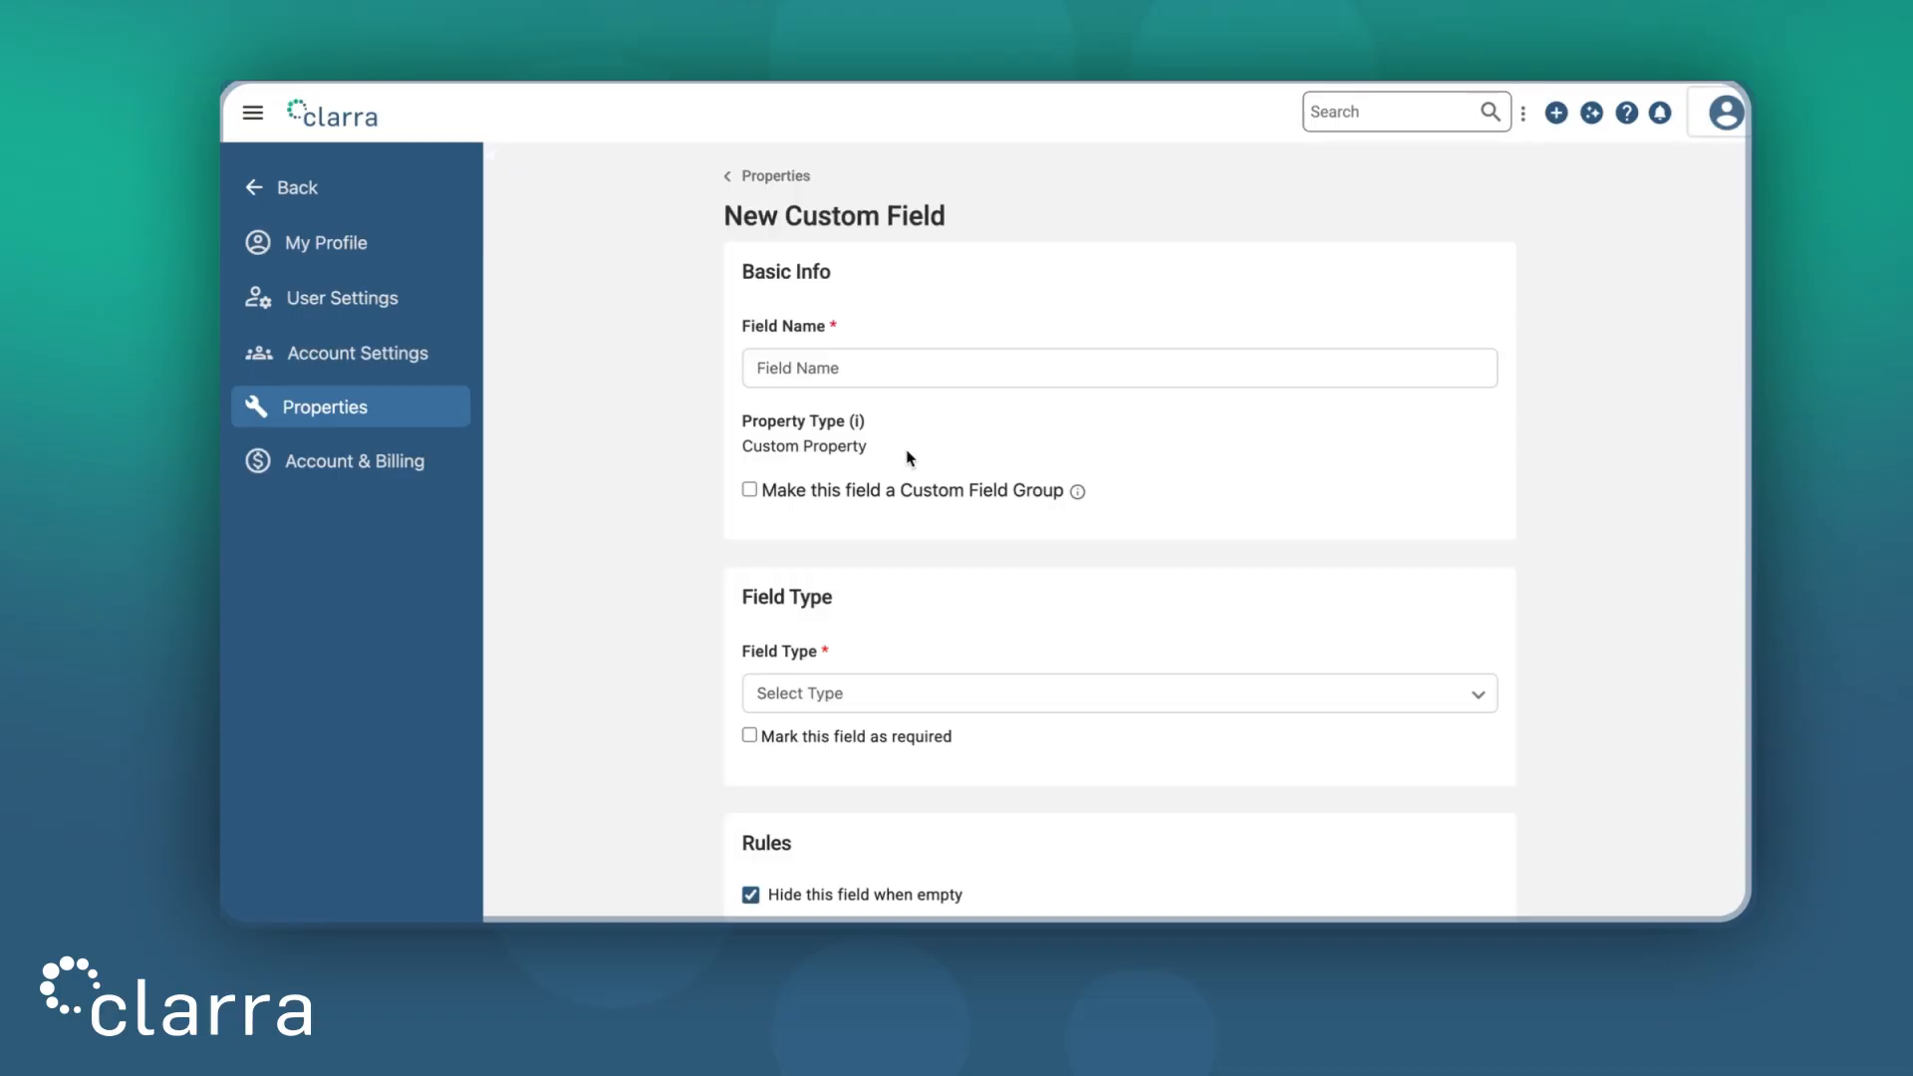
click(749, 490)
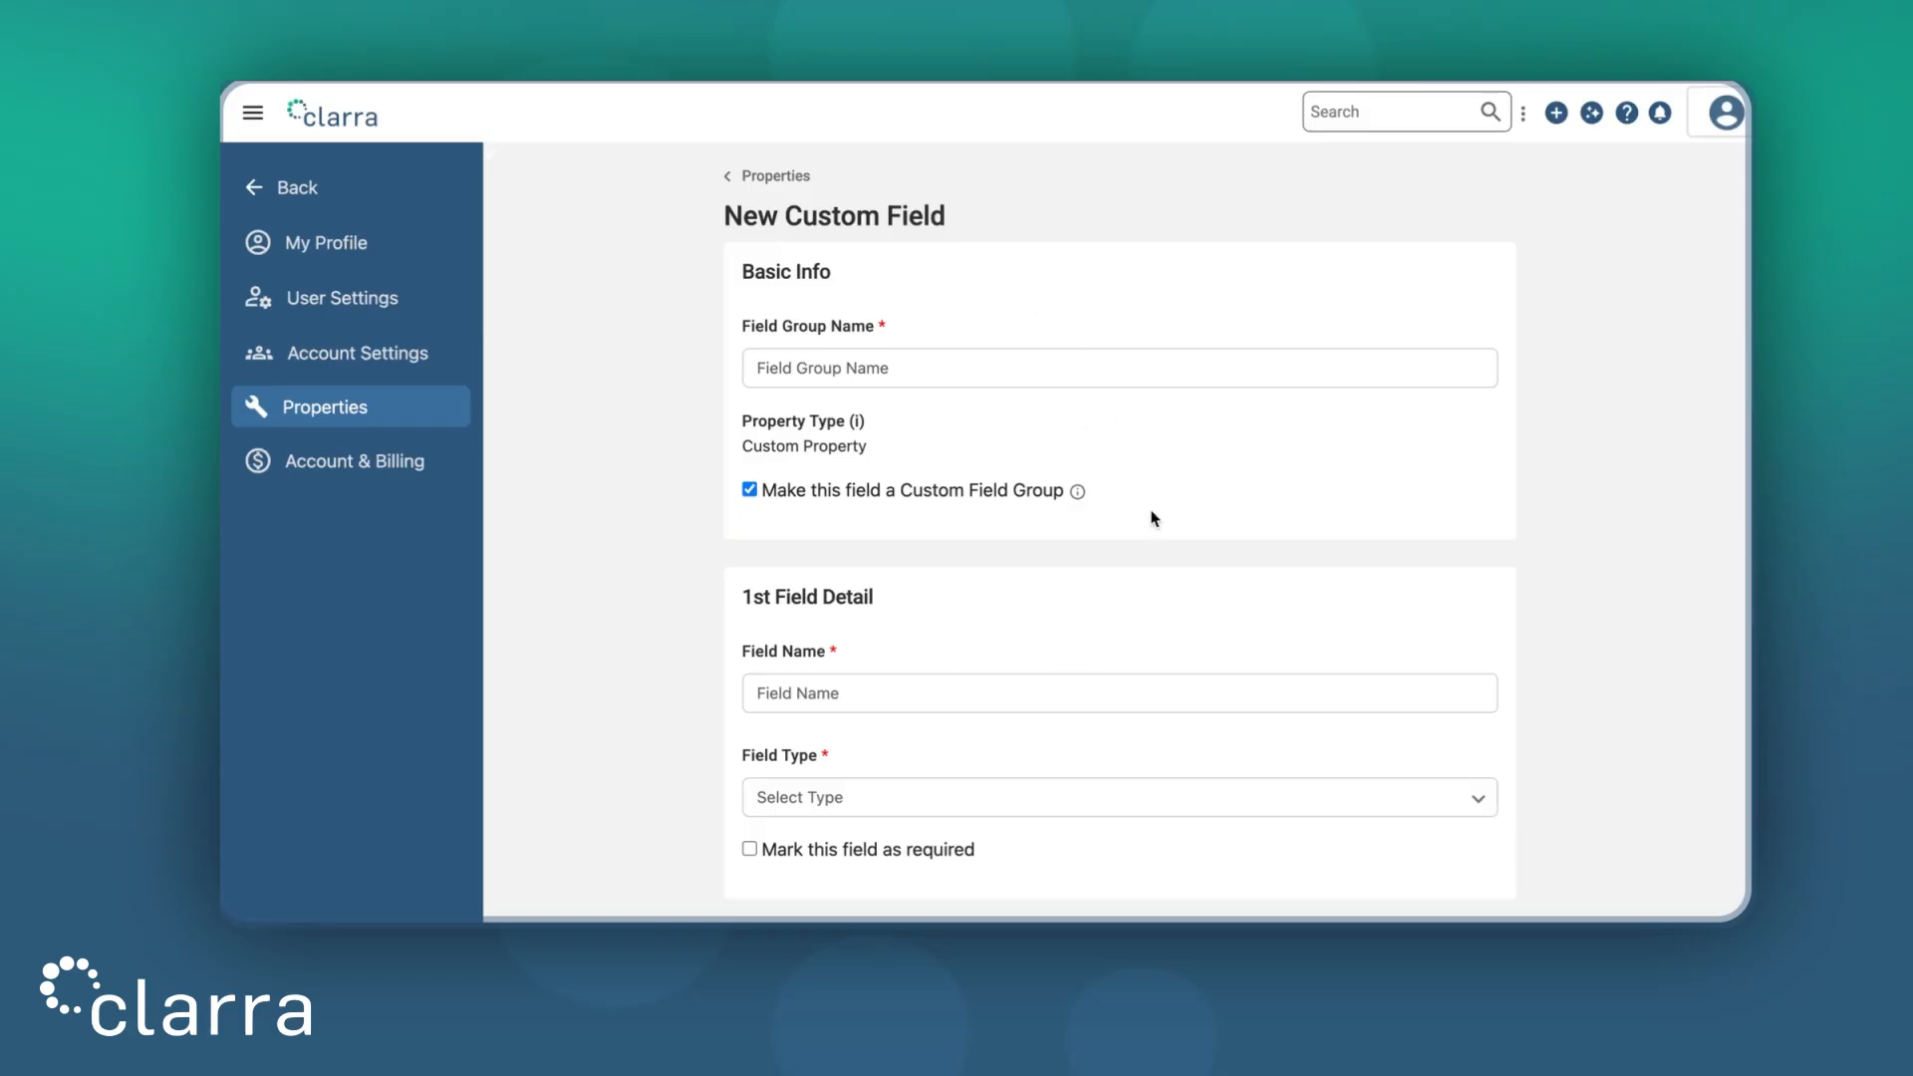
click(952, 364)
text(Medical Provider)
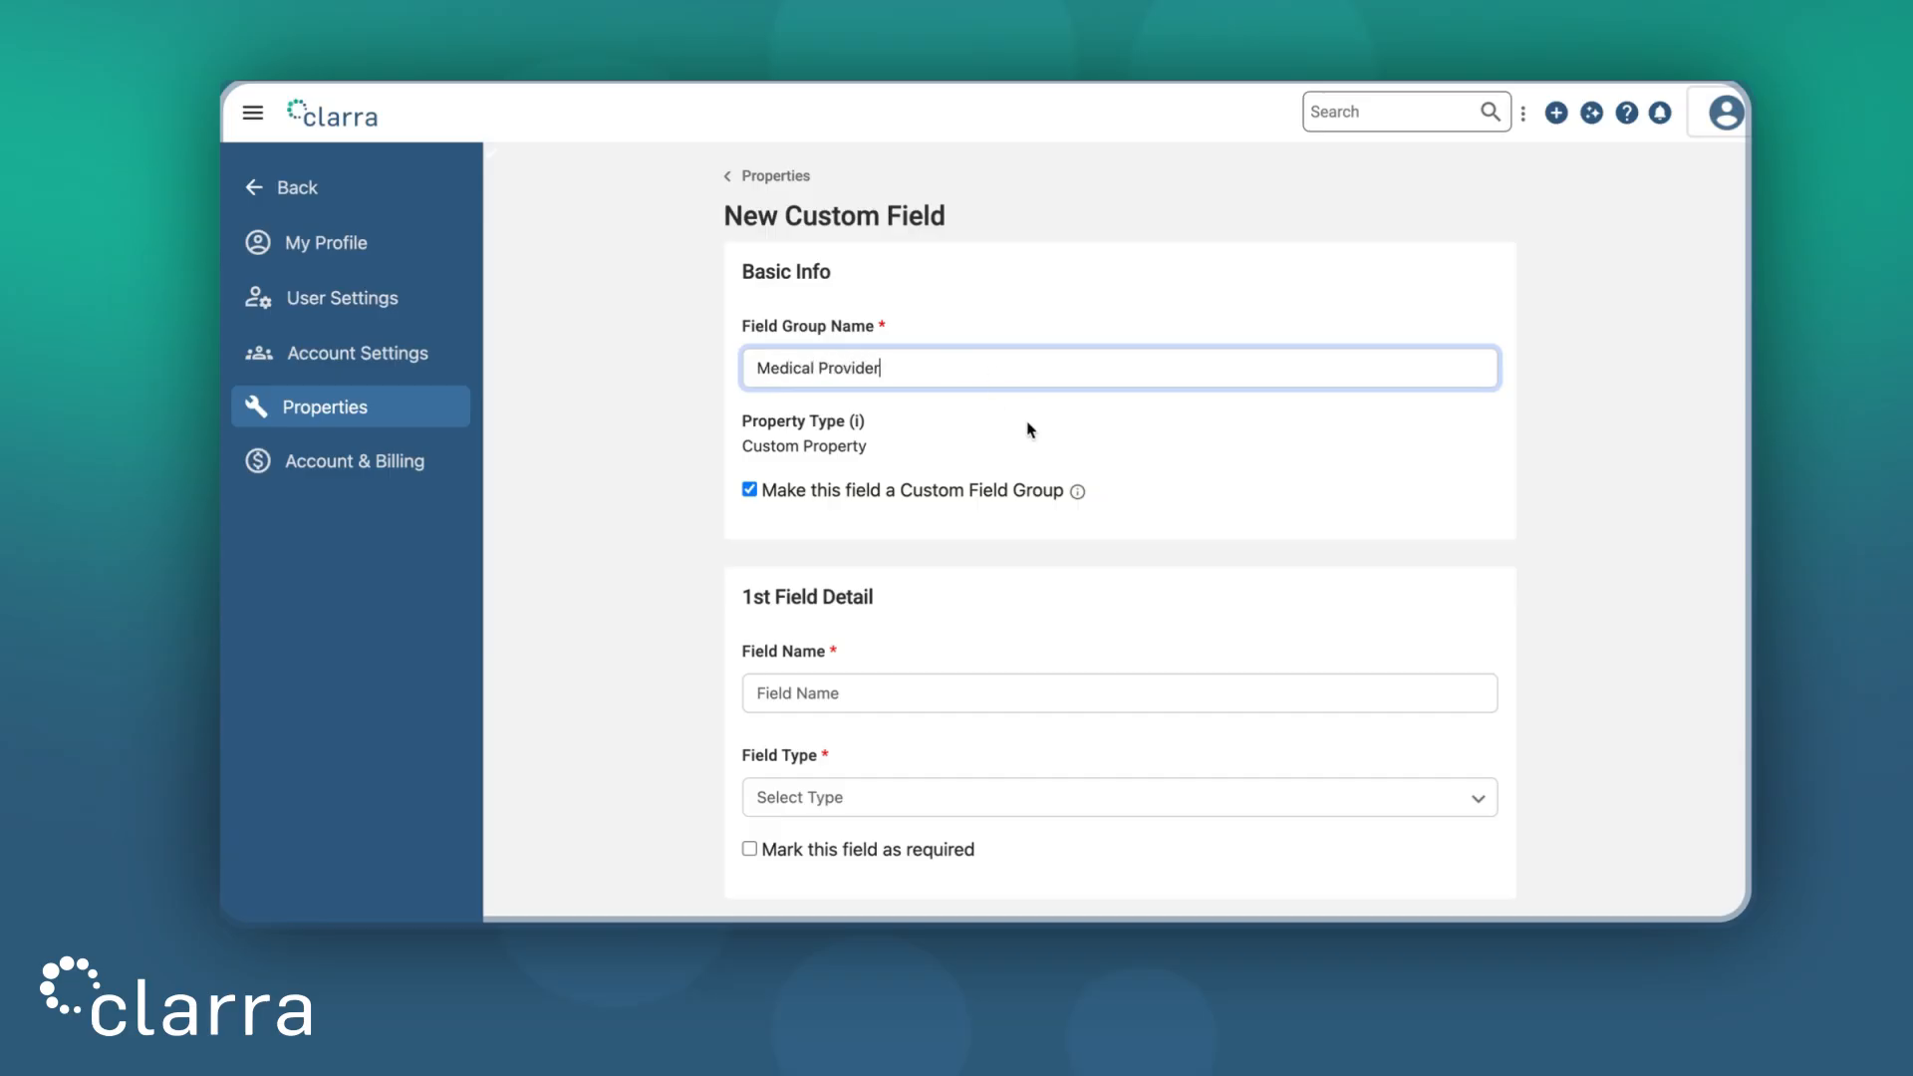
click(1051, 438)
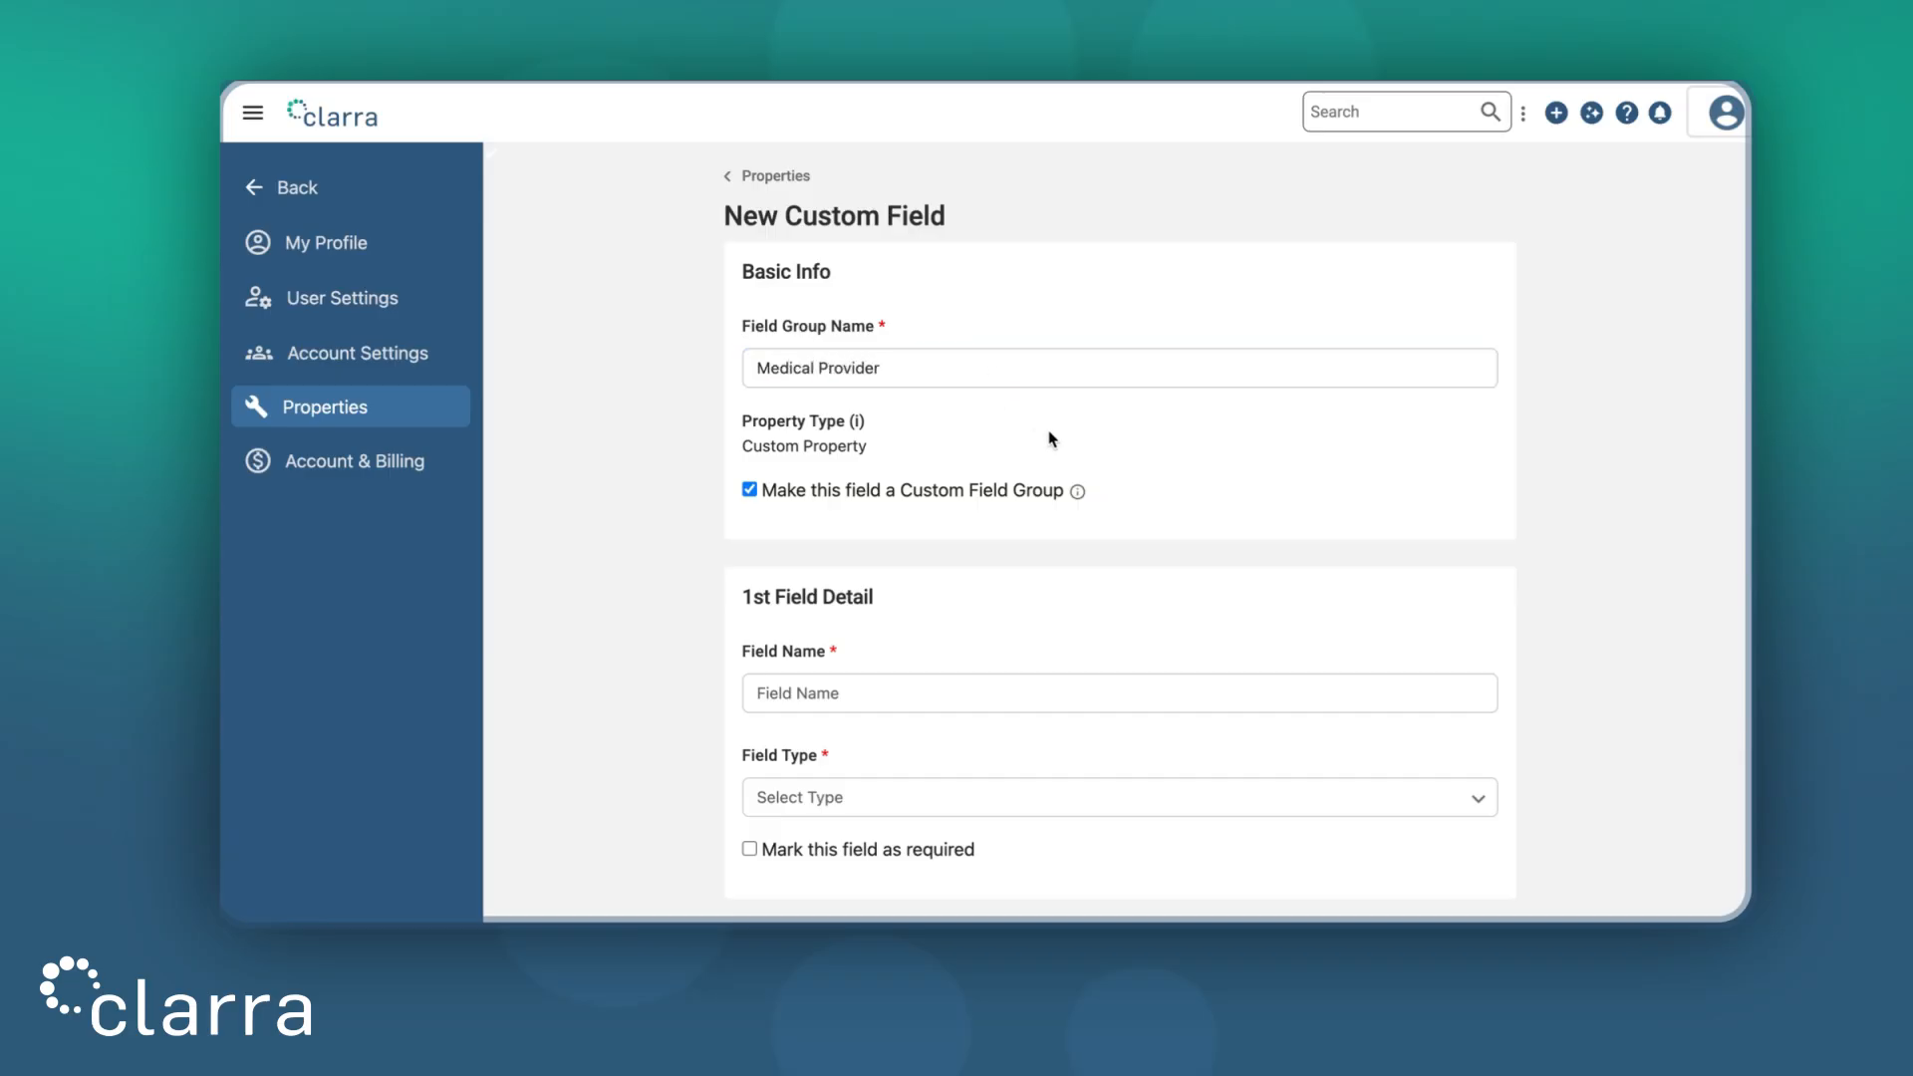
Name the first field of the Medical Provider group Provider Name
scroll(1013, 570, down, 2)
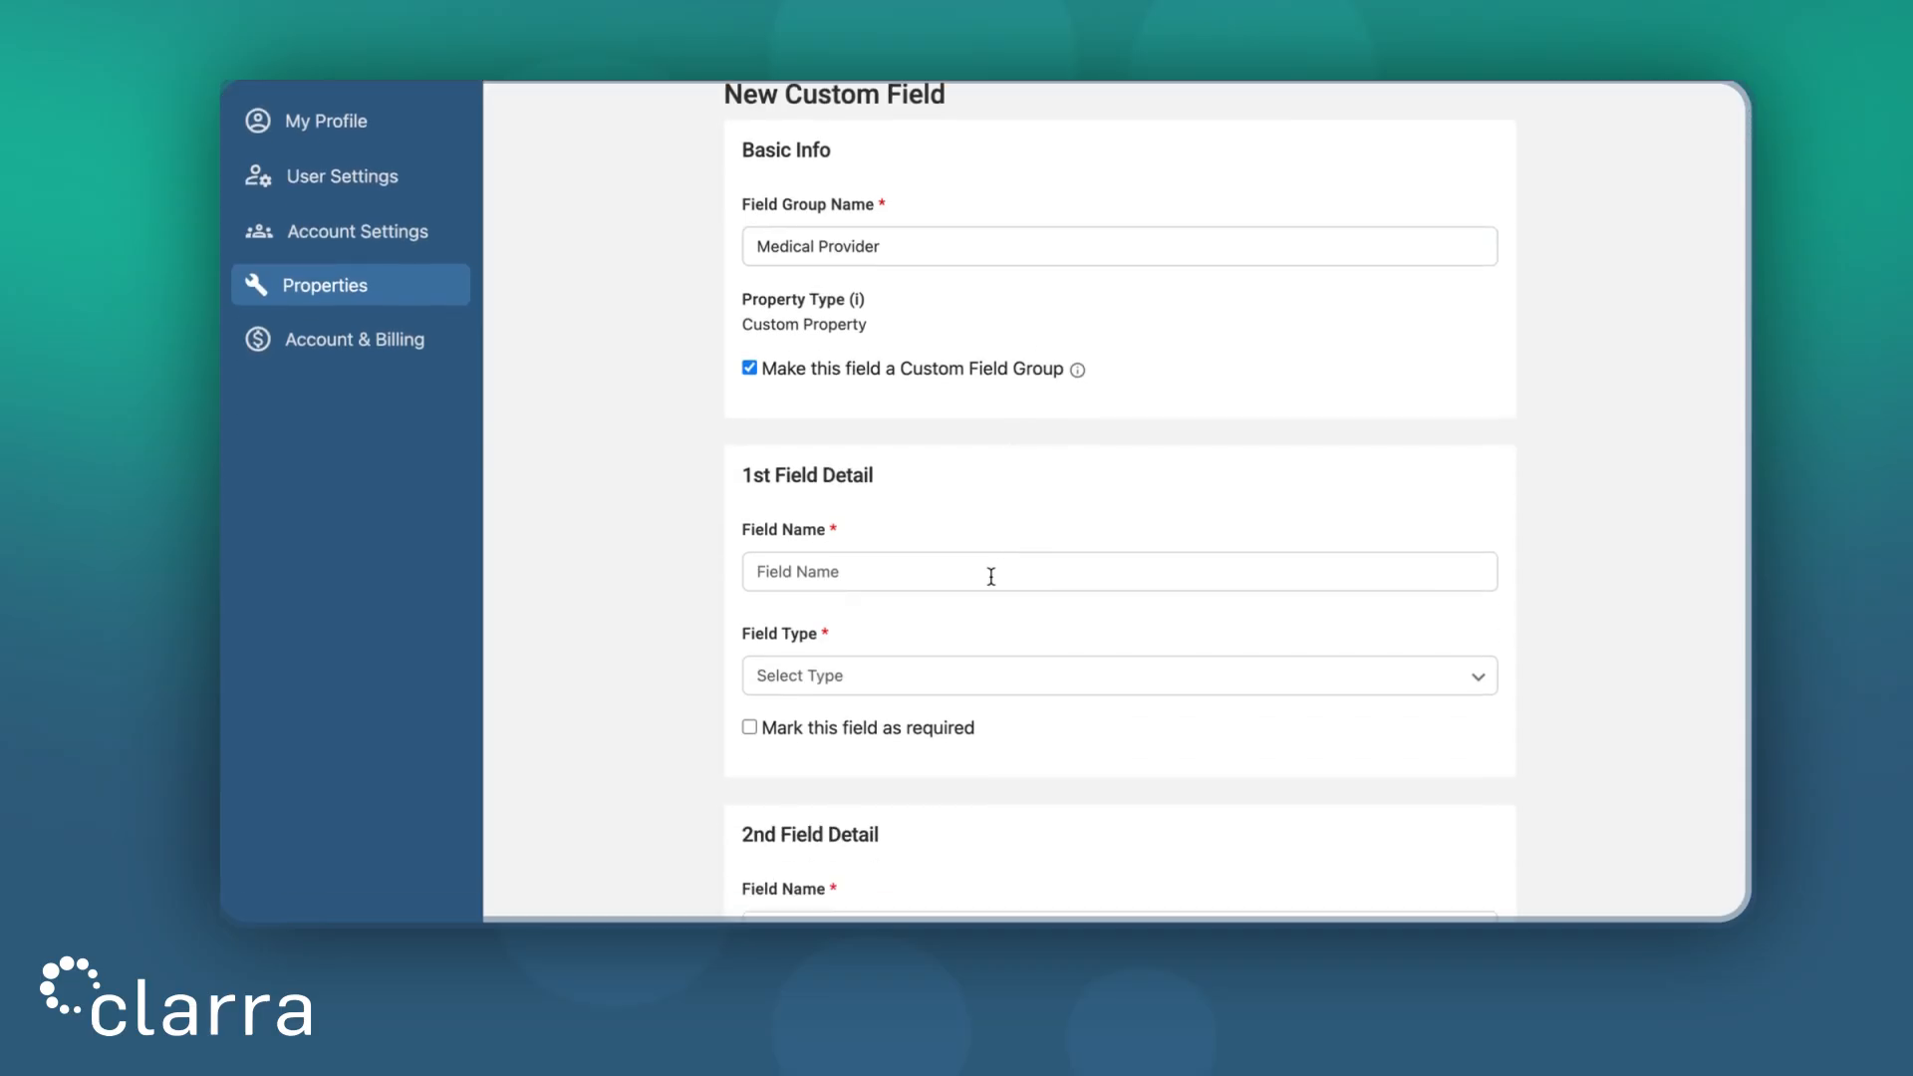
click(961, 577)
text(Provider Name)
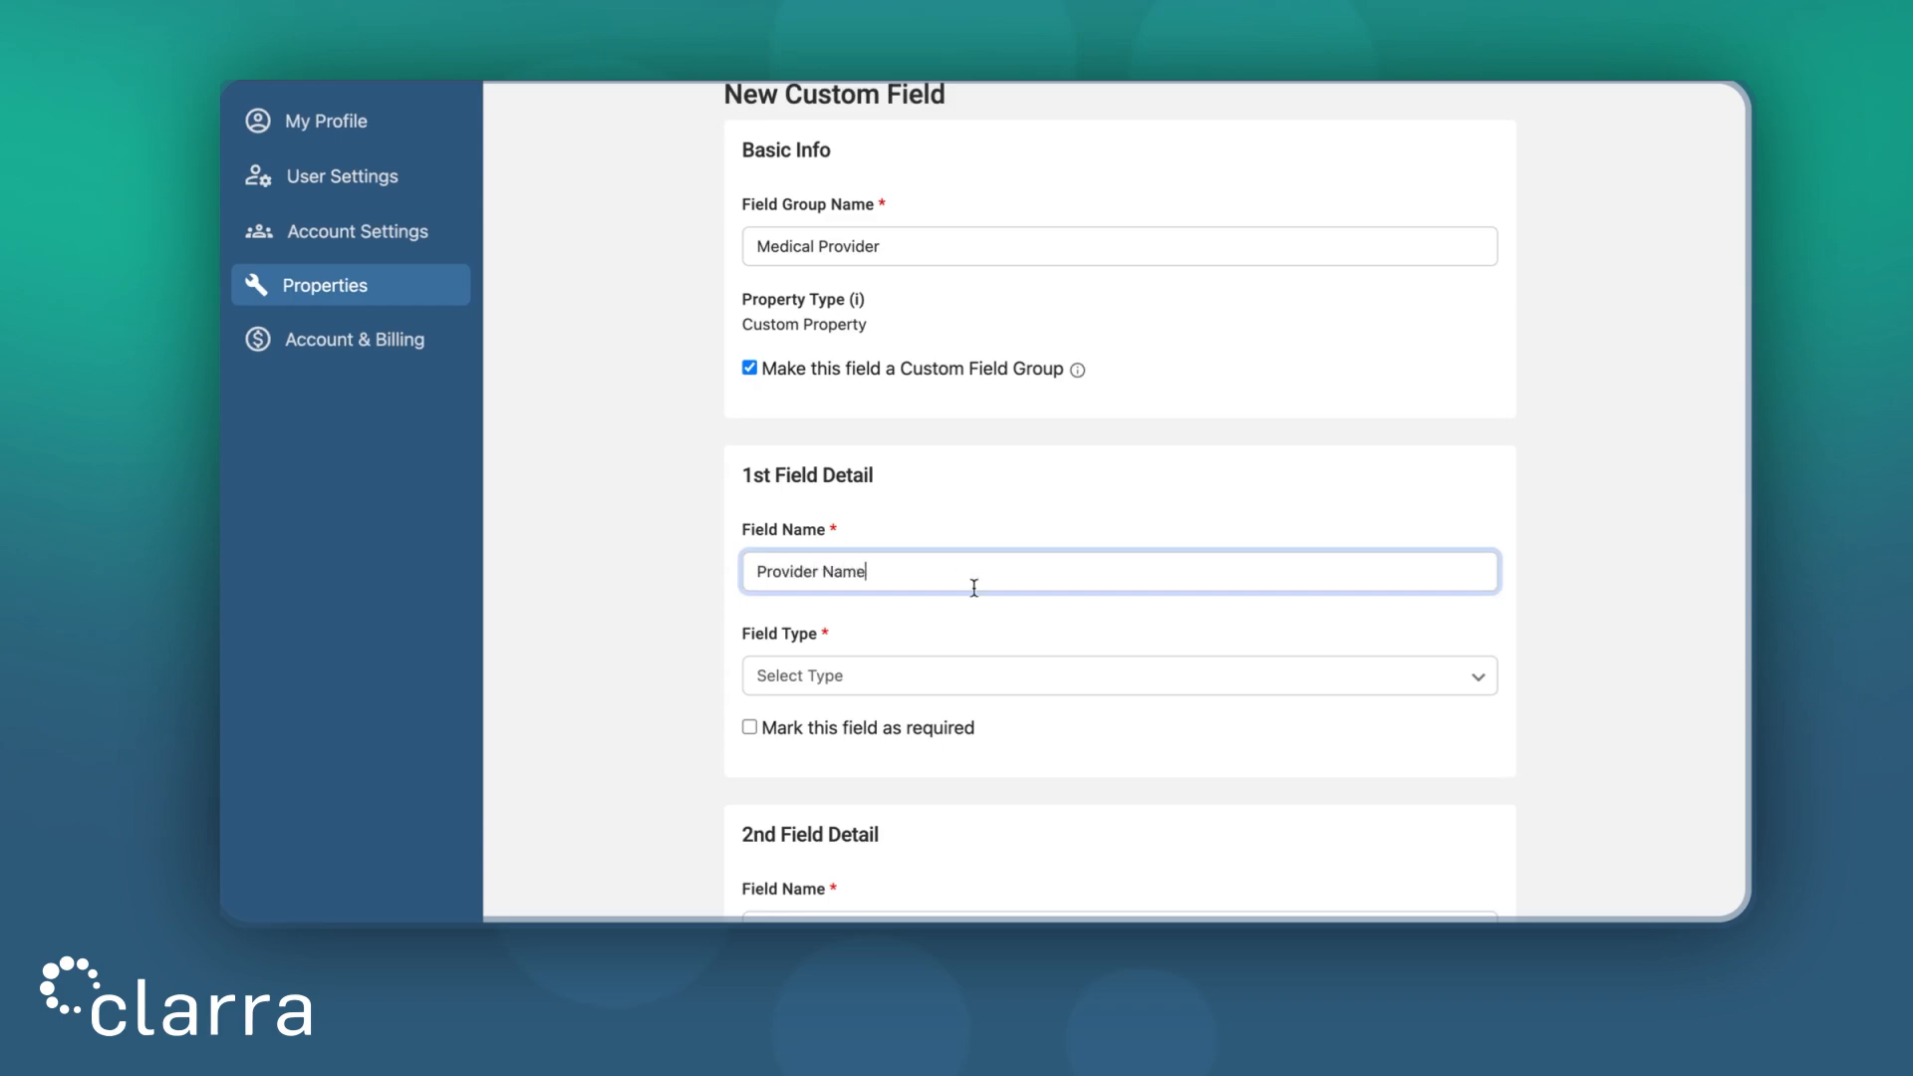
click(1016, 636)
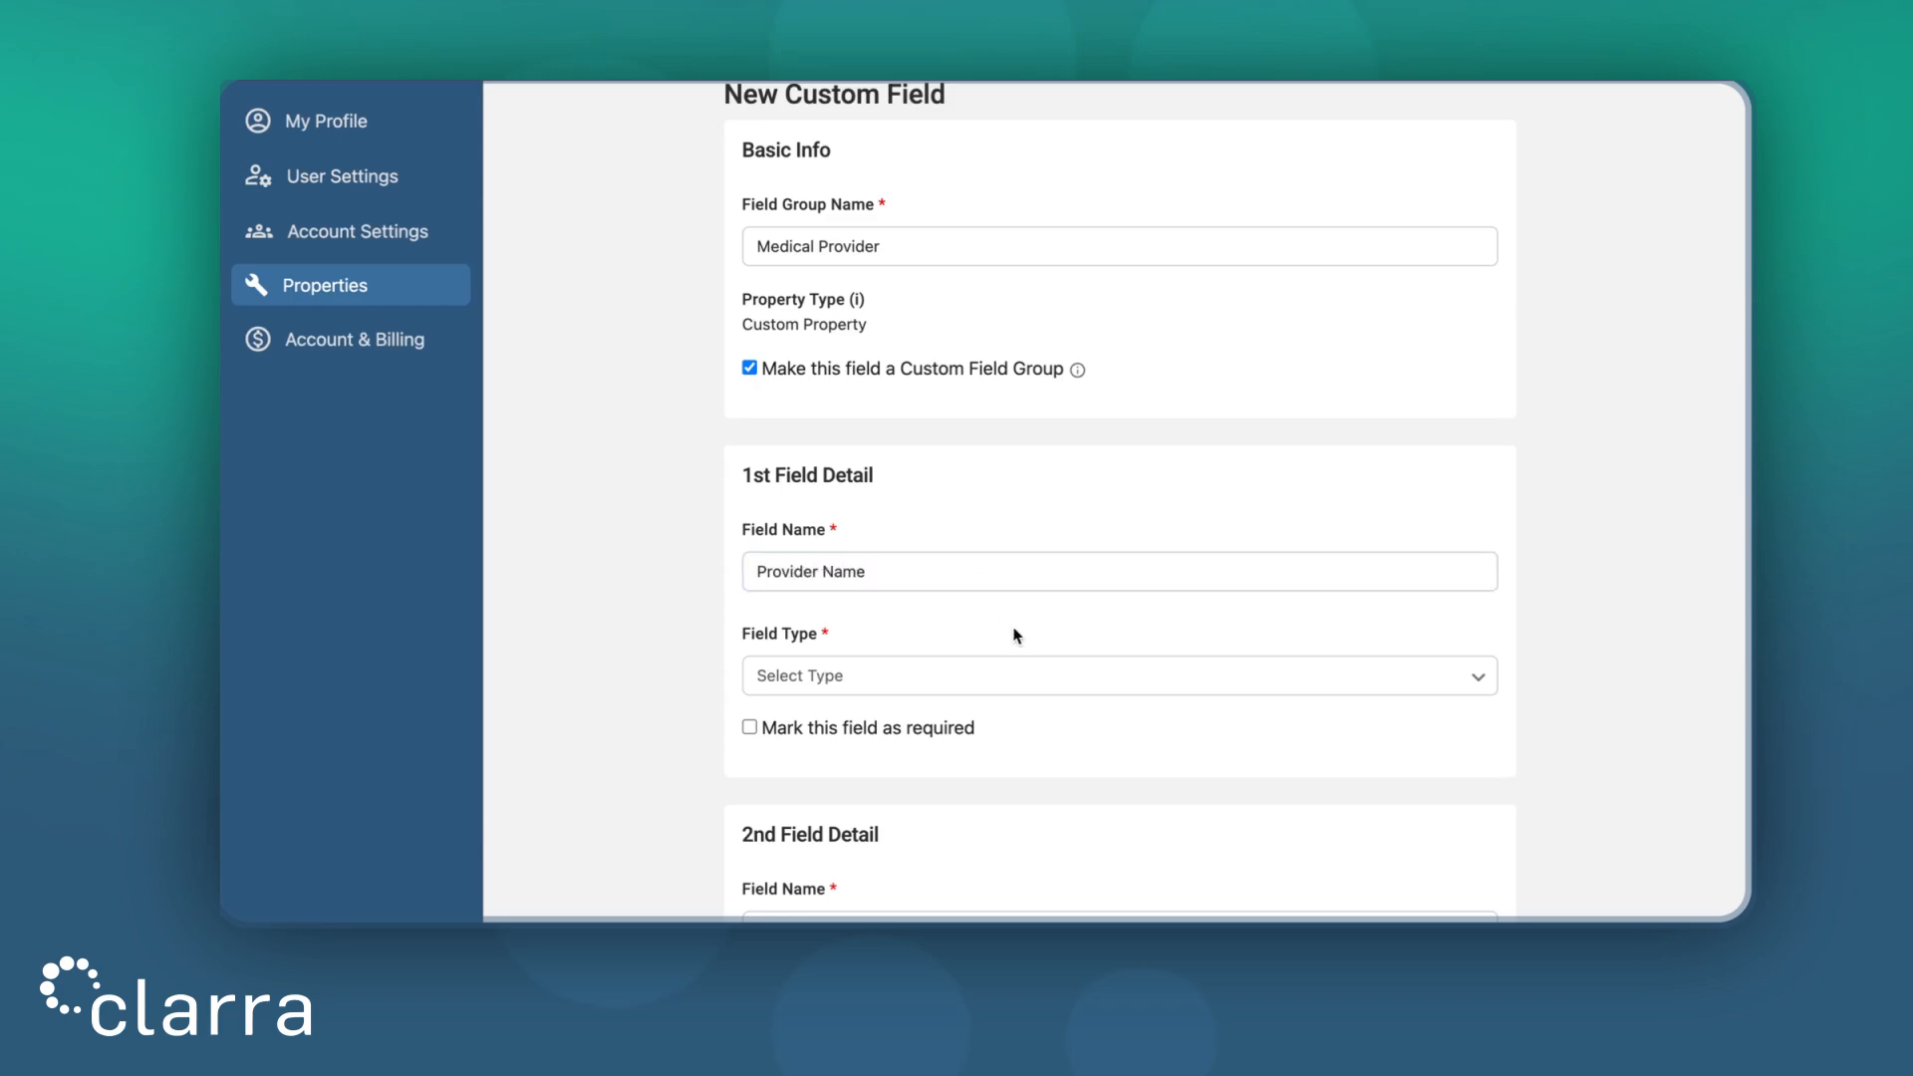
Look through the field types available for the Provider Name field
scroll(1014, 638, down, 1)
click(988, 620)
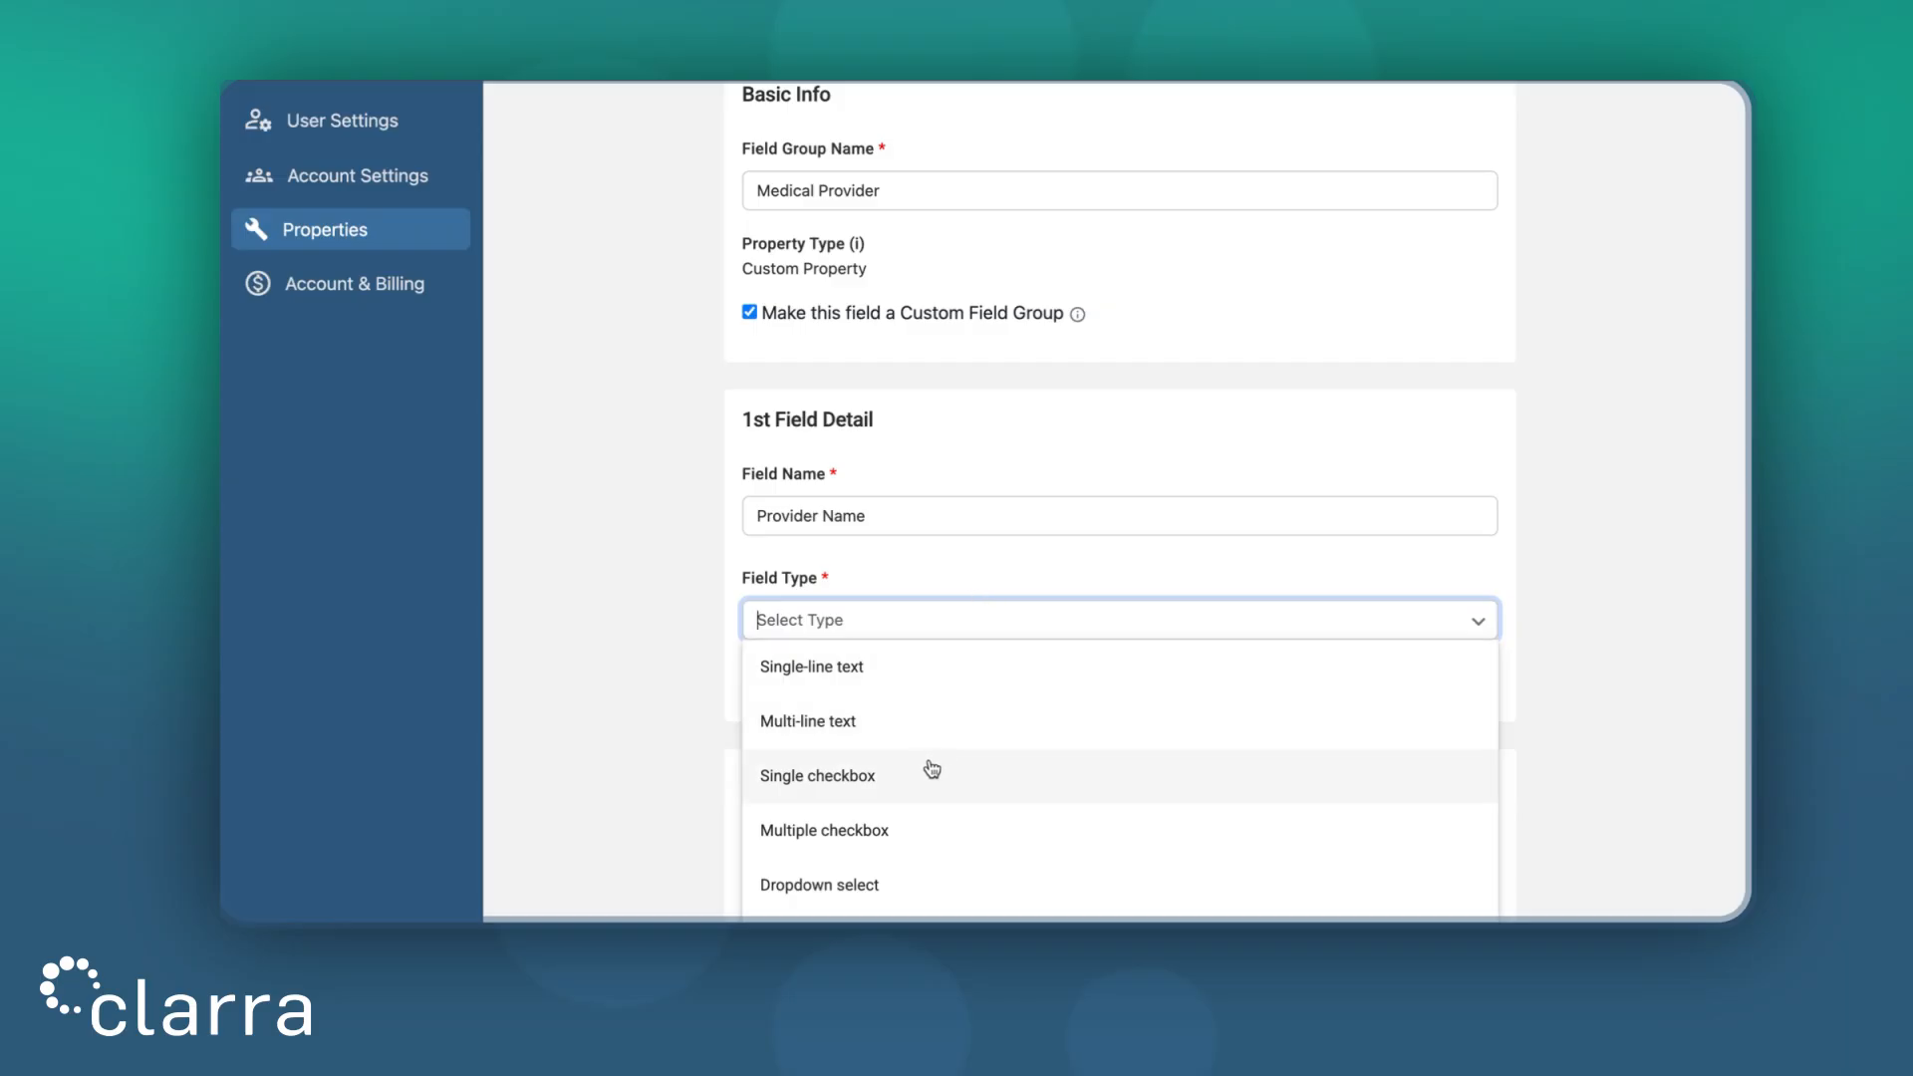
scroll(932, 768, down, 4)
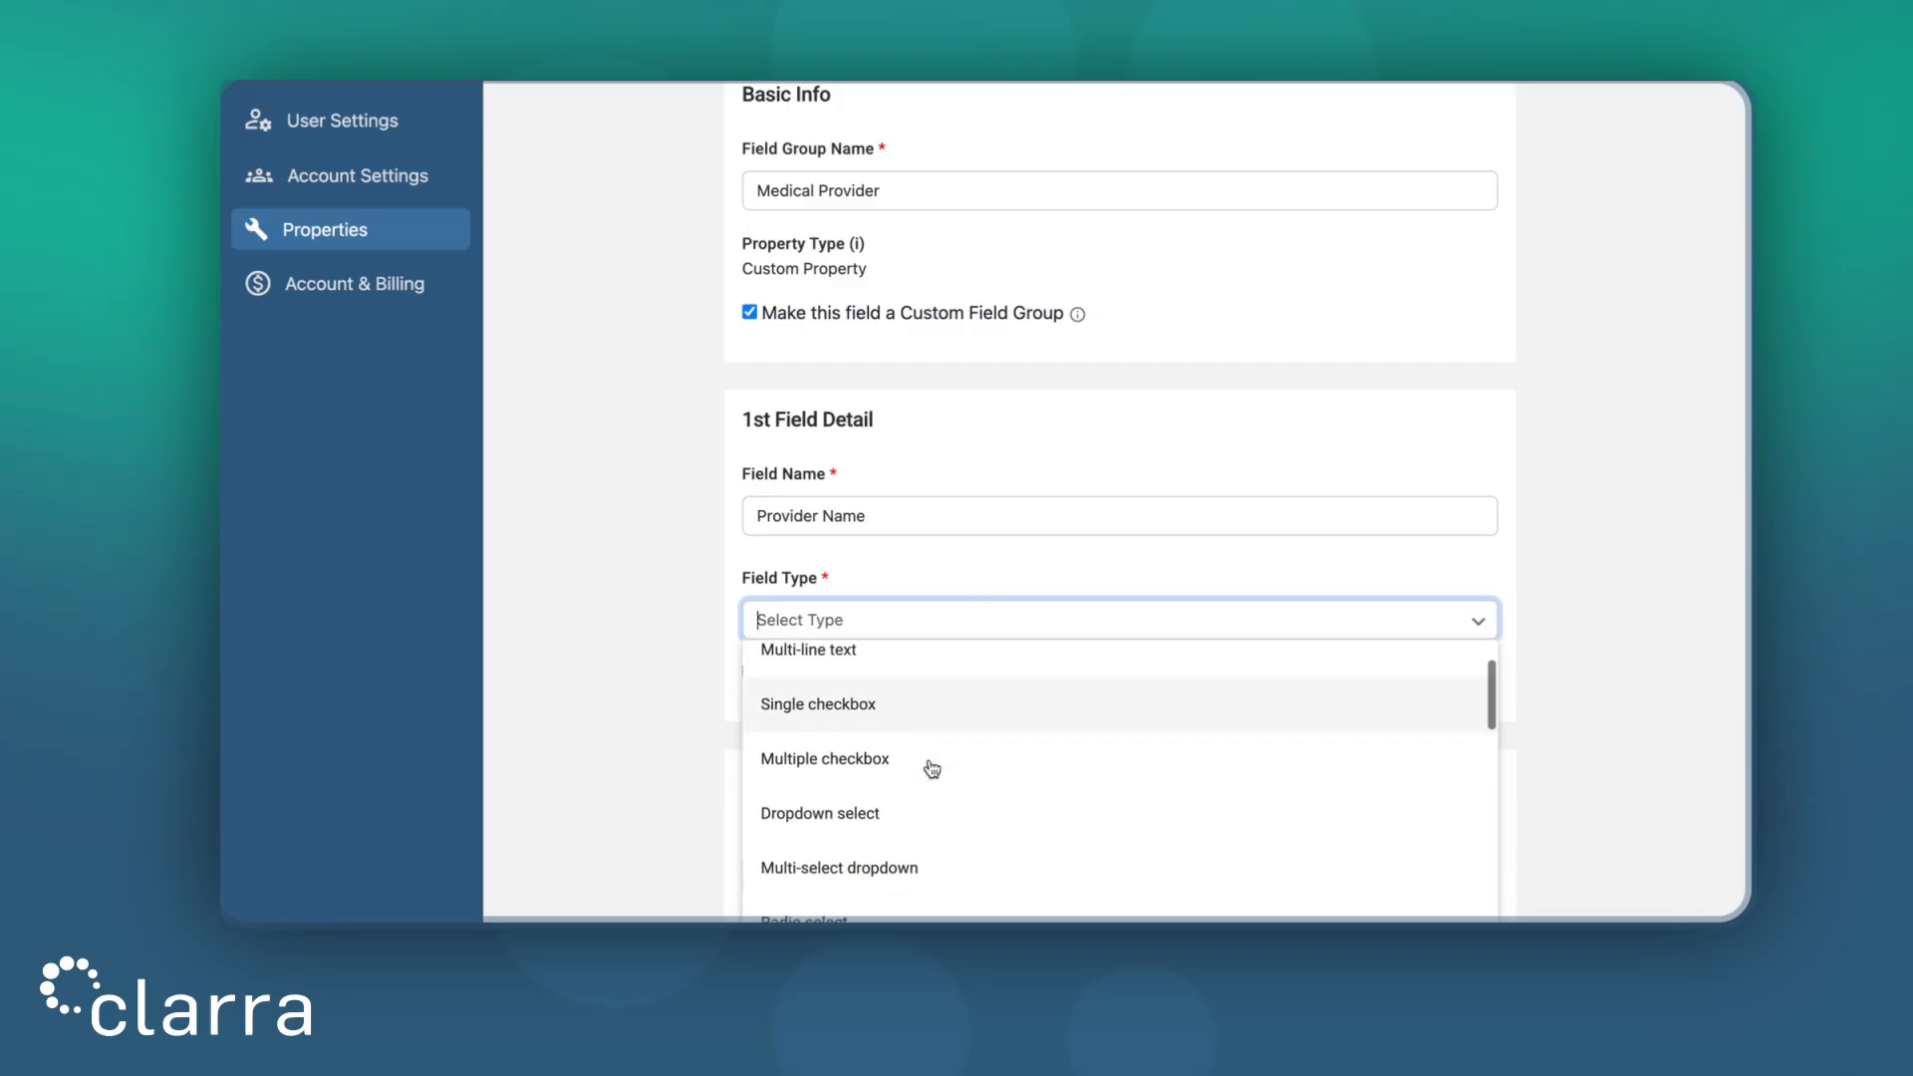
scroll(932, 768, down, 3)
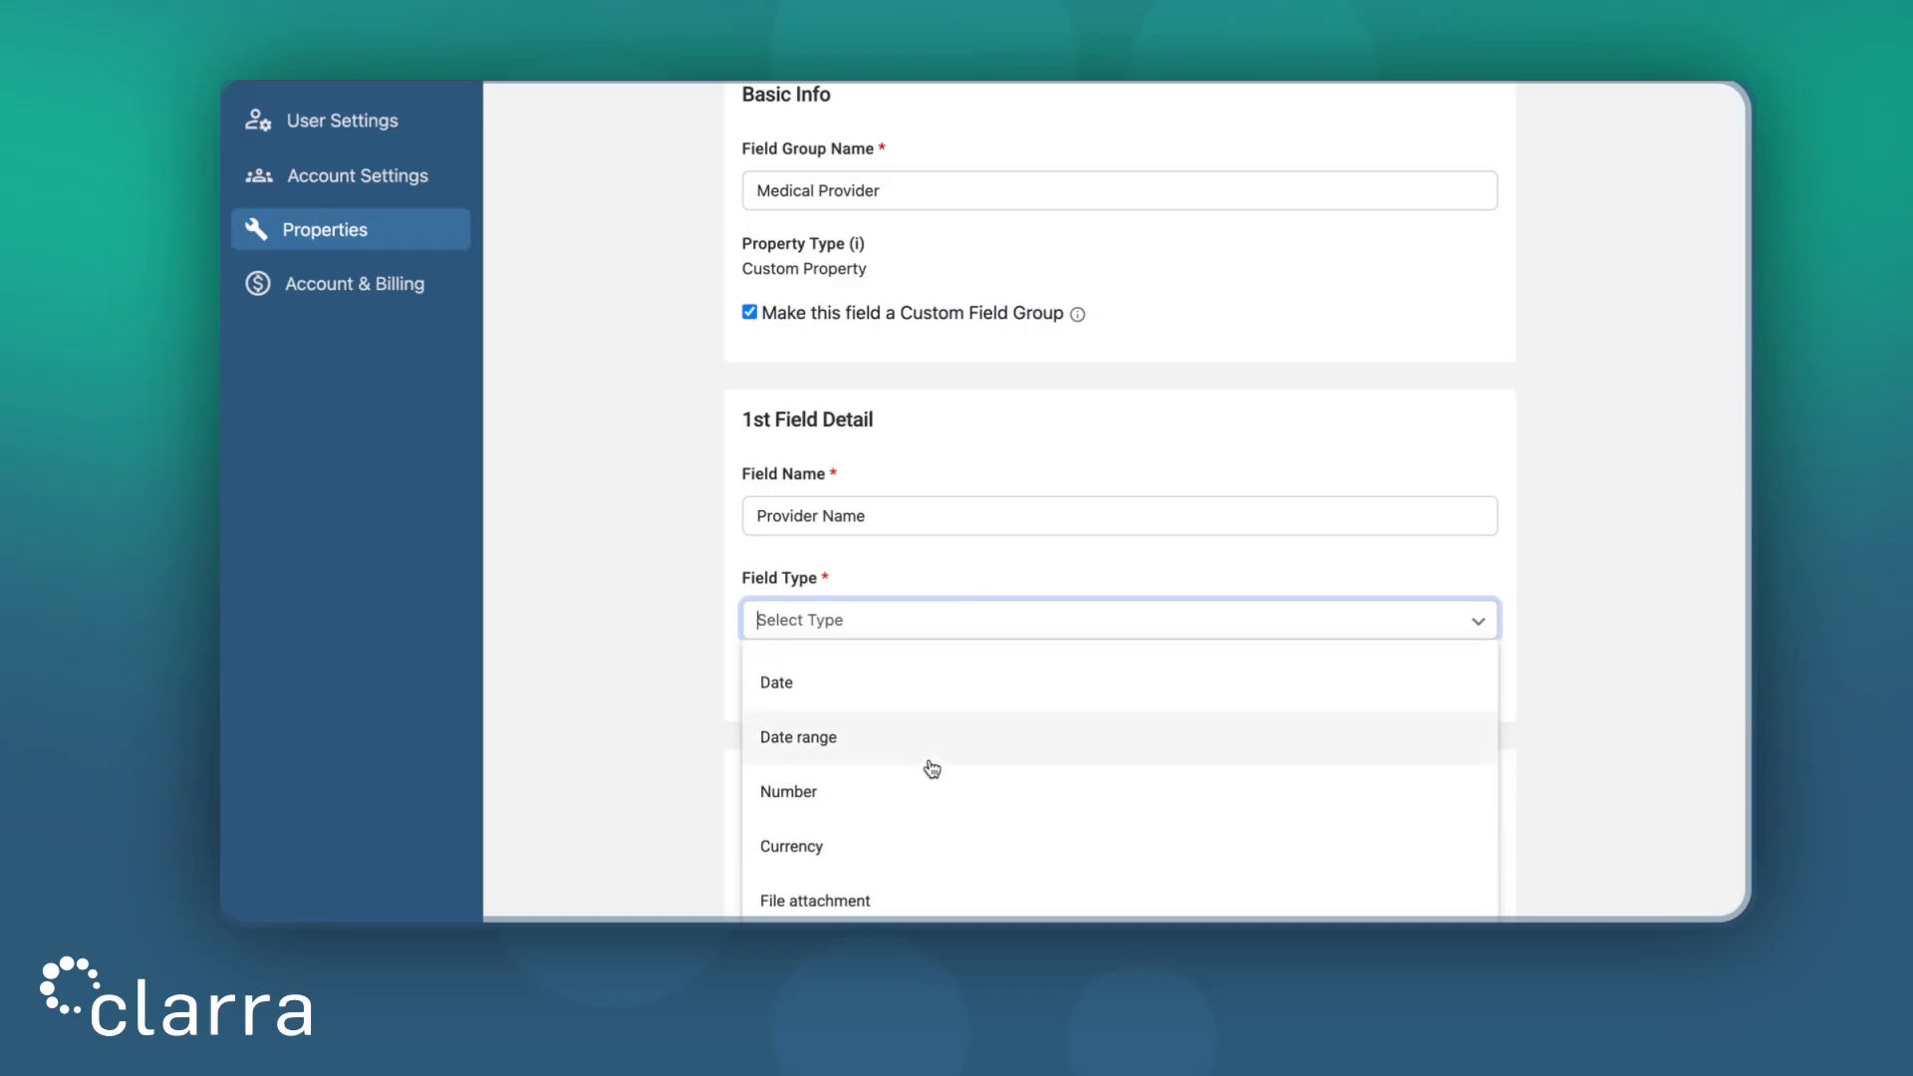
scroll(930, 772, down, 1)
scroll(896, 812, down, 1)
scroll(897, 825, down, 2)
scroll(897, 825, down, 5)
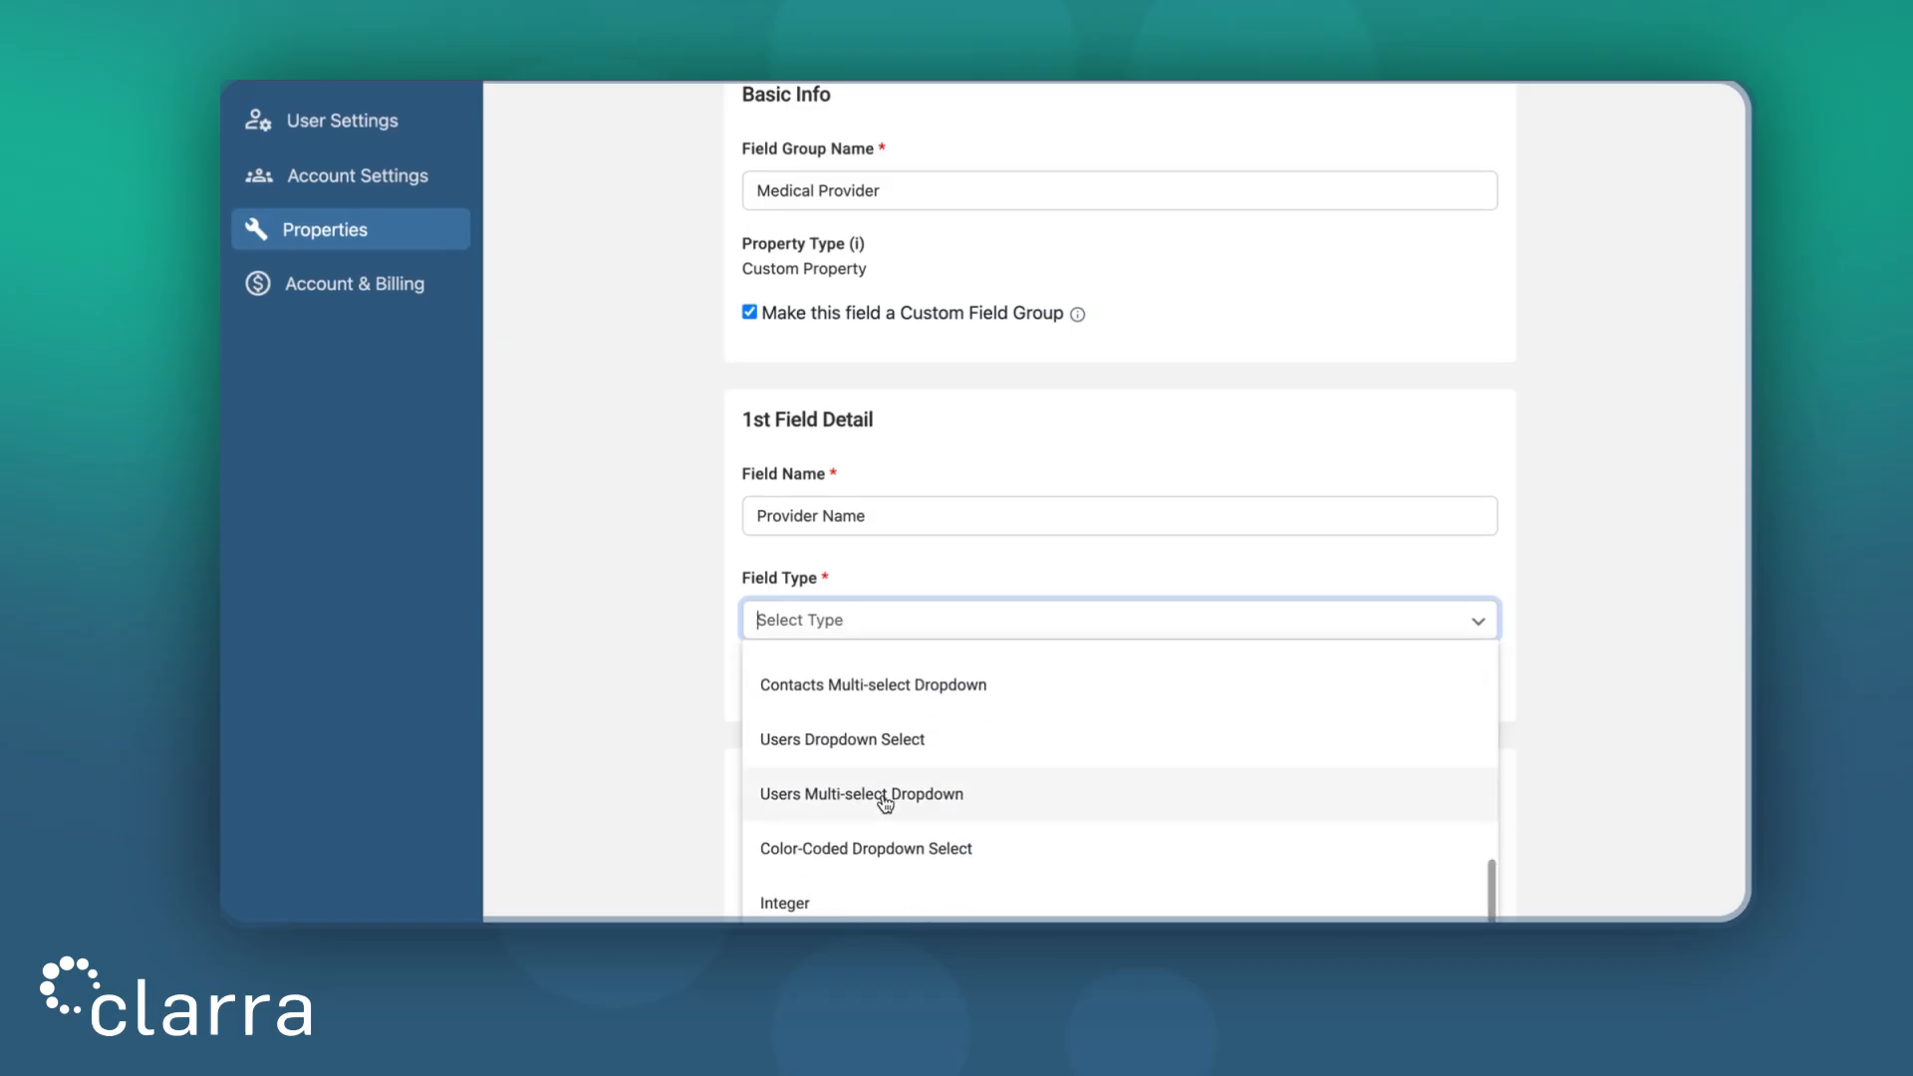
scroll(886, 803, up, 1)
scroll(886, 803, up, 6)
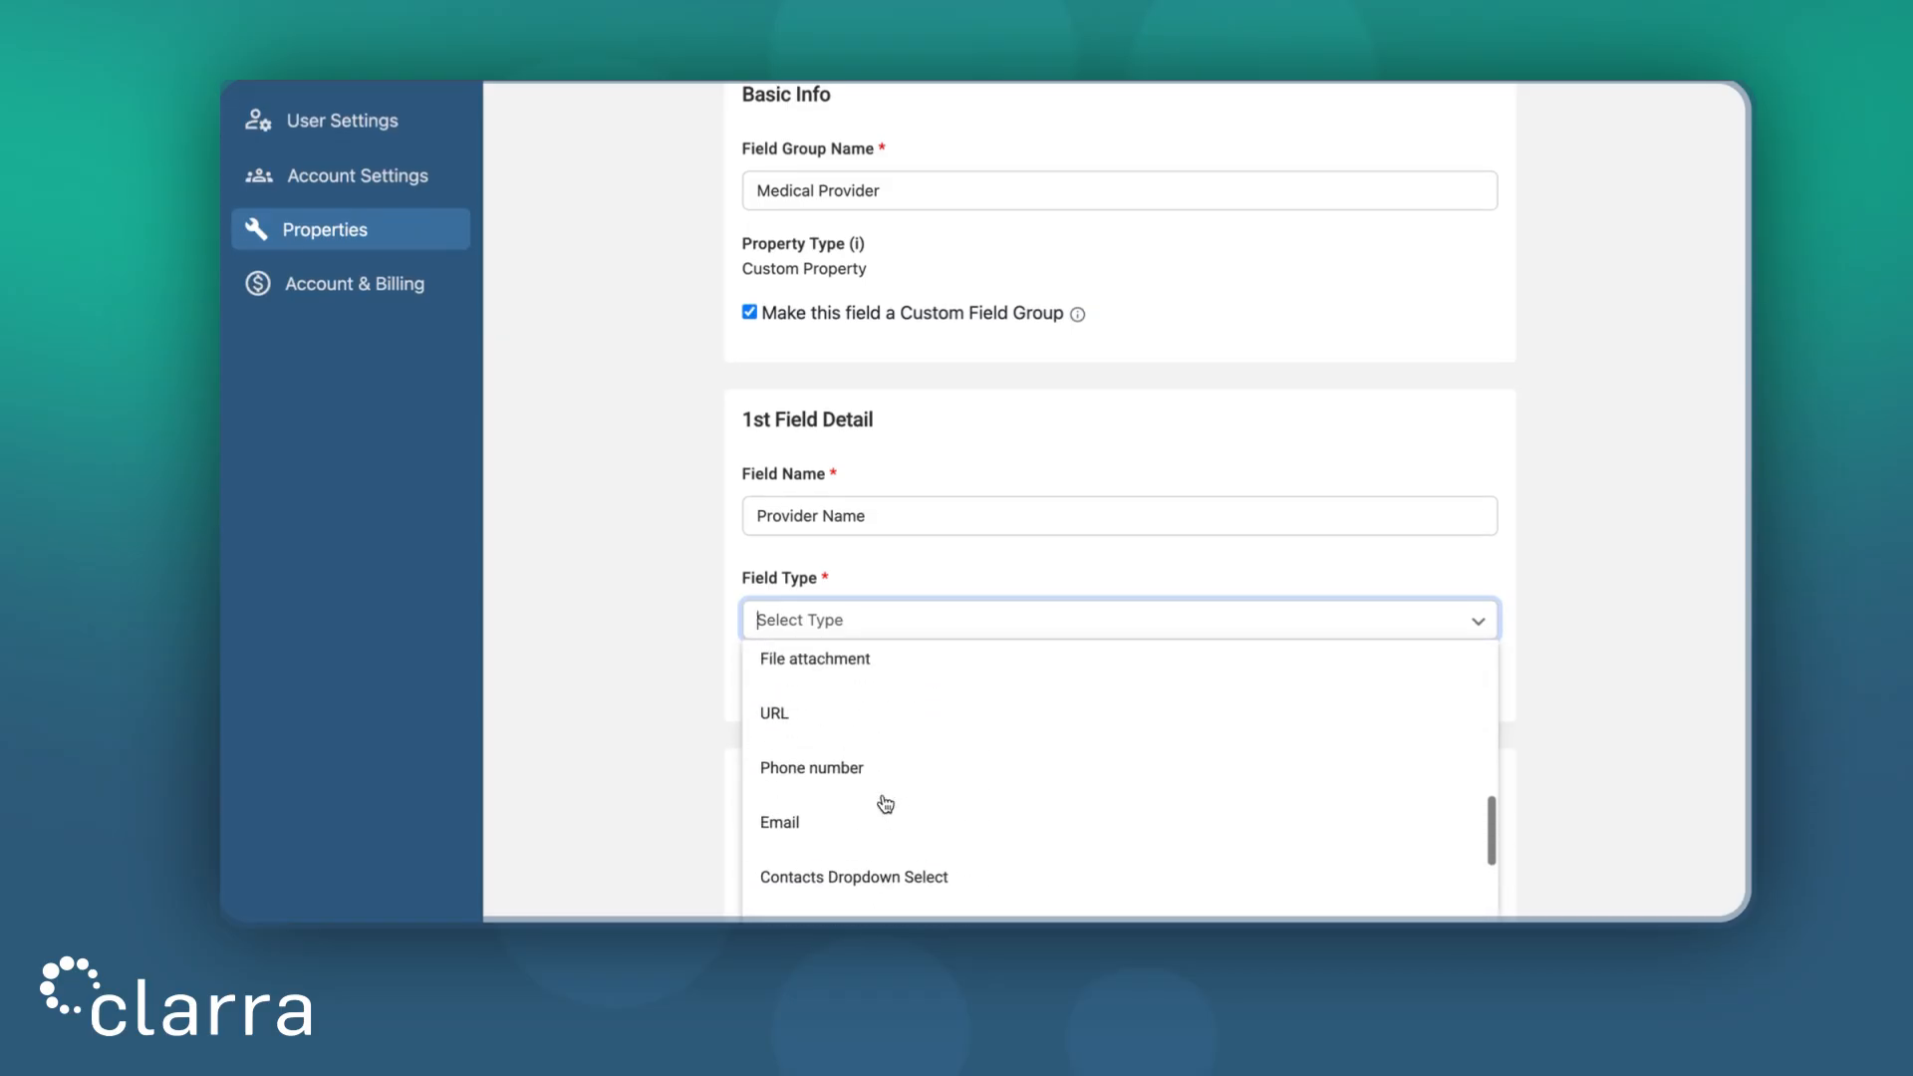
scroll(885, 804, up, 4)
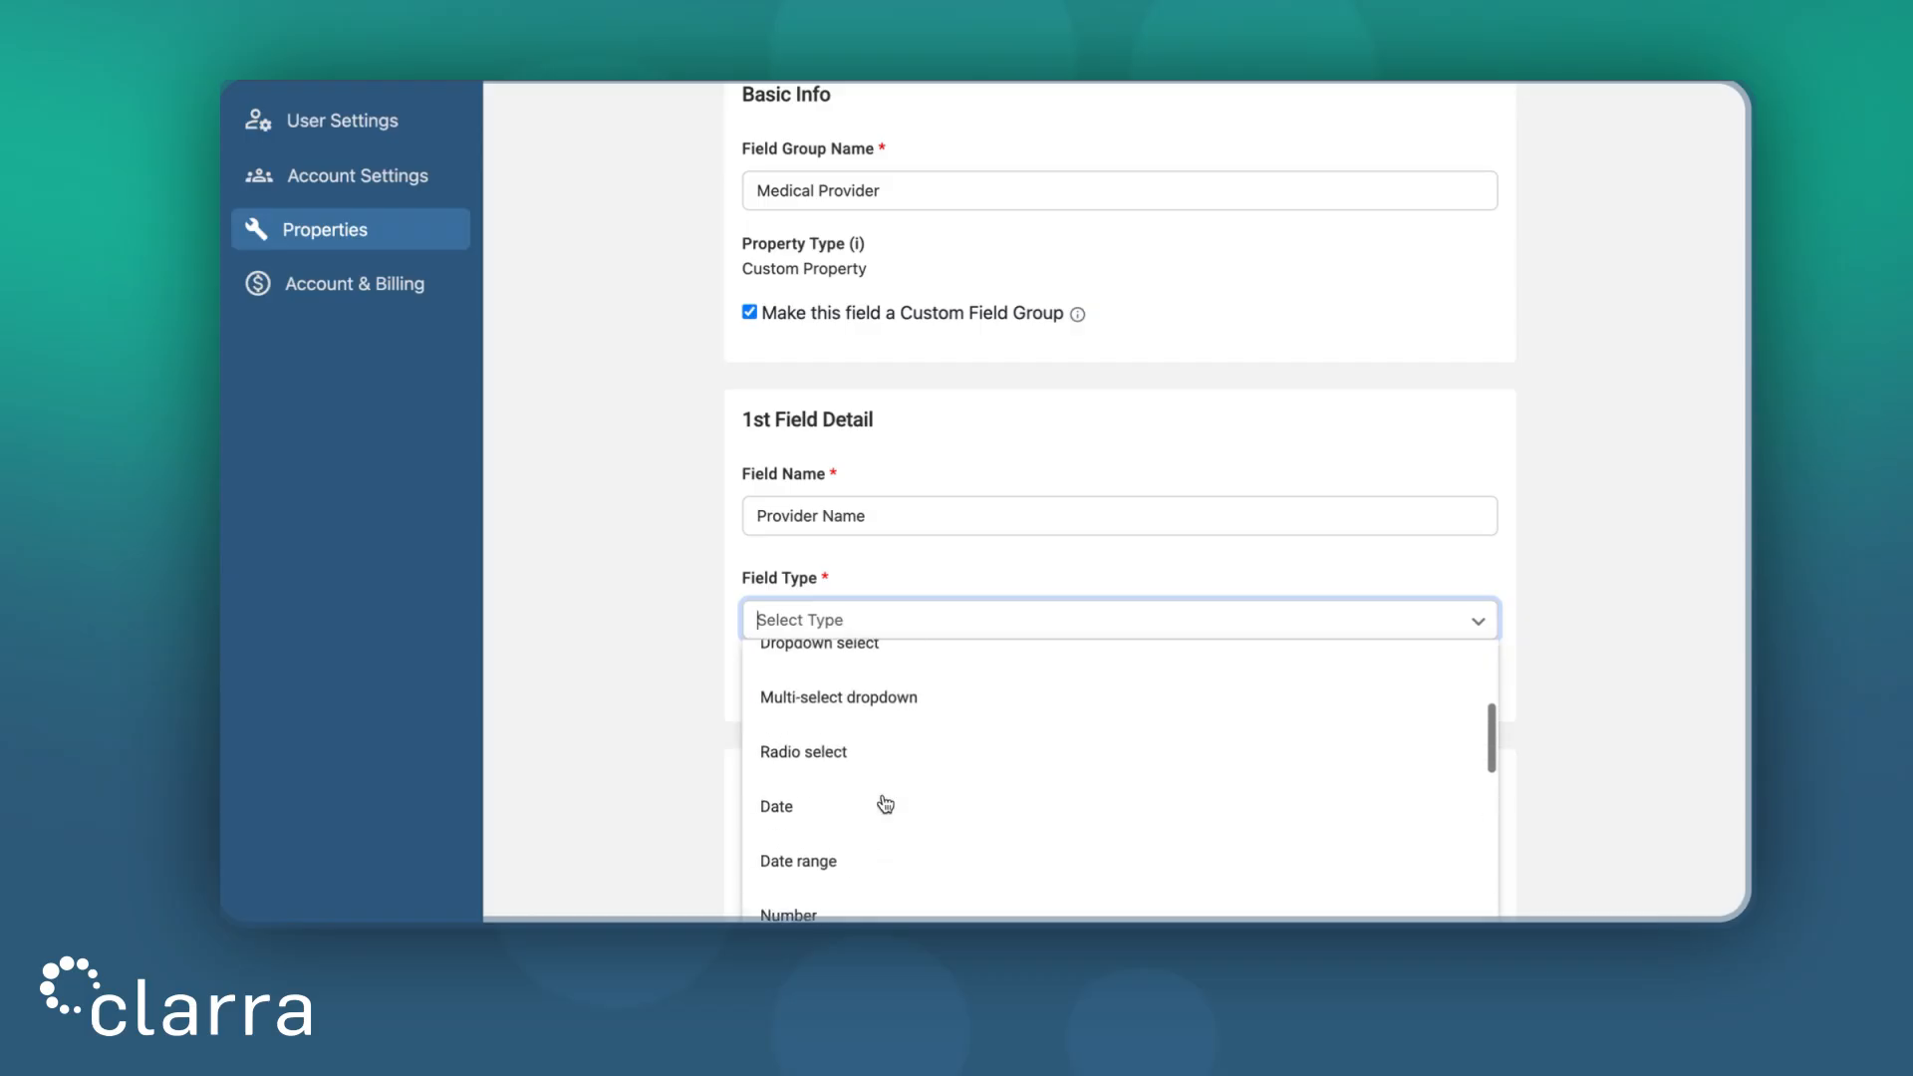
scroll(886, 803, up, 4)
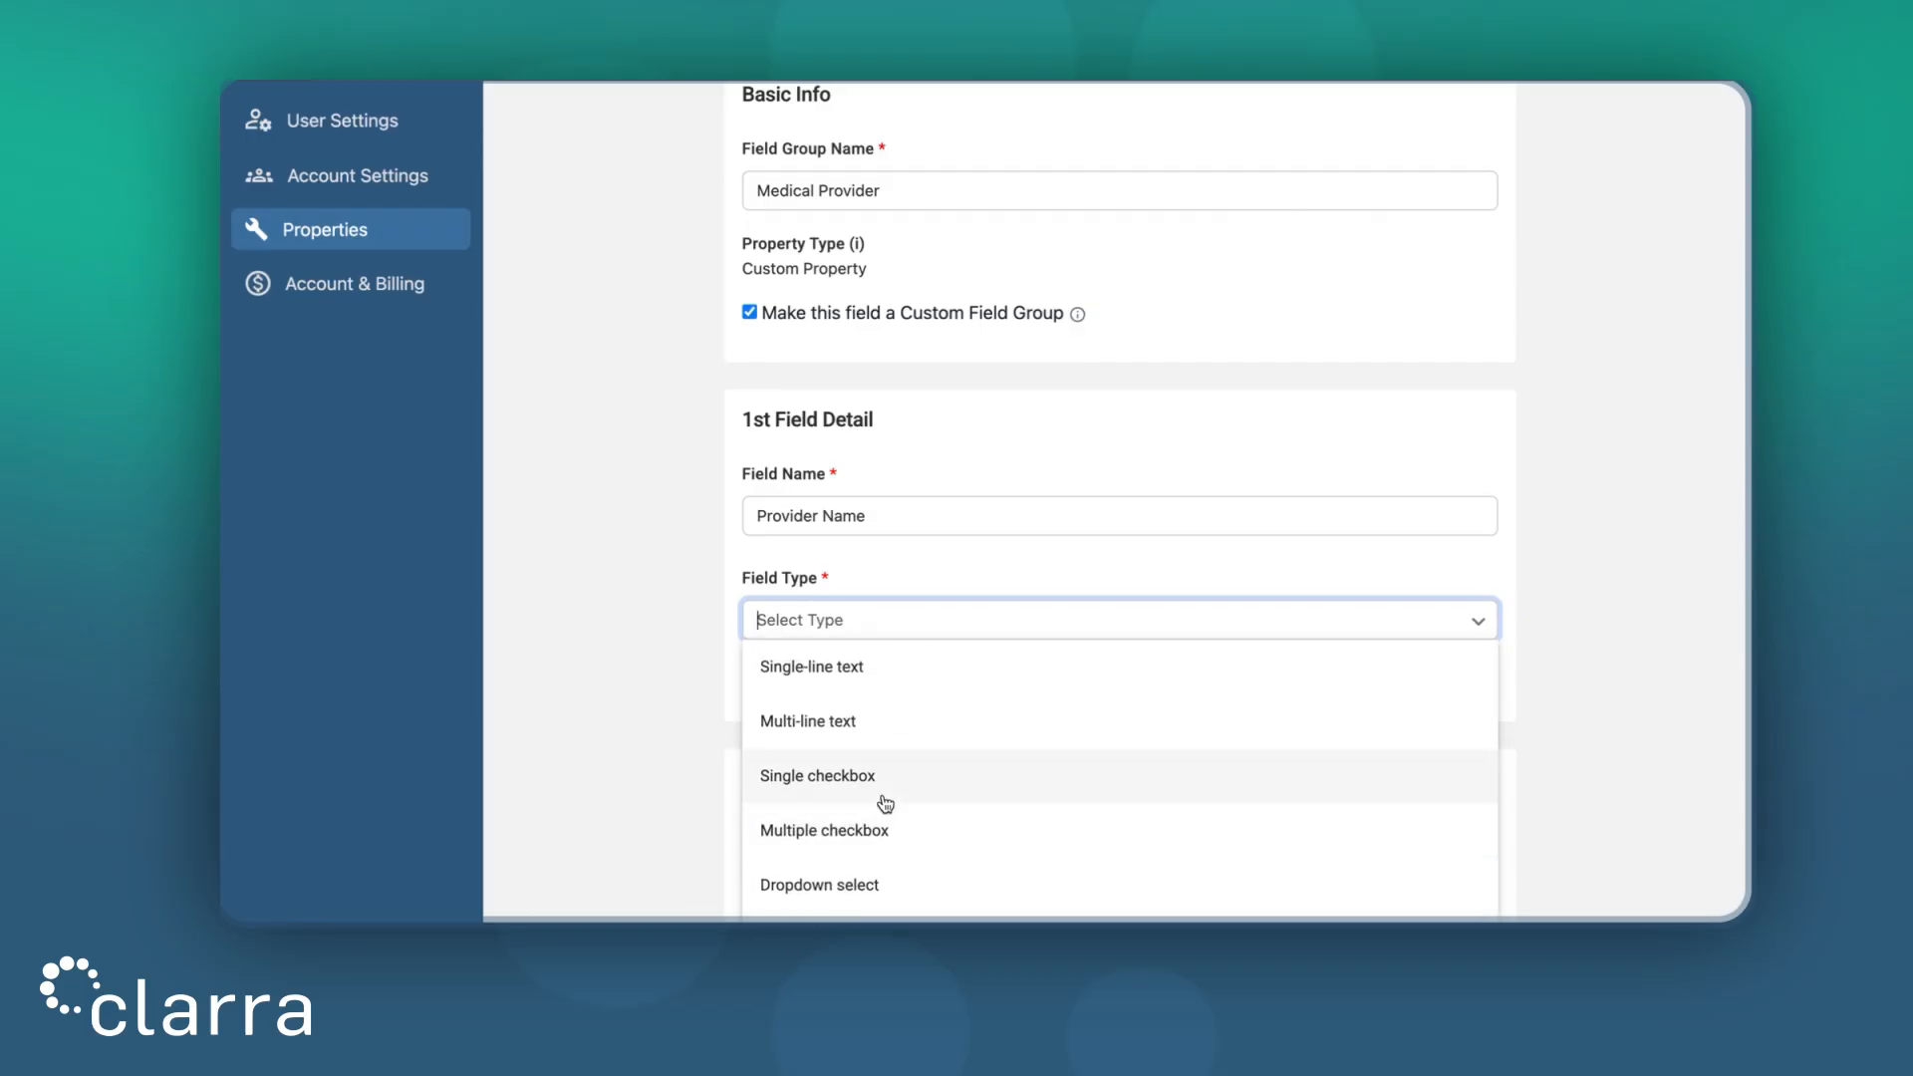
Set the Provider Name field's type to Single-line text and view the explanation of its PII option
click(886, 679)
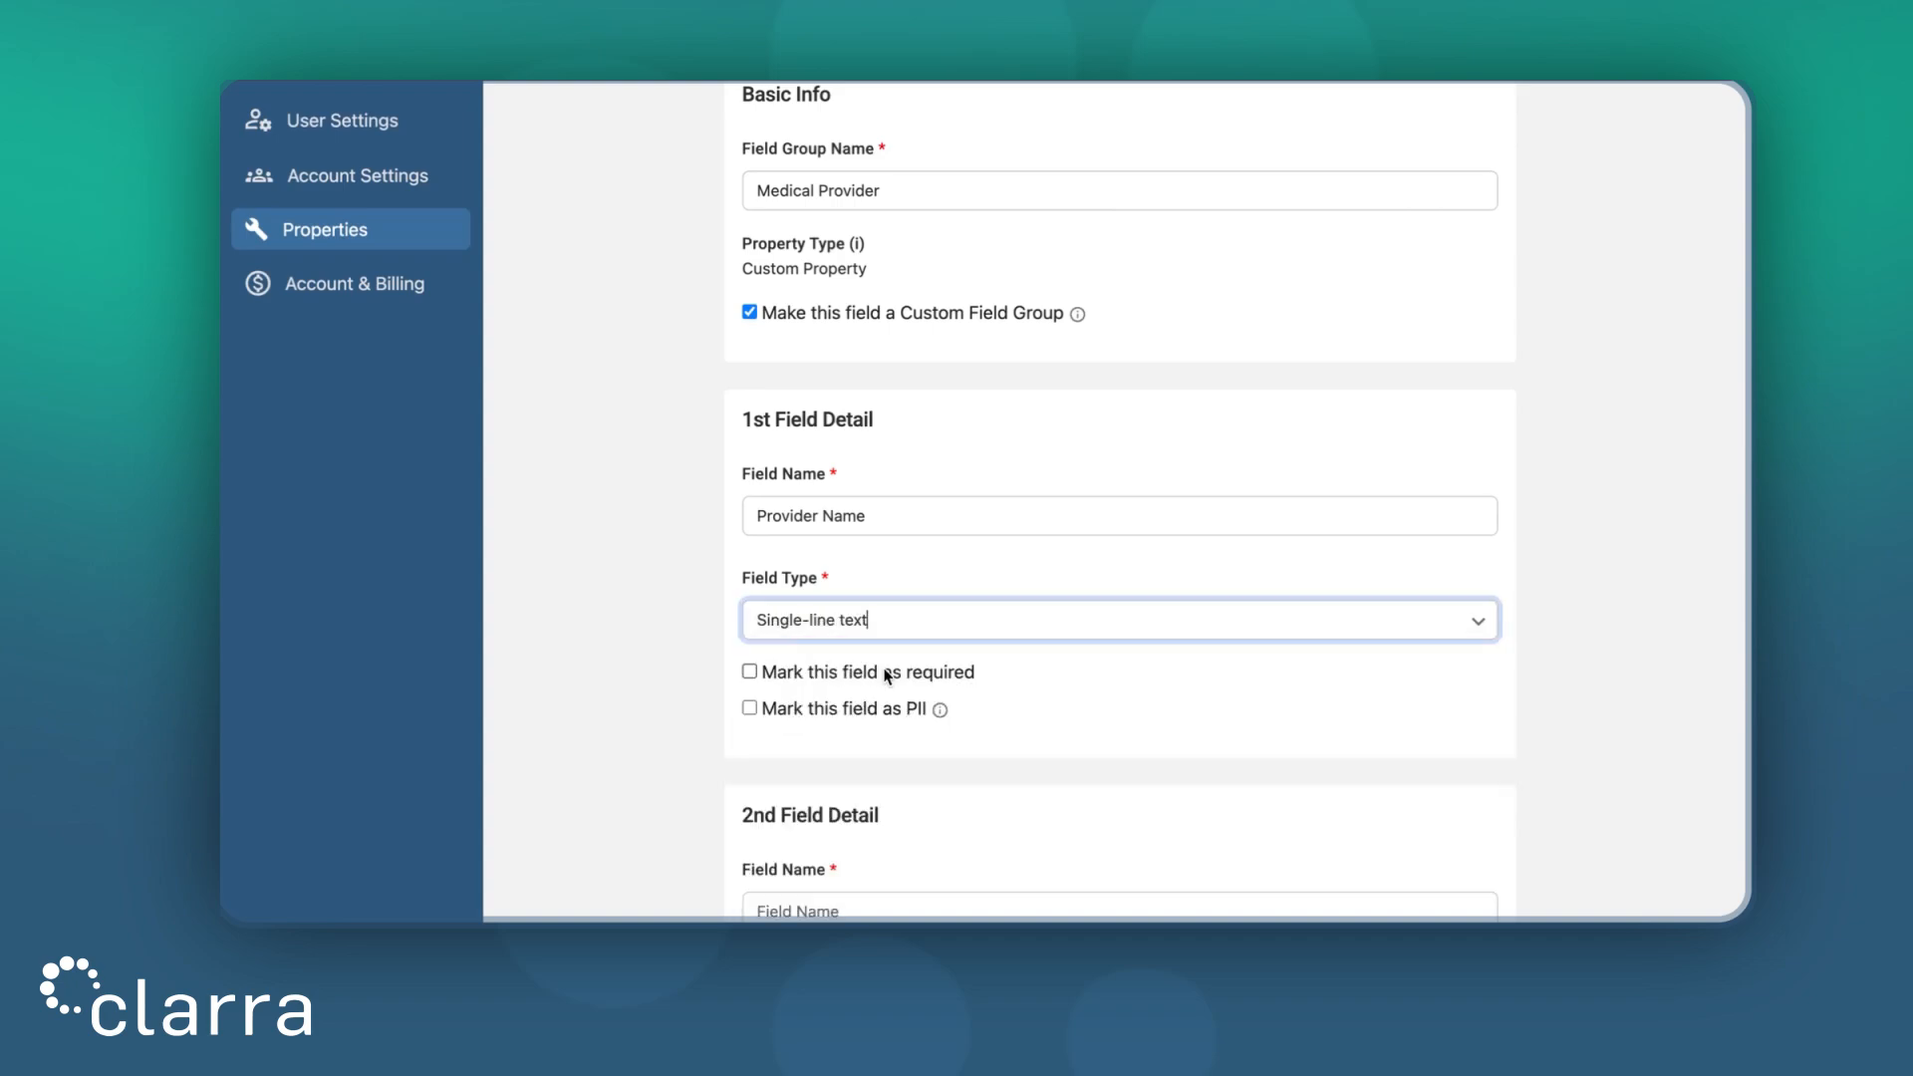
click(1630, 504)
scroll(1630, 504, down, 3)
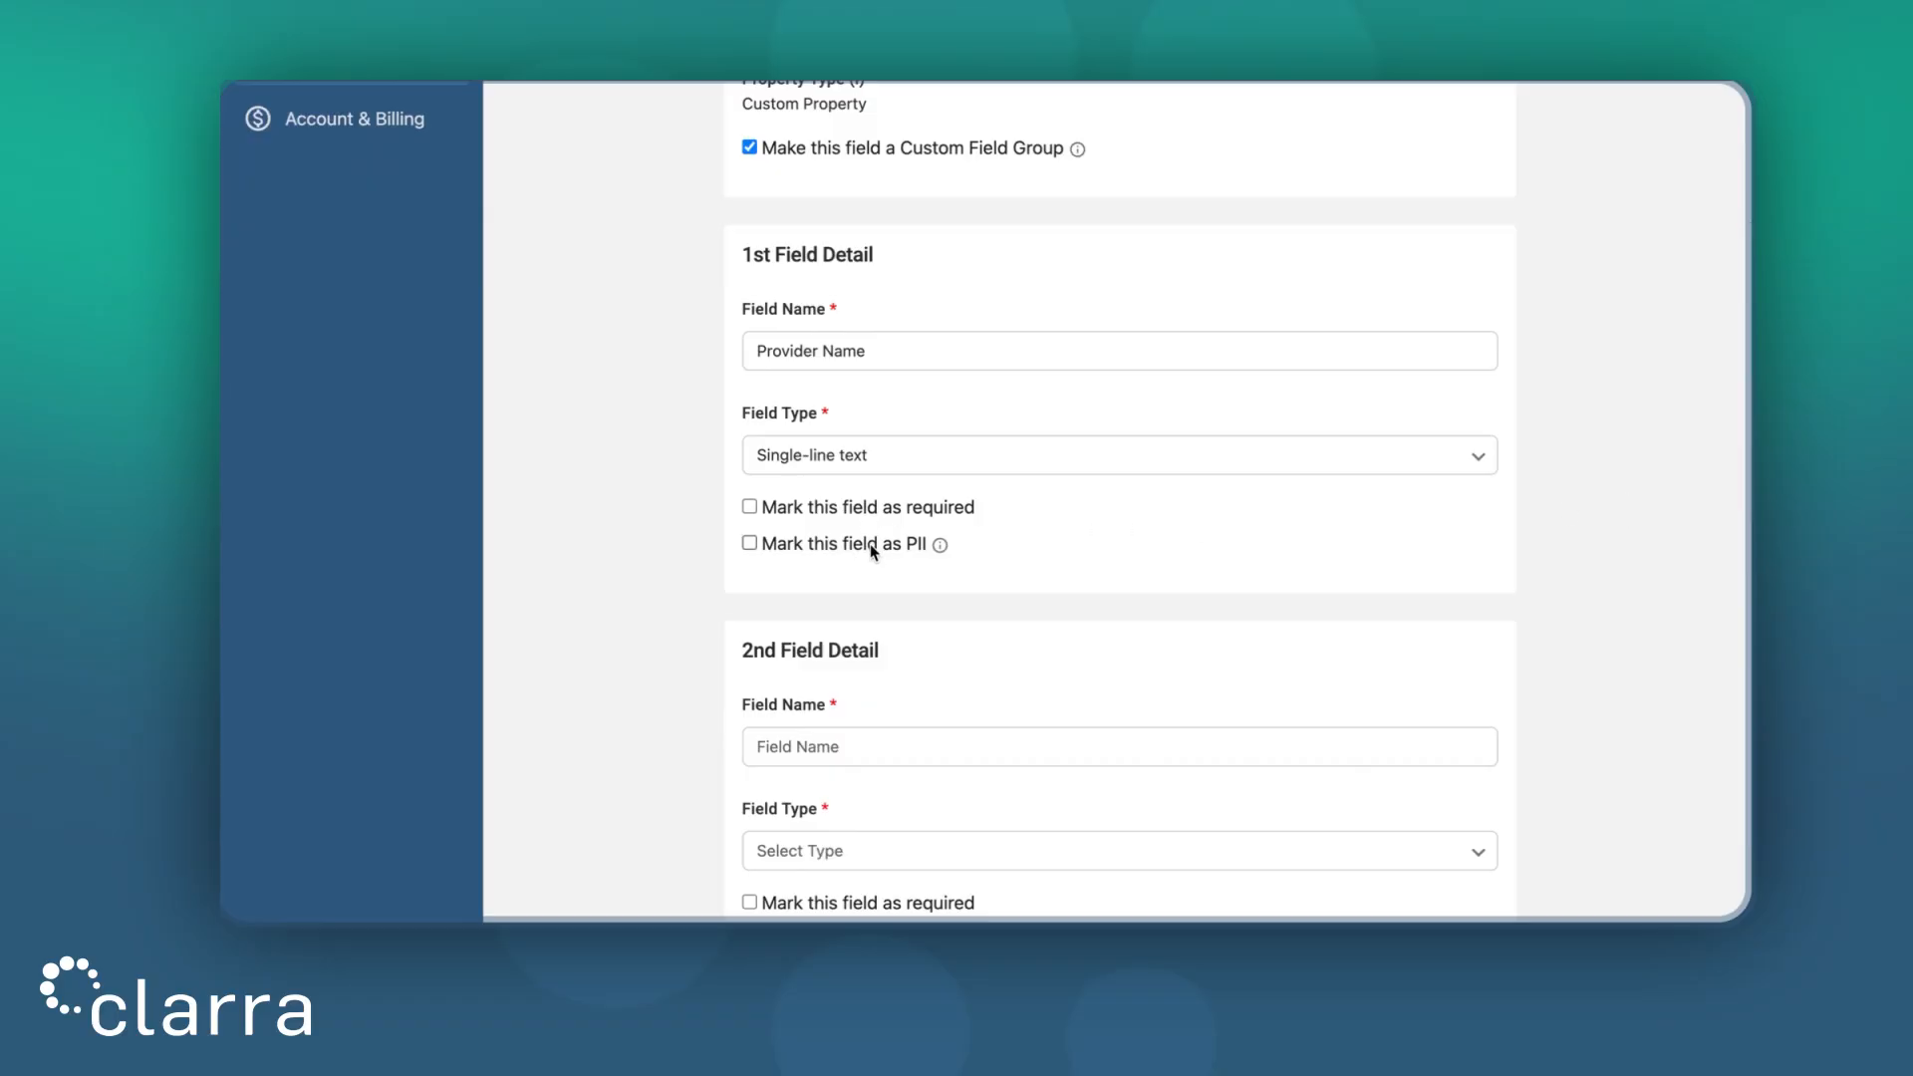
mouse_move(941, 548)
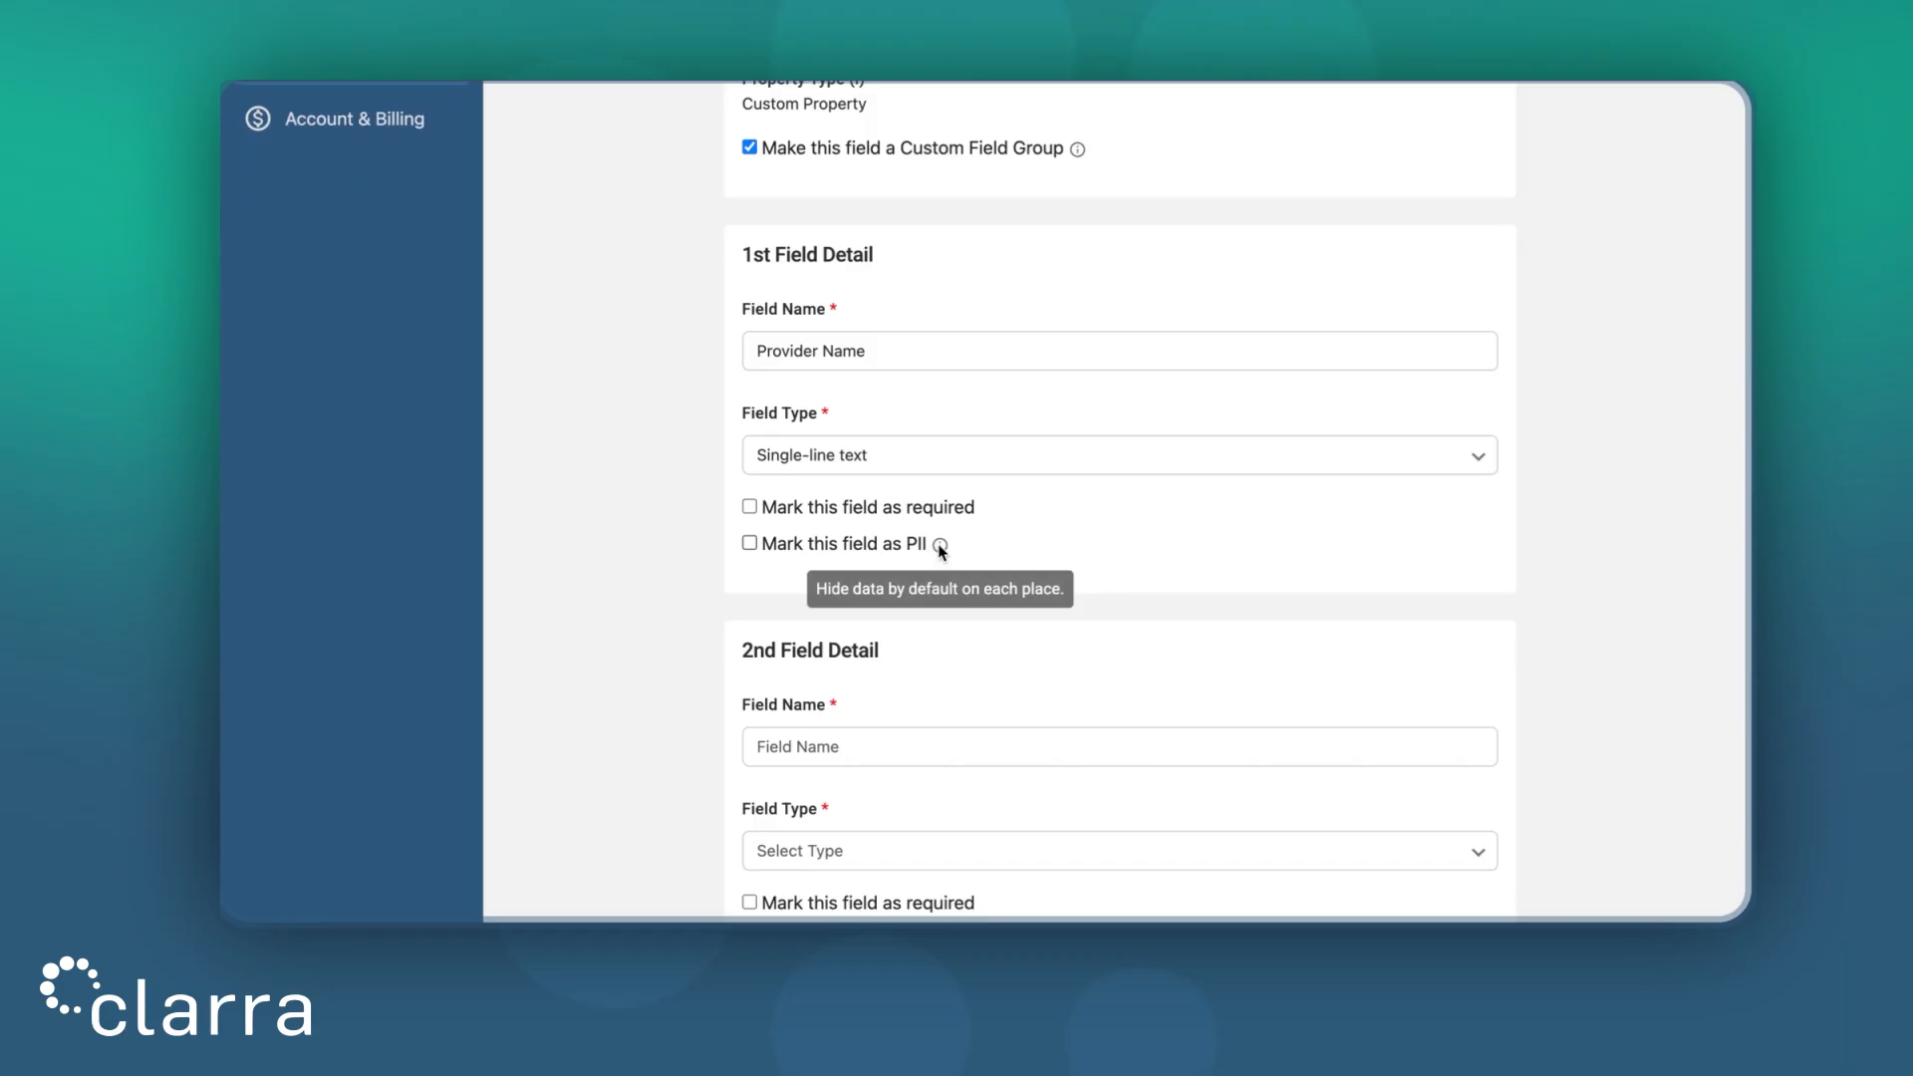
Name the group's second field Amount of Coverage and set its type to Number
scroll(1076, 566, down, 3)
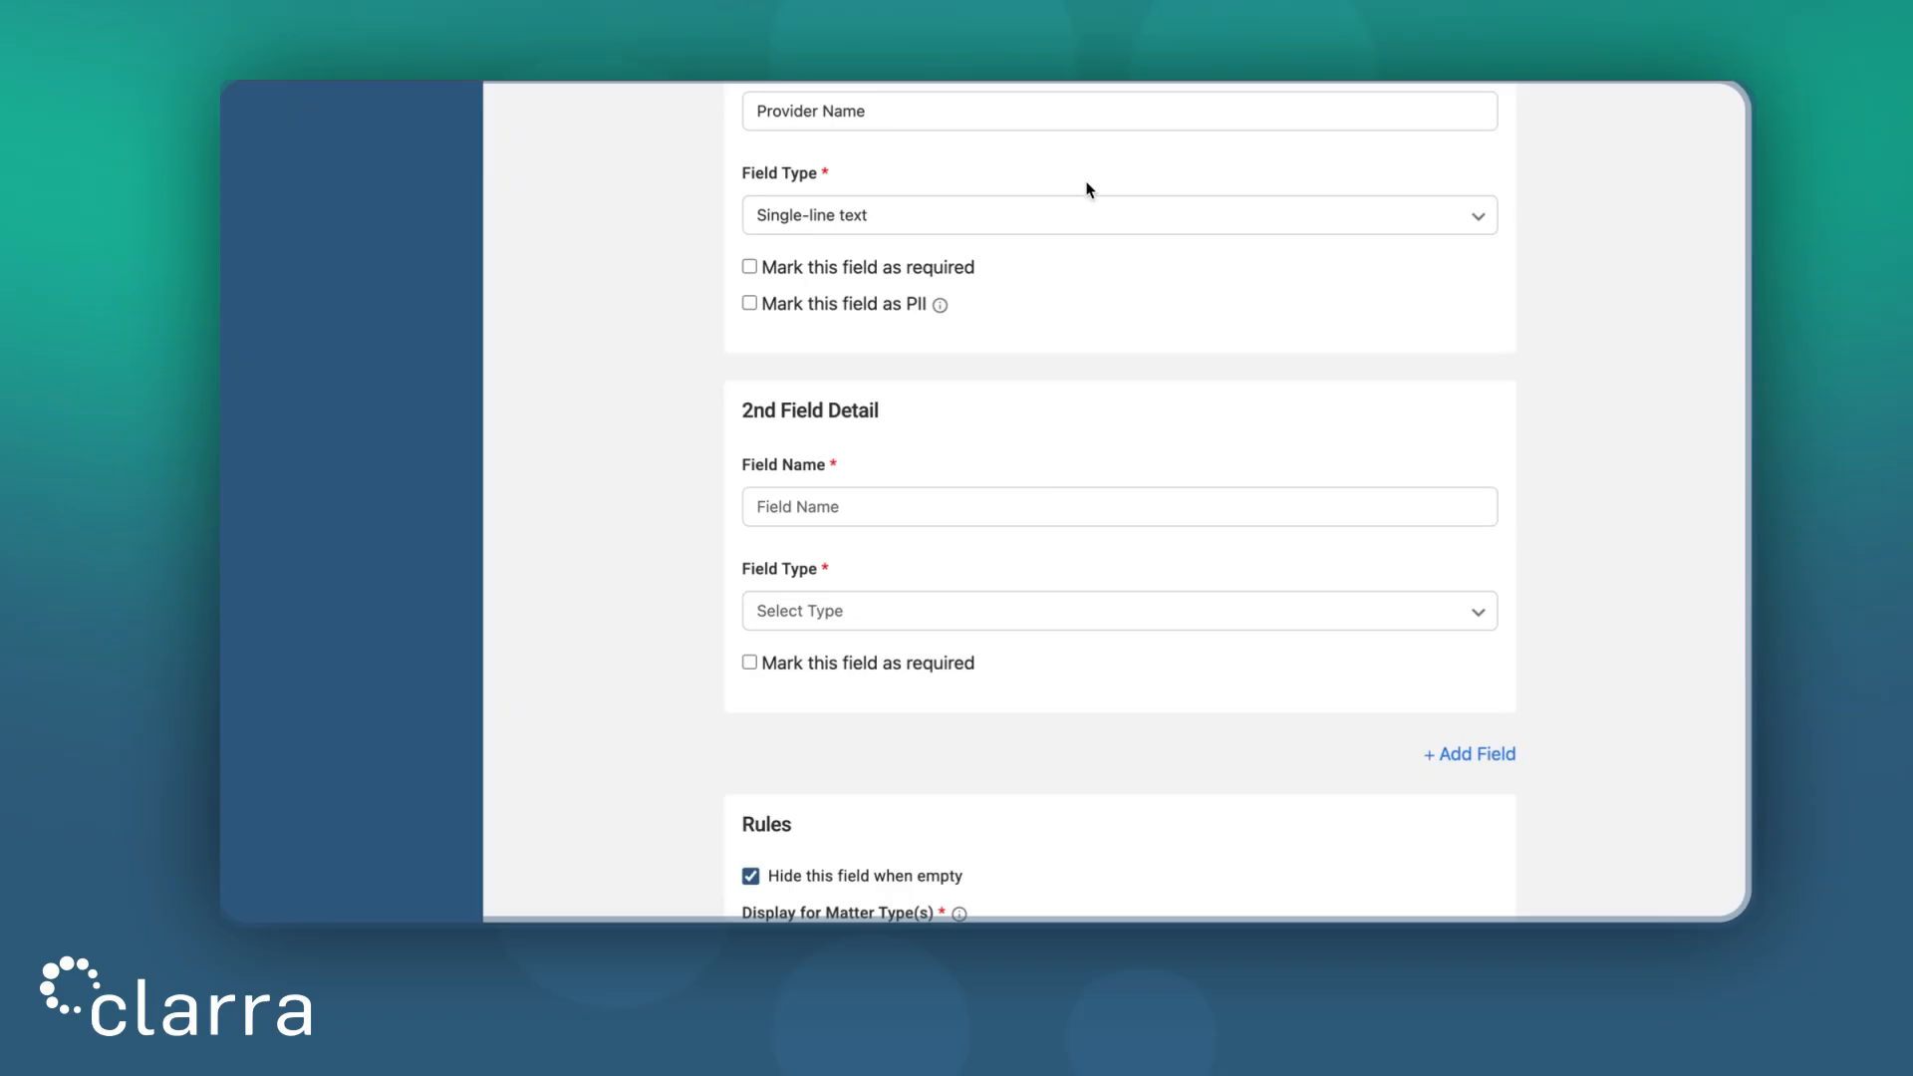
click(946, 511)
text(A)
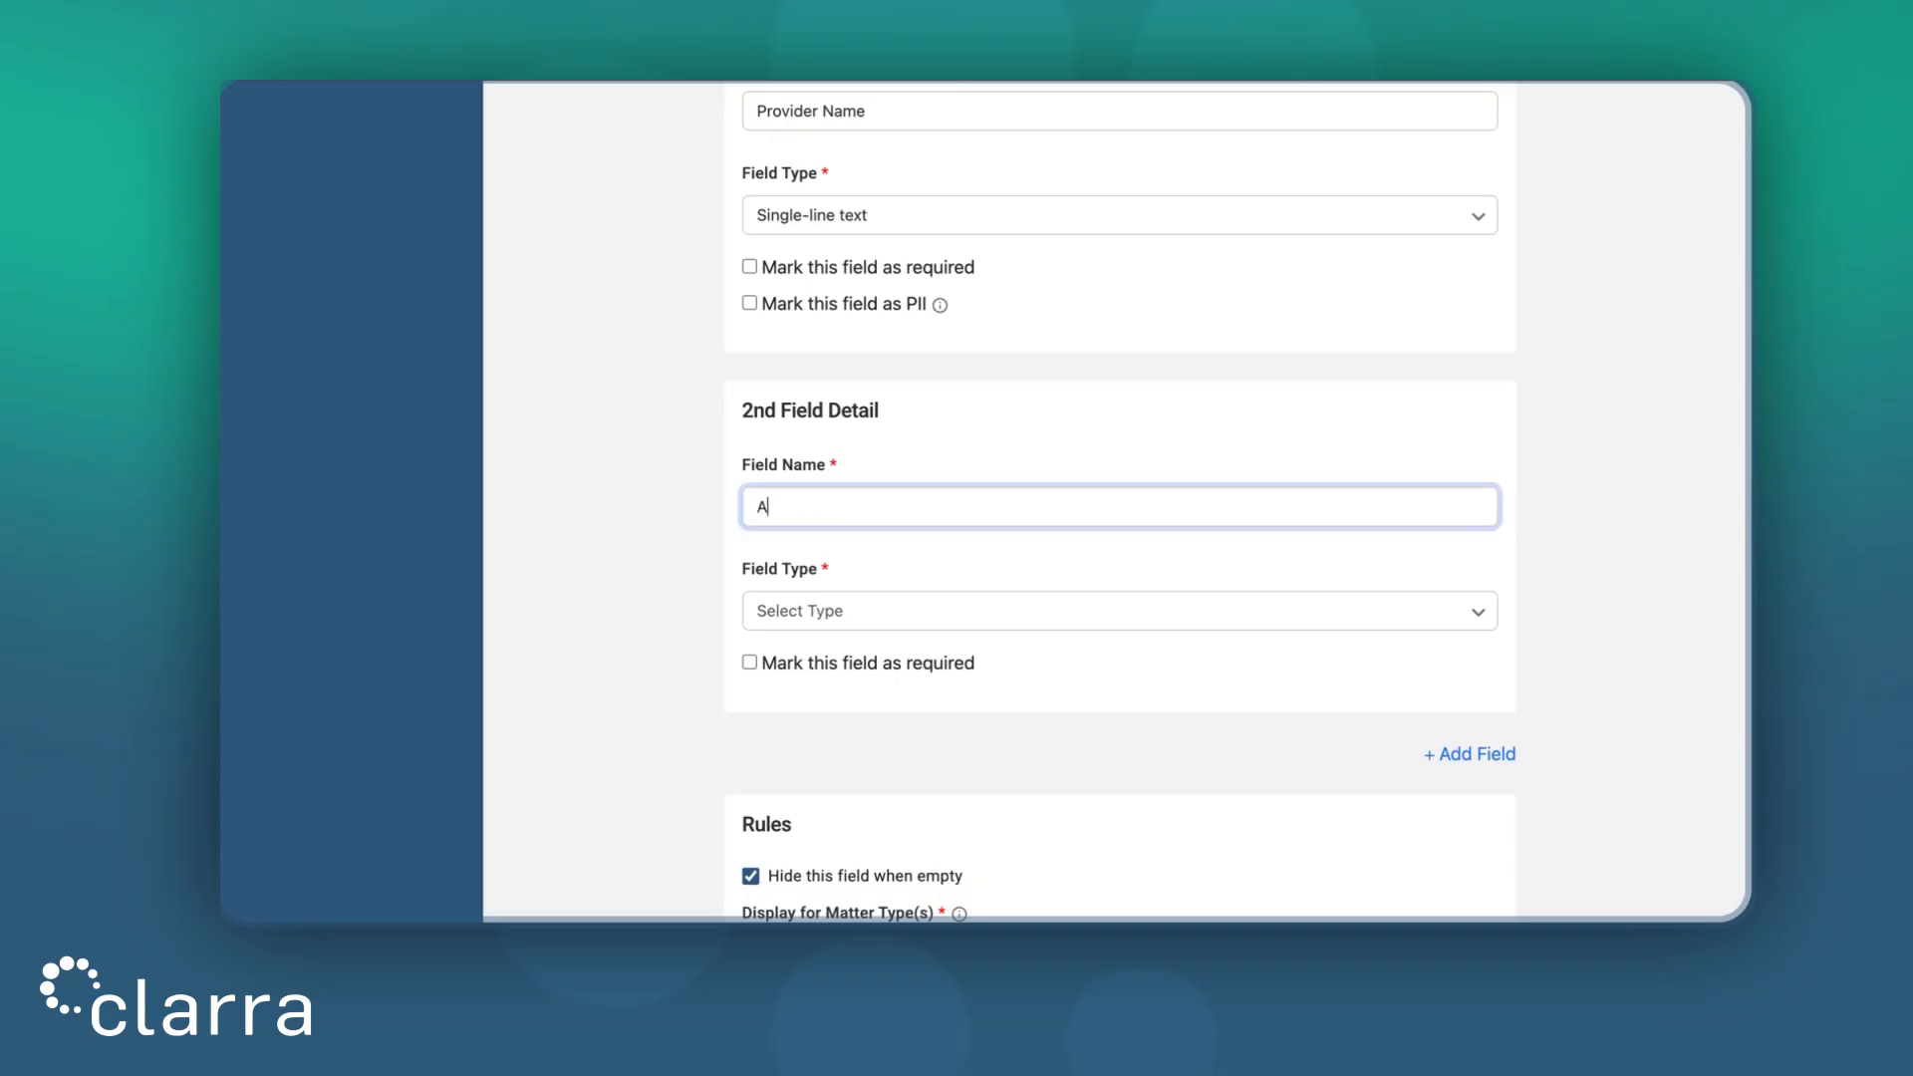
text(mount of COverage)
click(948, 566)
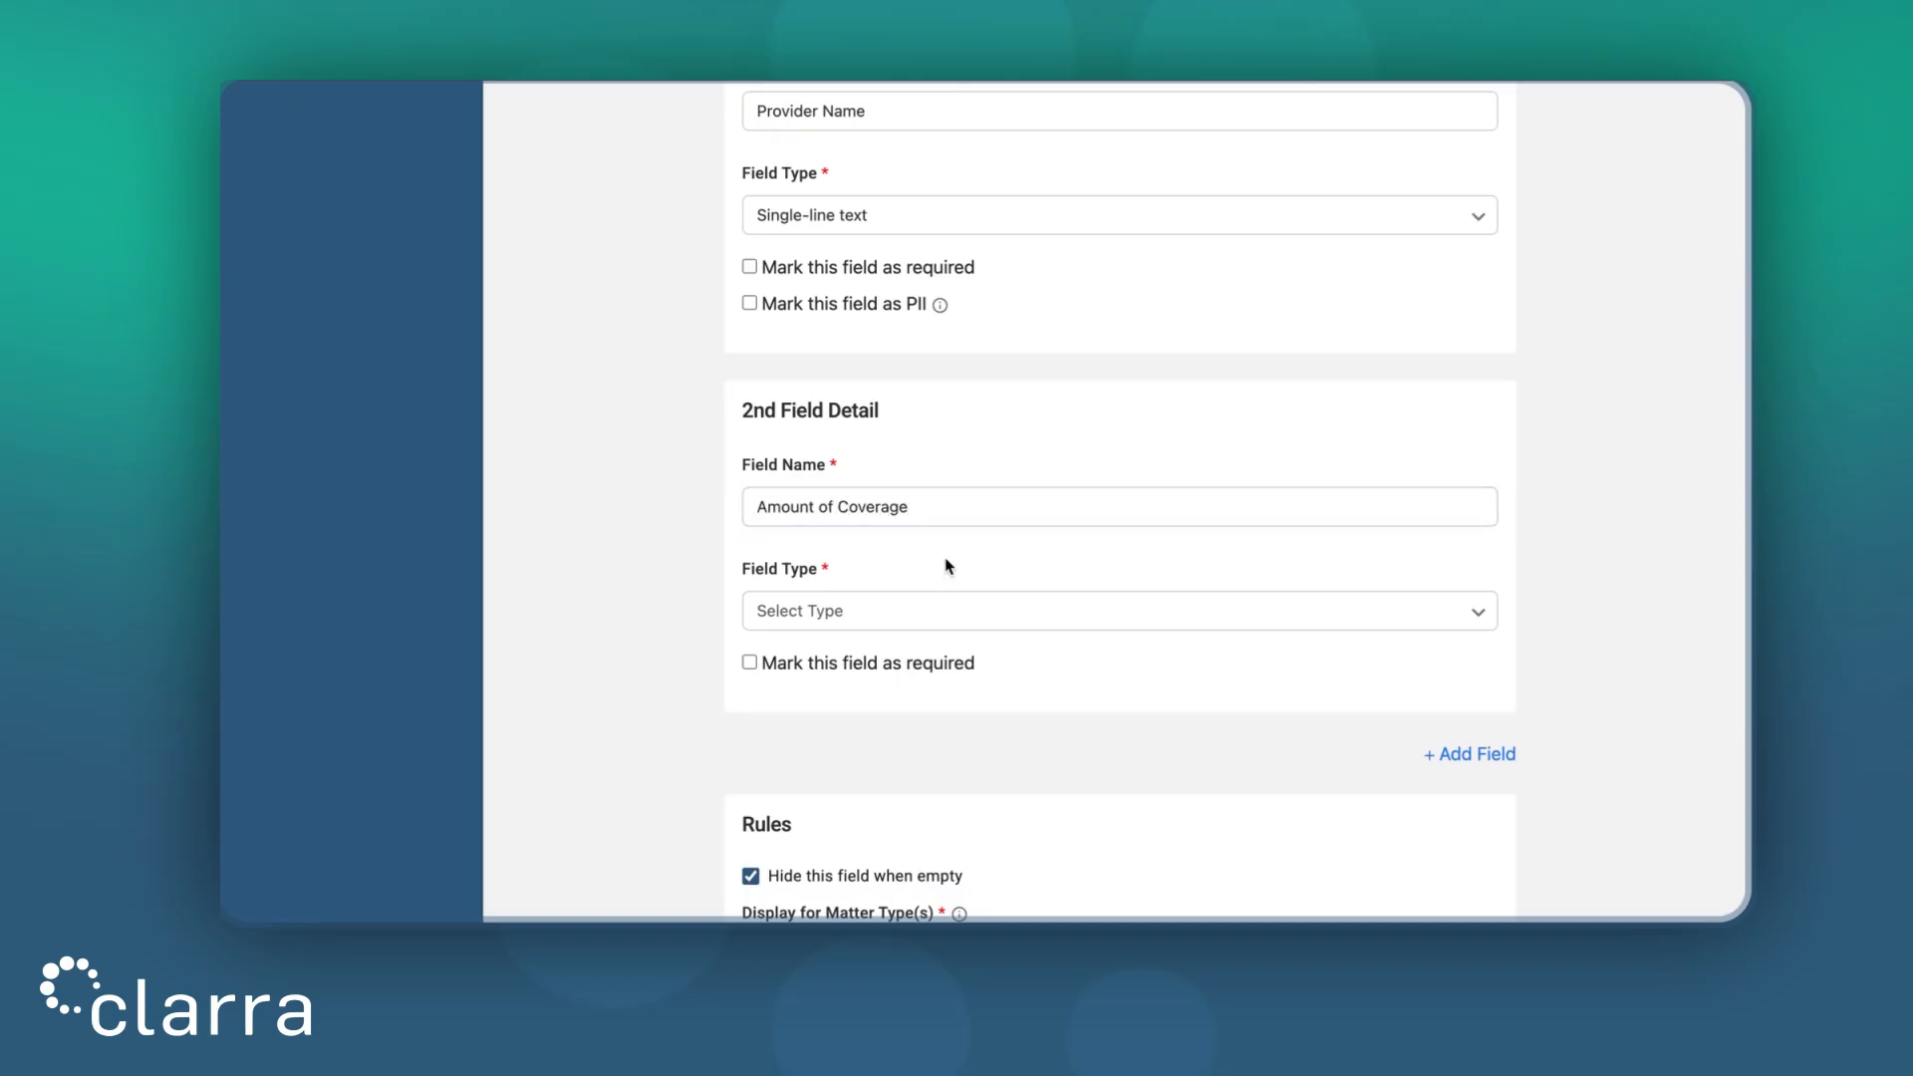
click(948, 609)
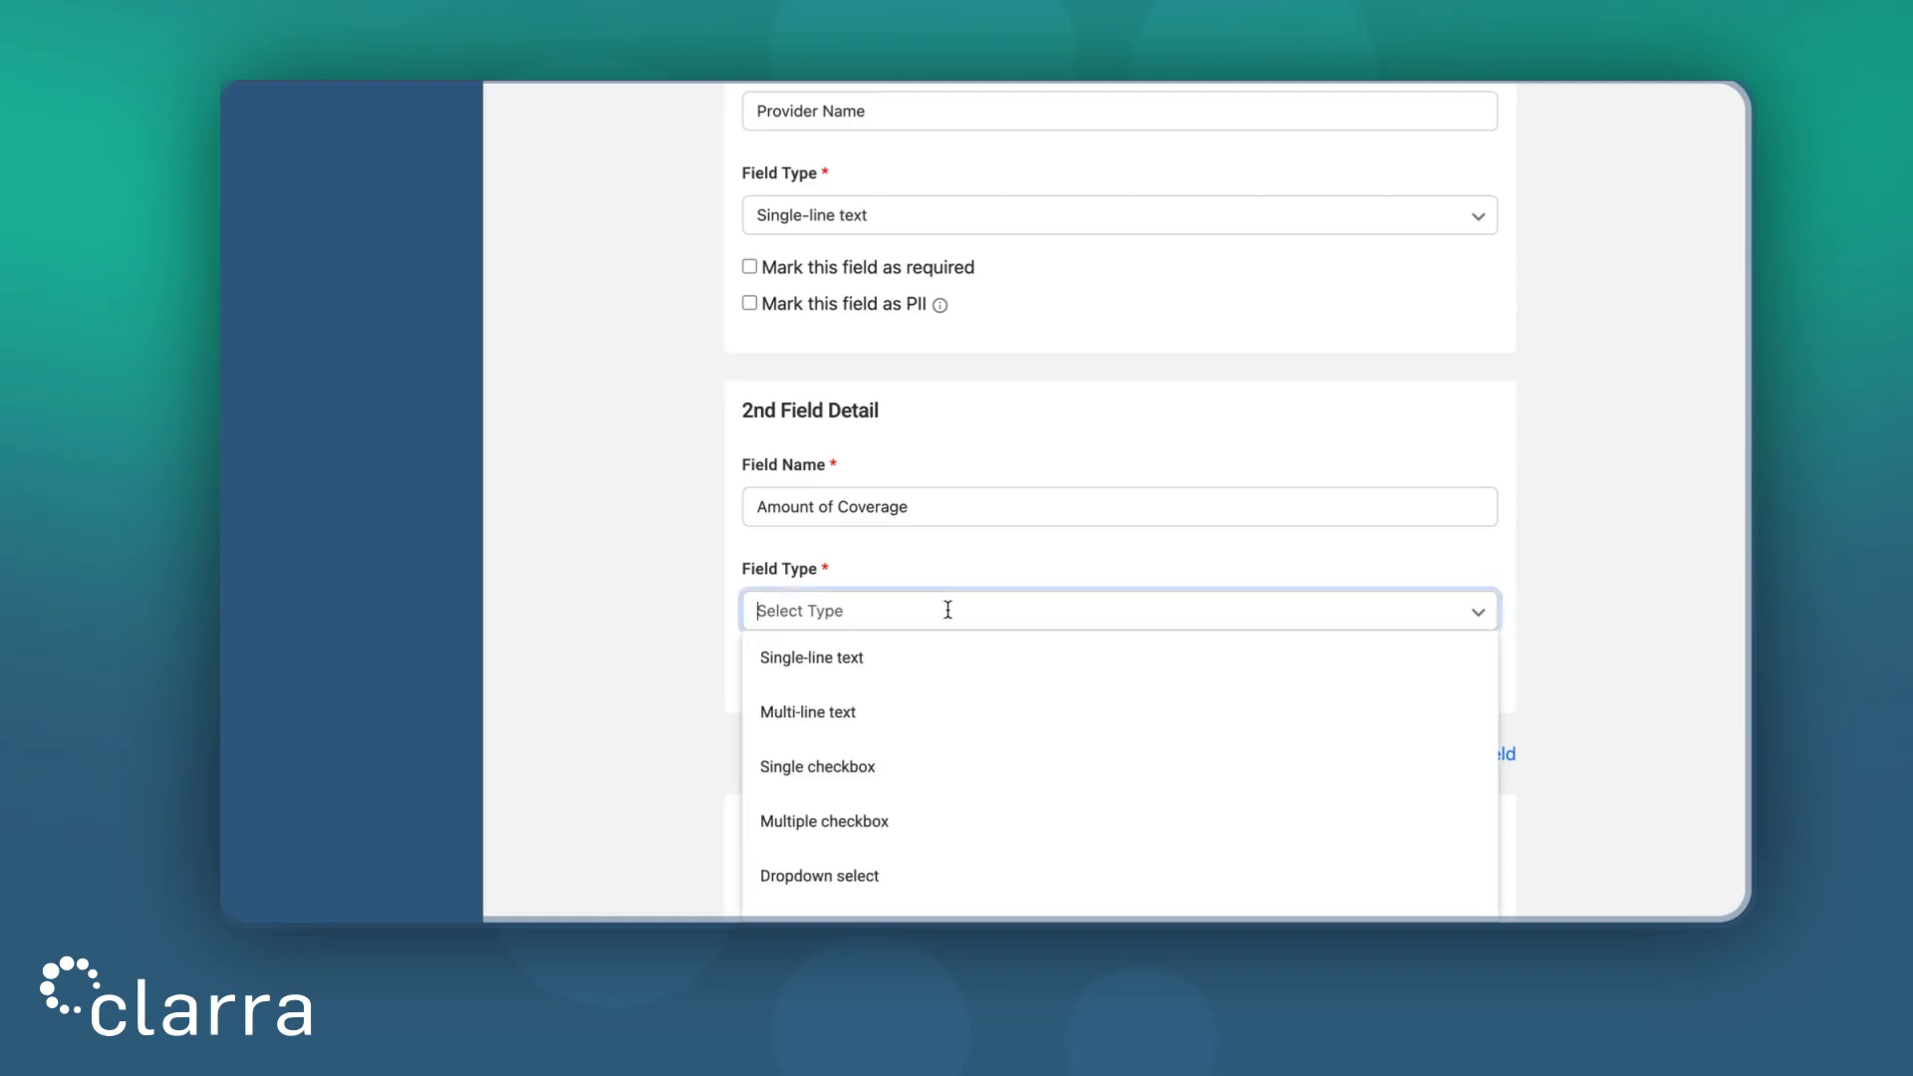
scroll(960, 768, down, 4)
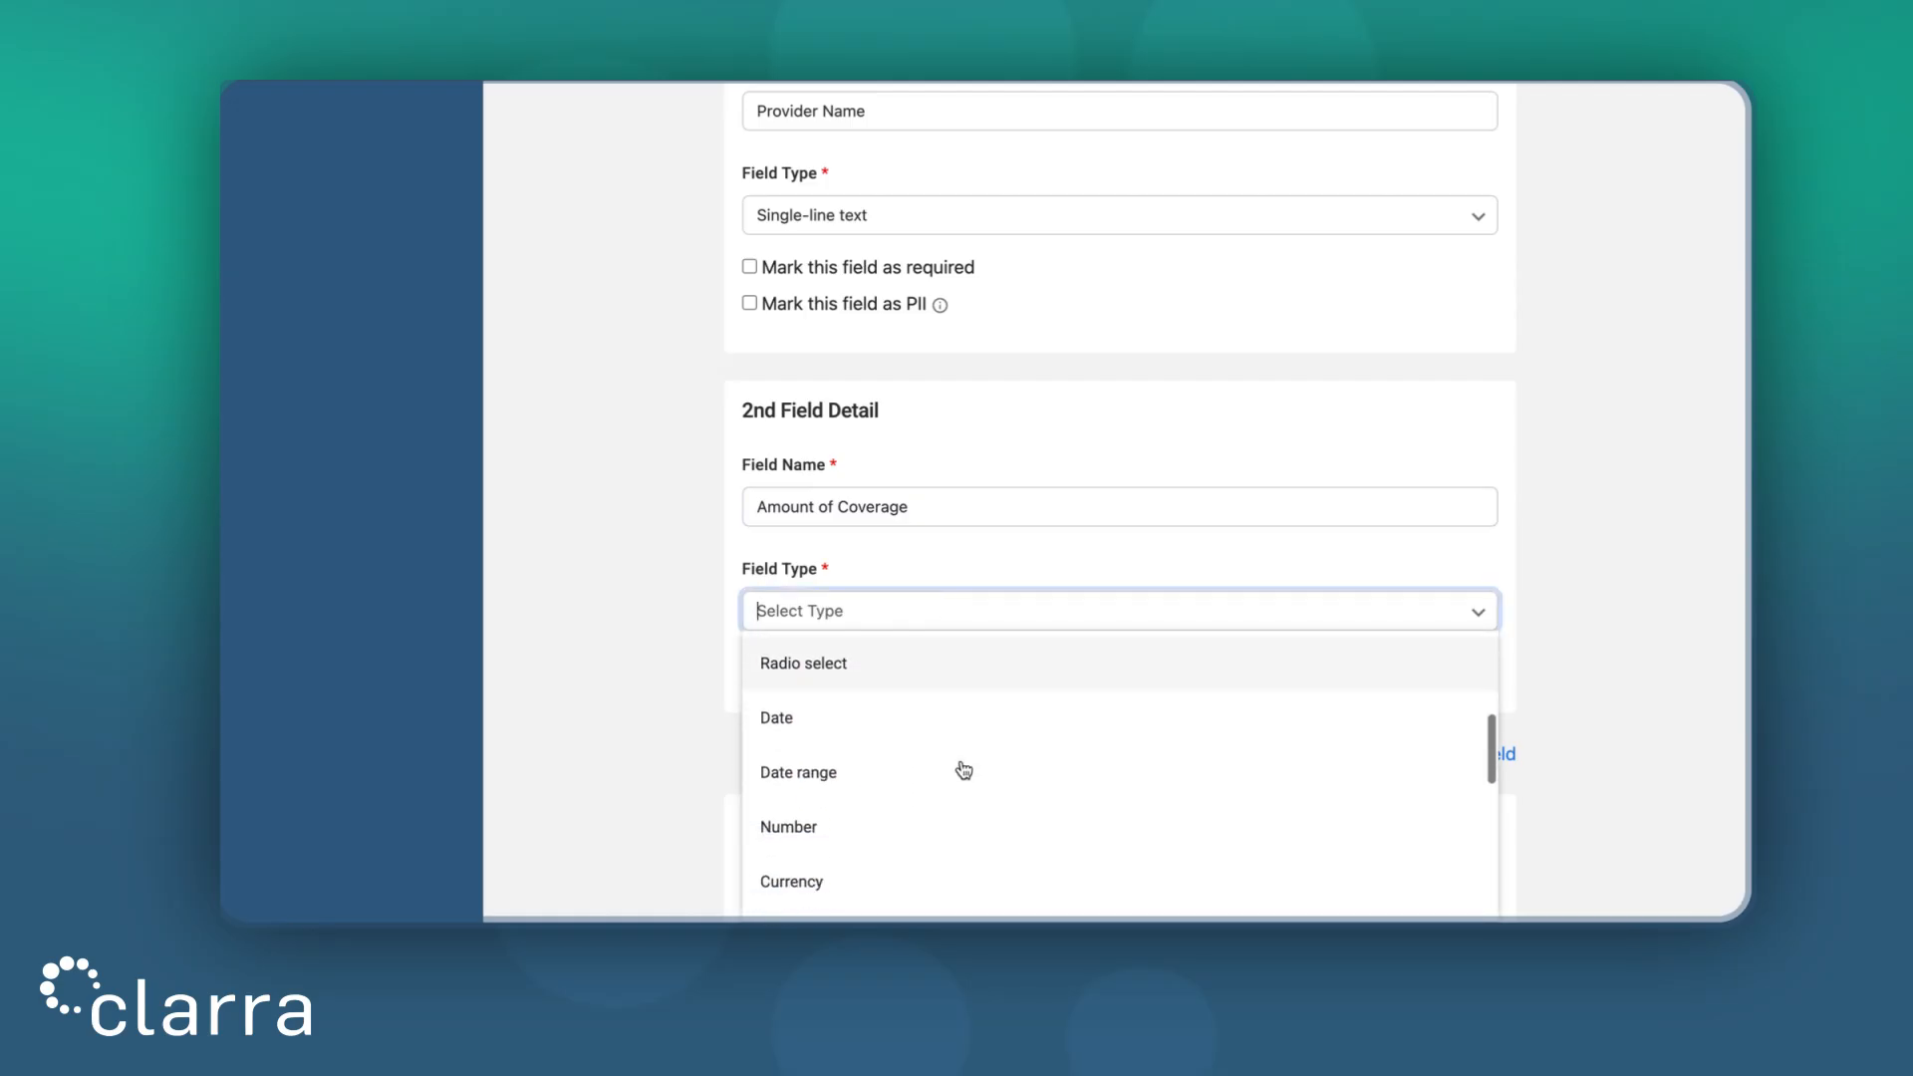
click(921, 794)
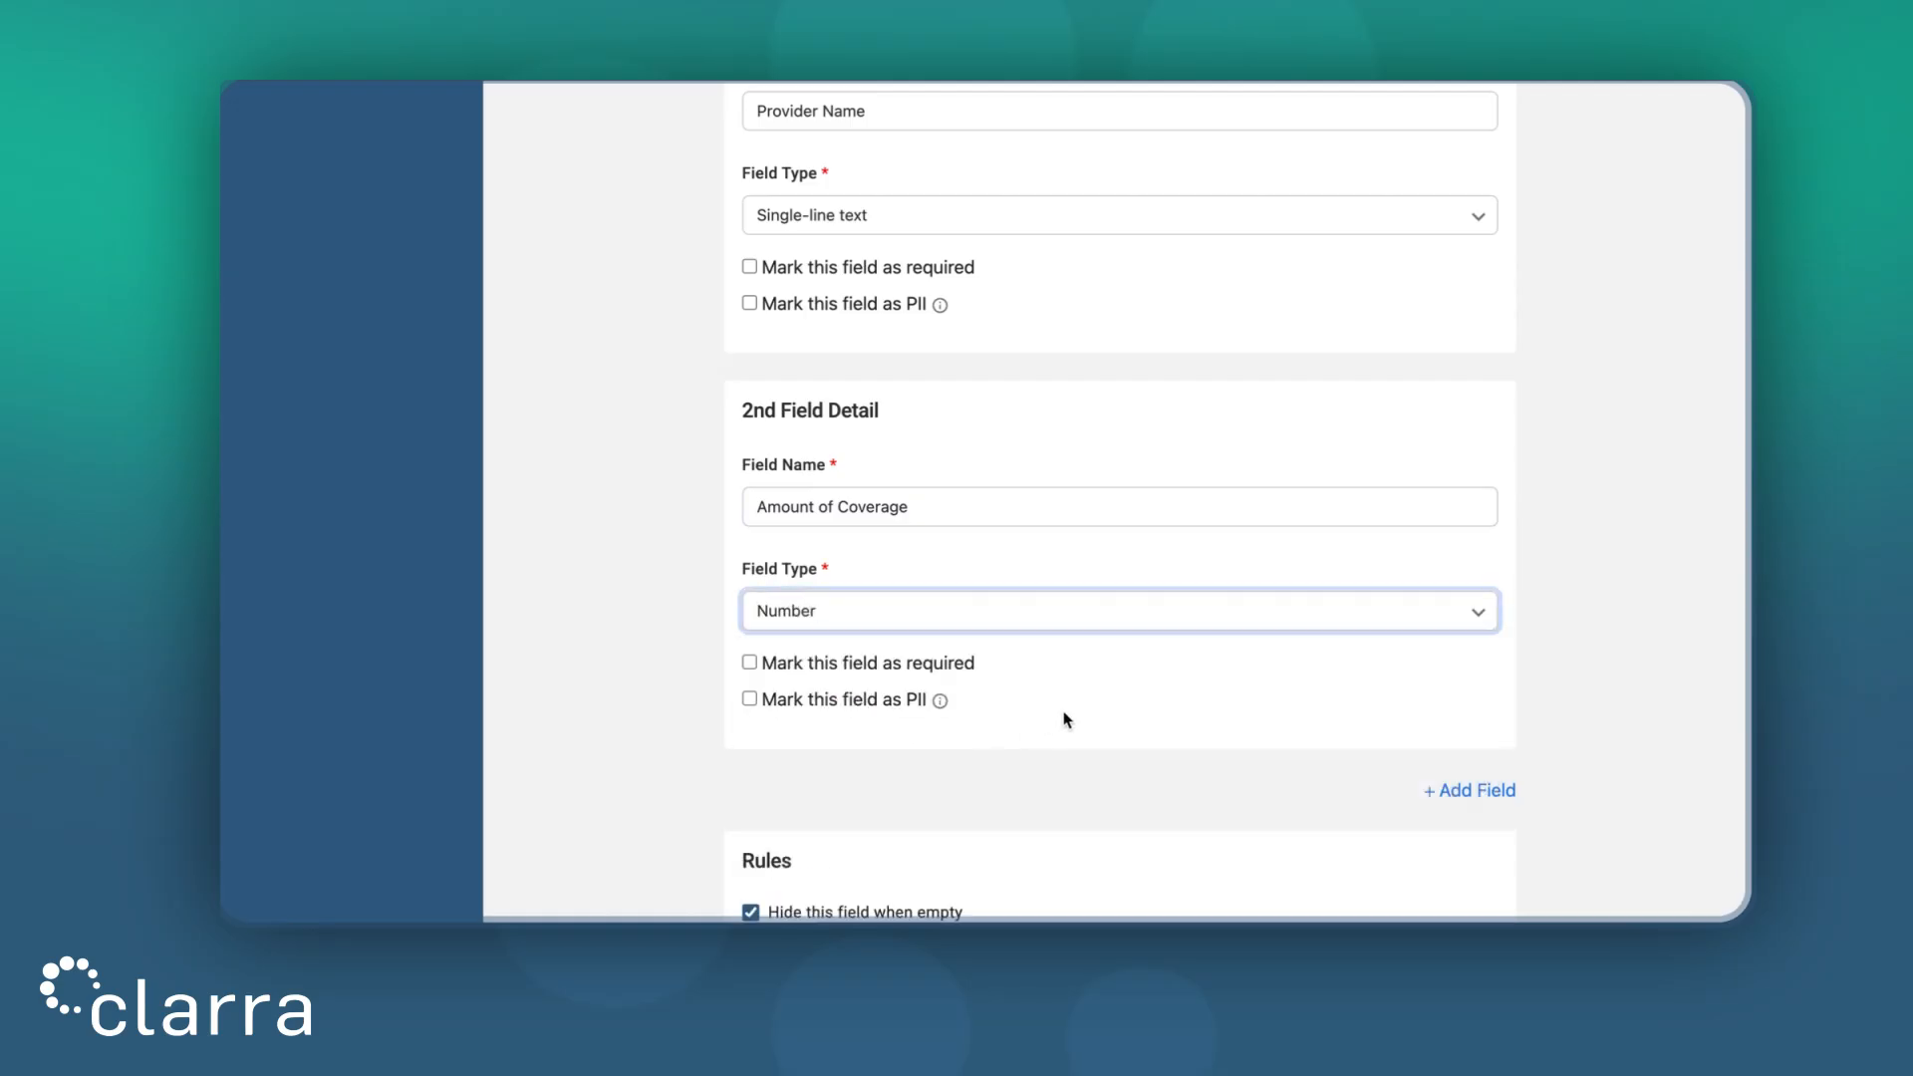
Add a third field to the Medical Provider group and name it Effective Date
scroll(1096, 817, down, 3)
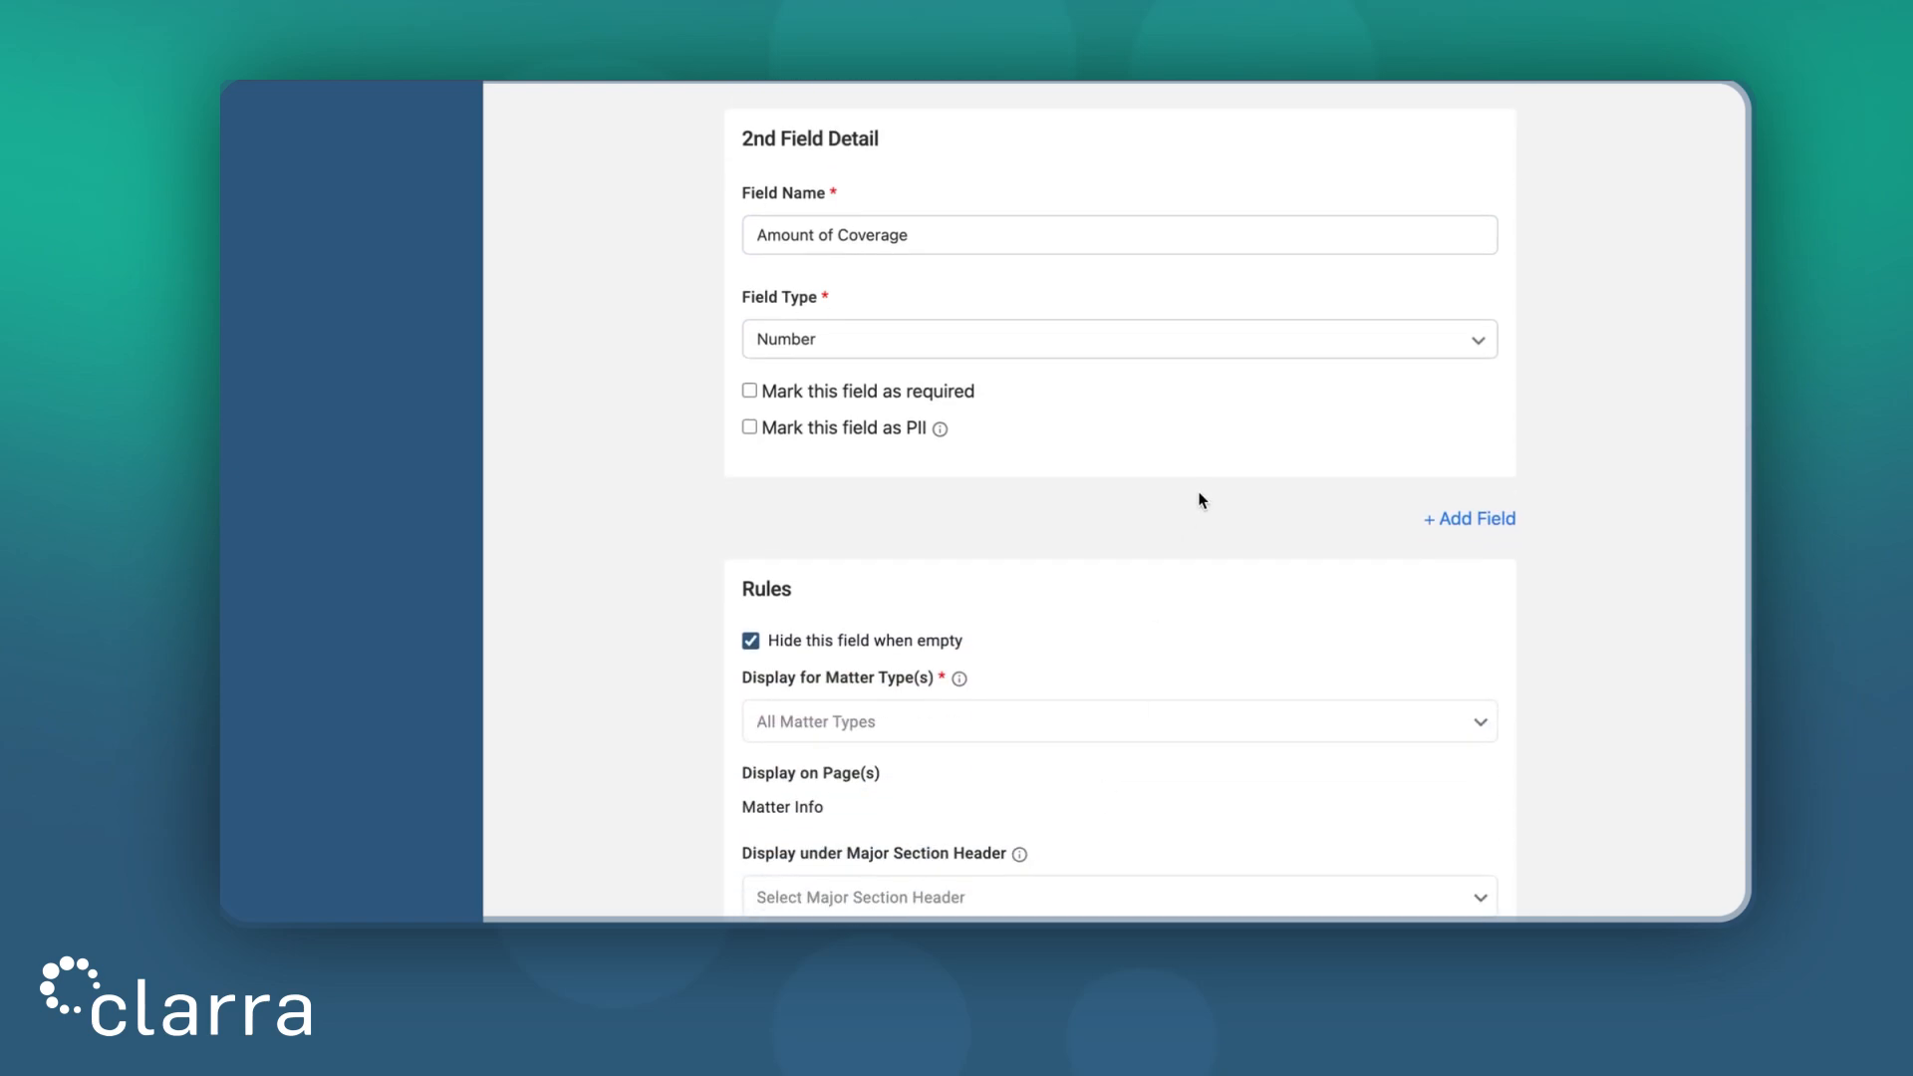
click(1465, 523)
scroll(1143, 503, down, 1)
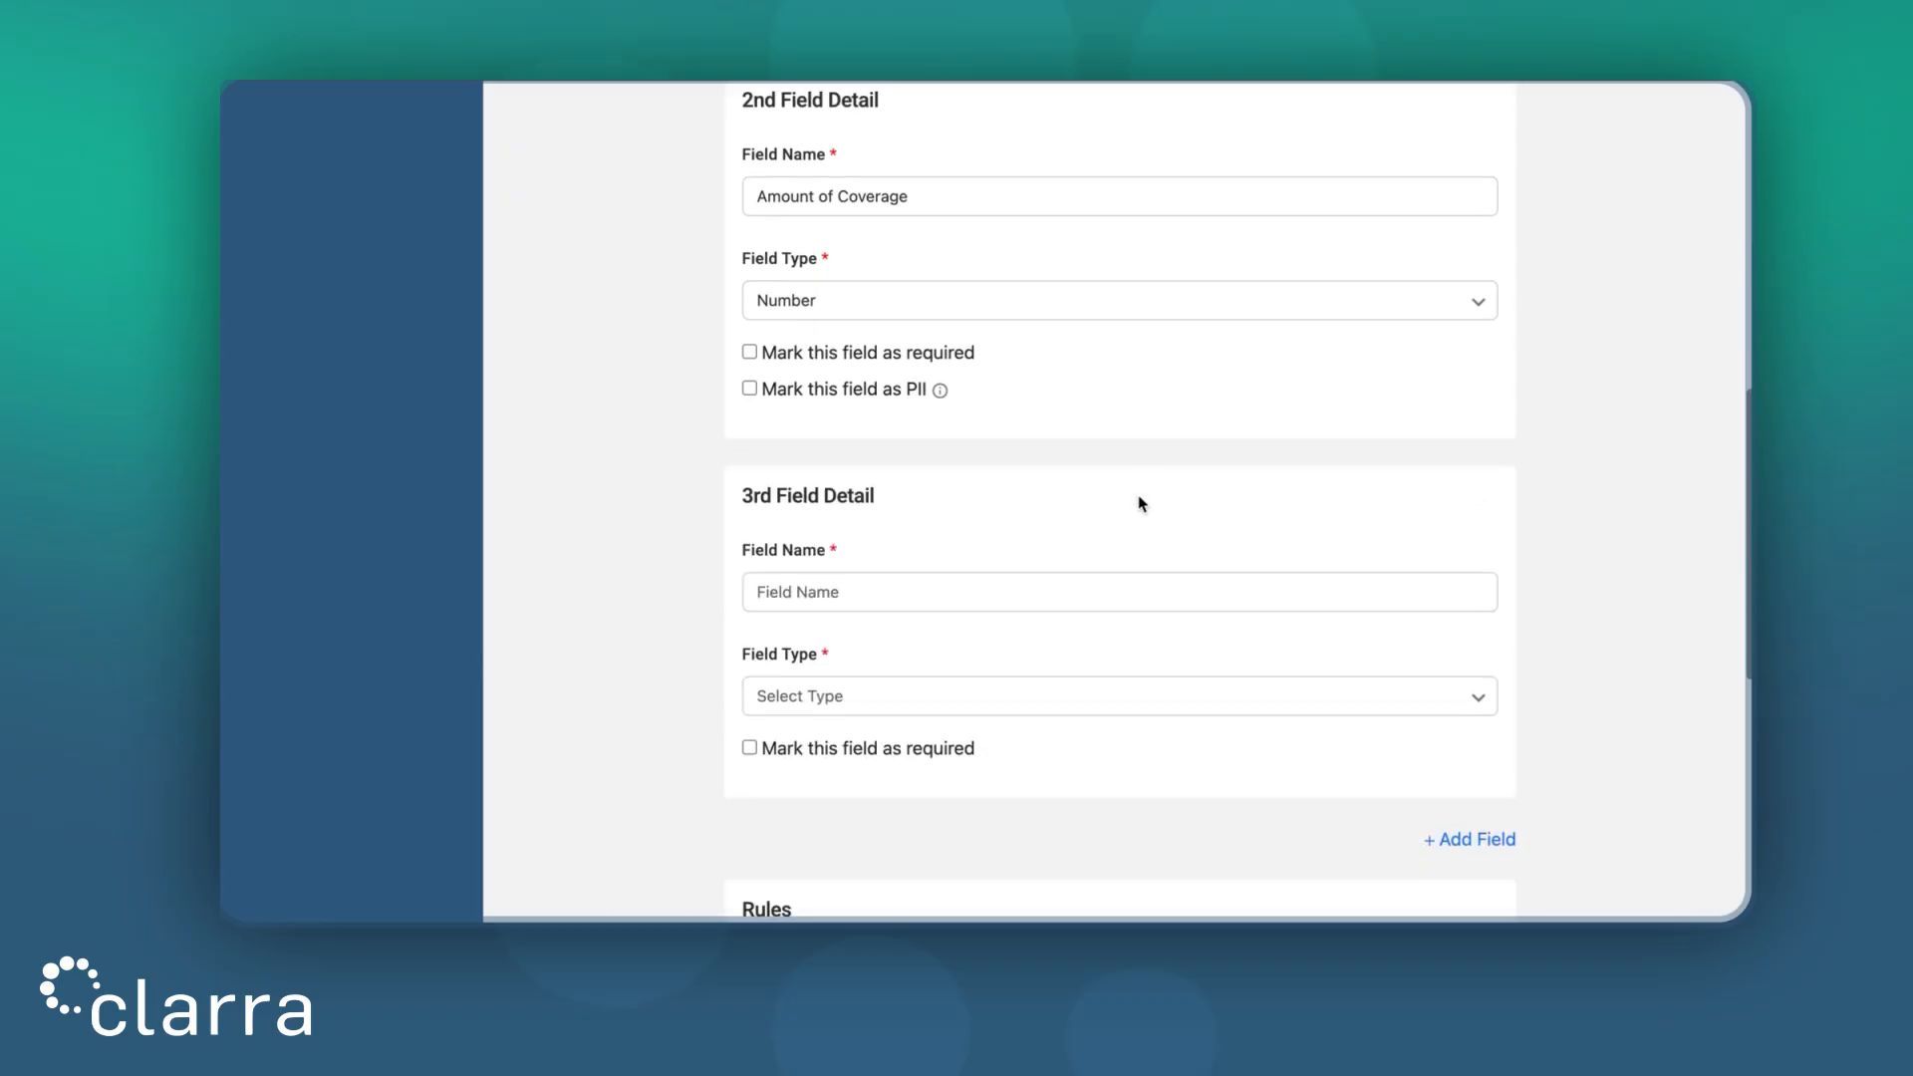
click(921, 601)
text(Ef)
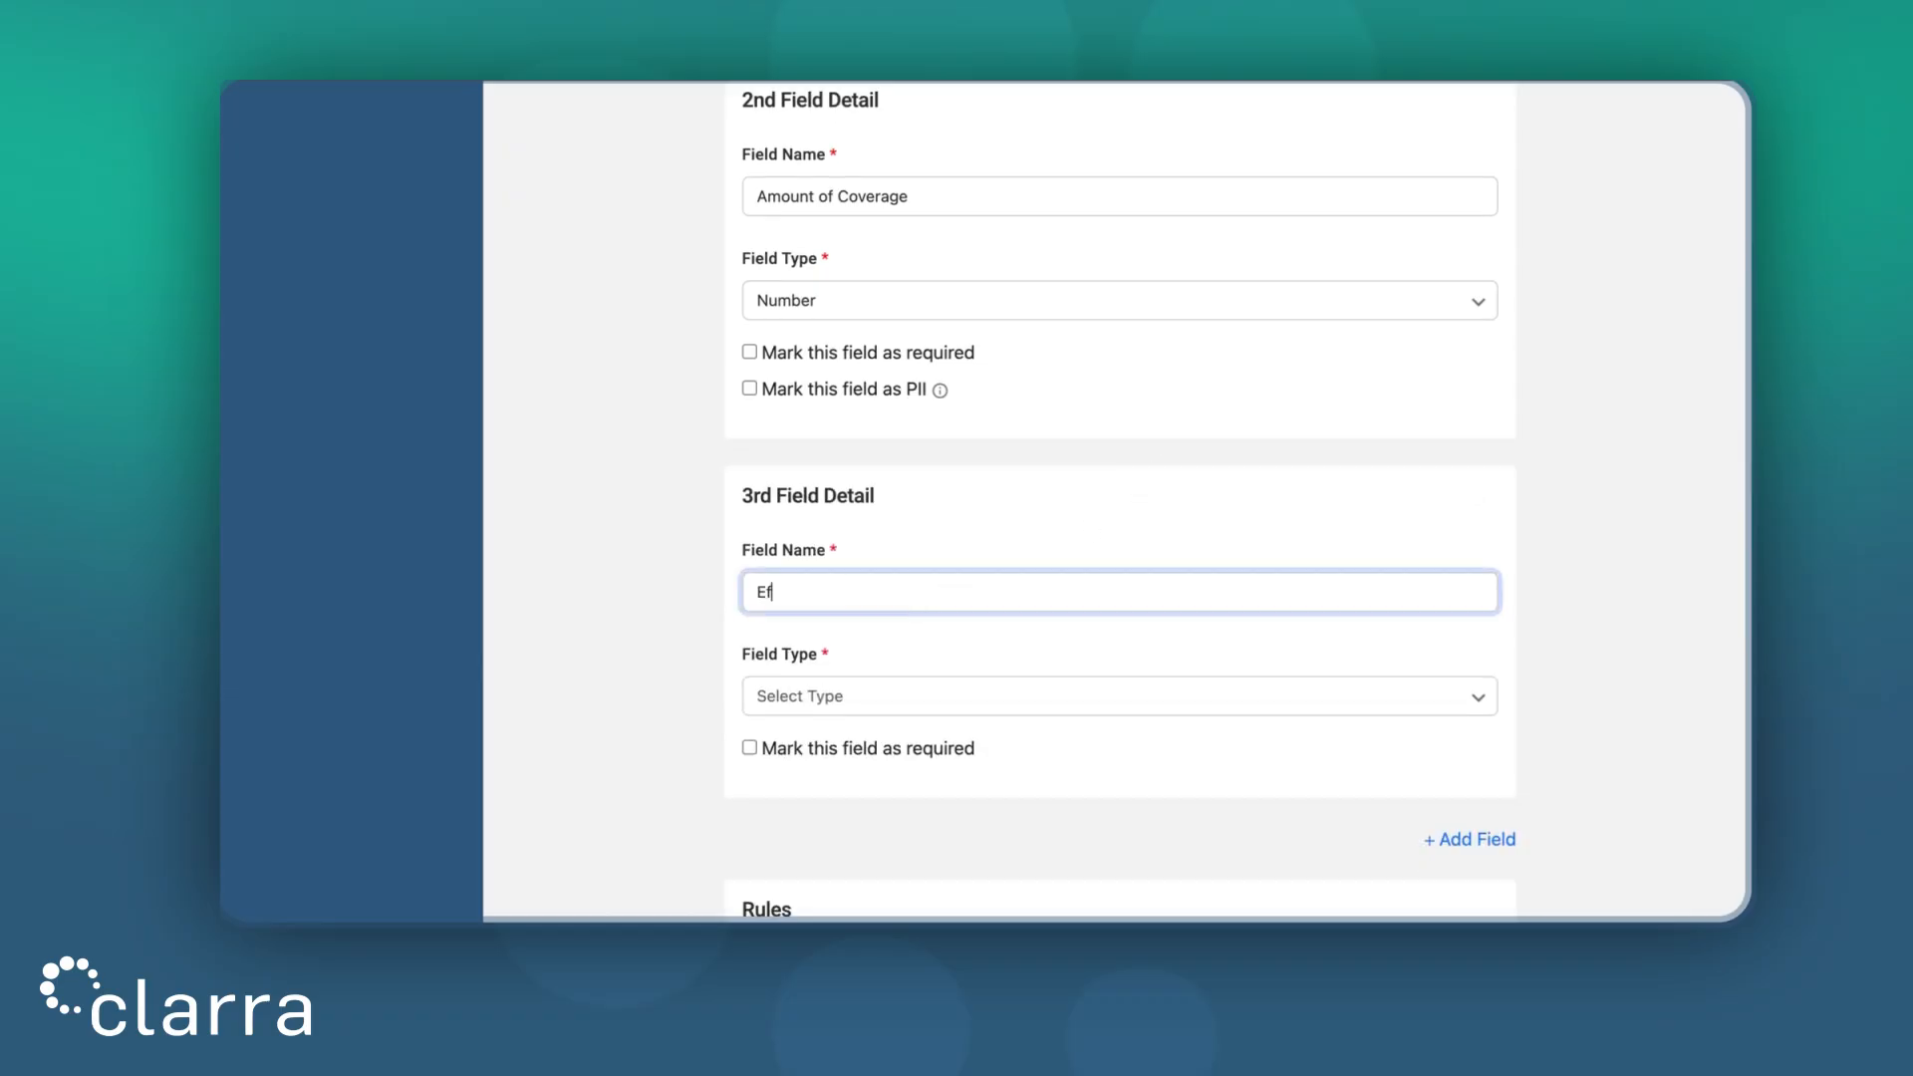
text(fective Date)
click(991, 655)
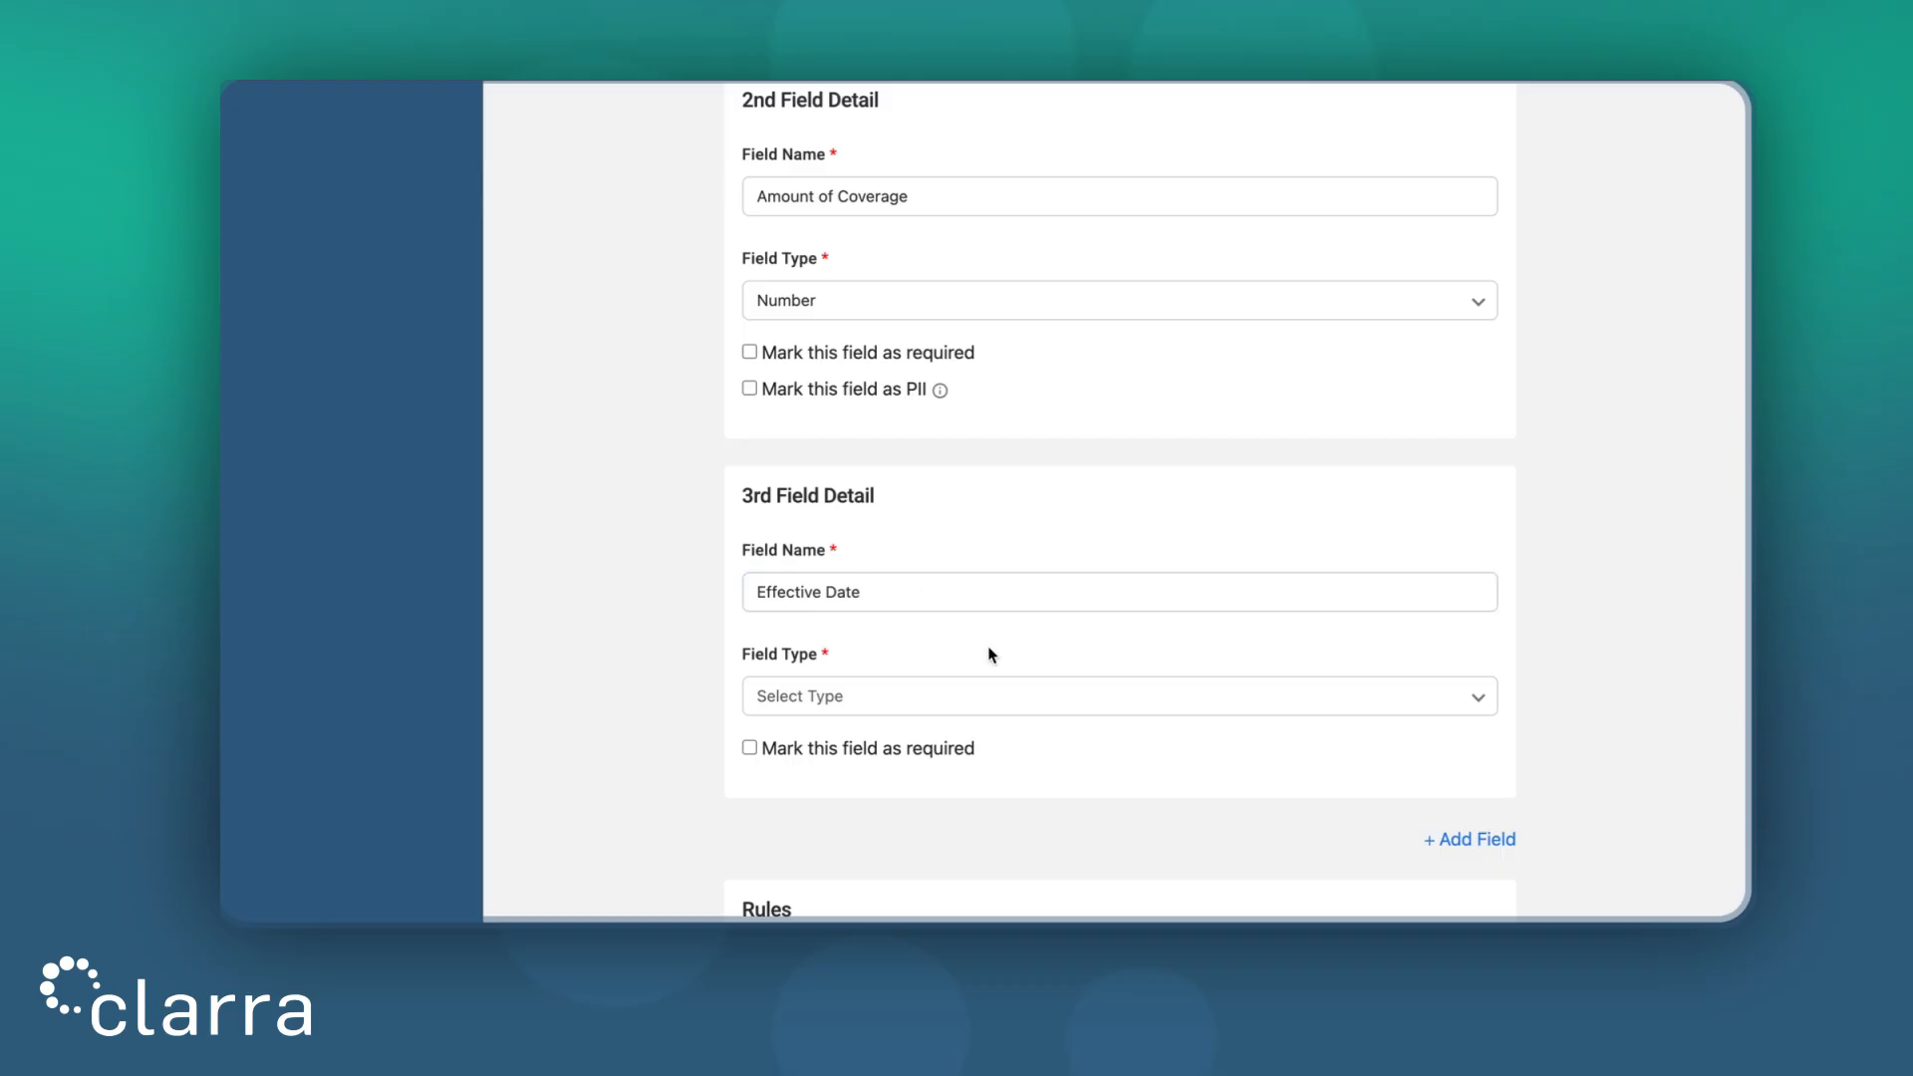
Set the Effective Date field's type to Date
click(947, 699)
scroll(954, 618, down, 2)
click(939, 594)
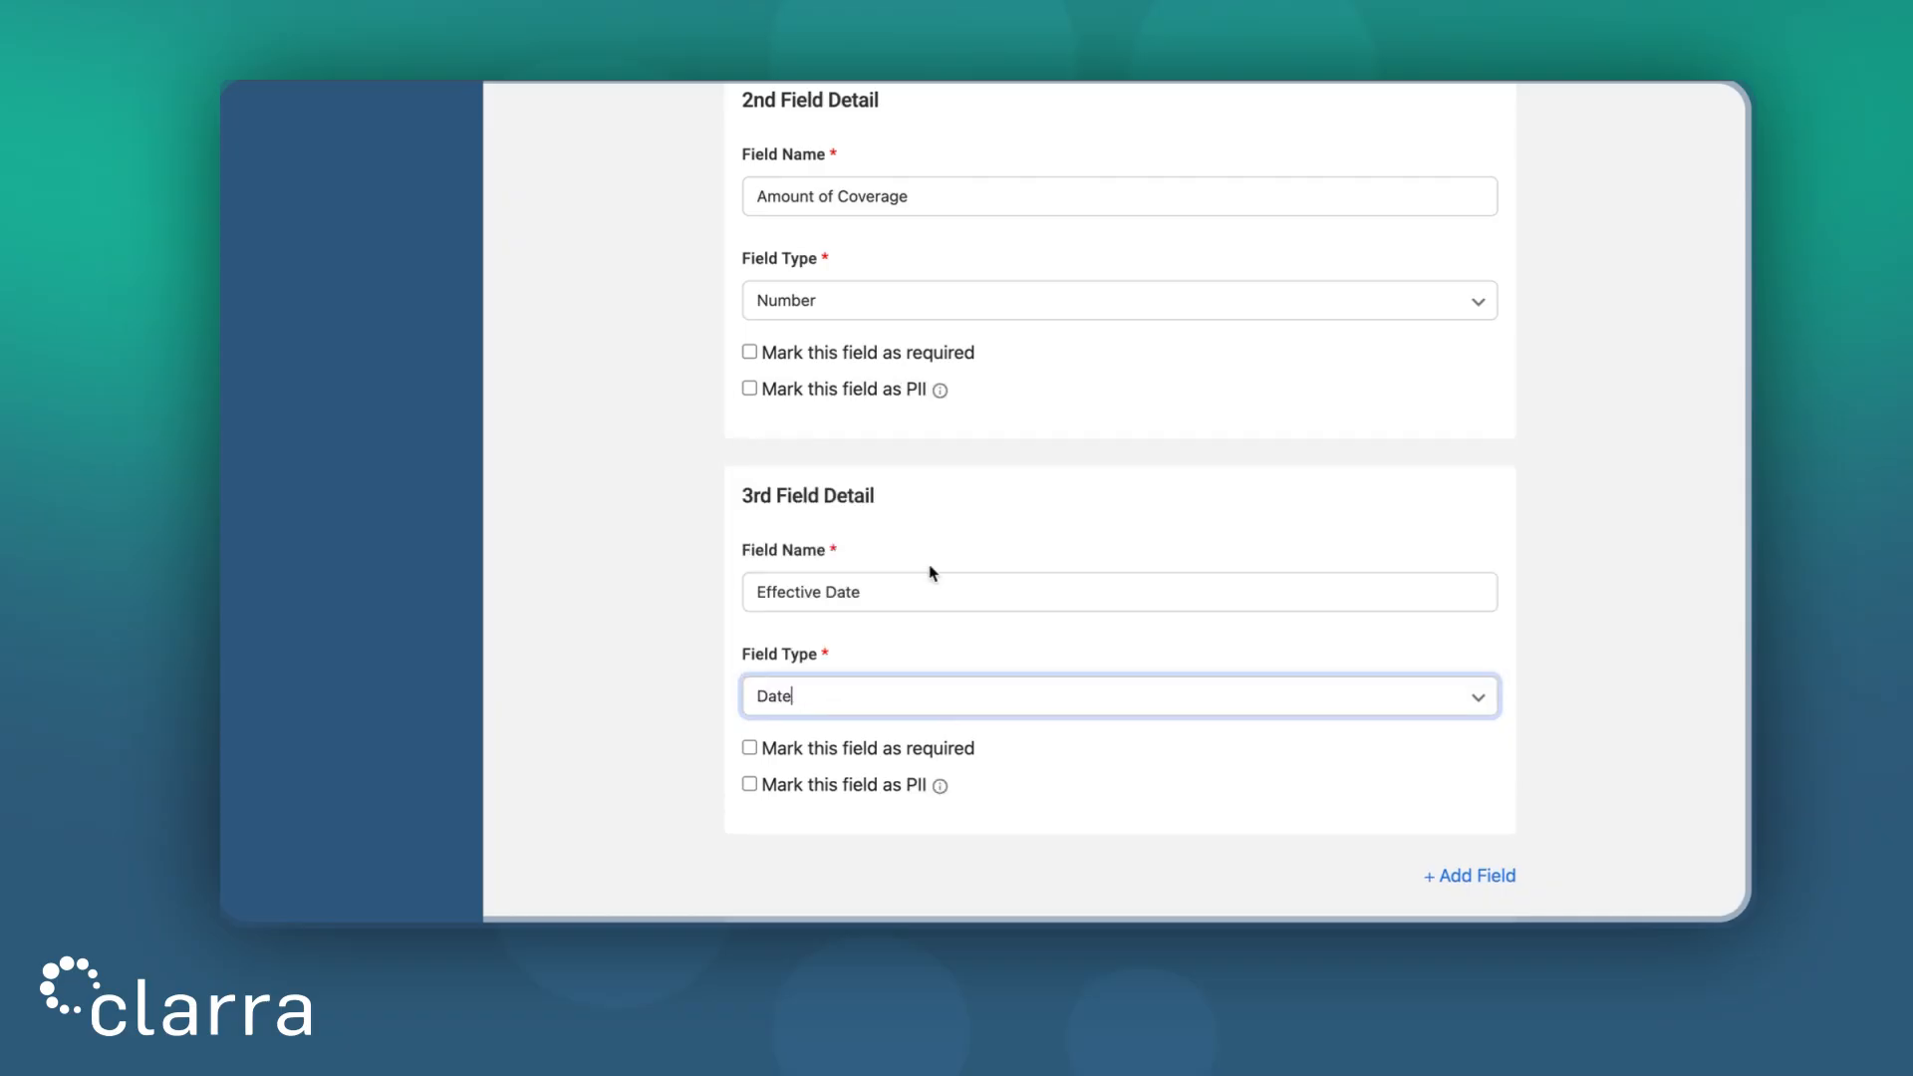
Add a fourth field to the Medical Provider group and name it "Deductible Met?"
scroll(1560, 615, down, 2)
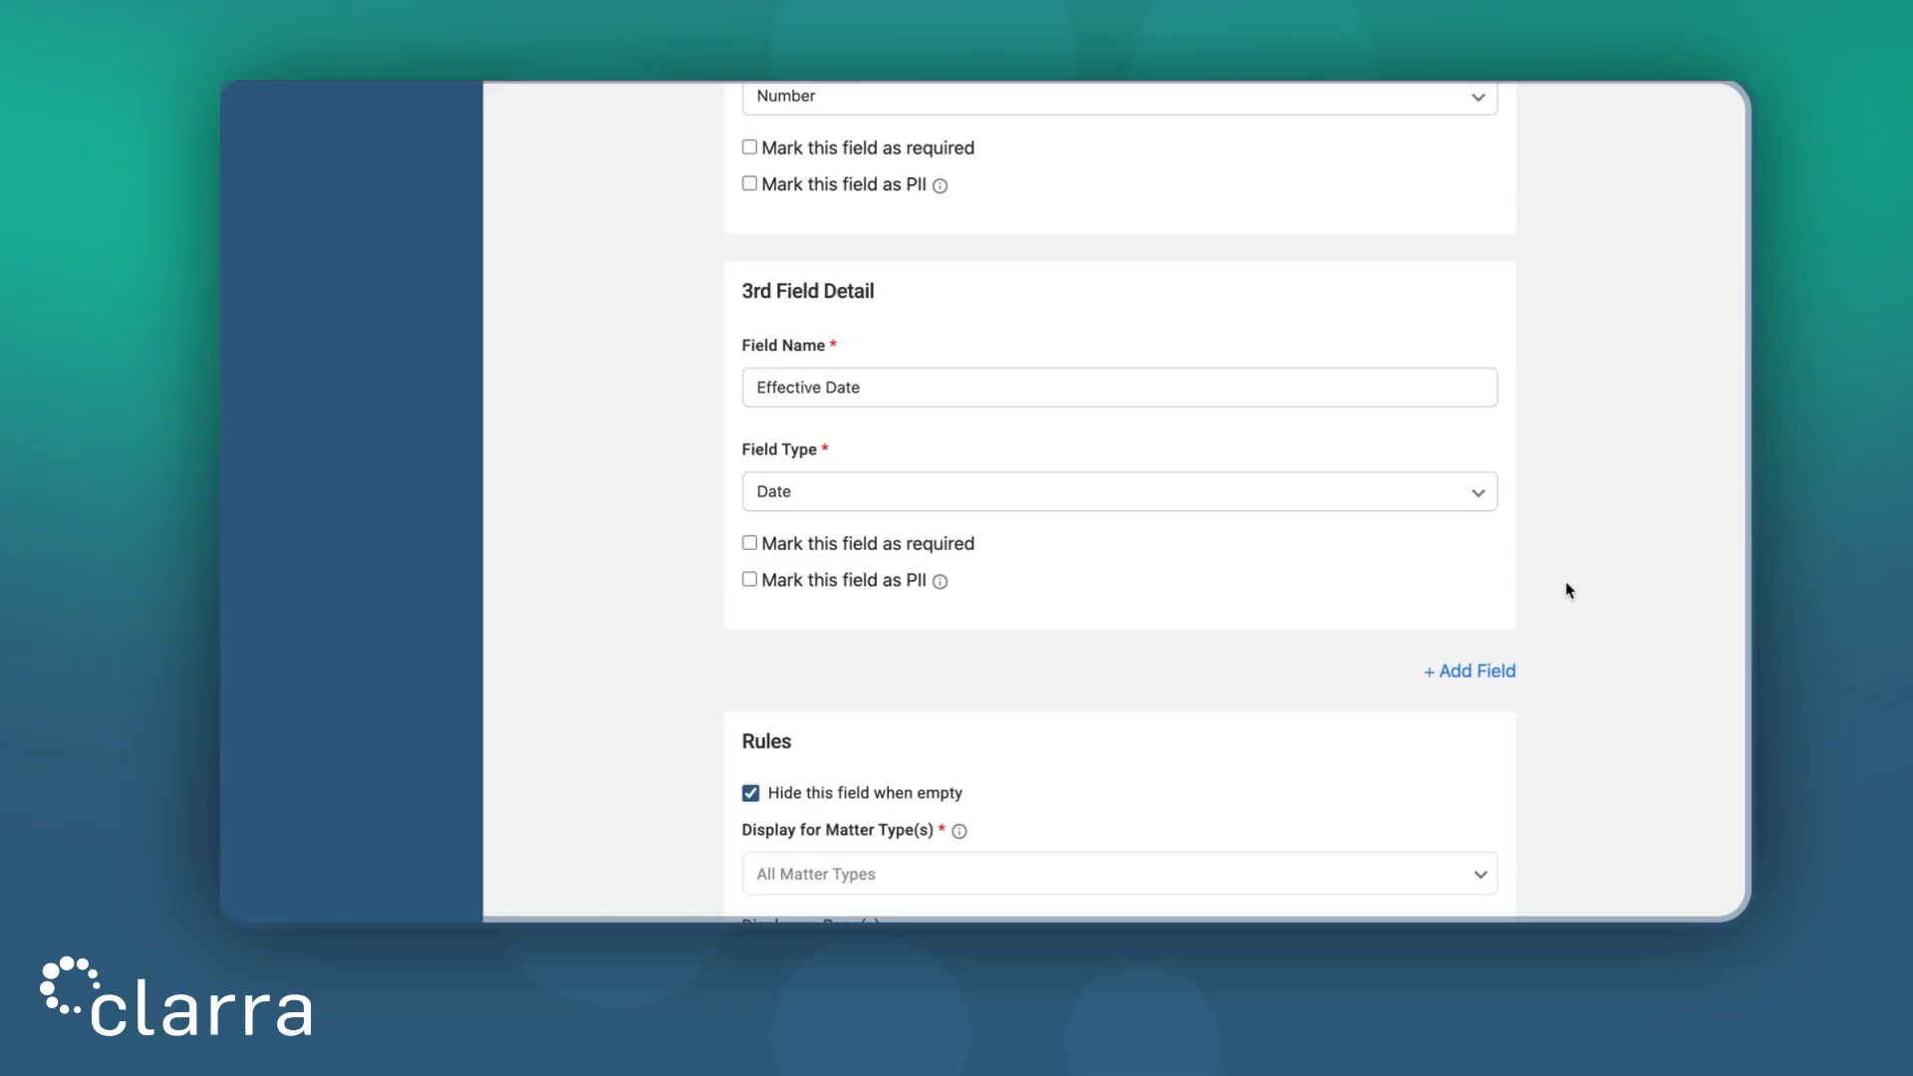
click(1506, 676)
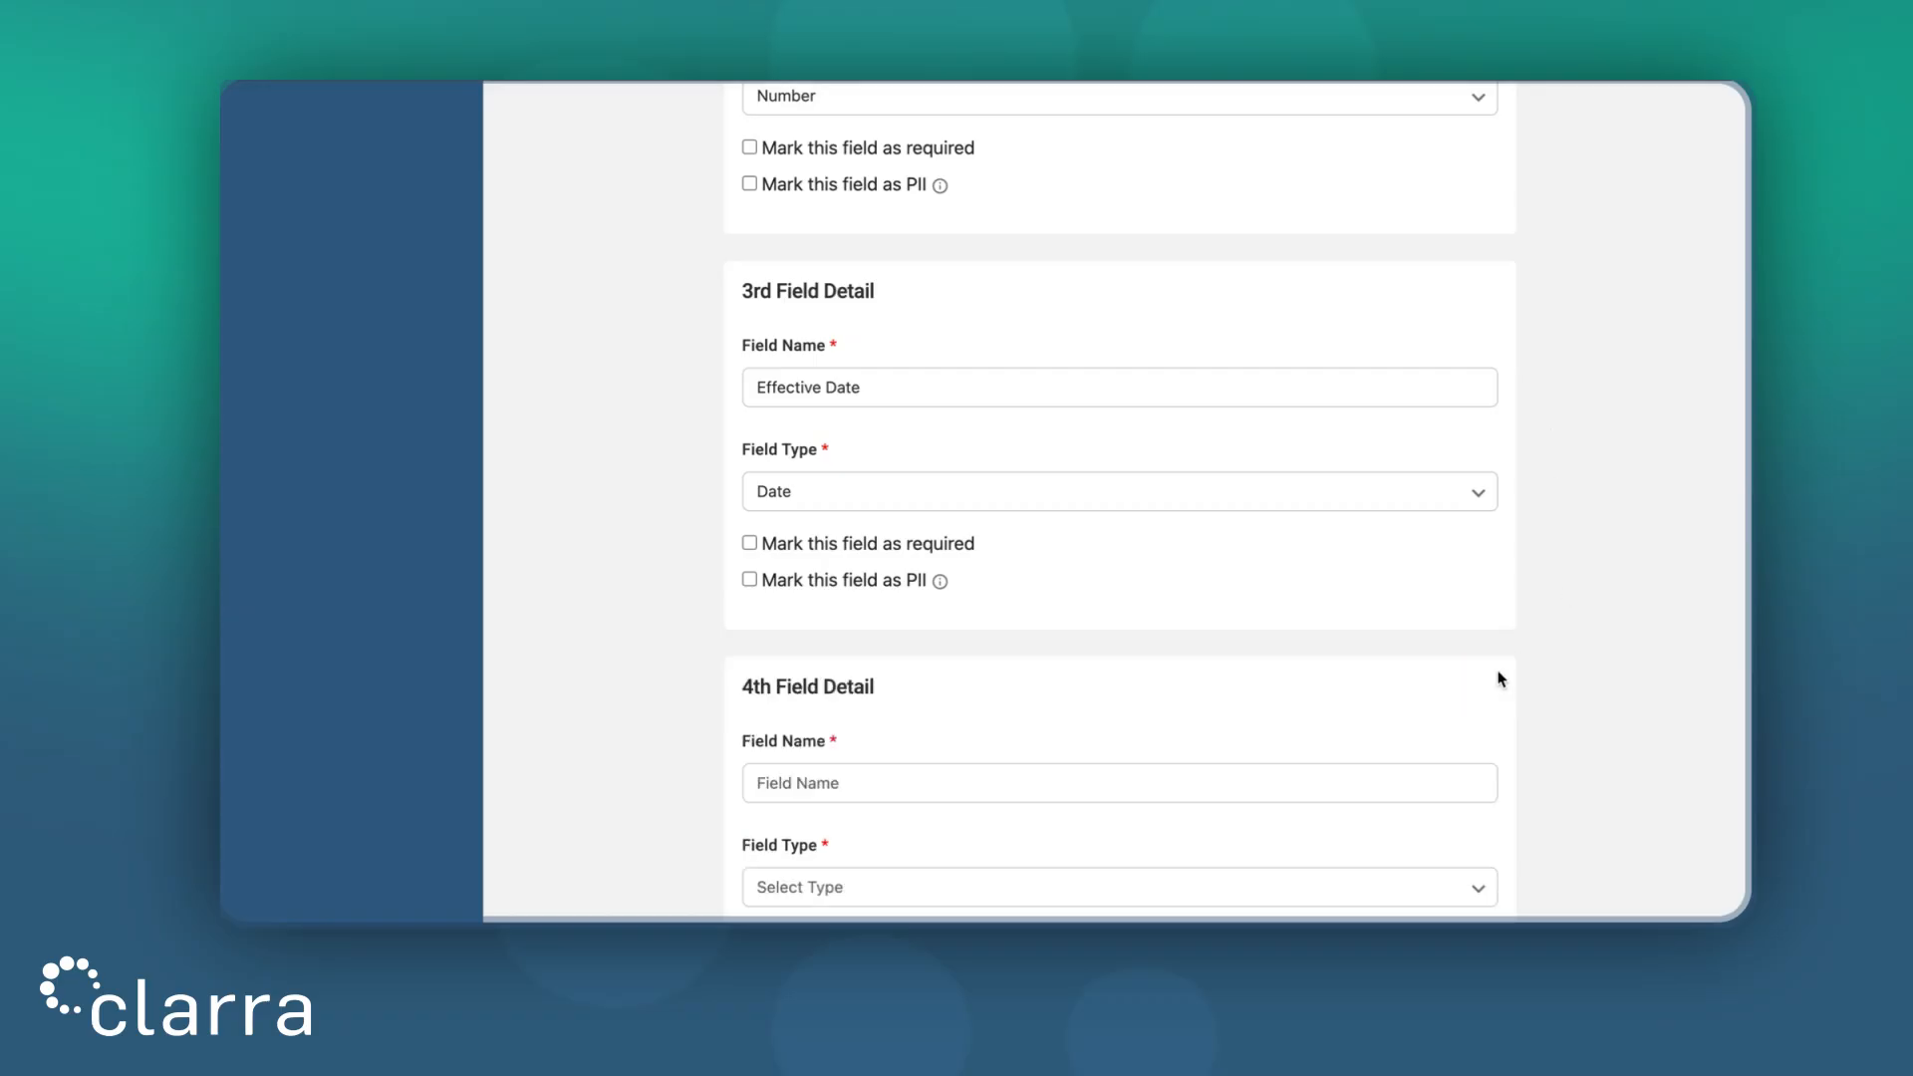
scroll(956, 786, down, 2)
click(890, 646)
text(d)
key(BackSpace)
text(Dedu)
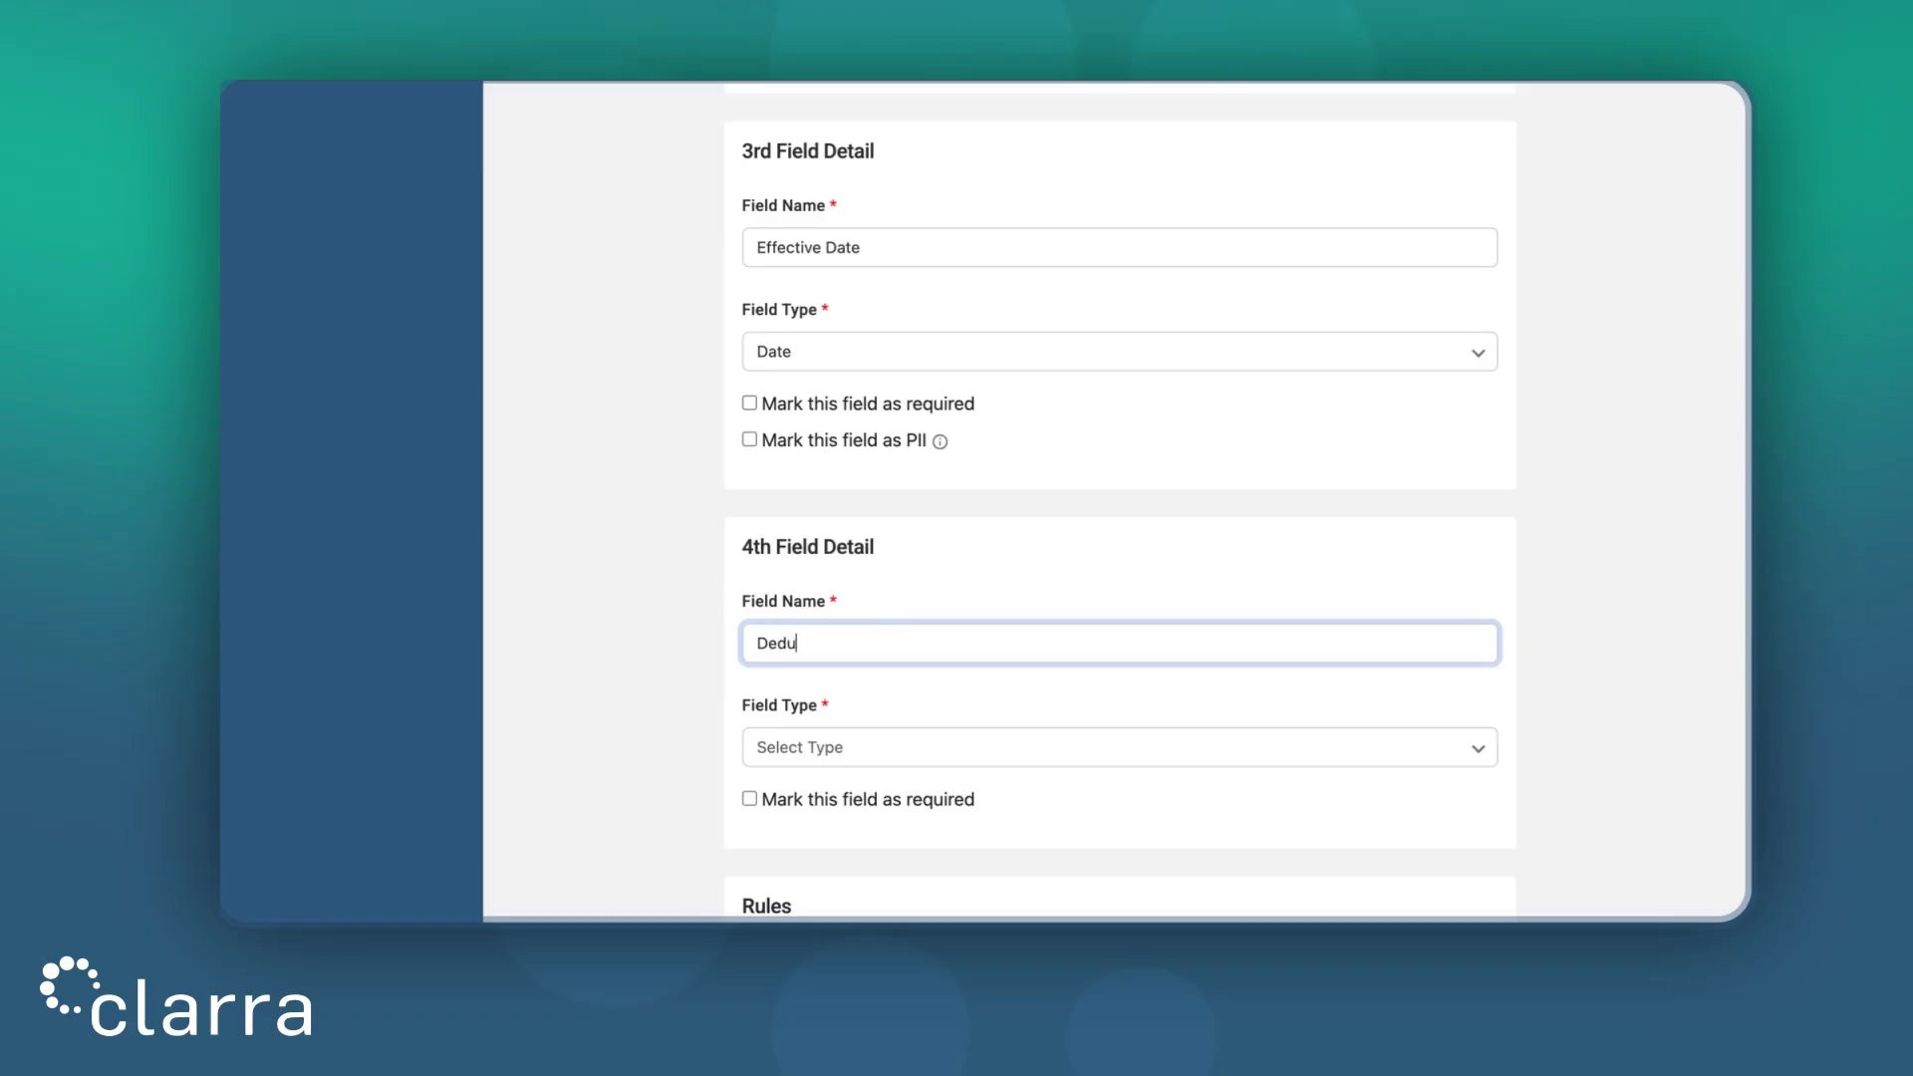
text(ctible Met?)
click(977, 595)
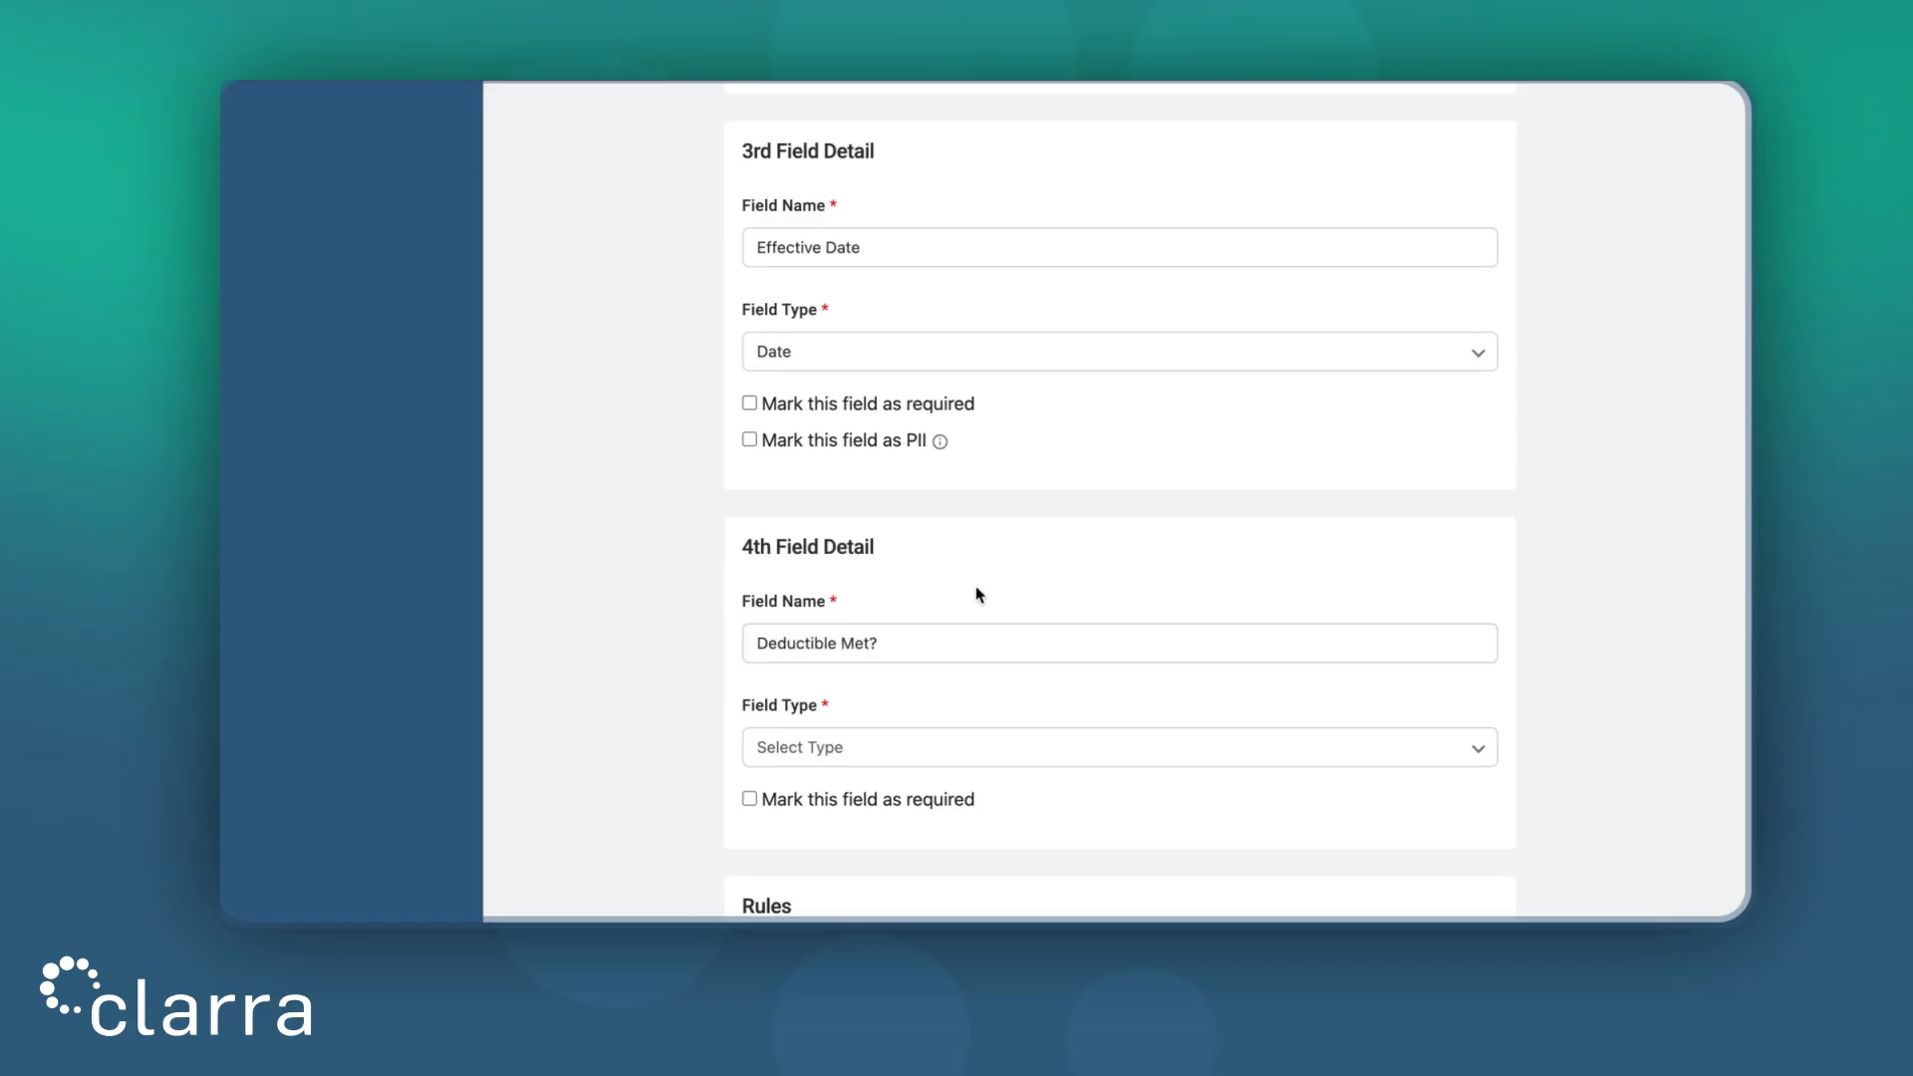
Set the "Deductible Met?" field's type to Dropdown select
scroll(978, 595, down, 1)
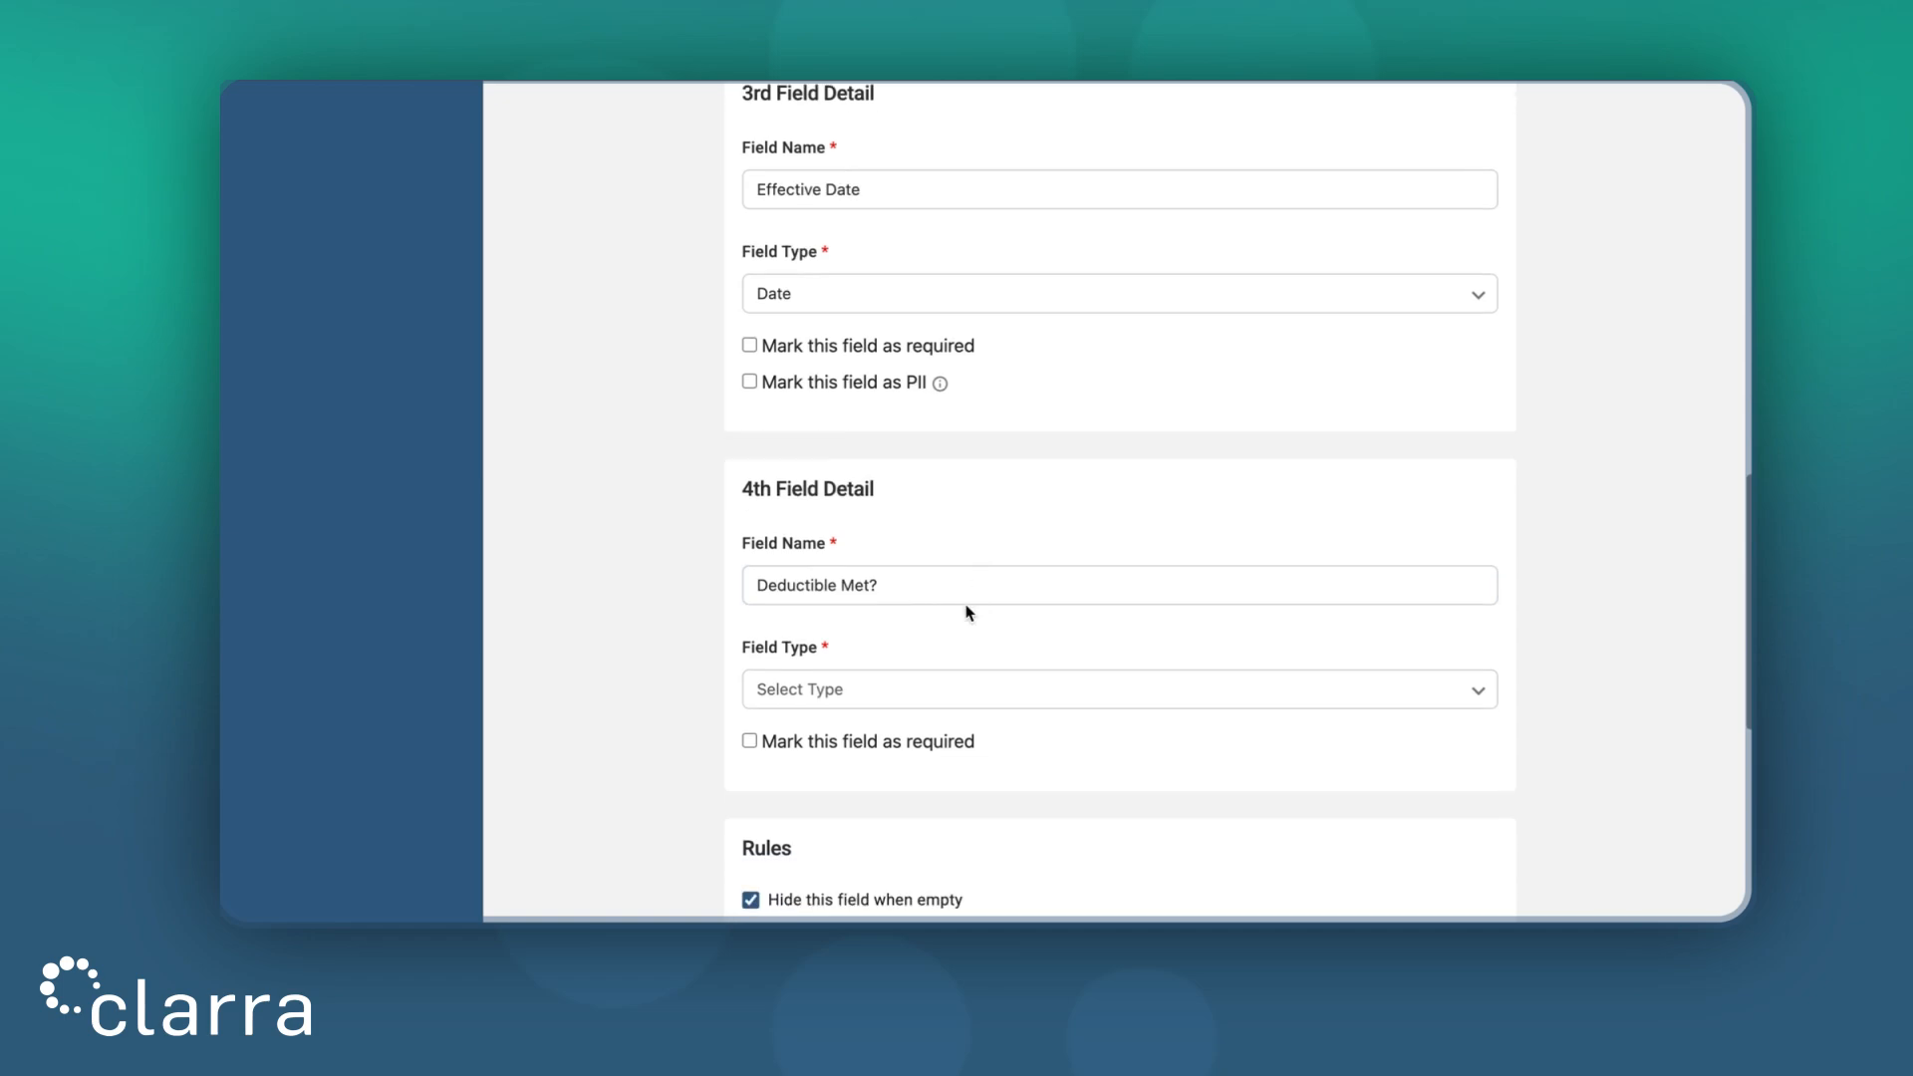
click(940, 689)
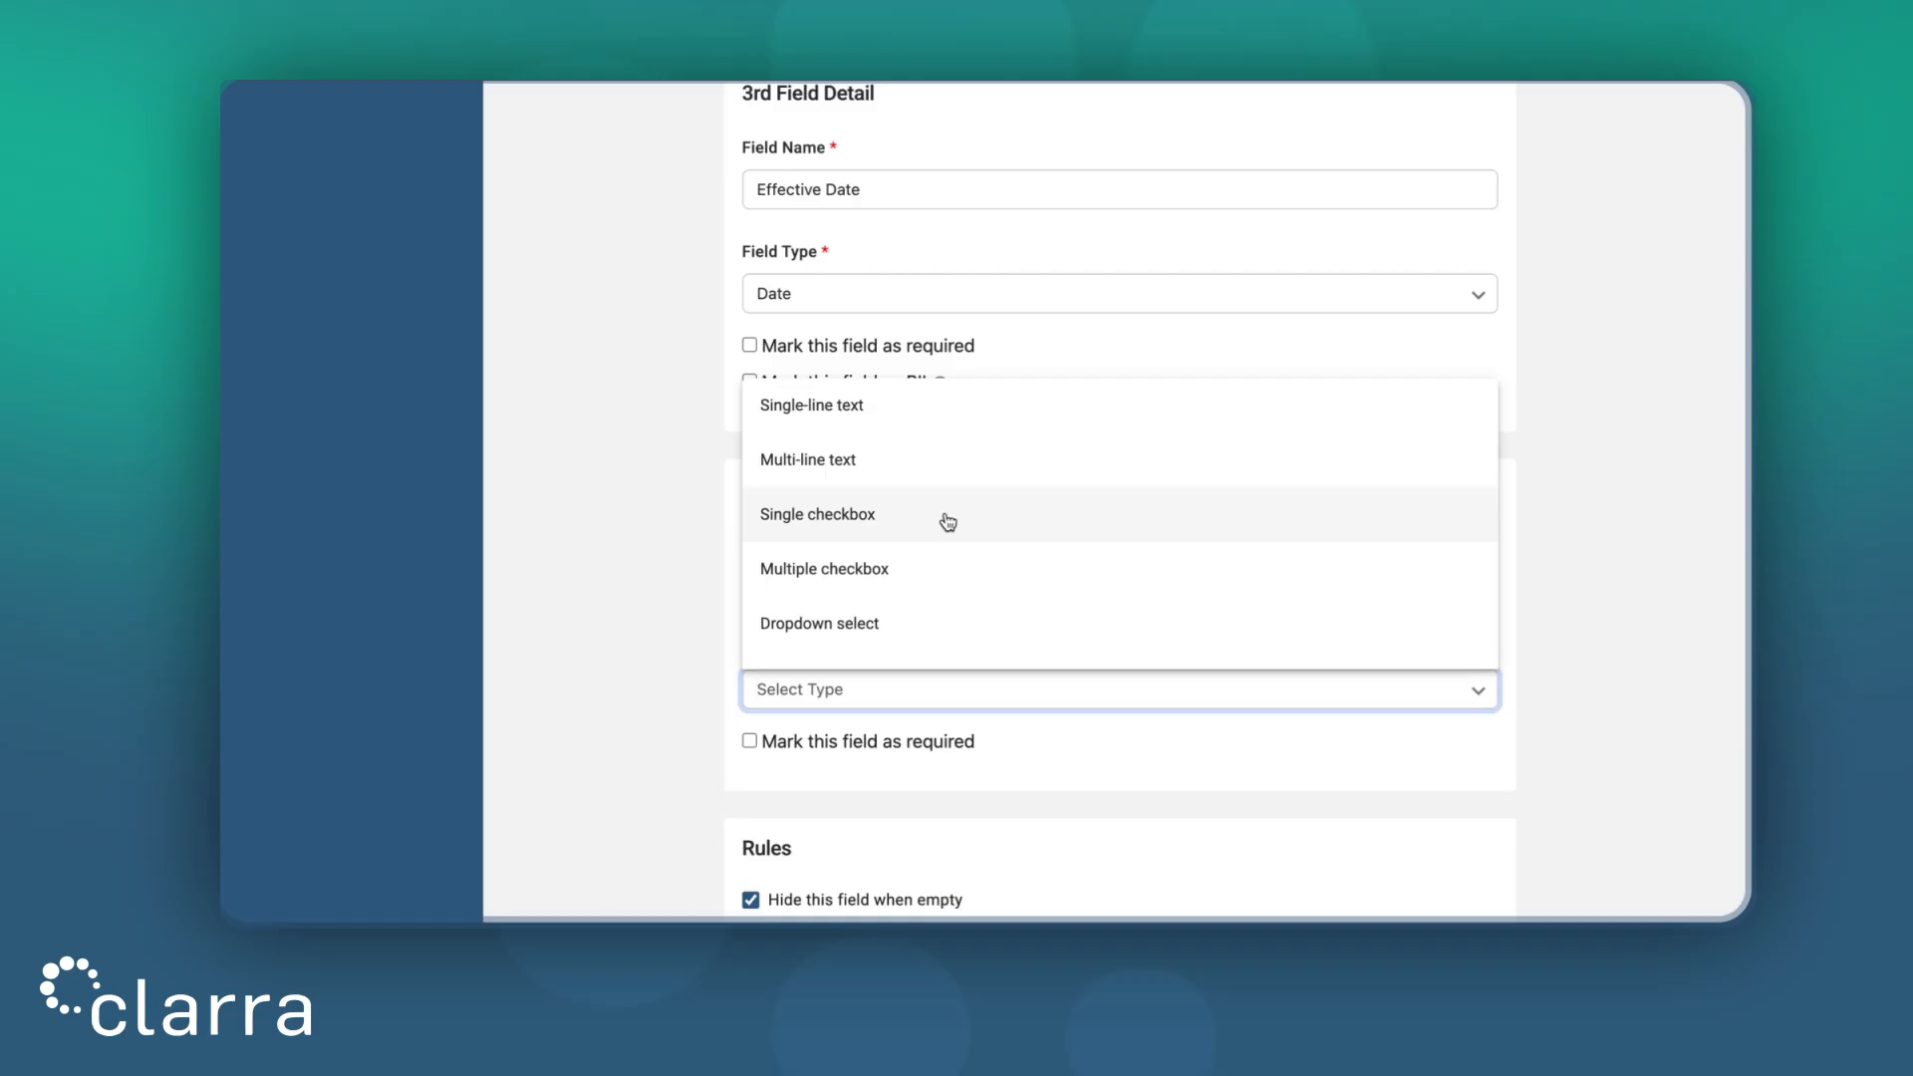
click(923, 622)
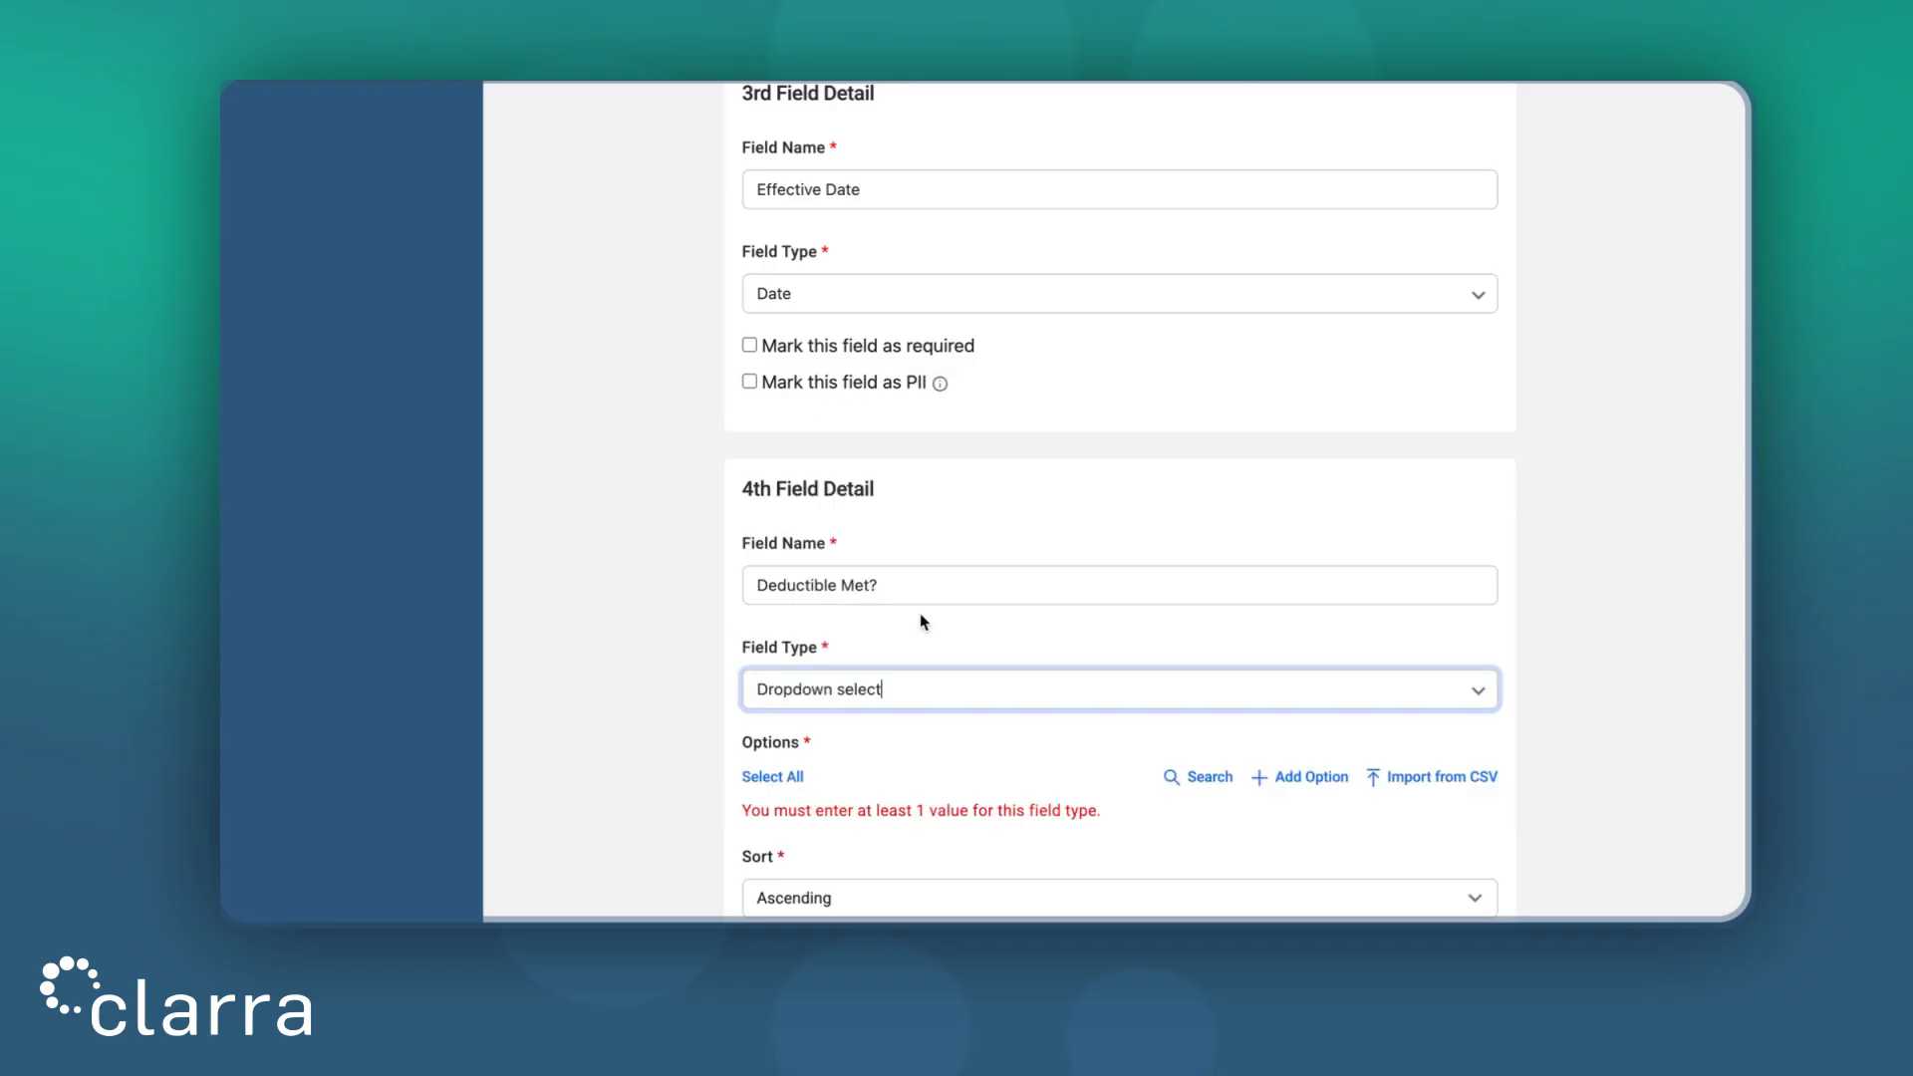
Add the options Yes and No to the "Deductible Met?" dropdown field
scroll(966, 631, down, 2)
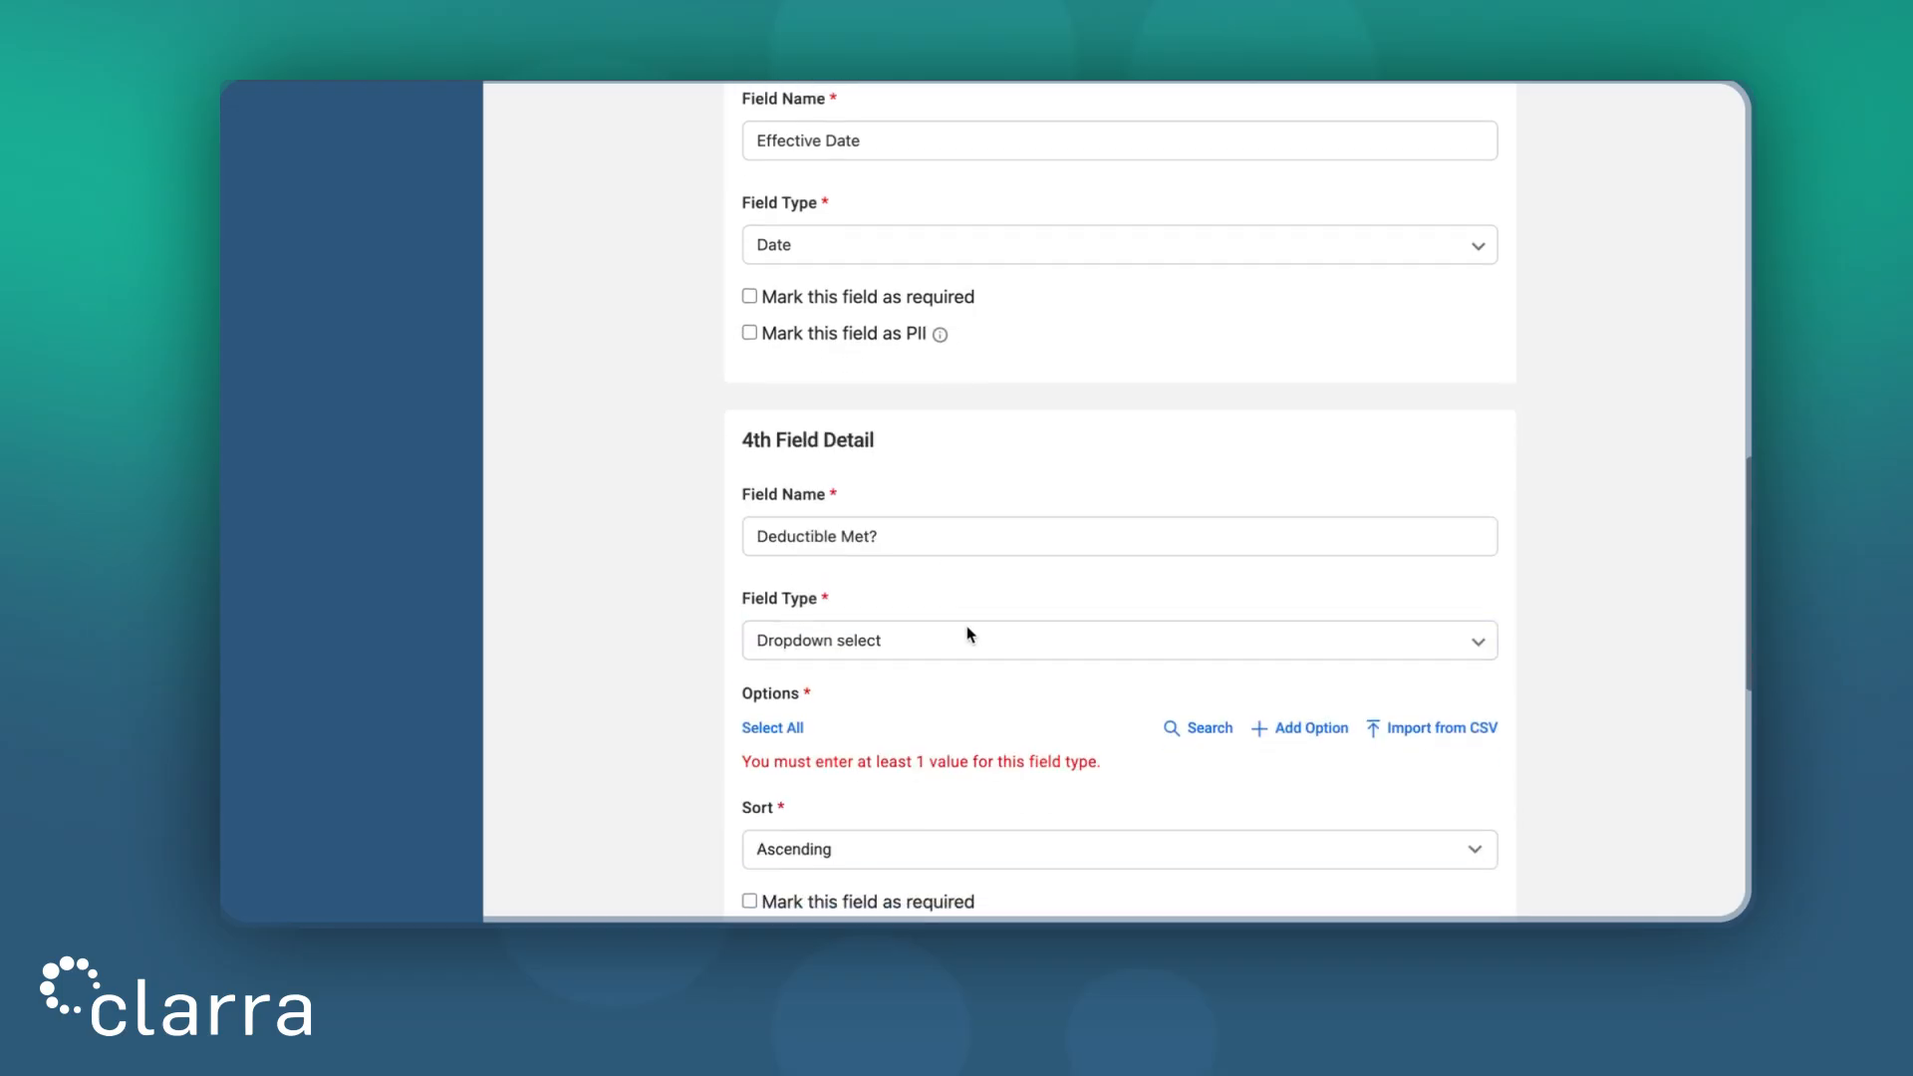
click(1295, 654)
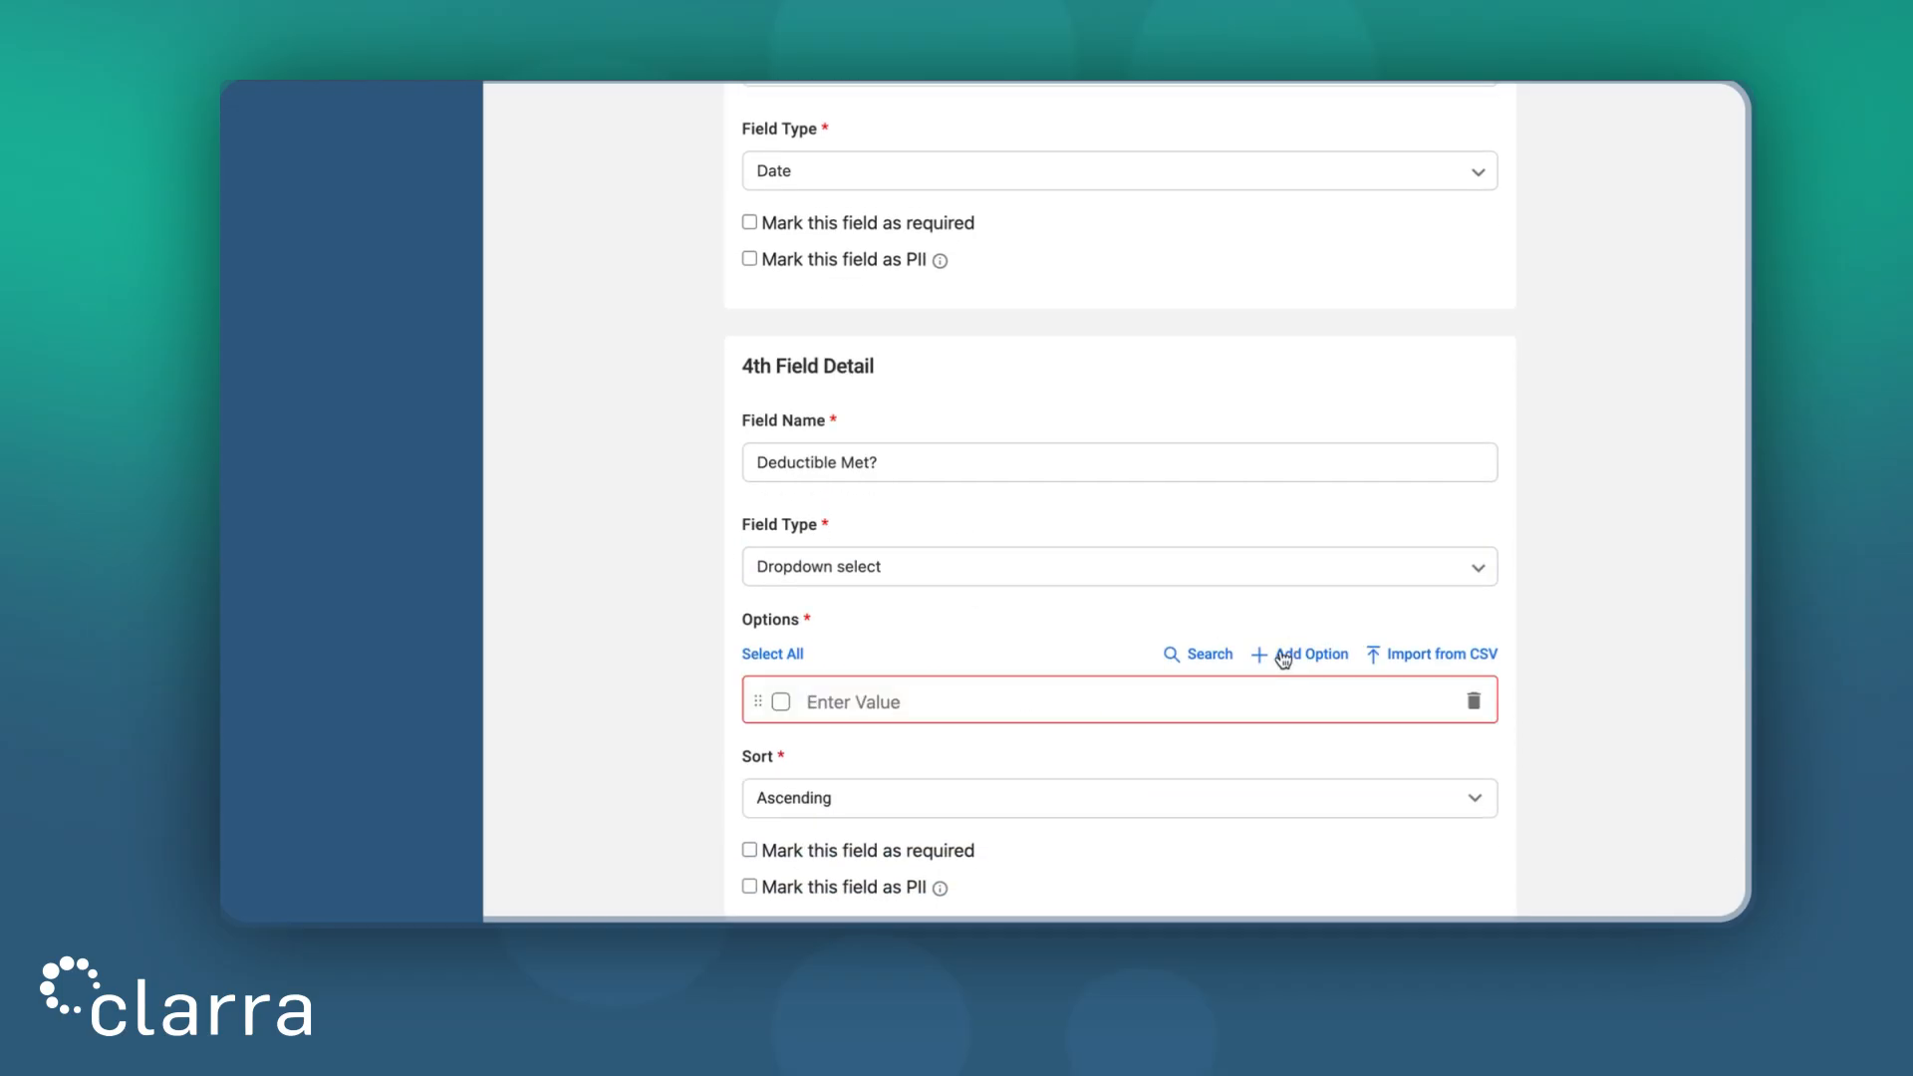
scroll(1010, 625, down, 1)
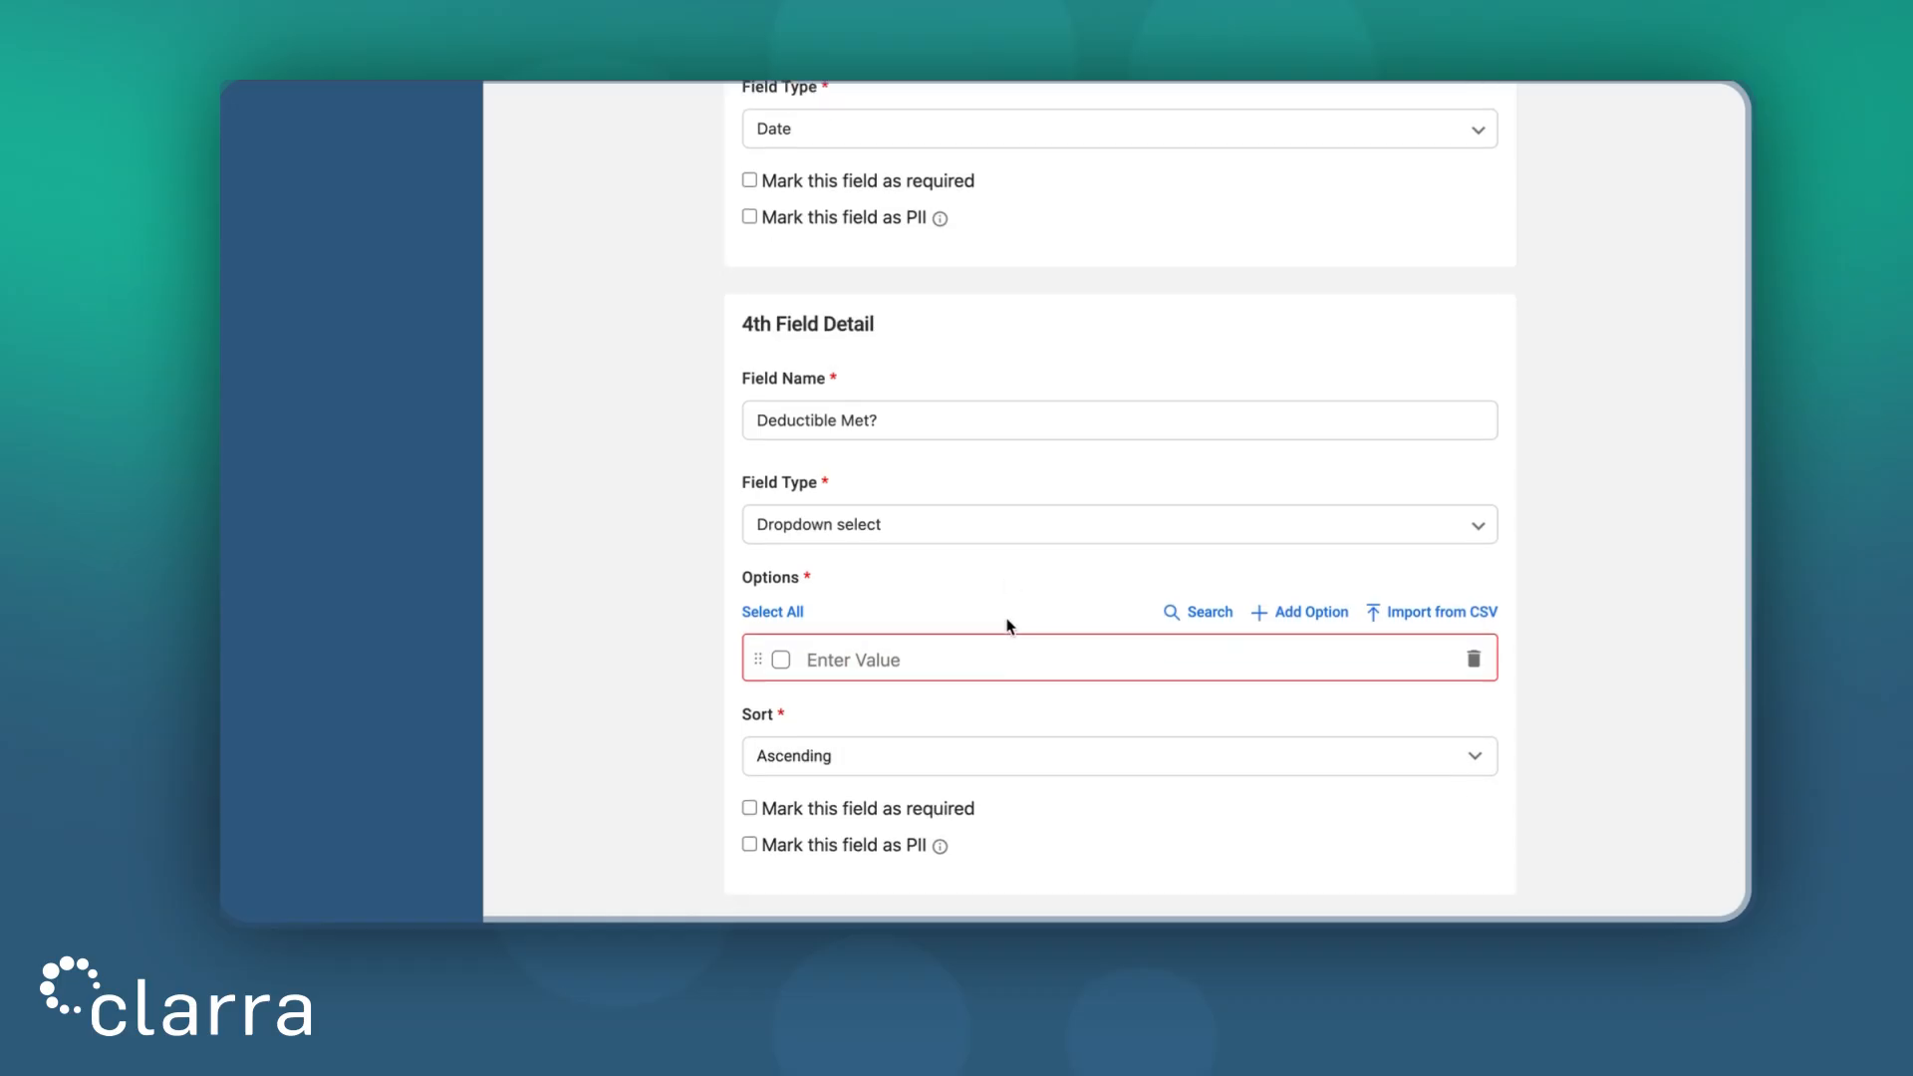
click(941, 661)
text(Yes)
click(1325, 624)
click(1076, 660)
text(No)
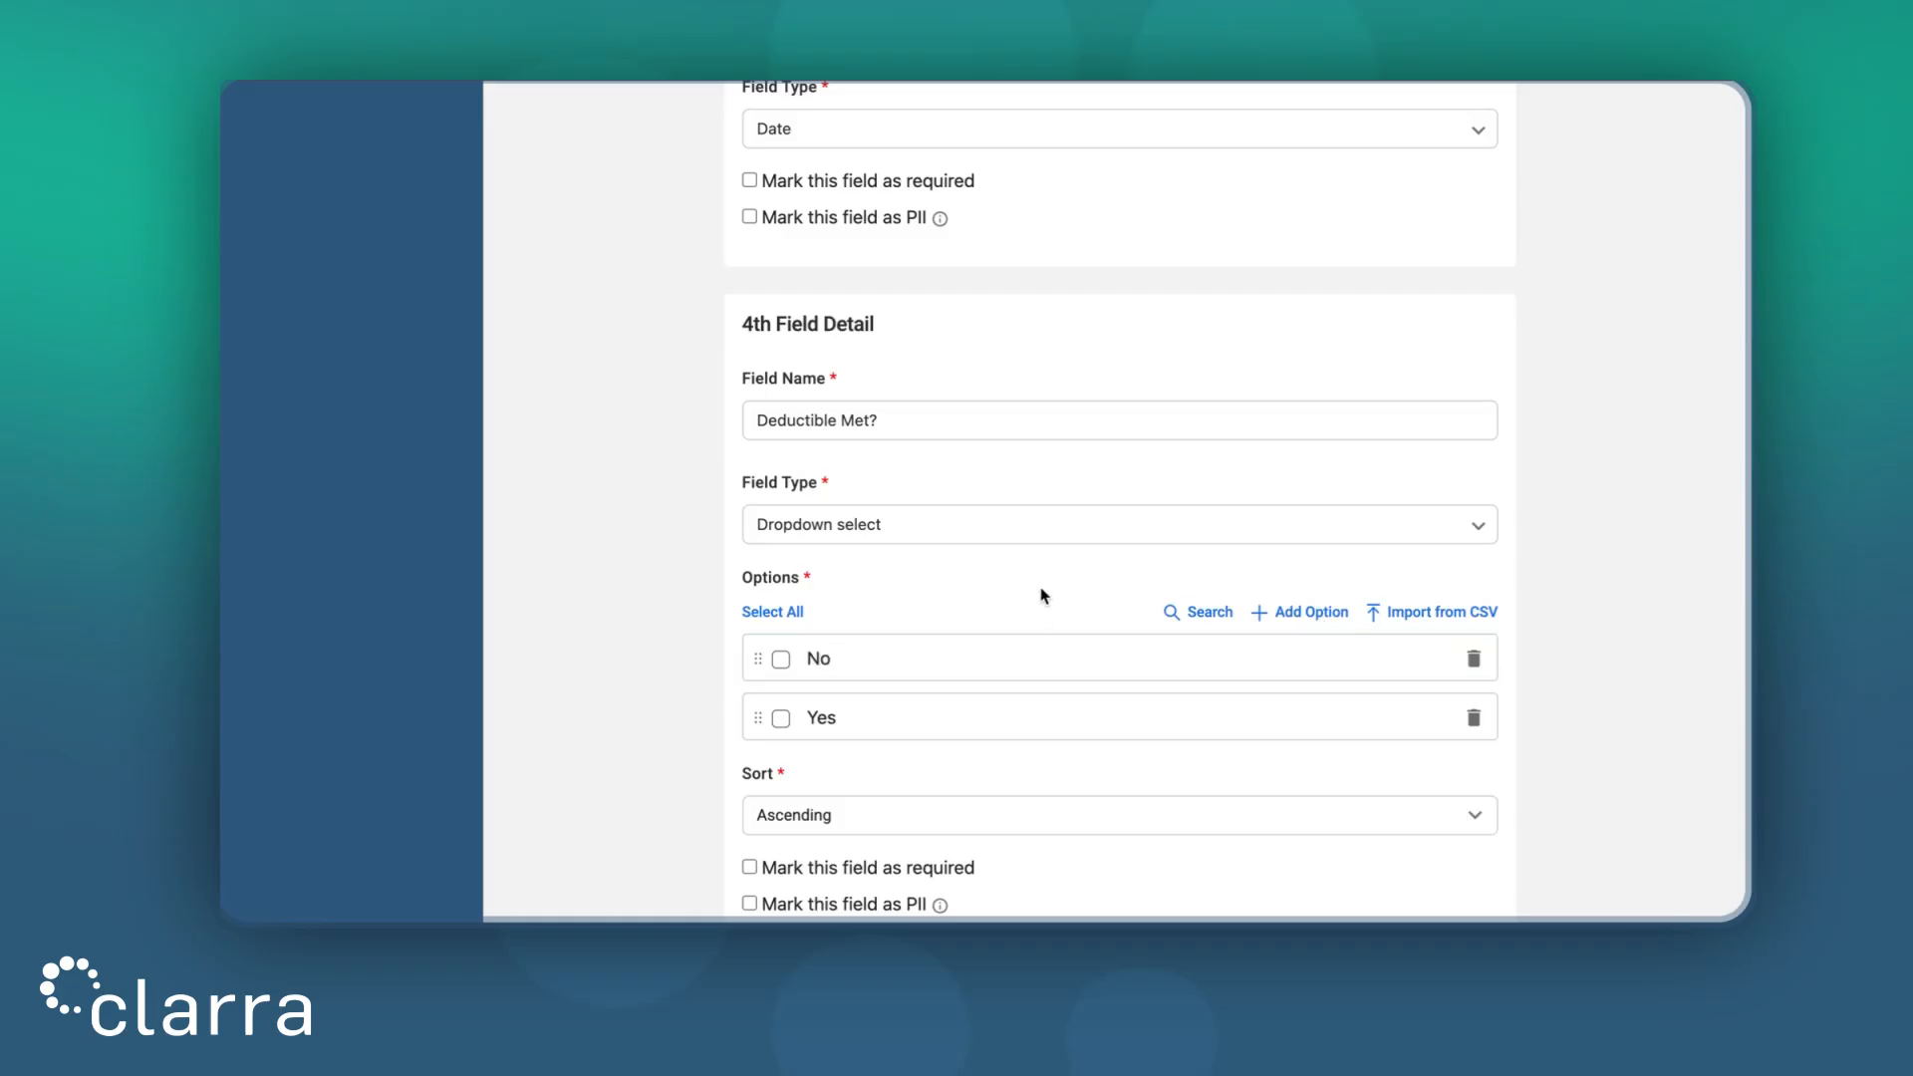
Look at the available sort orders for the "Deductible Met?" options without changing the order
scroll(1044, 595, down, 1)
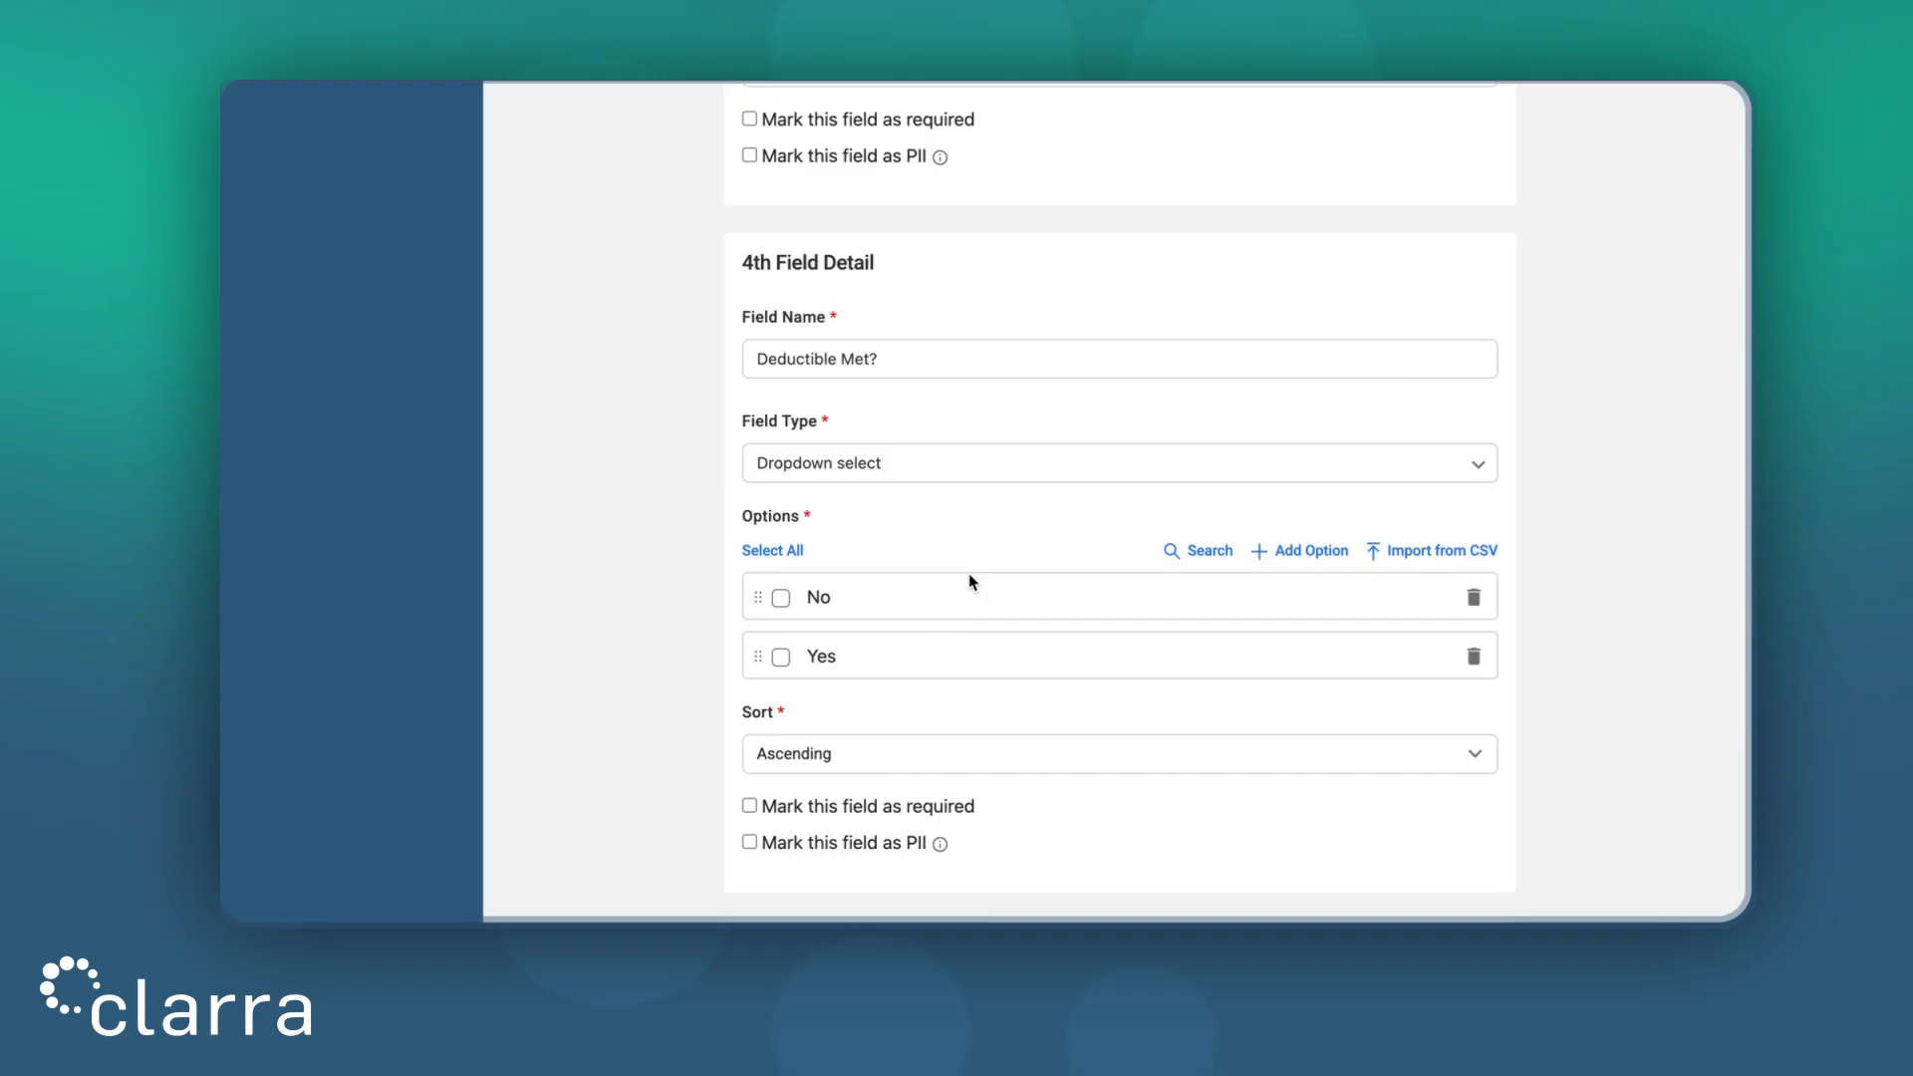
scroll(968, 576, down, 1)
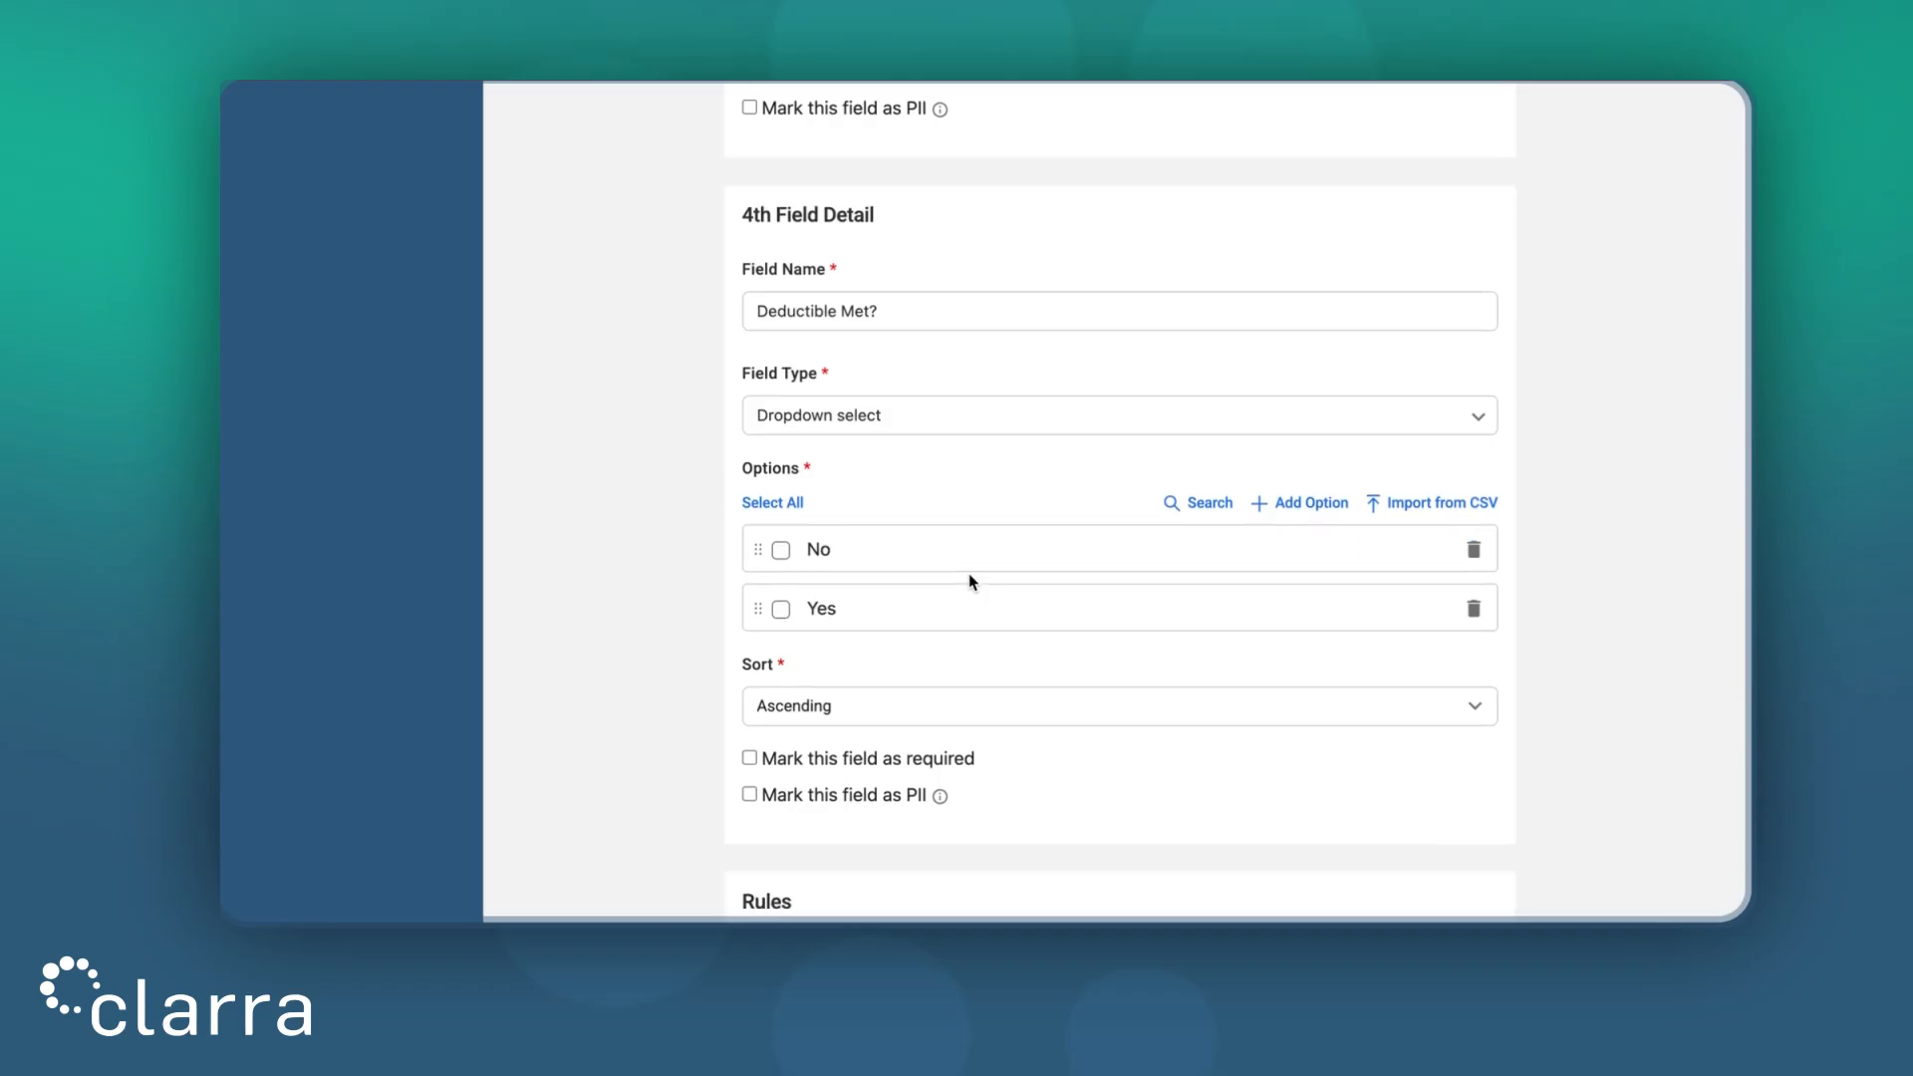
click(833, 709)
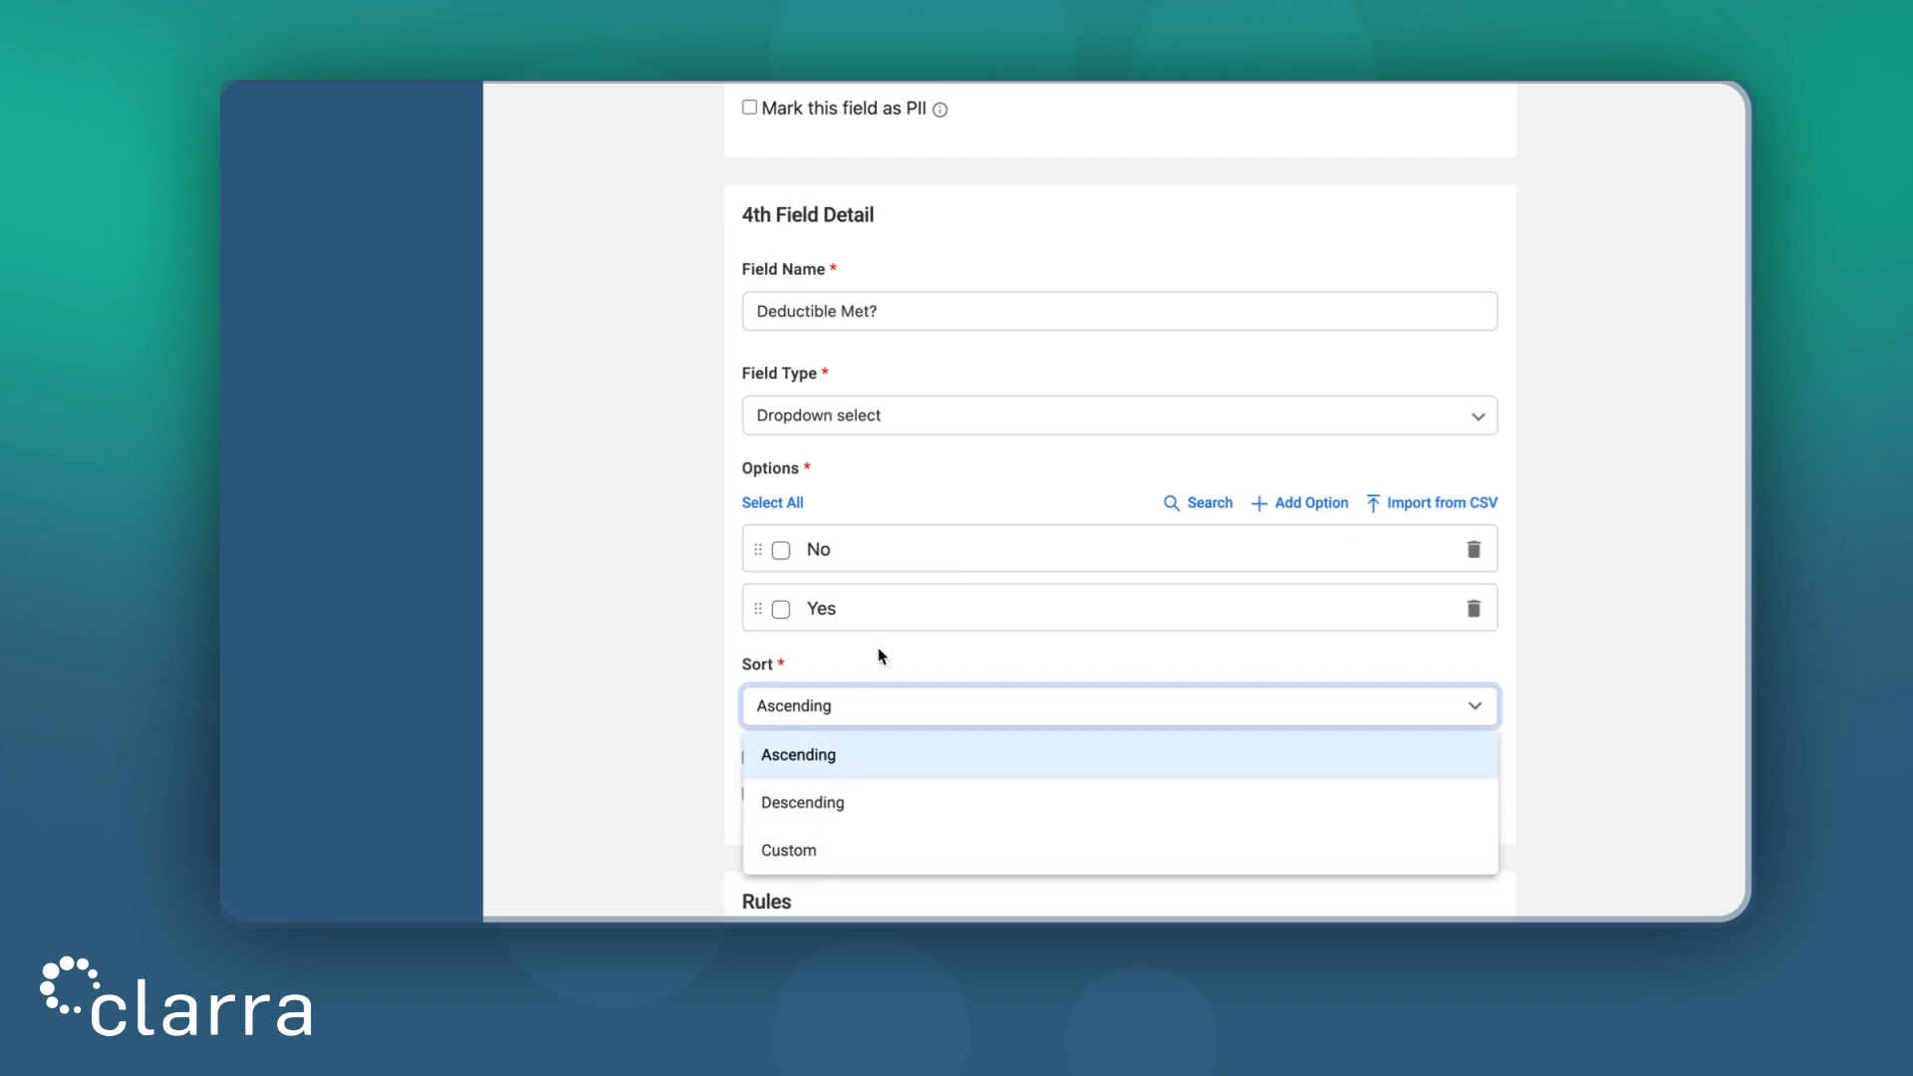
click(1540, 570)
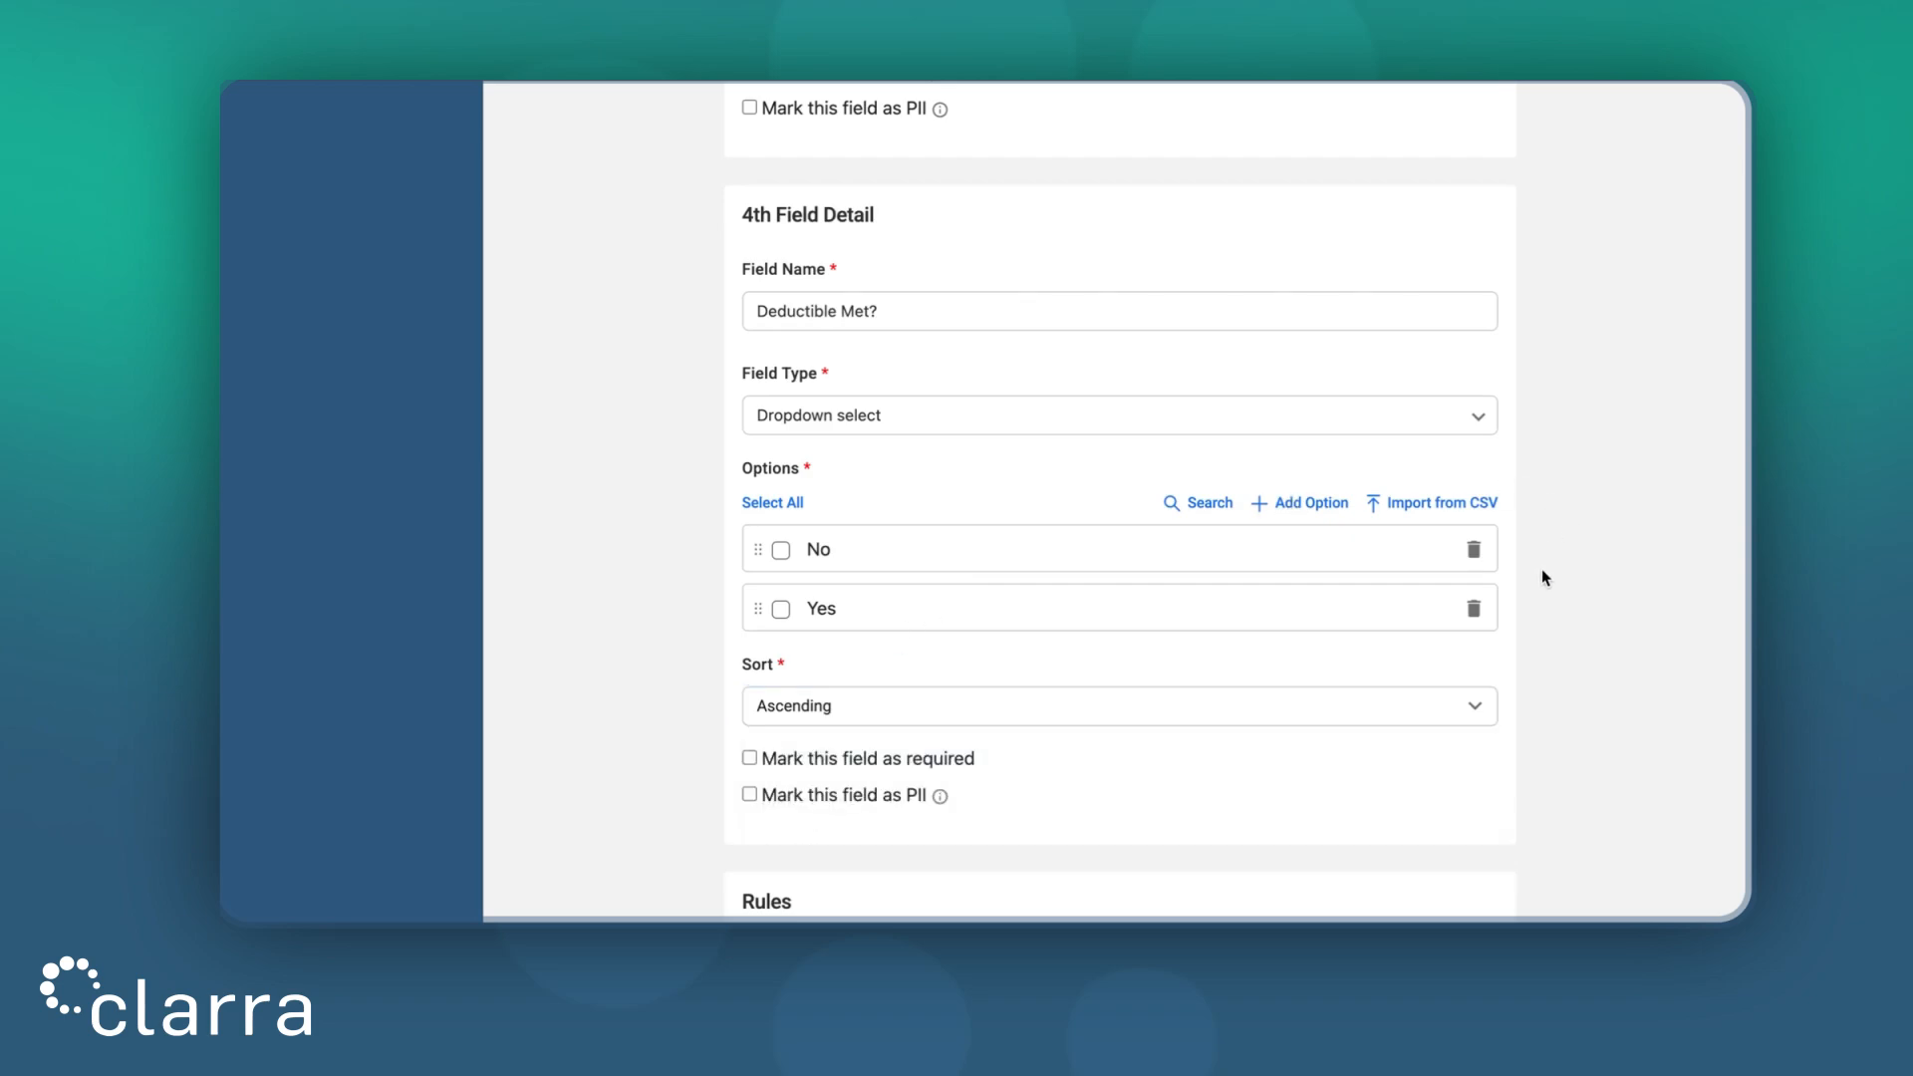
Turn off hiding when empty in the Medical Provider group's rules
scroll(1542, 575, down, 4)
scroll(1541, 571, down, 3)
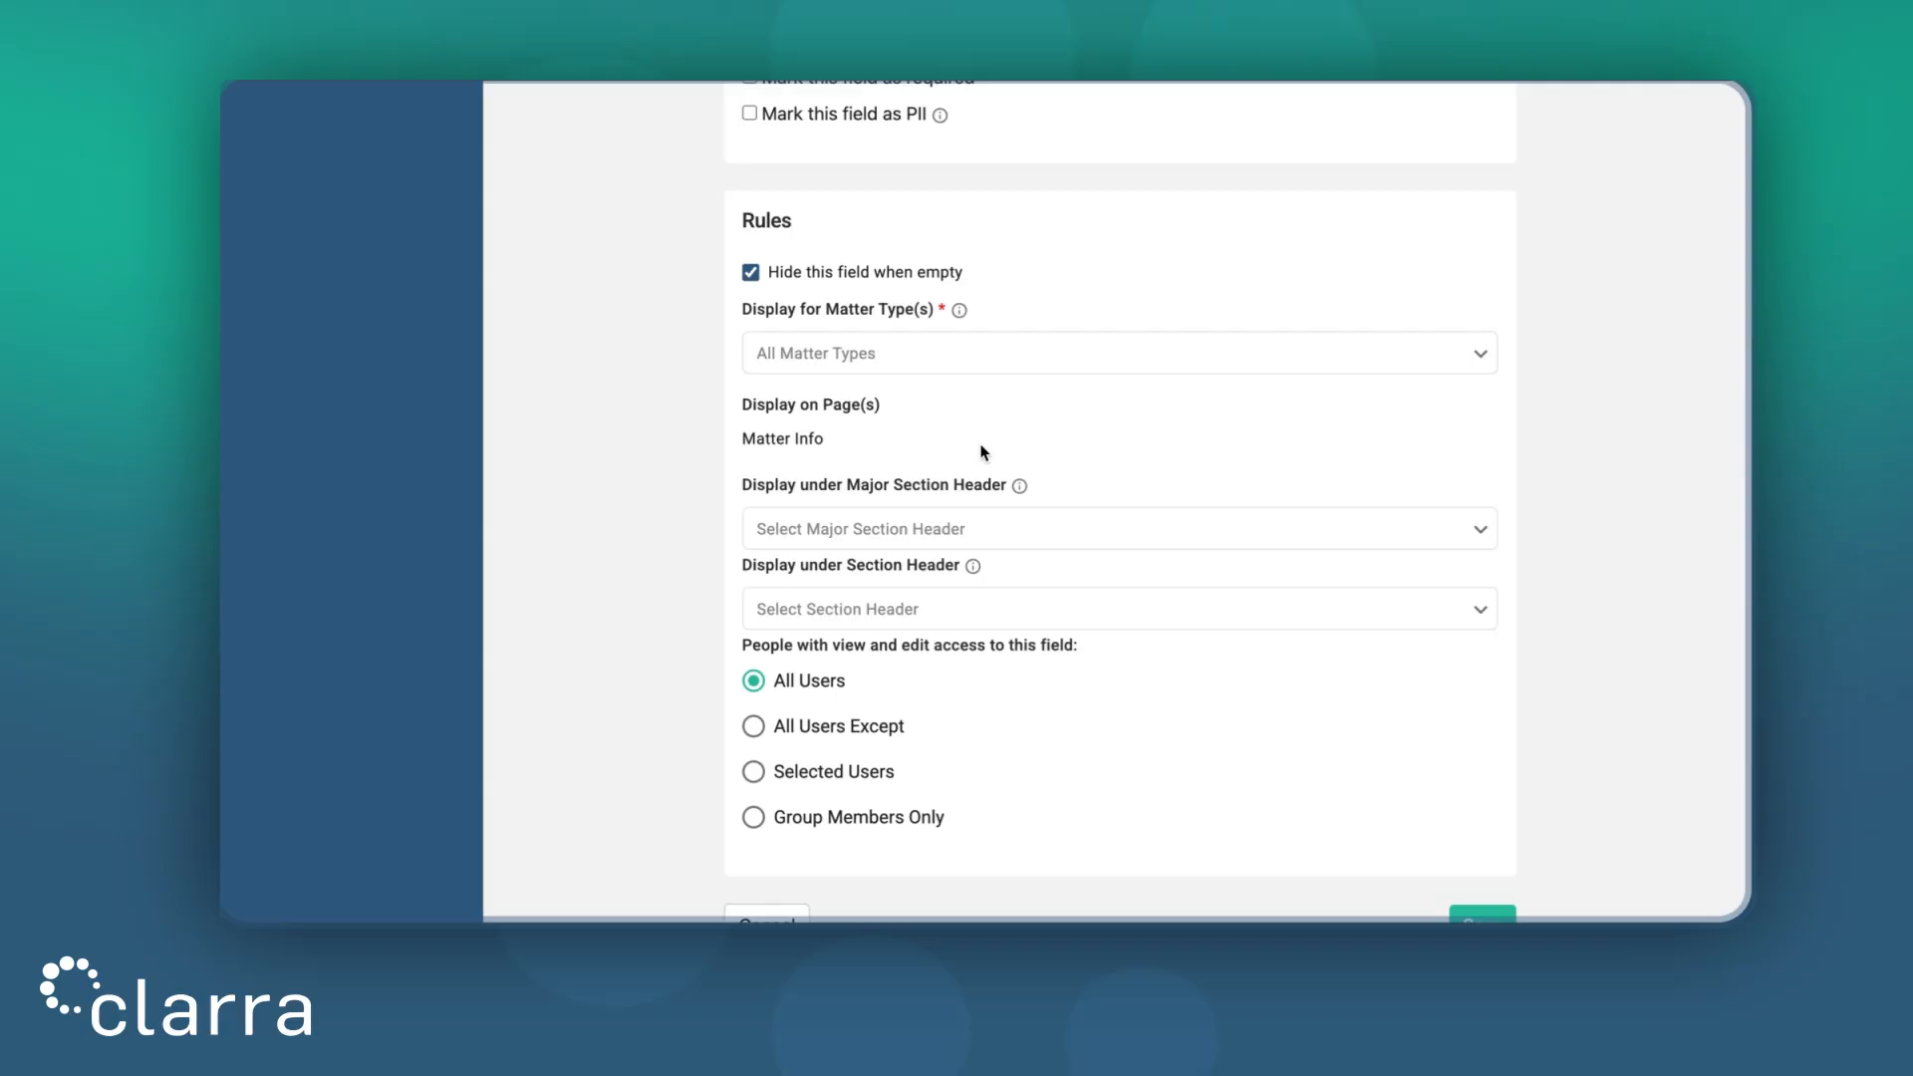
click(752, 272)
Display the group under the Insurance Information major section header and Provider Information section header, and save the property
click(861, 536)
click(863, 645)
click(871, 609)
click(881, 677)
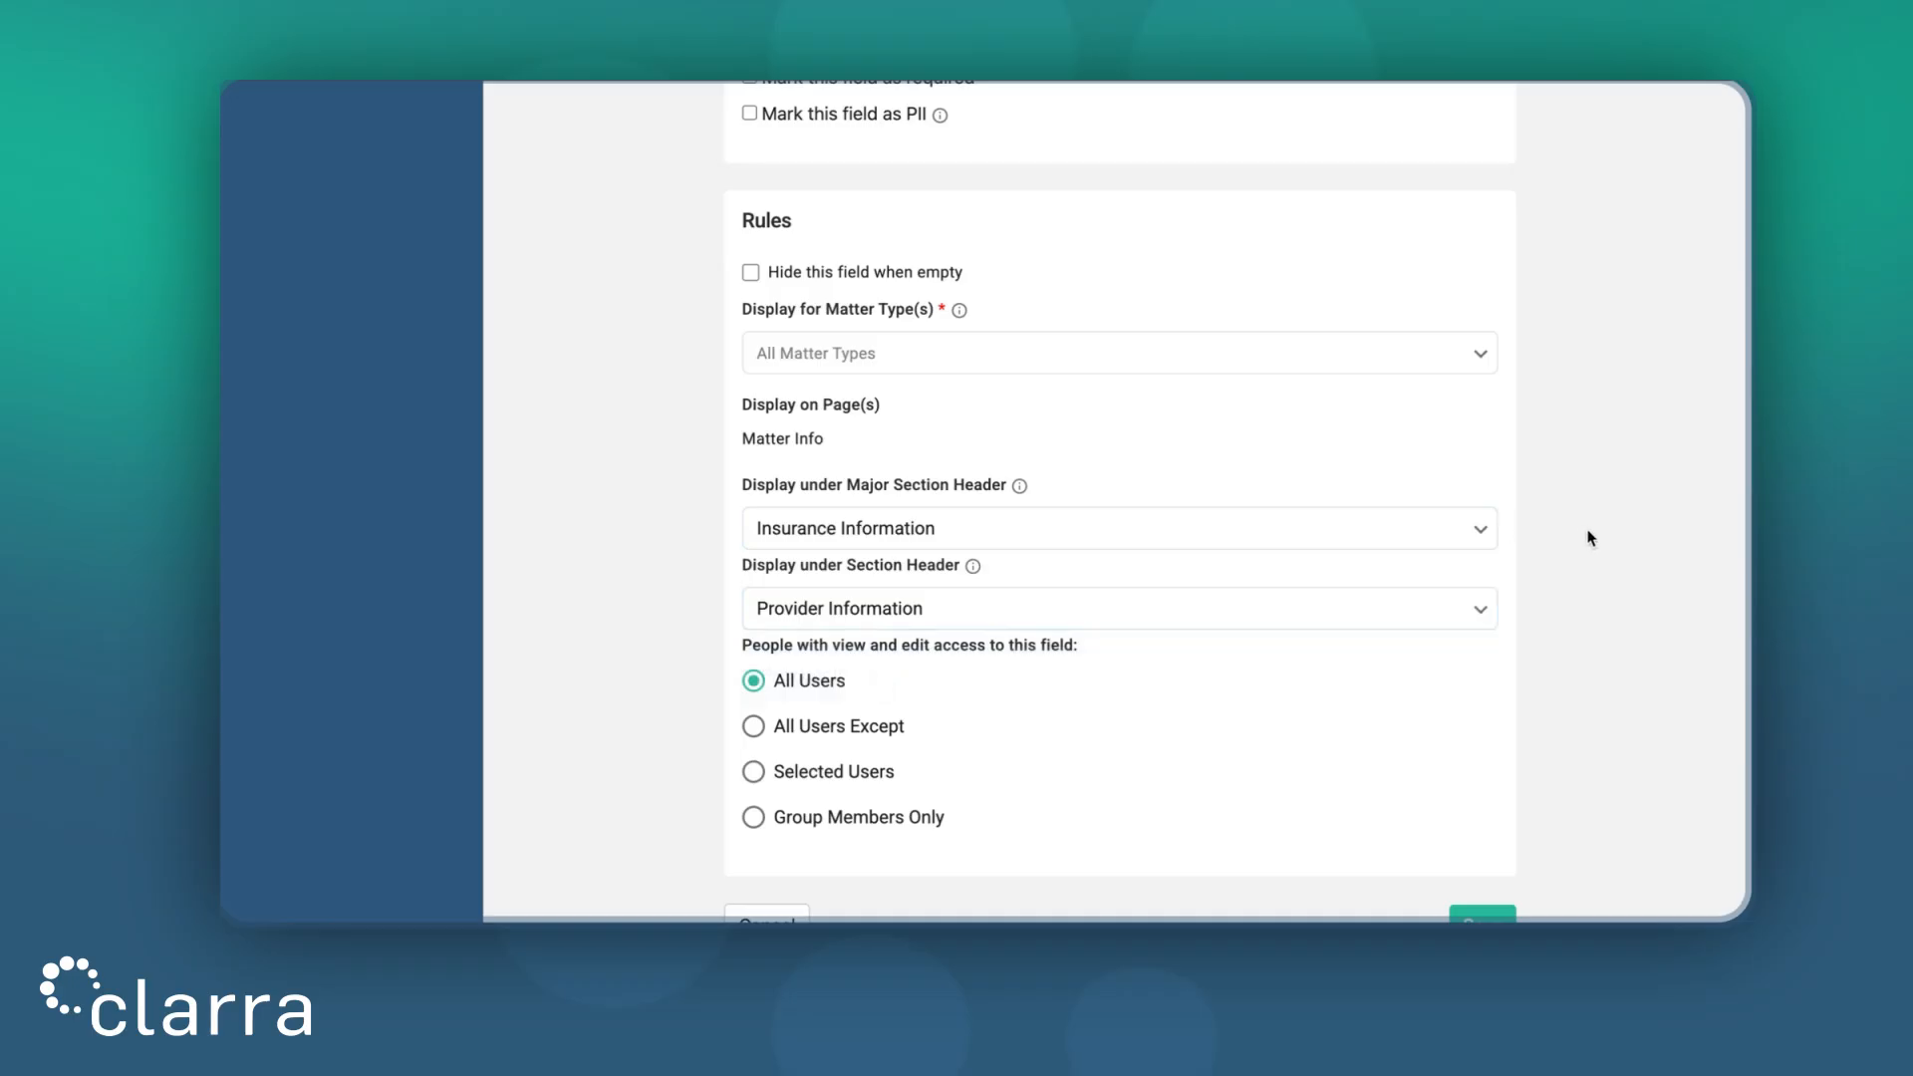
scroll(1590, 538, down, 1)
click(1500, 863)
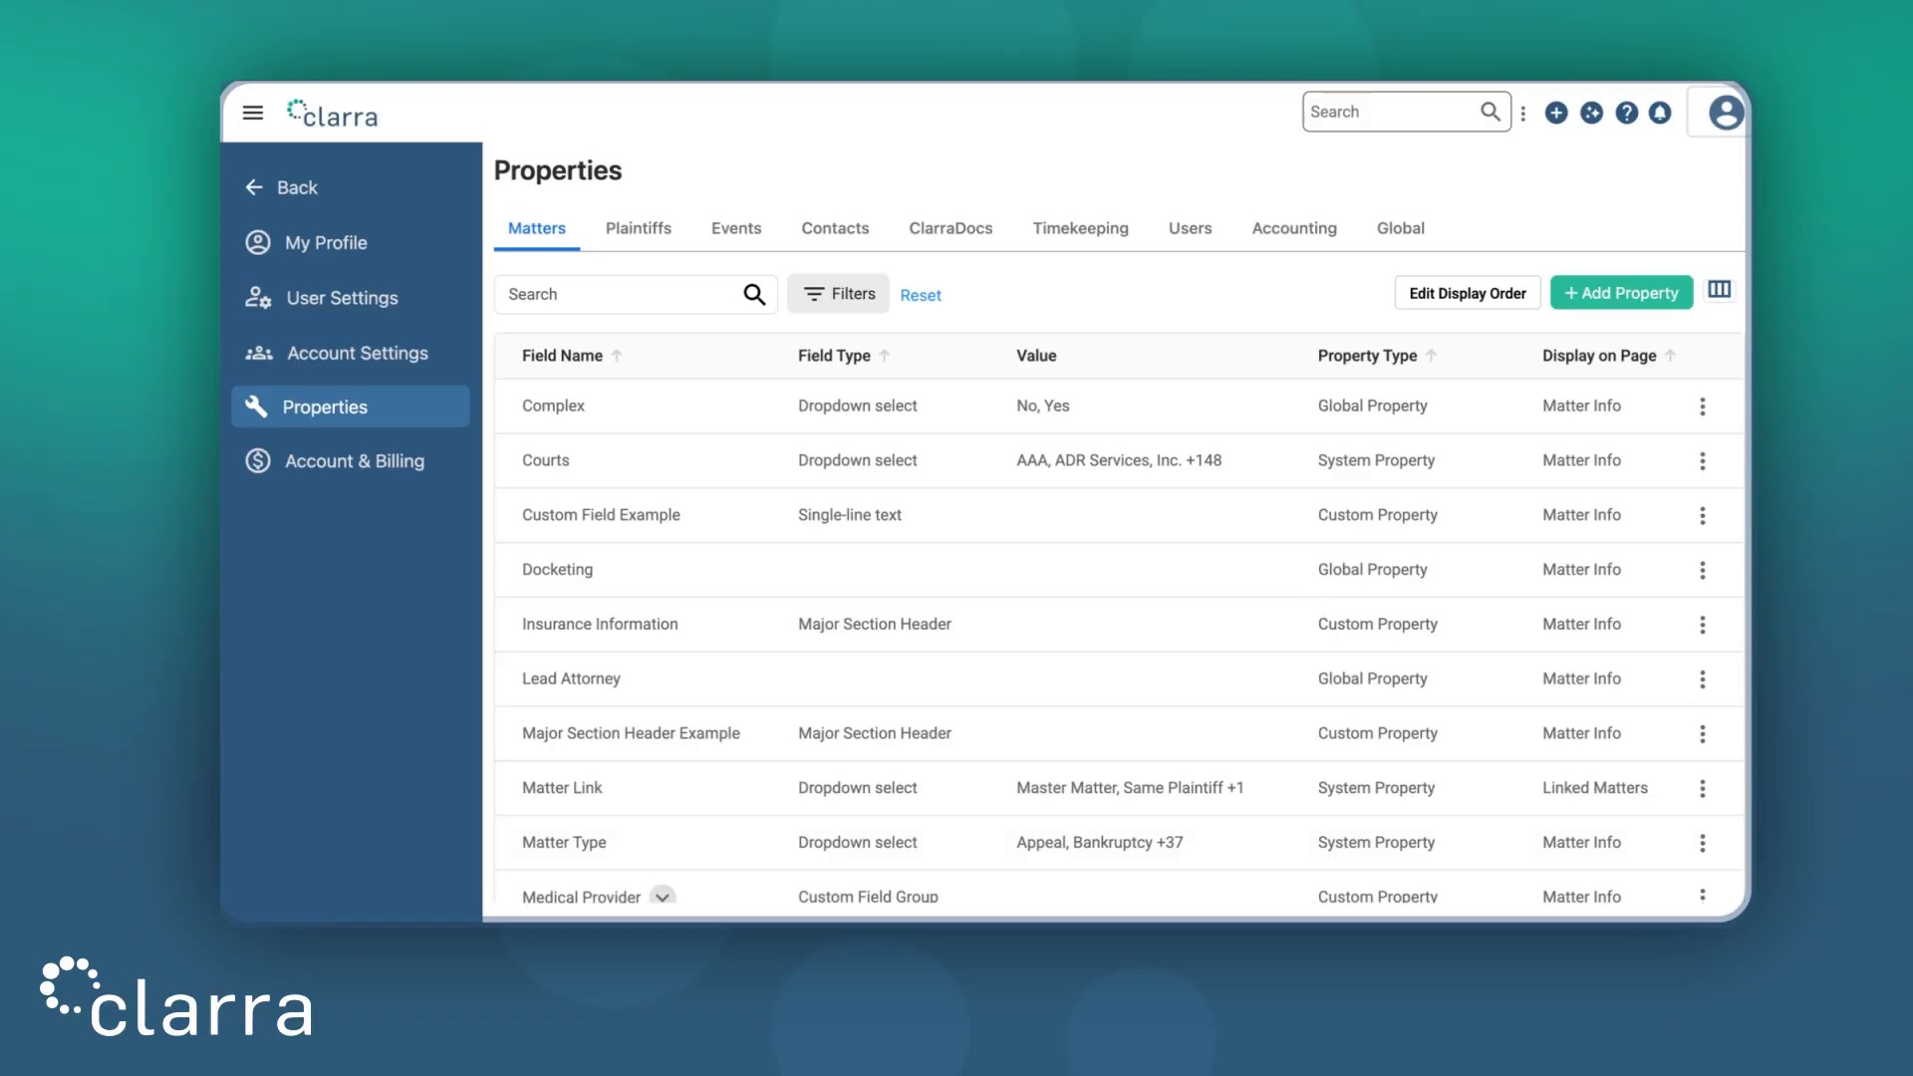
Expand the Medical Provider group in the property list, check its fields across both pages, and collapse it
scroll(993, 703, down, 1)
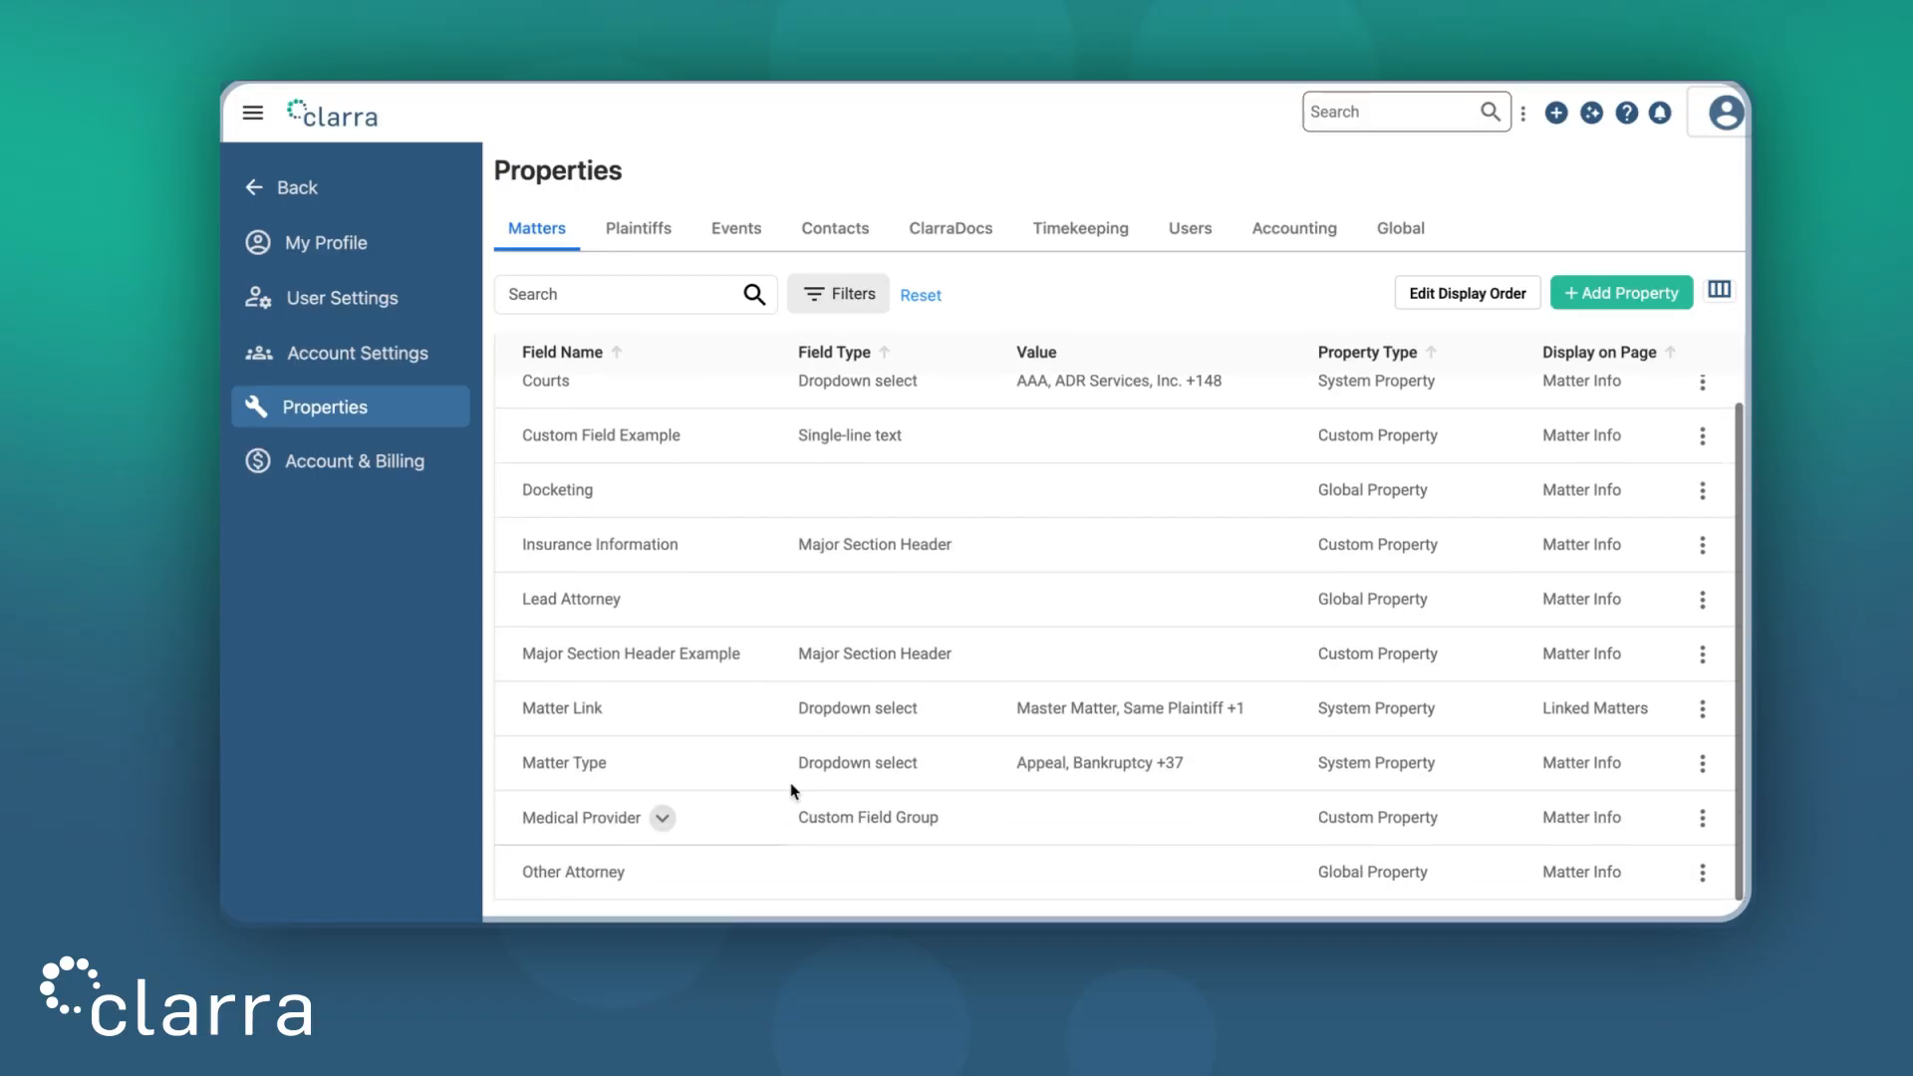
click(662, 823)
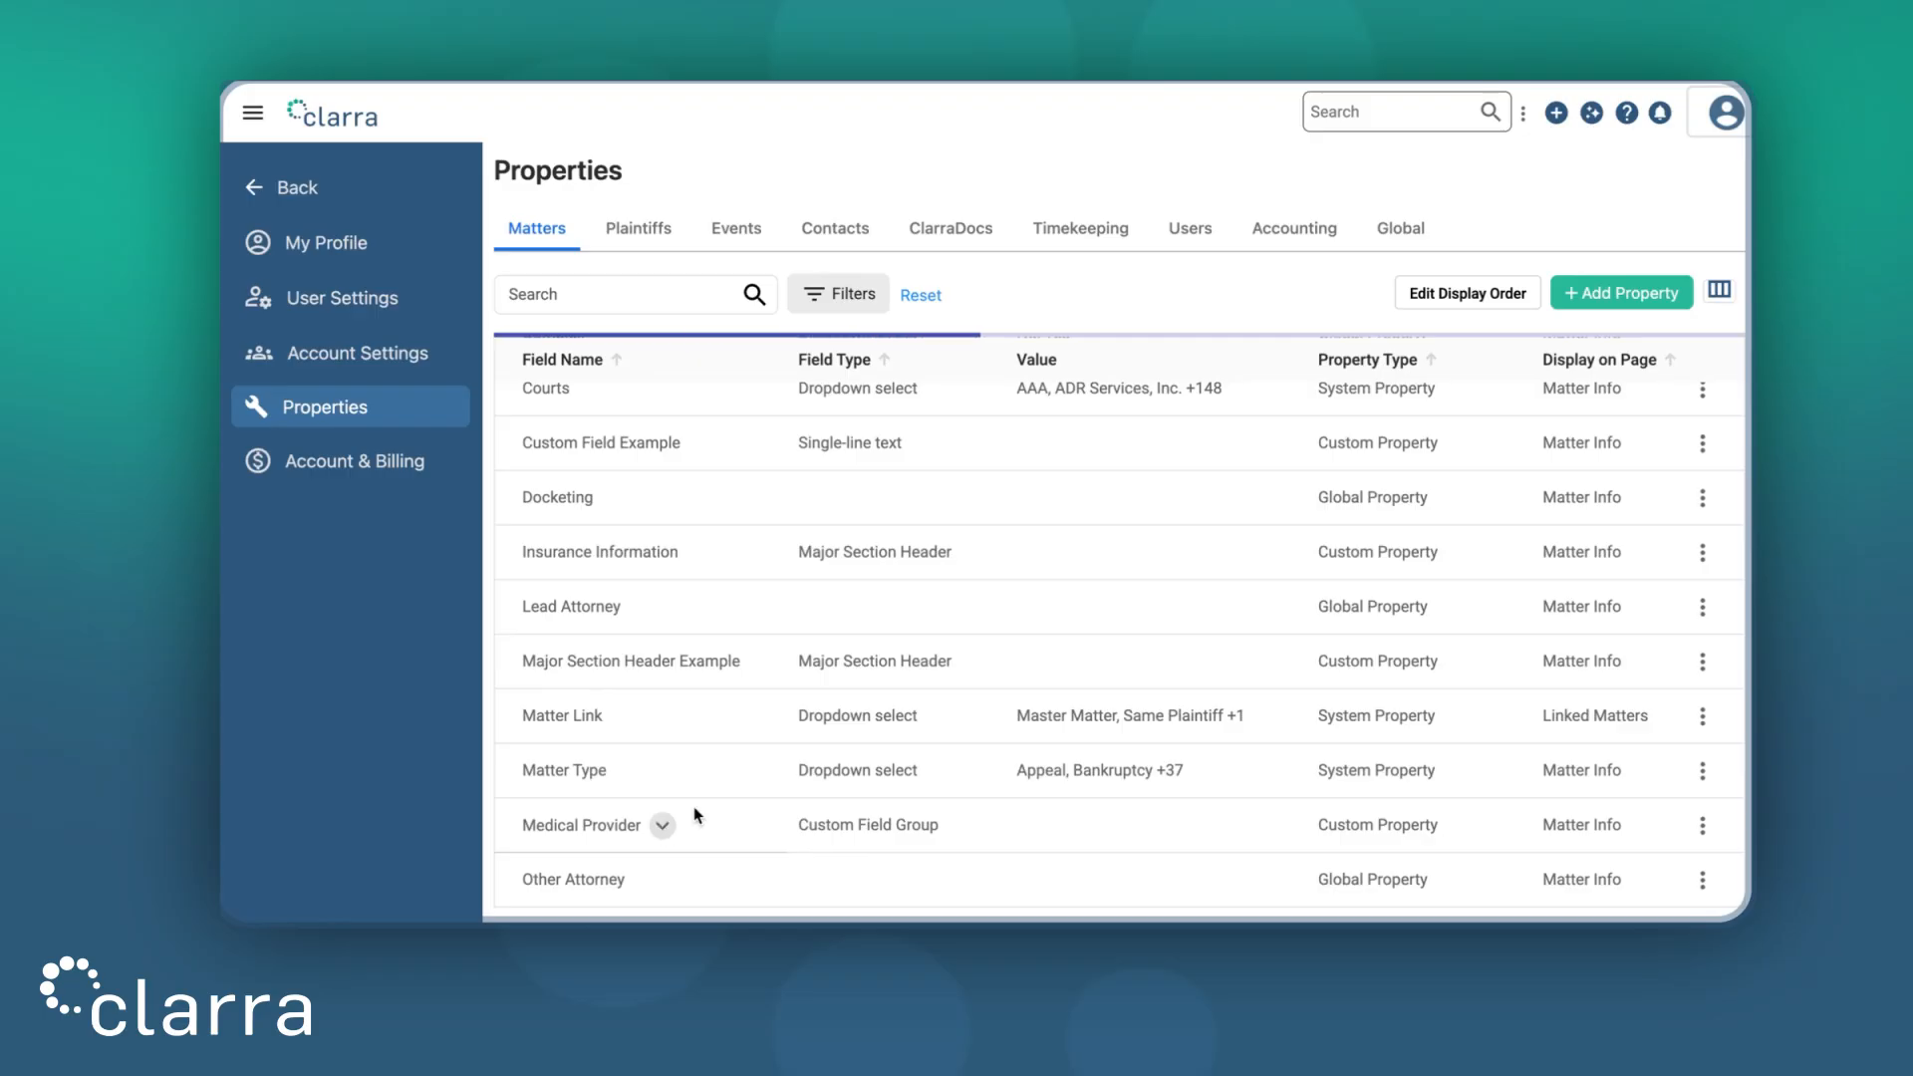
scroll(896, 755, down, 1)
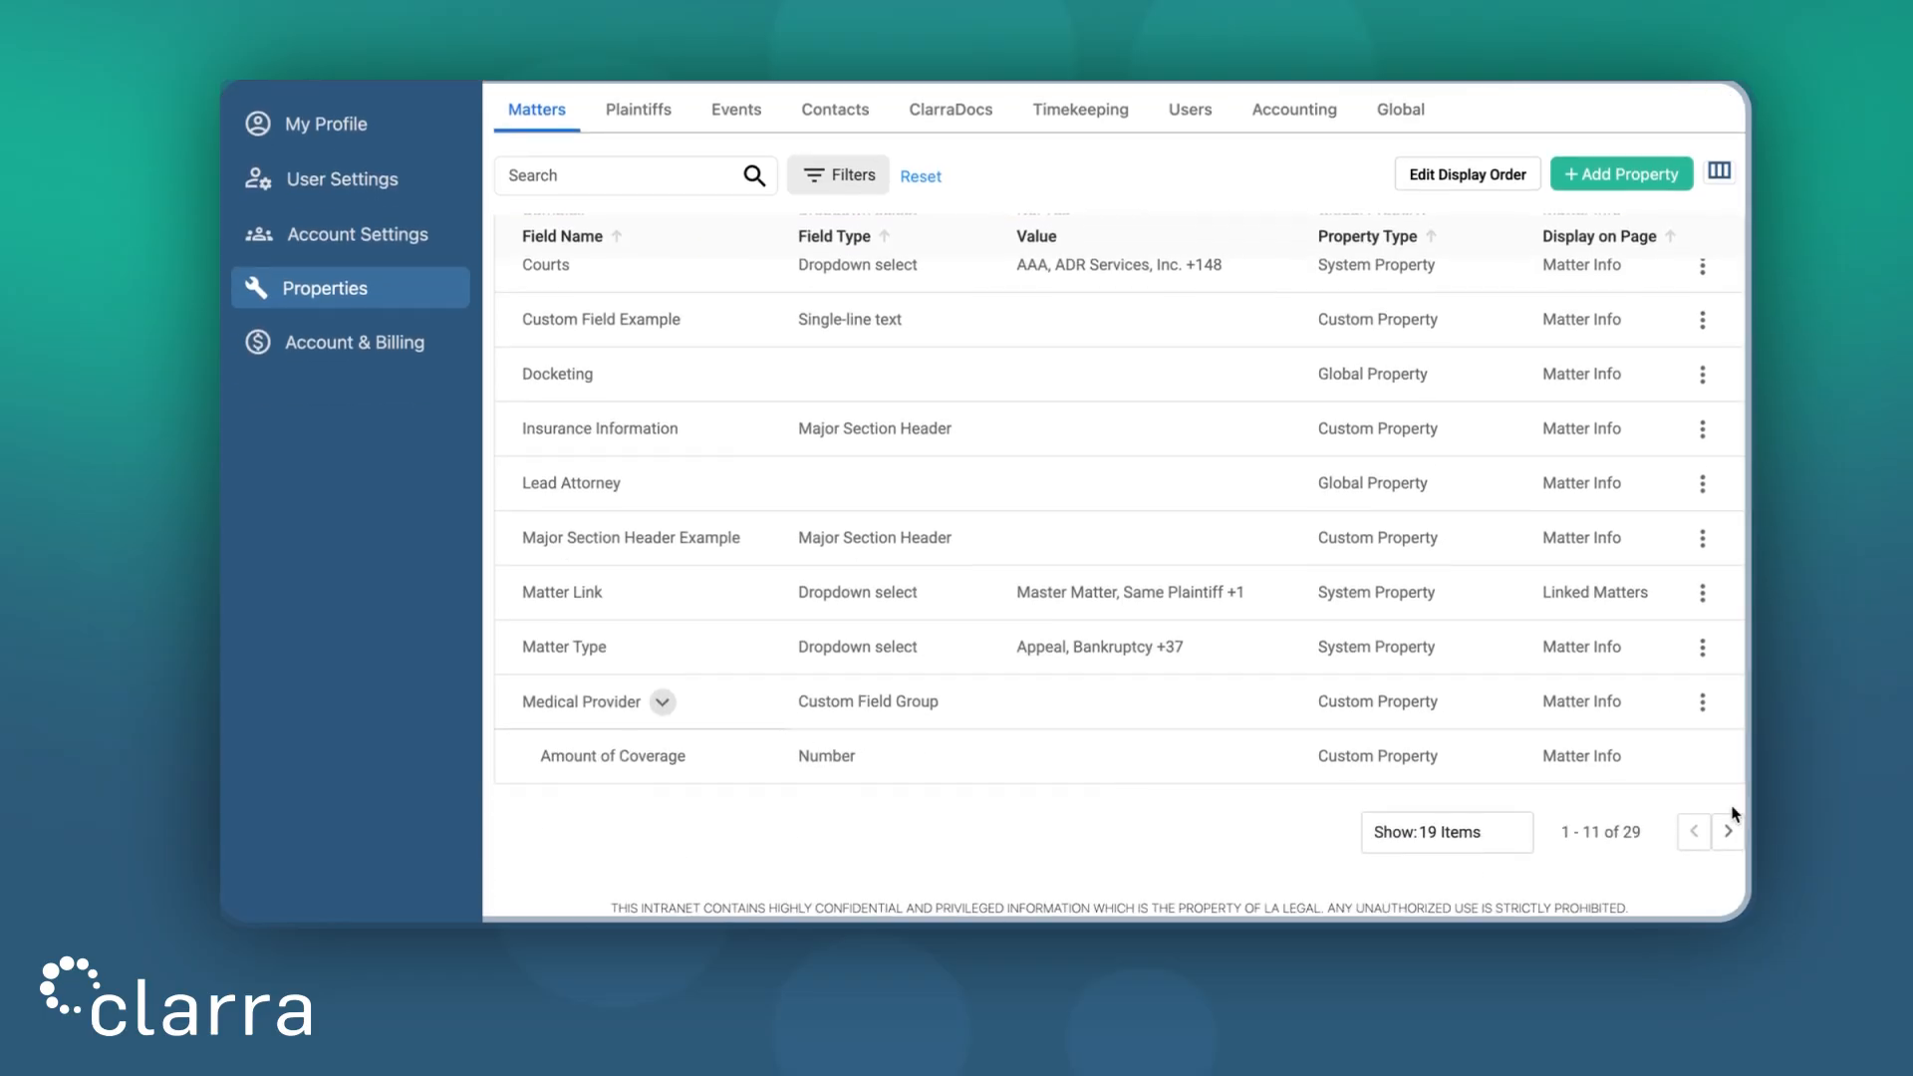
click(1729, 831)
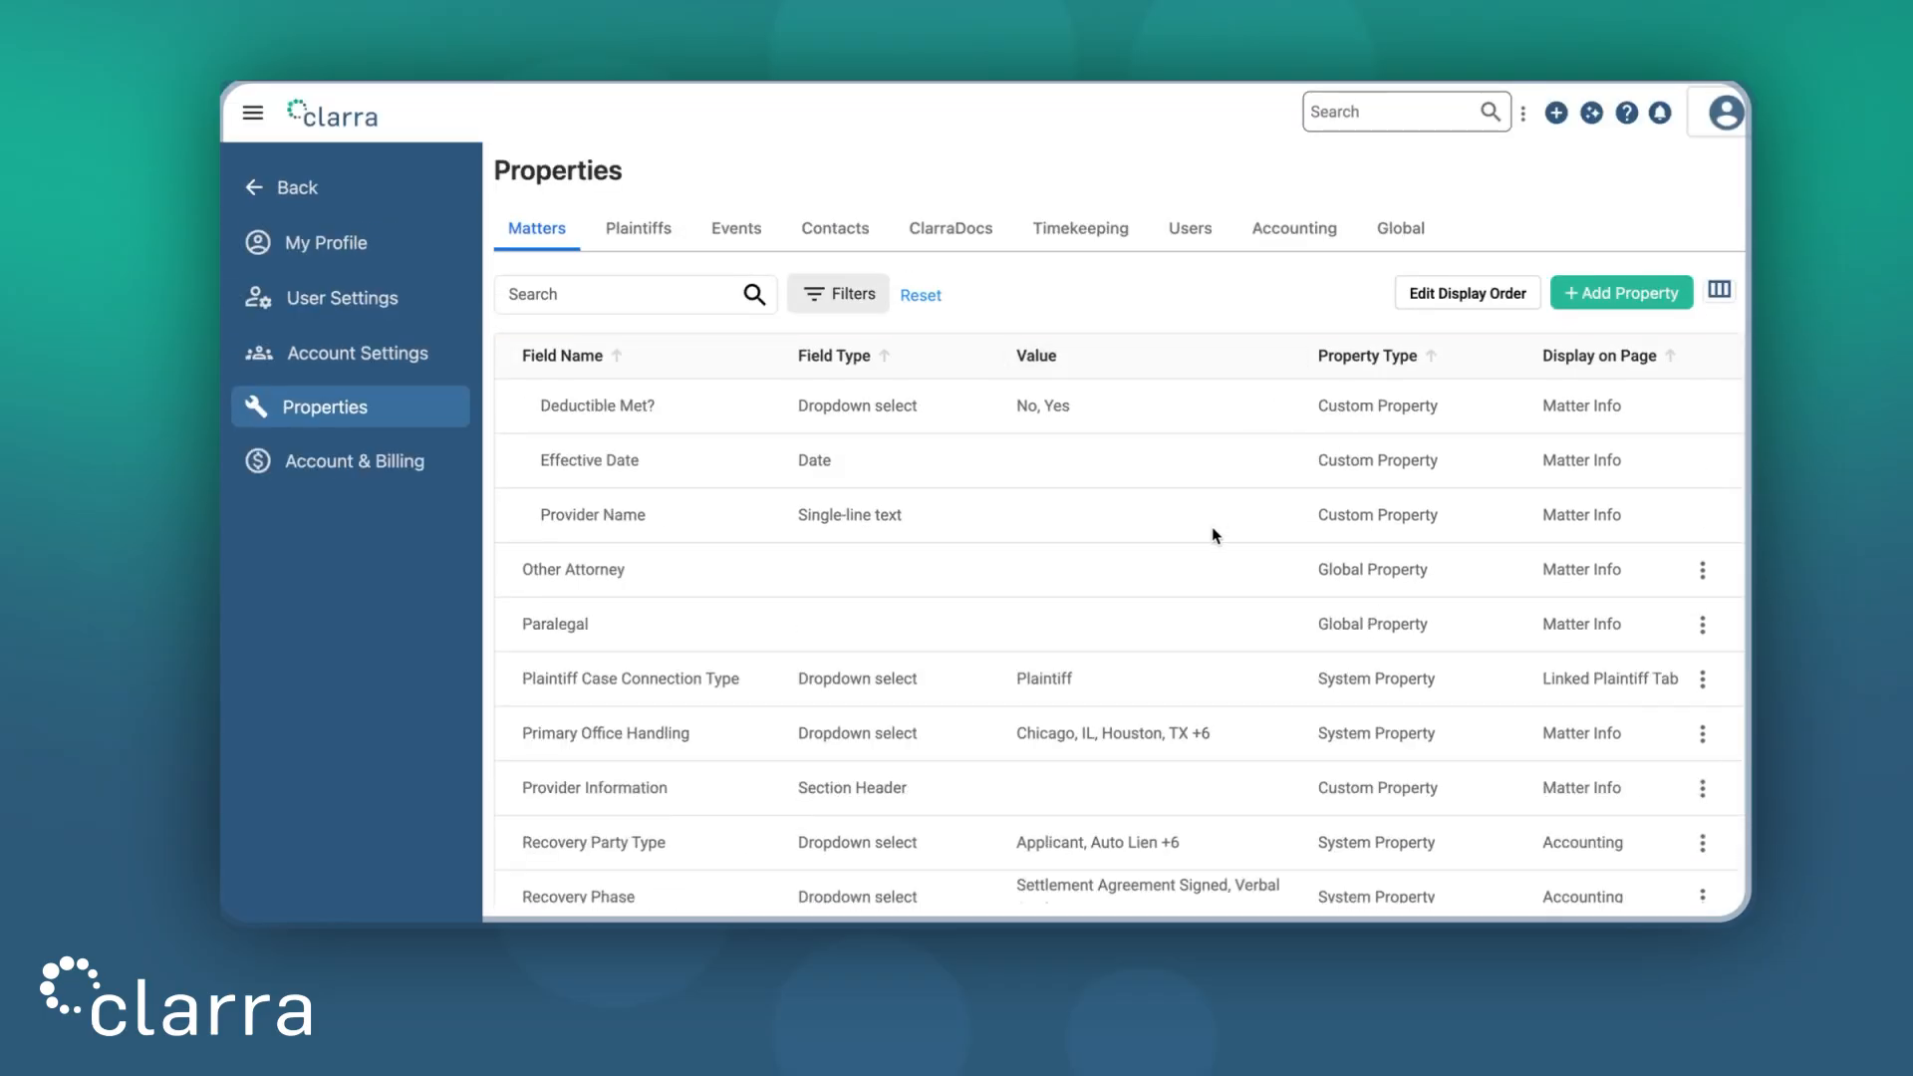
scroll(1195, 573, down, 3)
click(1692, 845)
click(662, 707)
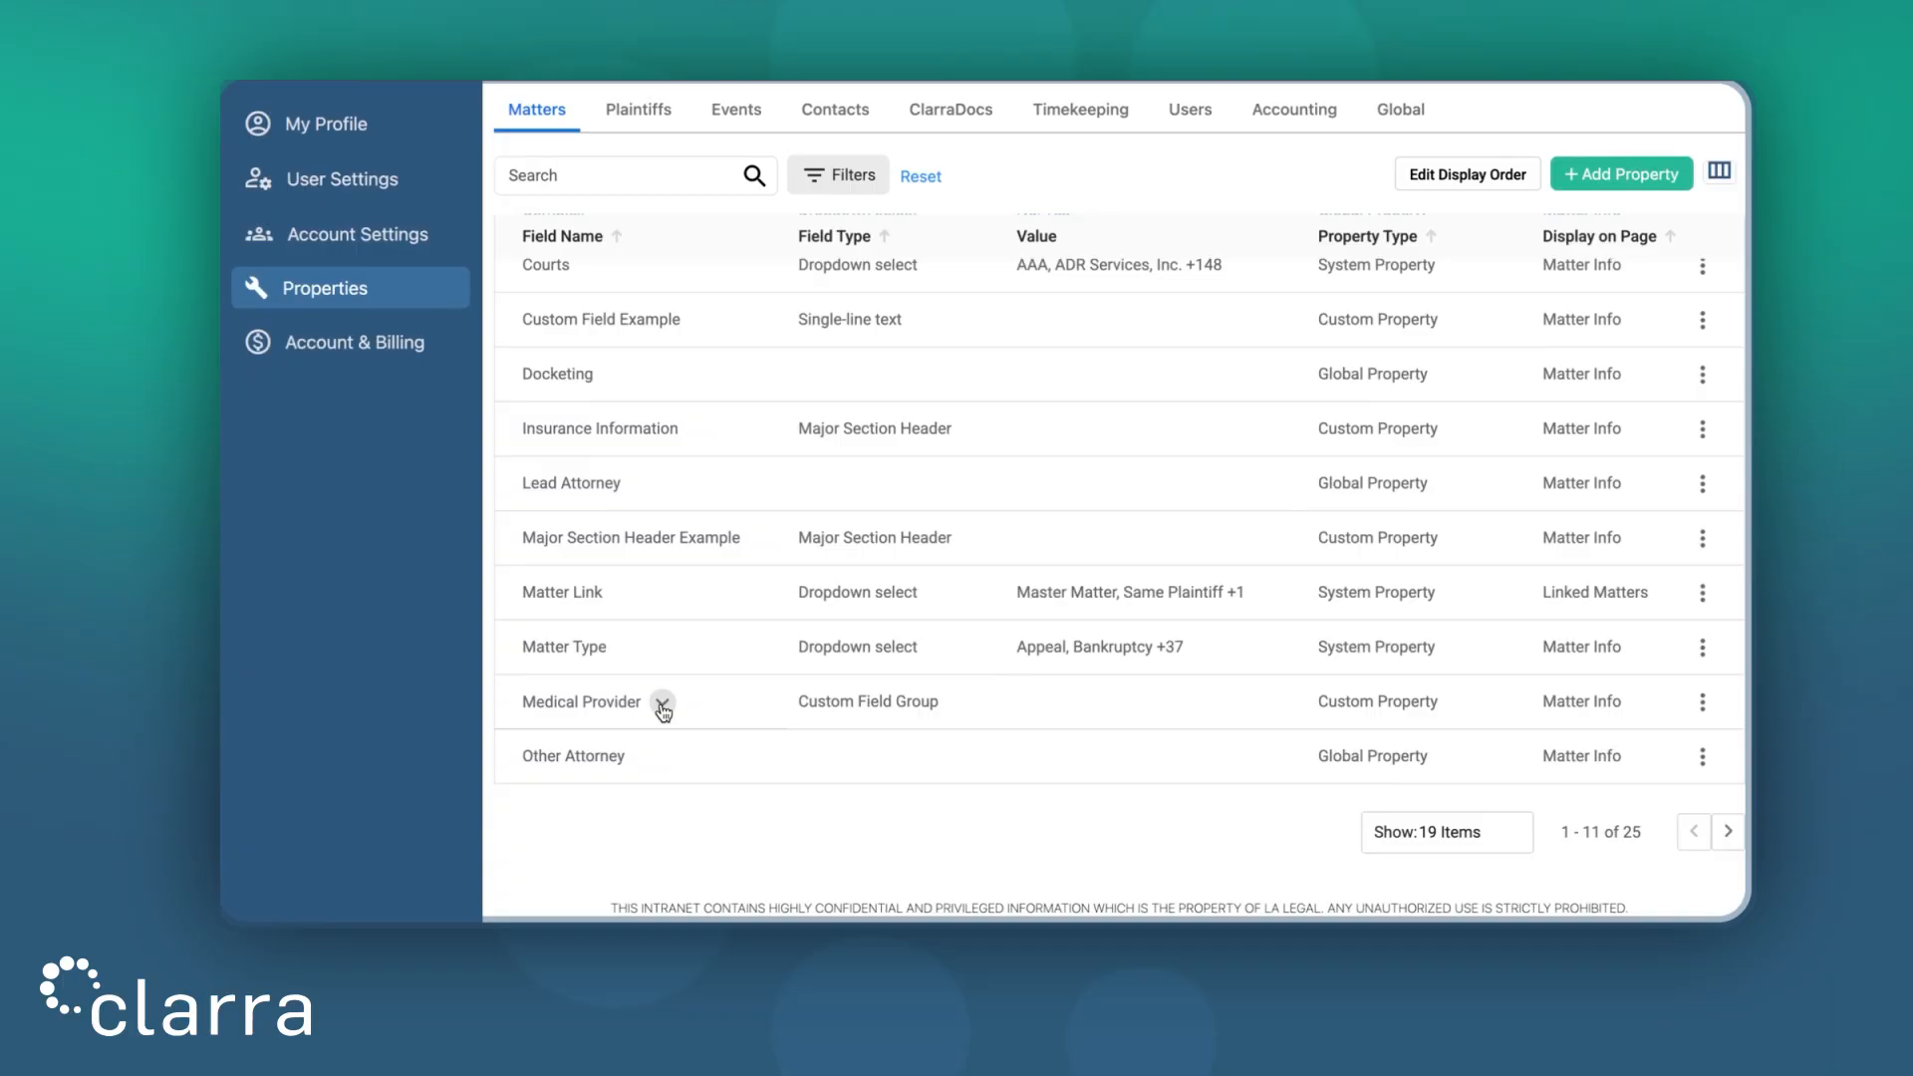
Open the Medical Provider group for editing and return to the property list without changes
click(1703, 703)
click(1665, 758)
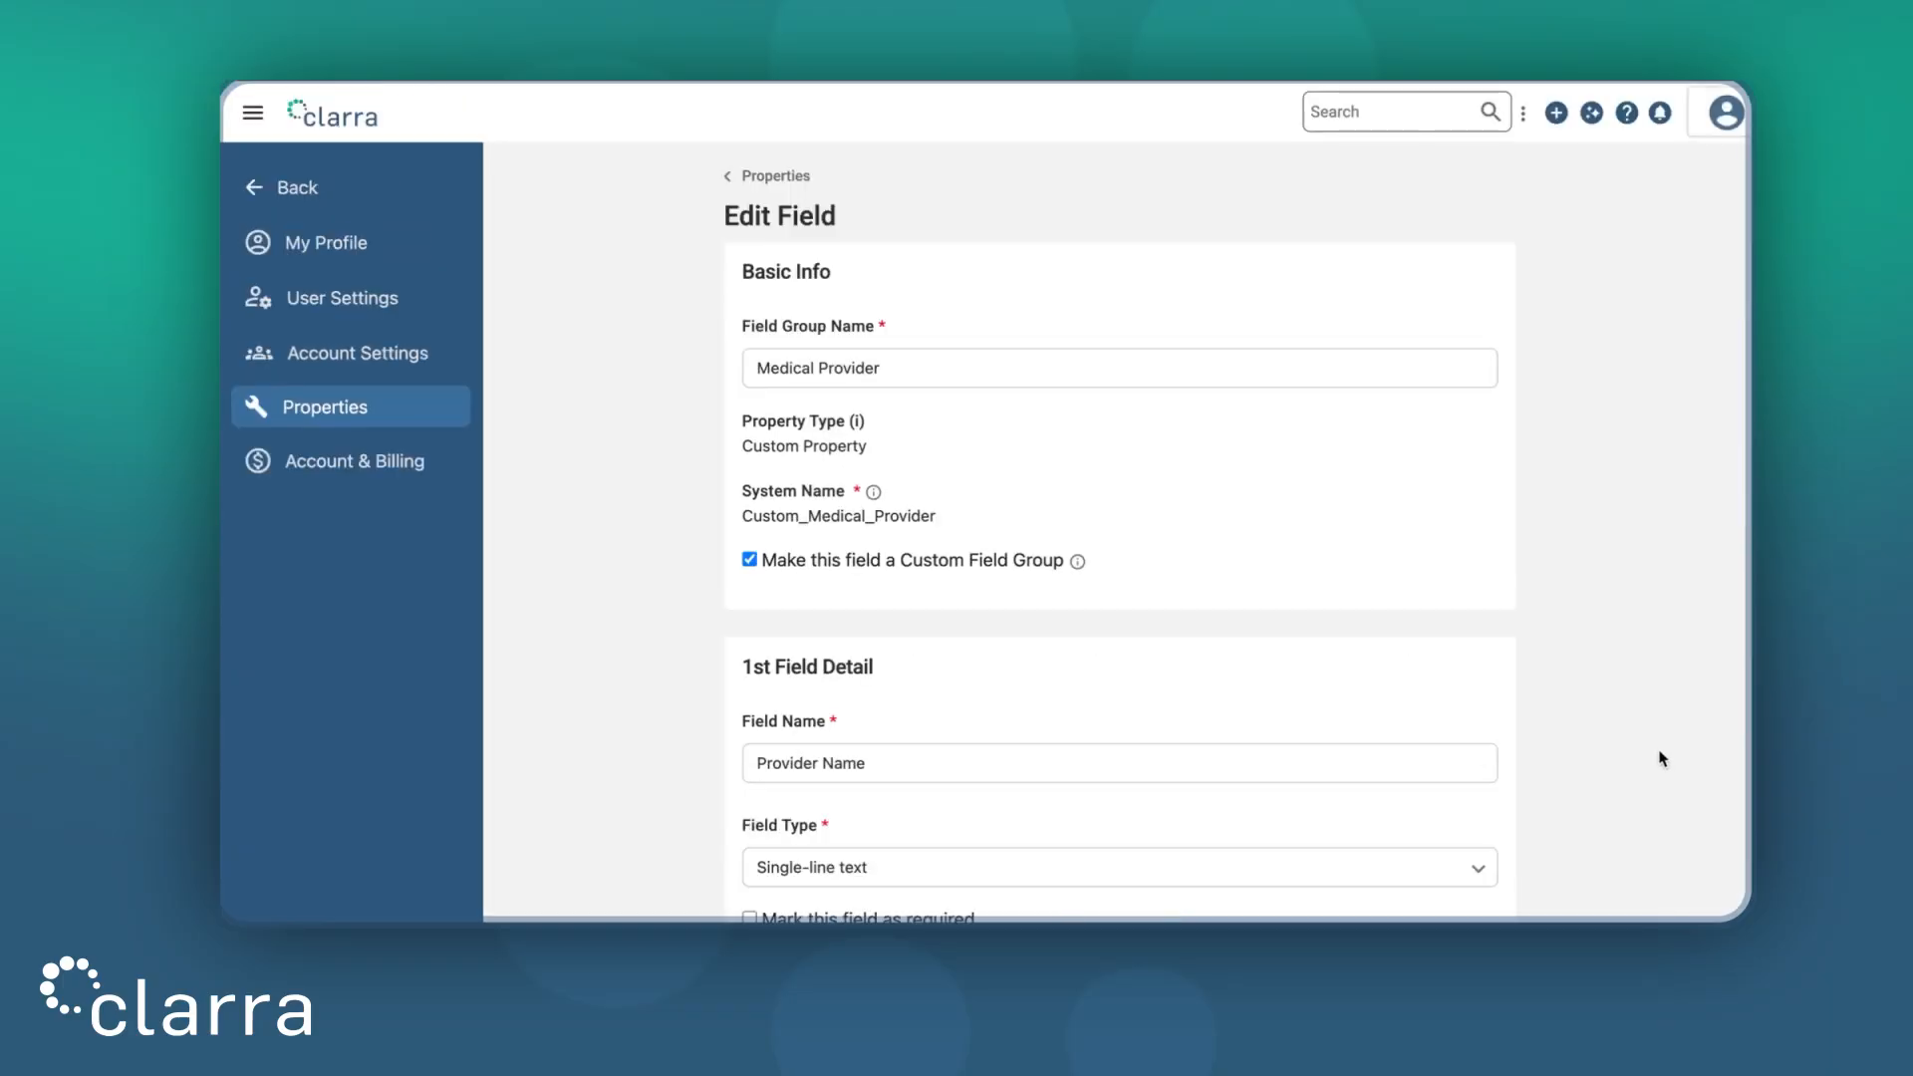
click(783, 176)
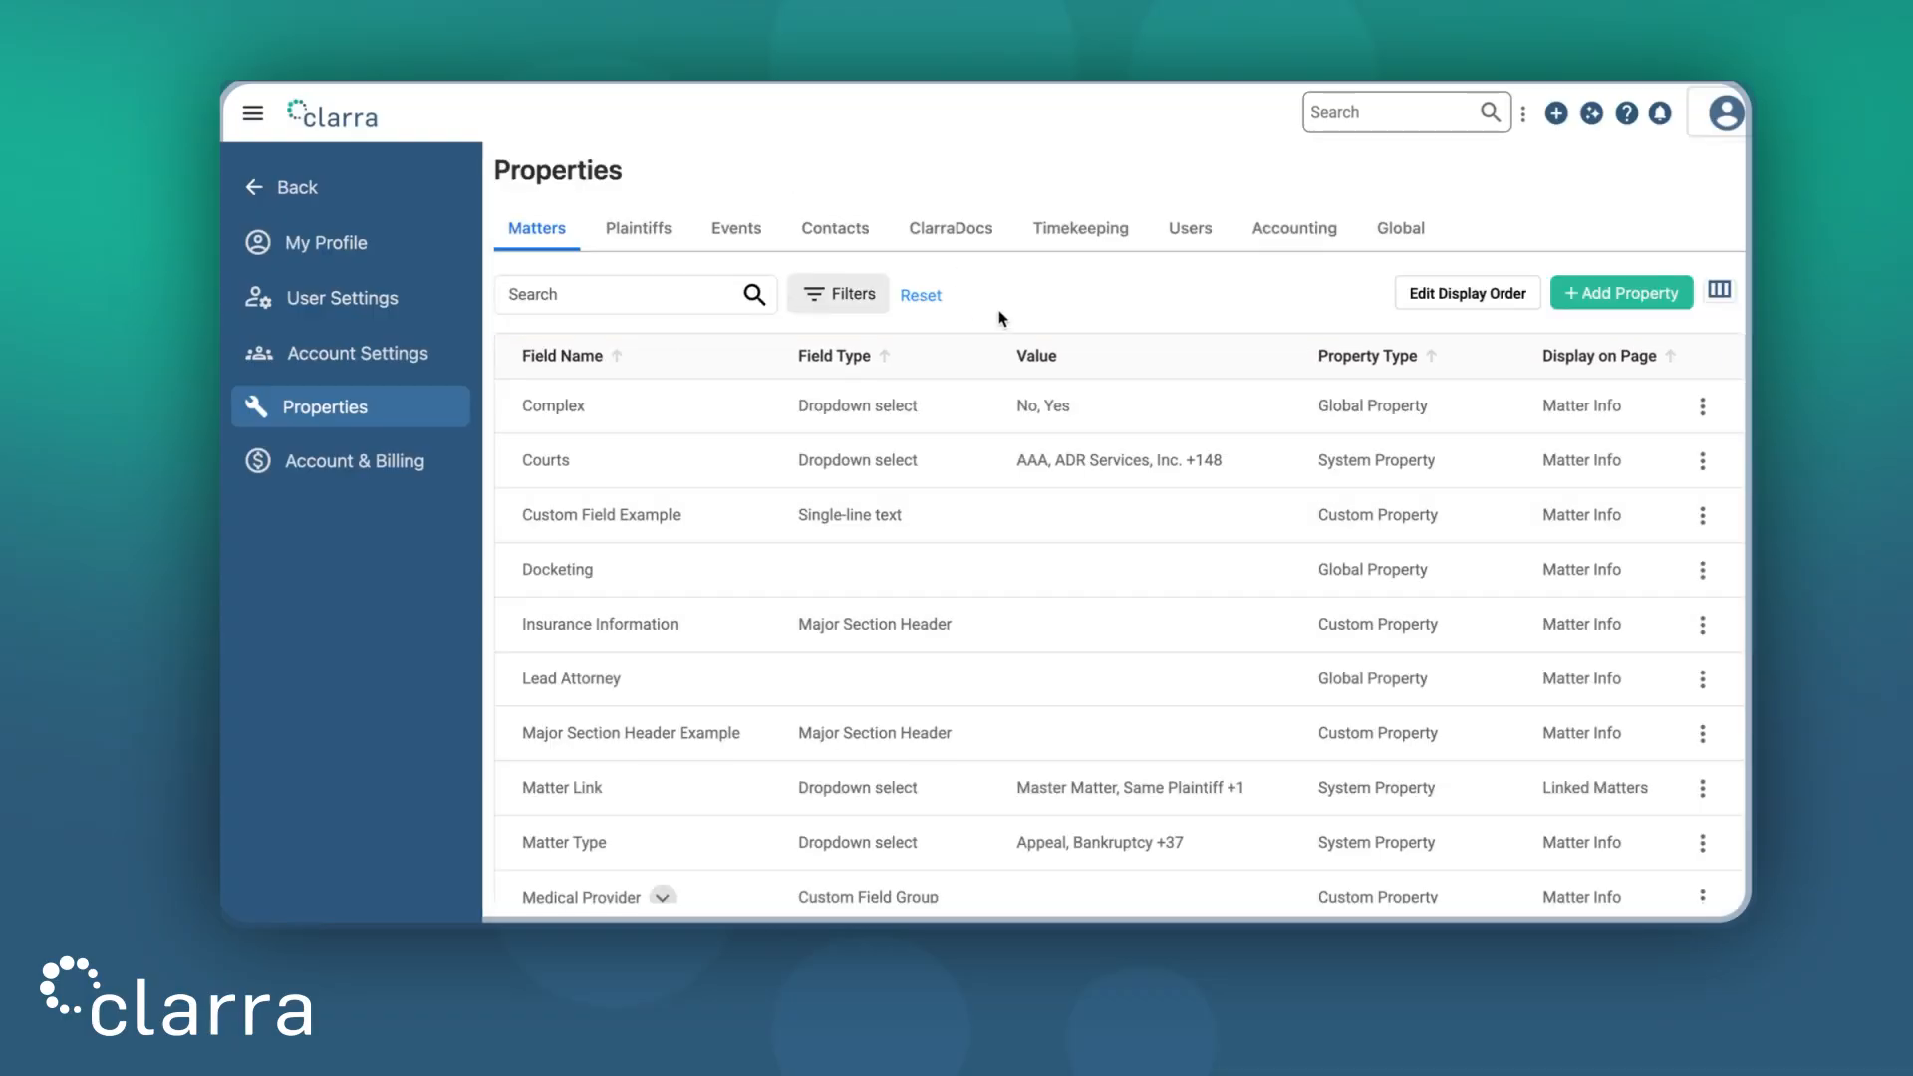
Open the display order settings for the matter custom fields and choose Custom ordering
click(1467, 294)
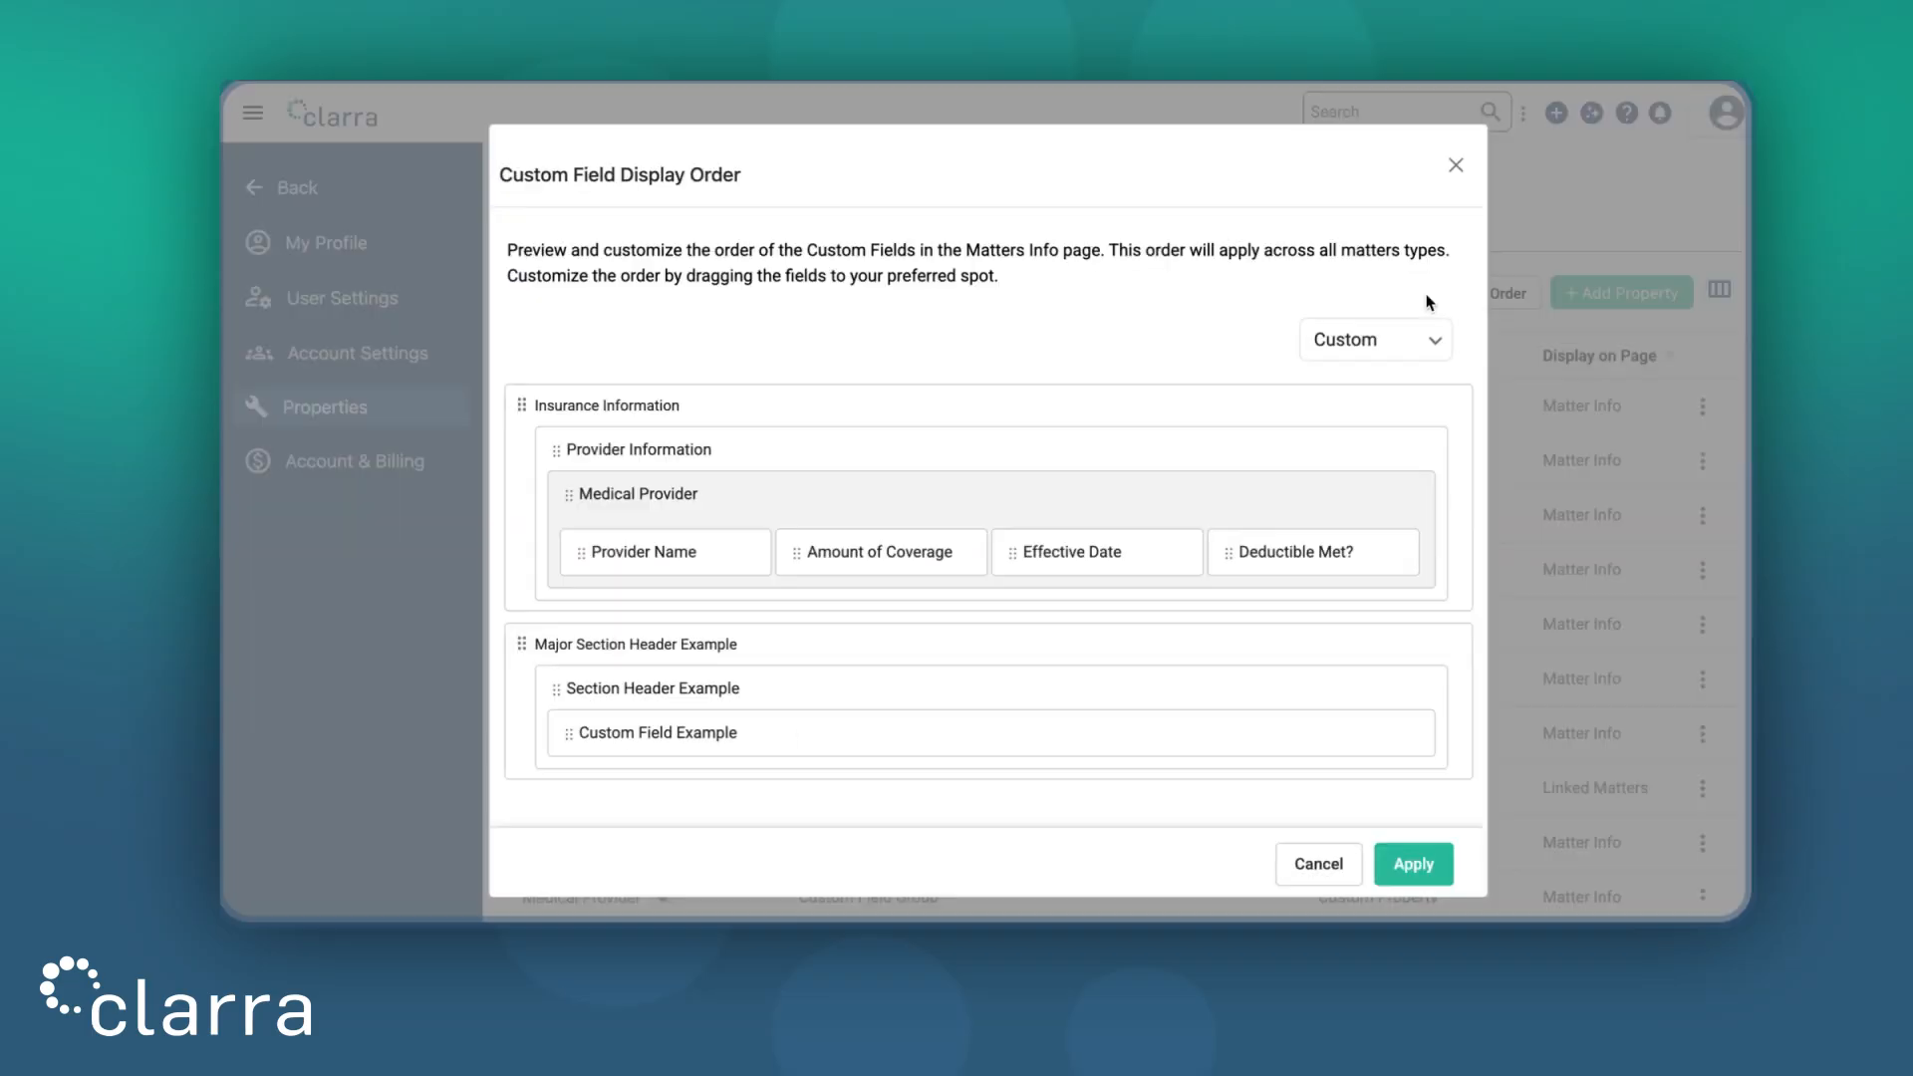
click(1321, 328)
click(1345, 484)
Try the Insurance Information section below Major Section Header Example, and move it back above
drag(521, 405, 547, 648)
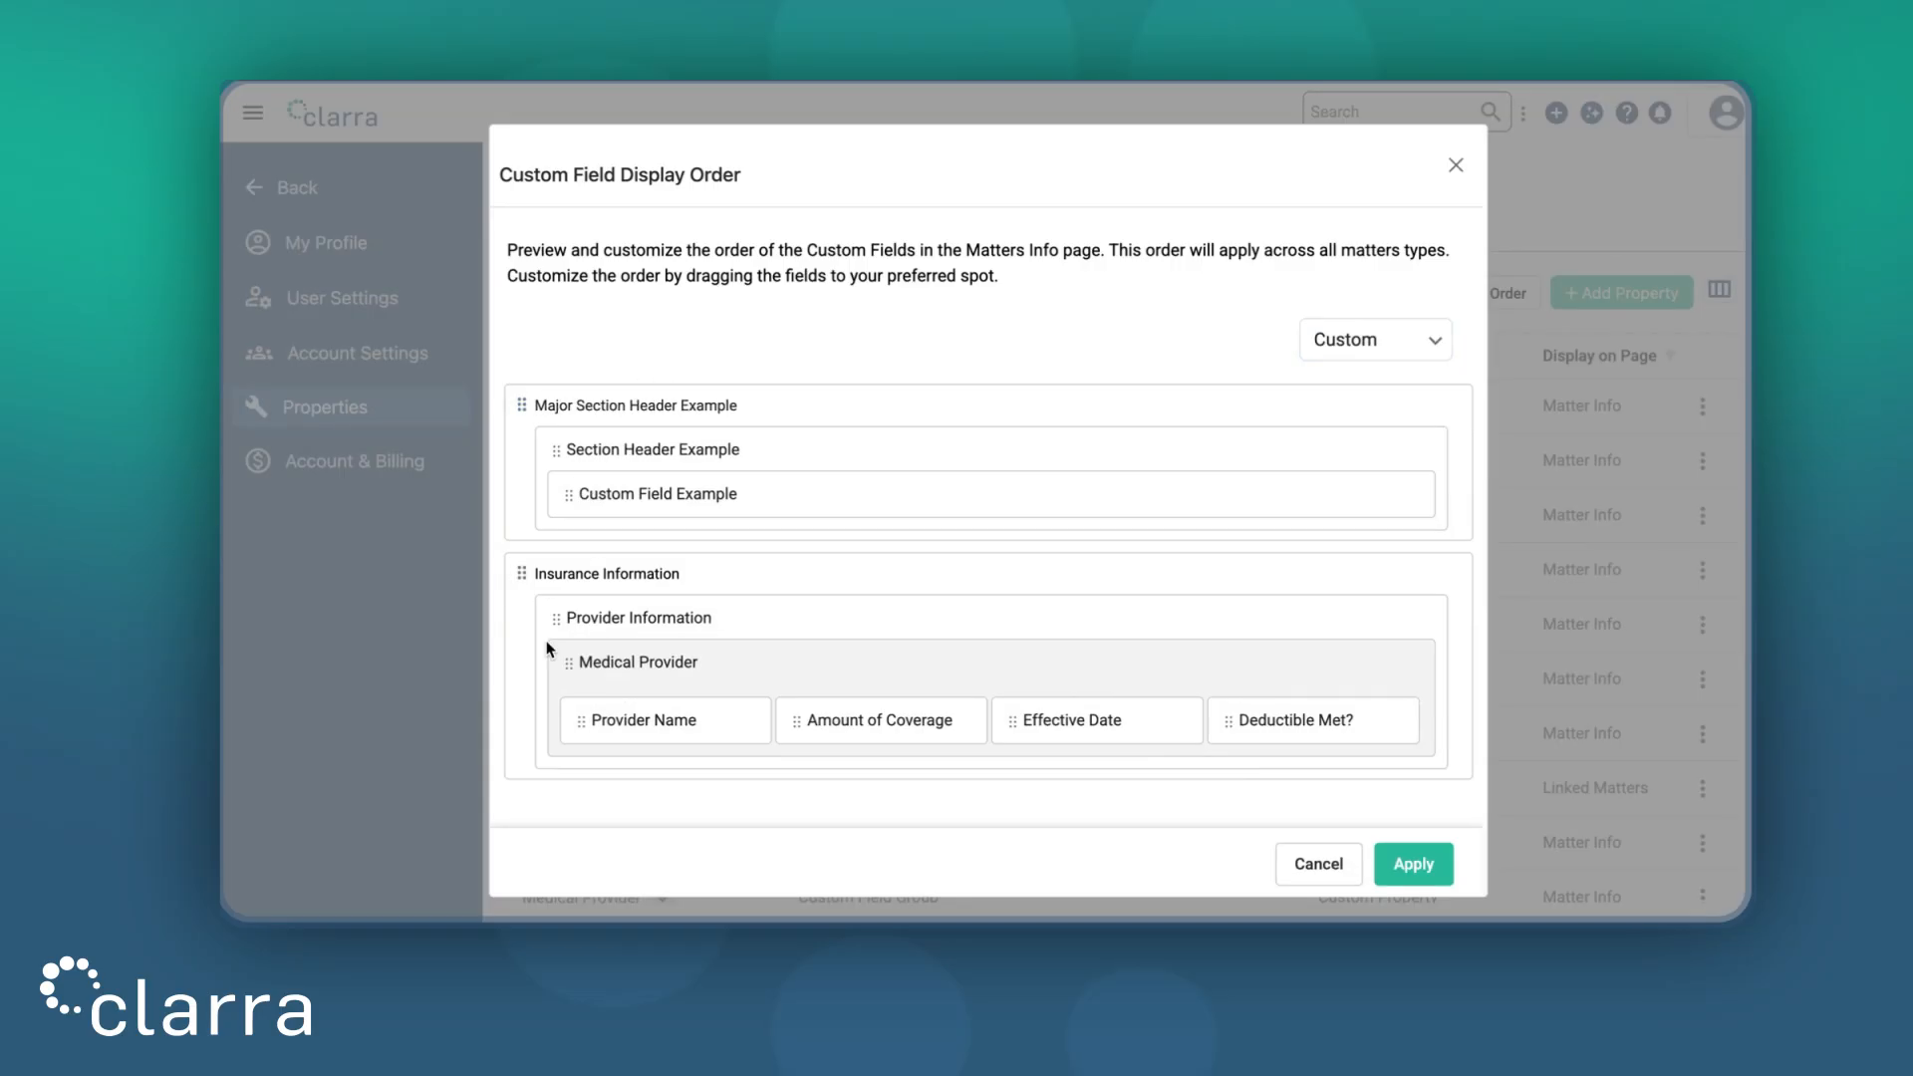
drag(521, 573, 532, 403)
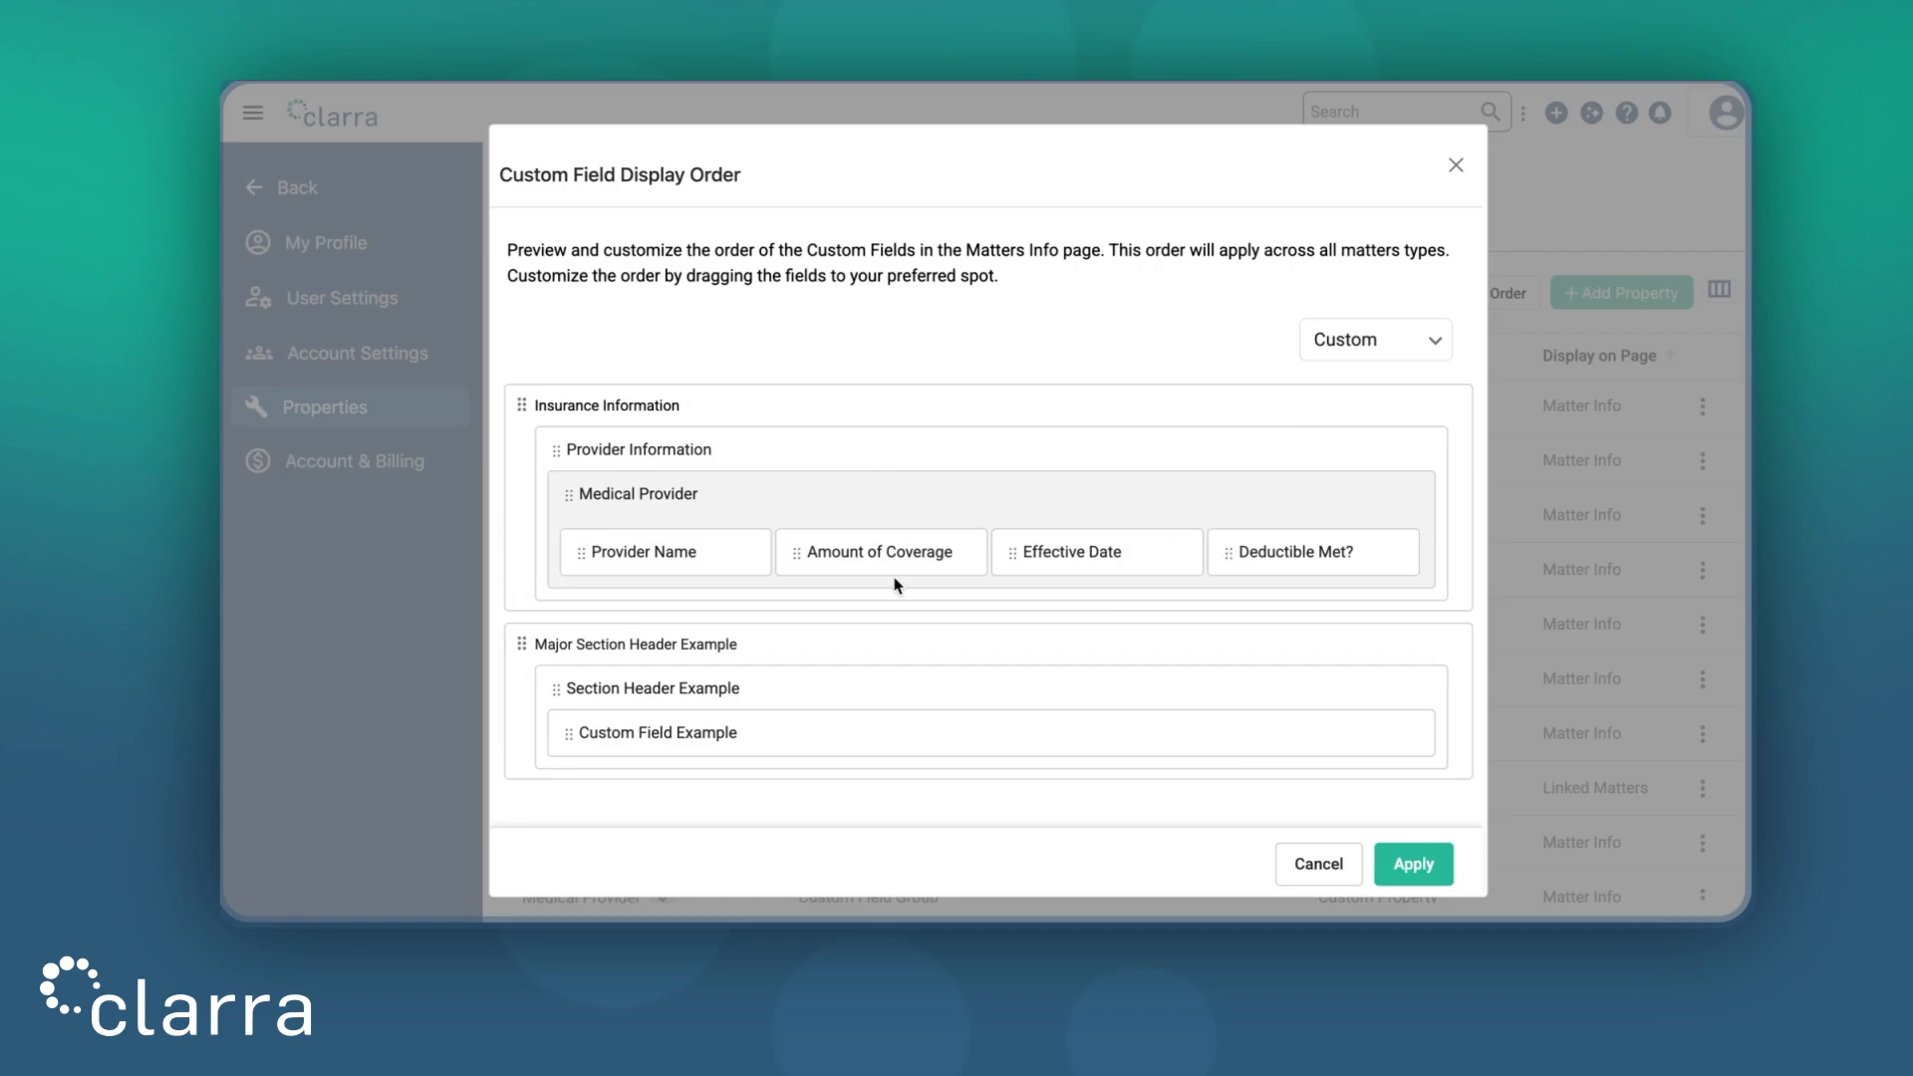
Order the Medical Provider fields as Provider Name, Effective Date, Deductible Met?, Amount of Coverage, and apply the display order
drag(1040, 553, 877, 558)
drag(1251, 551, 1098, 555)
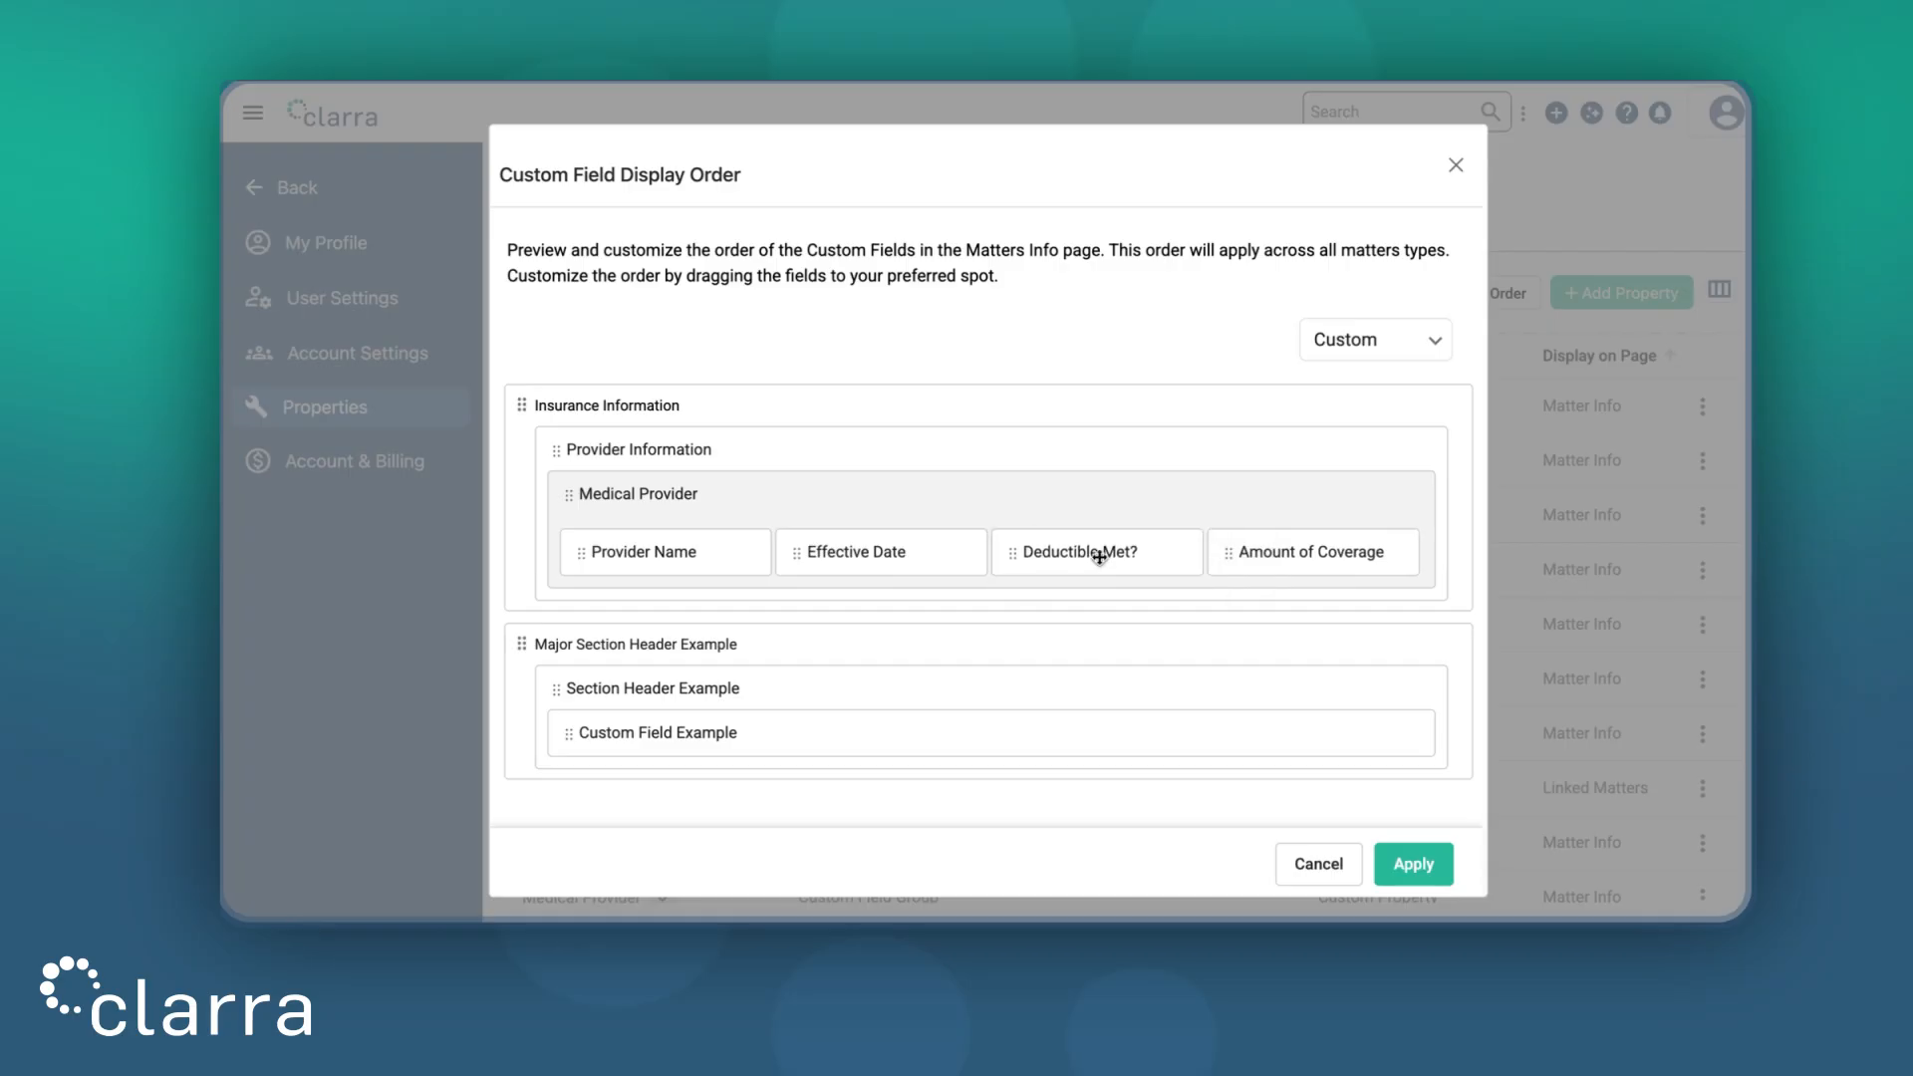
click(1415, 869)
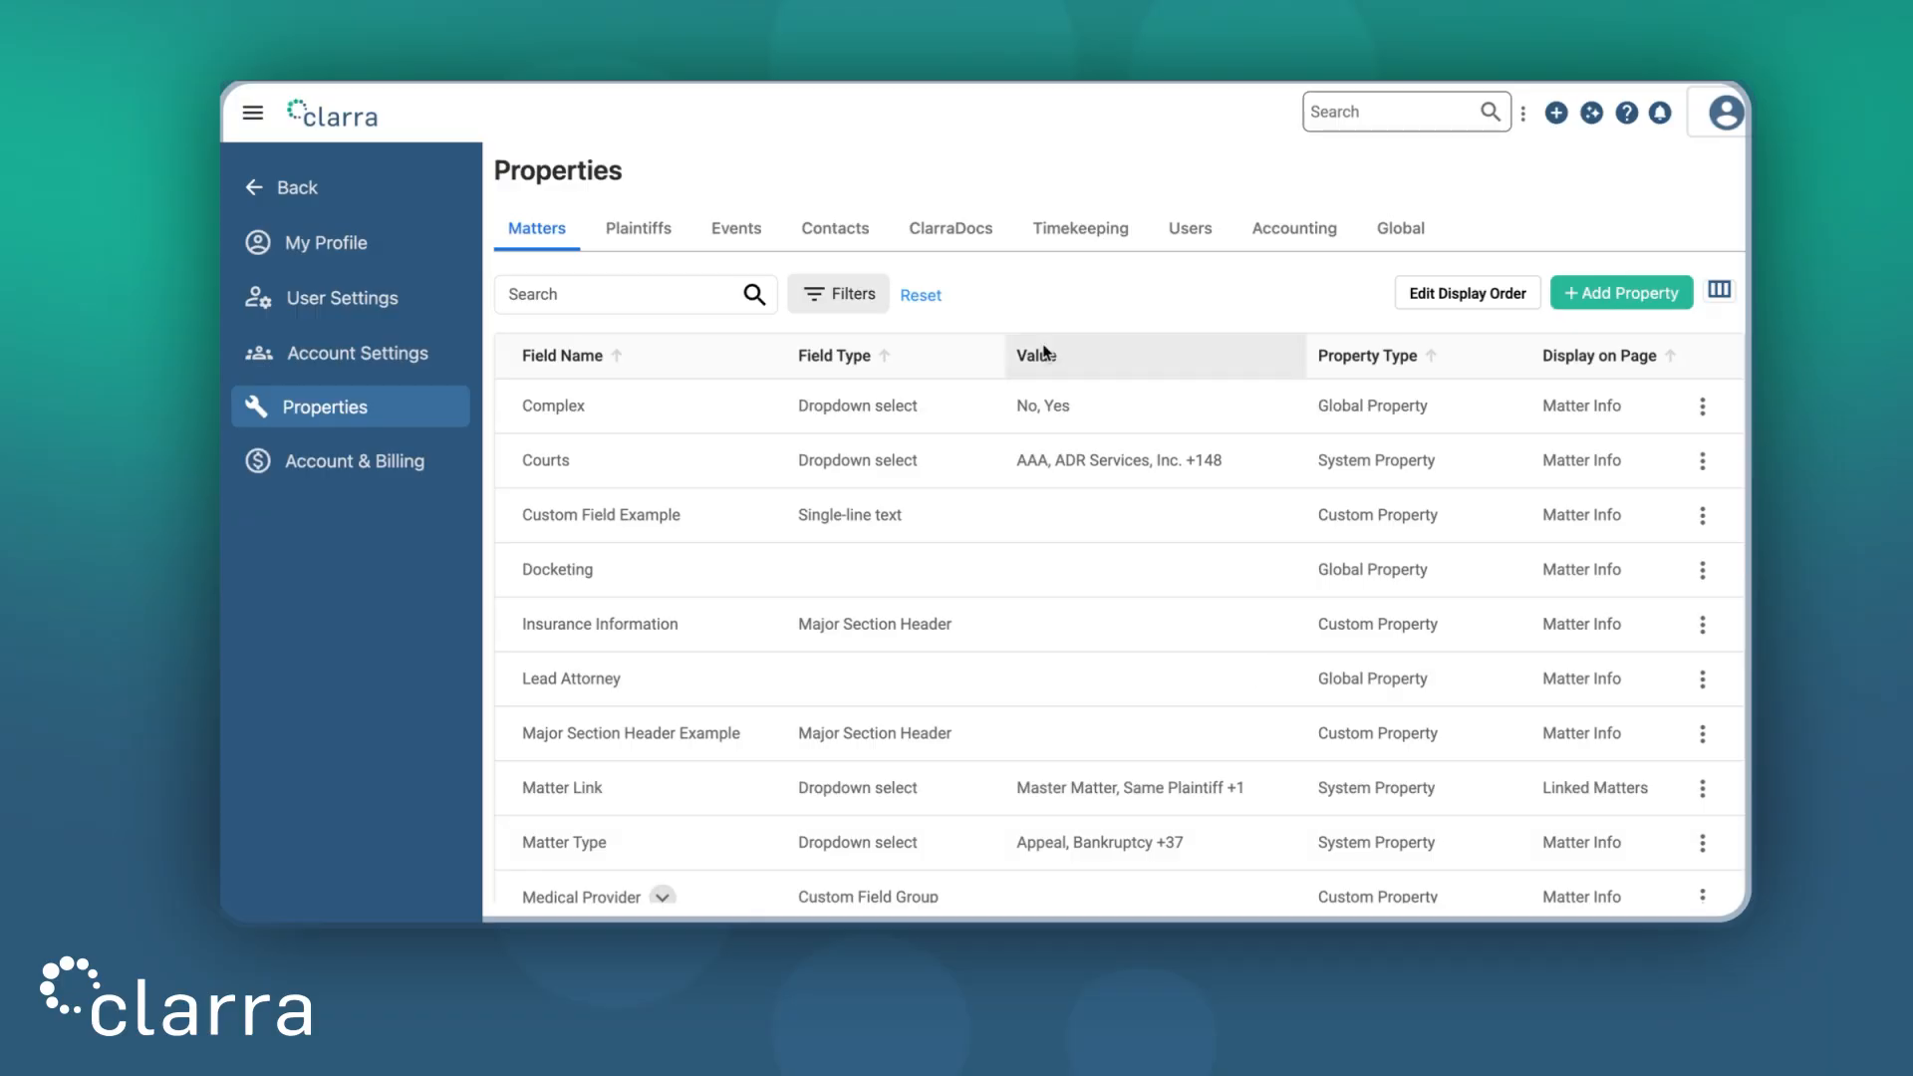
Open the Matters list and start a new matter, going to the form's Insurance Information section
click(366, 133)
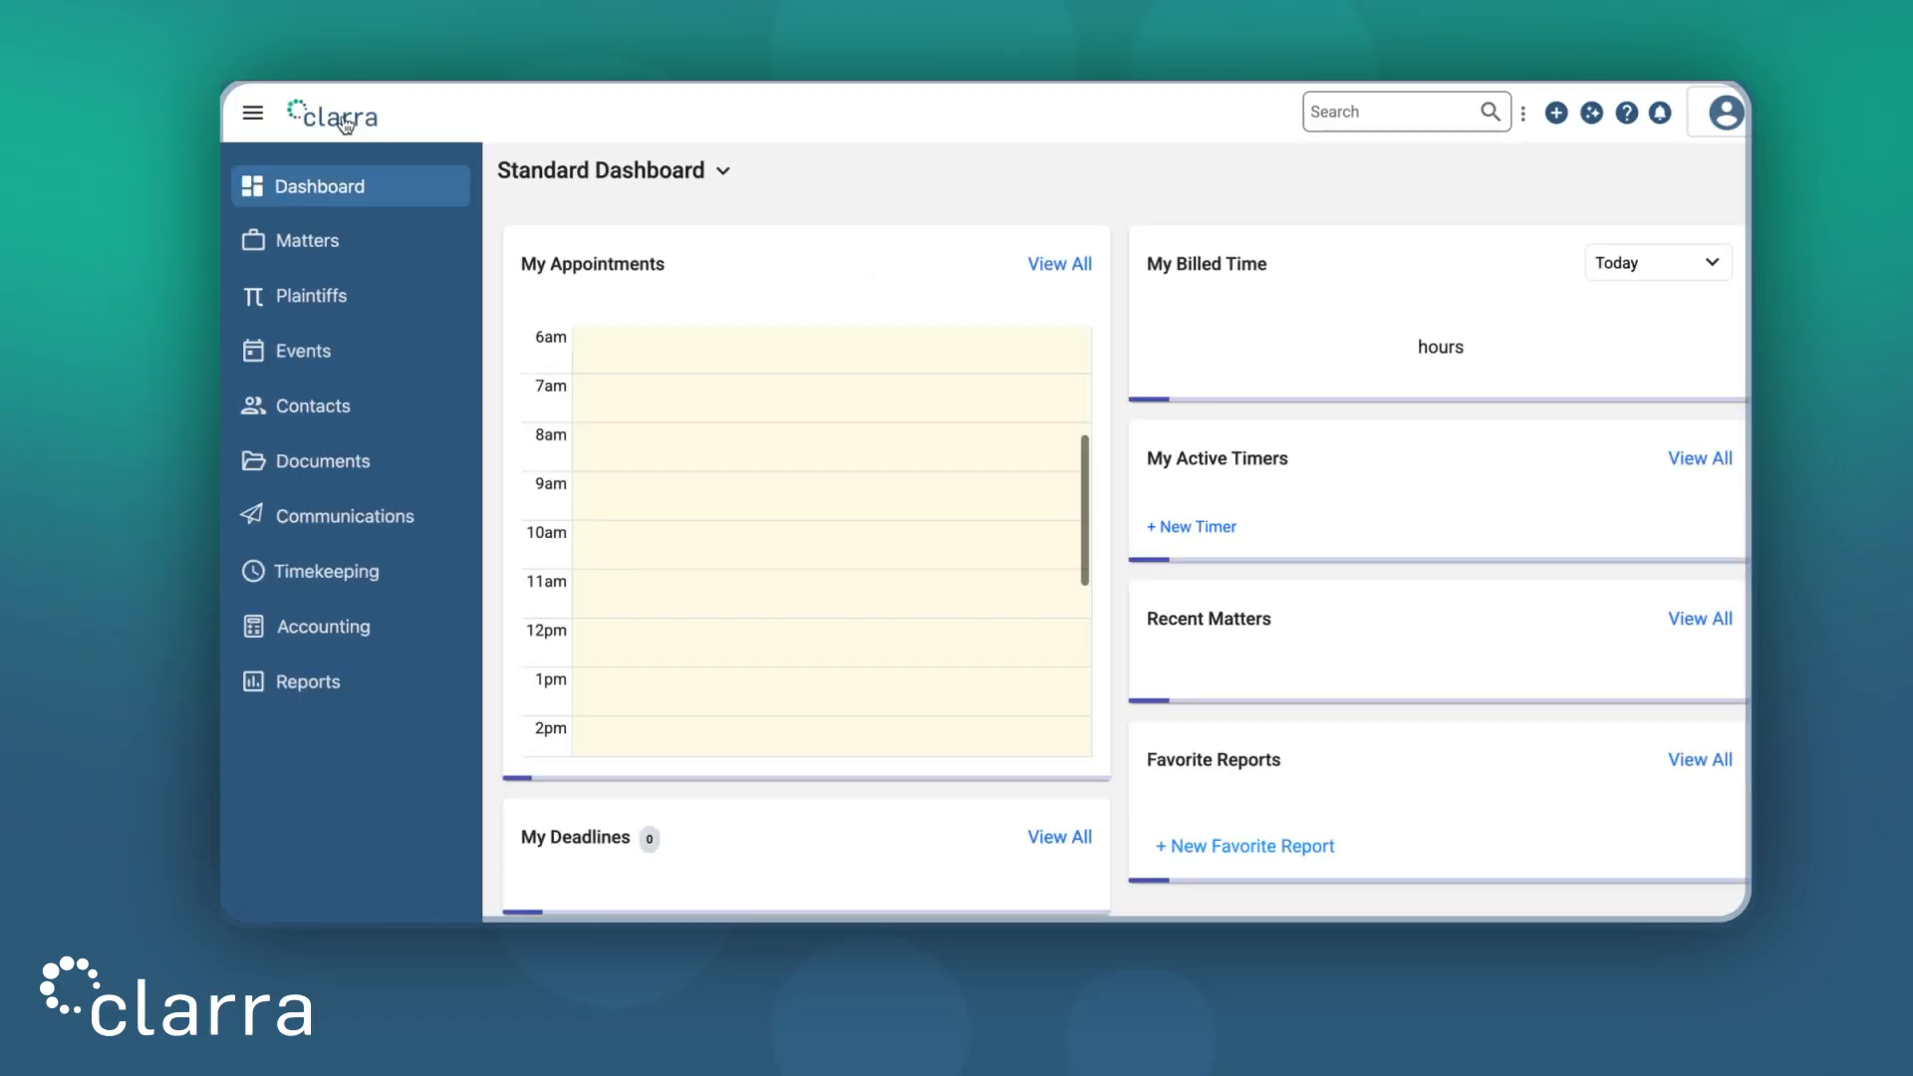
click(355, 243)
click(1660, 179)
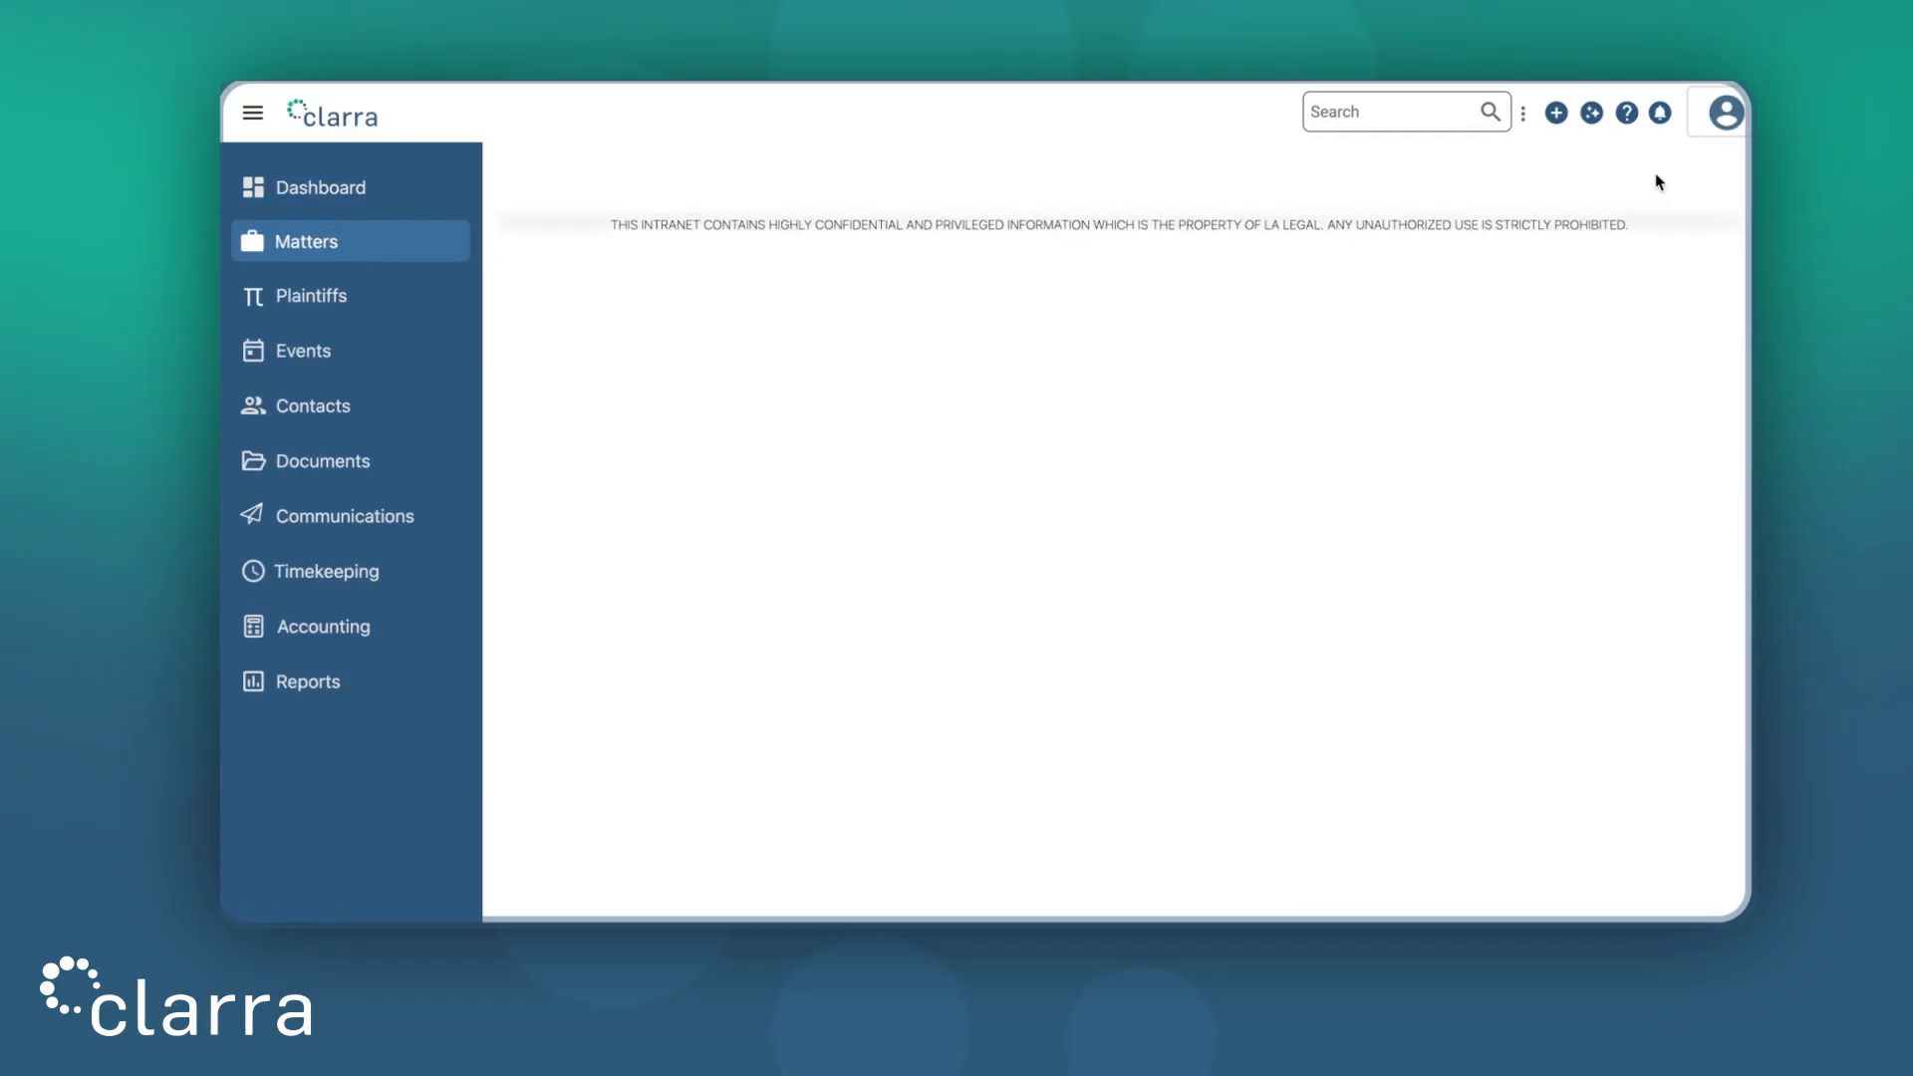
scroll(1058, 598, down, 6)
scroll(1058, 598, down, 12)
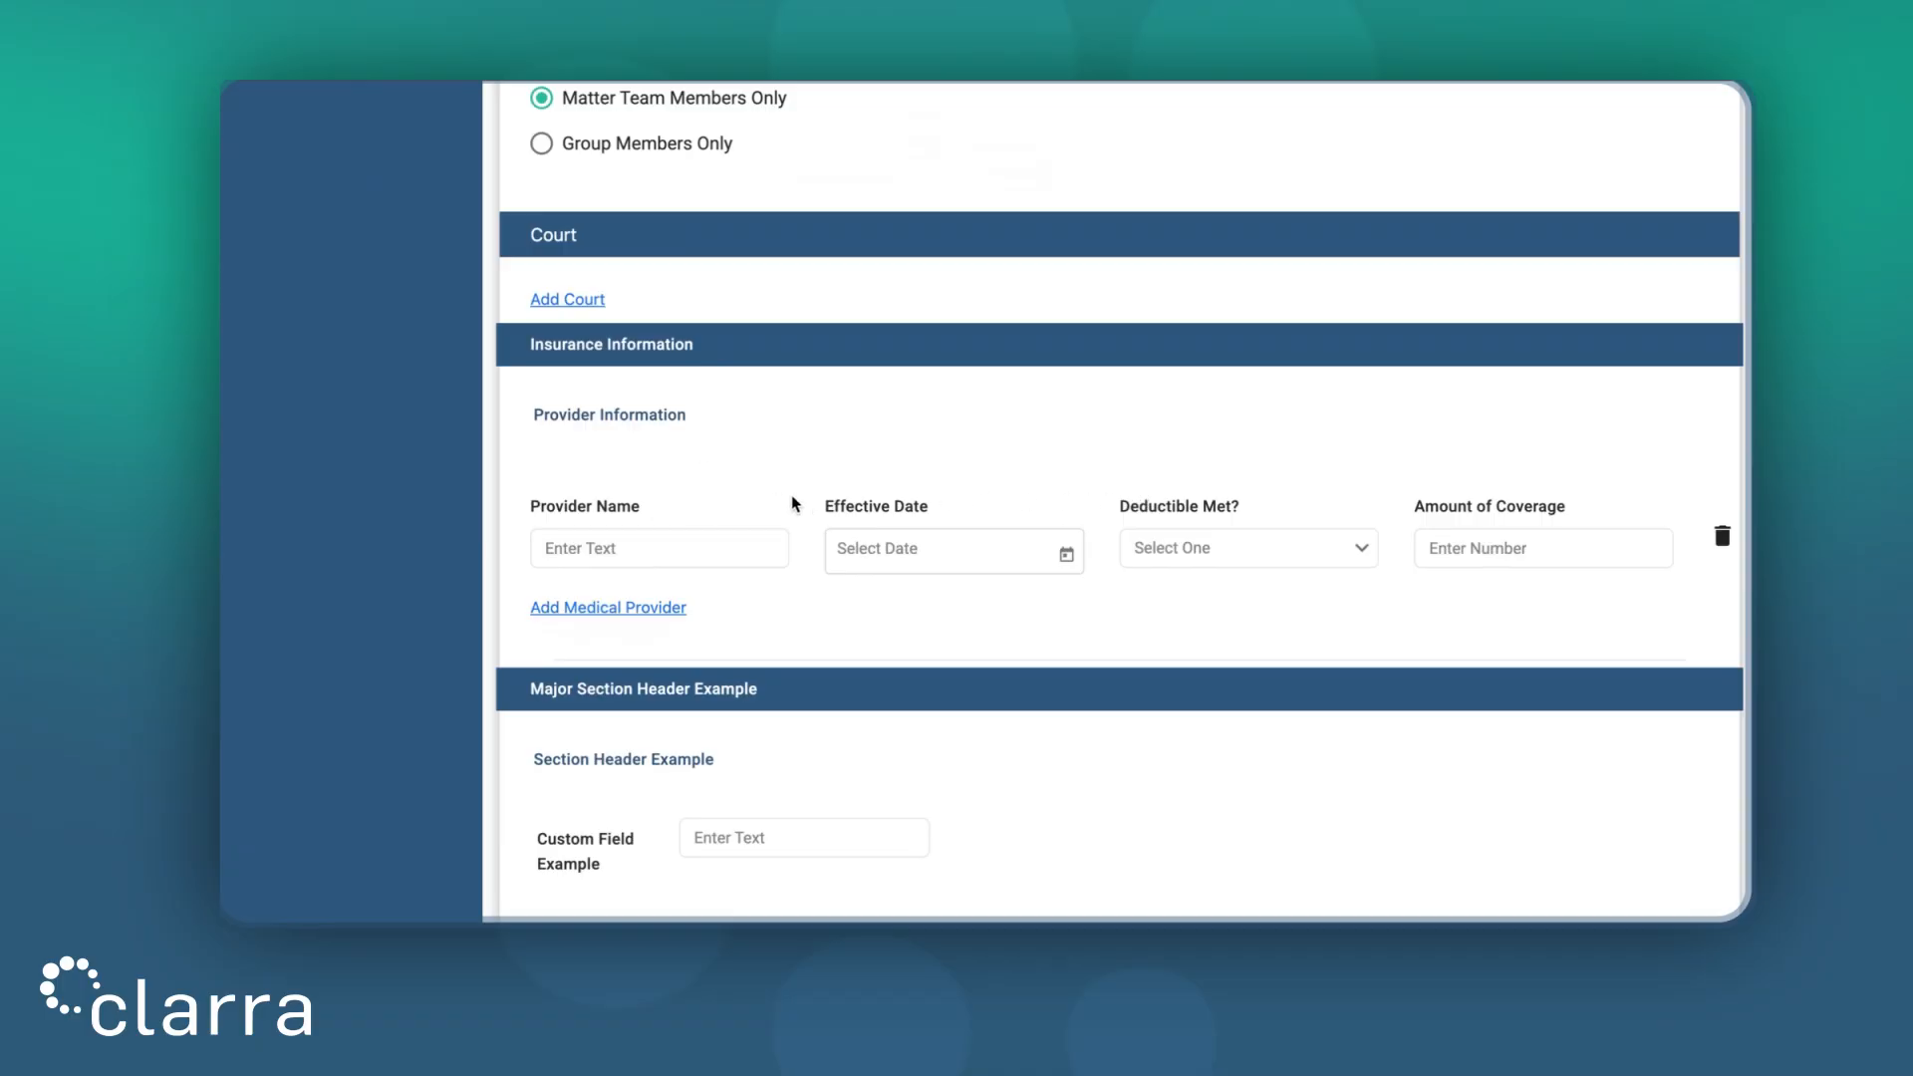
Examine the Provider Name, Effective Date, Deductible Met? and Amount of Coverage inputs in the new matter form
click(762, 549)
click(881, 548)
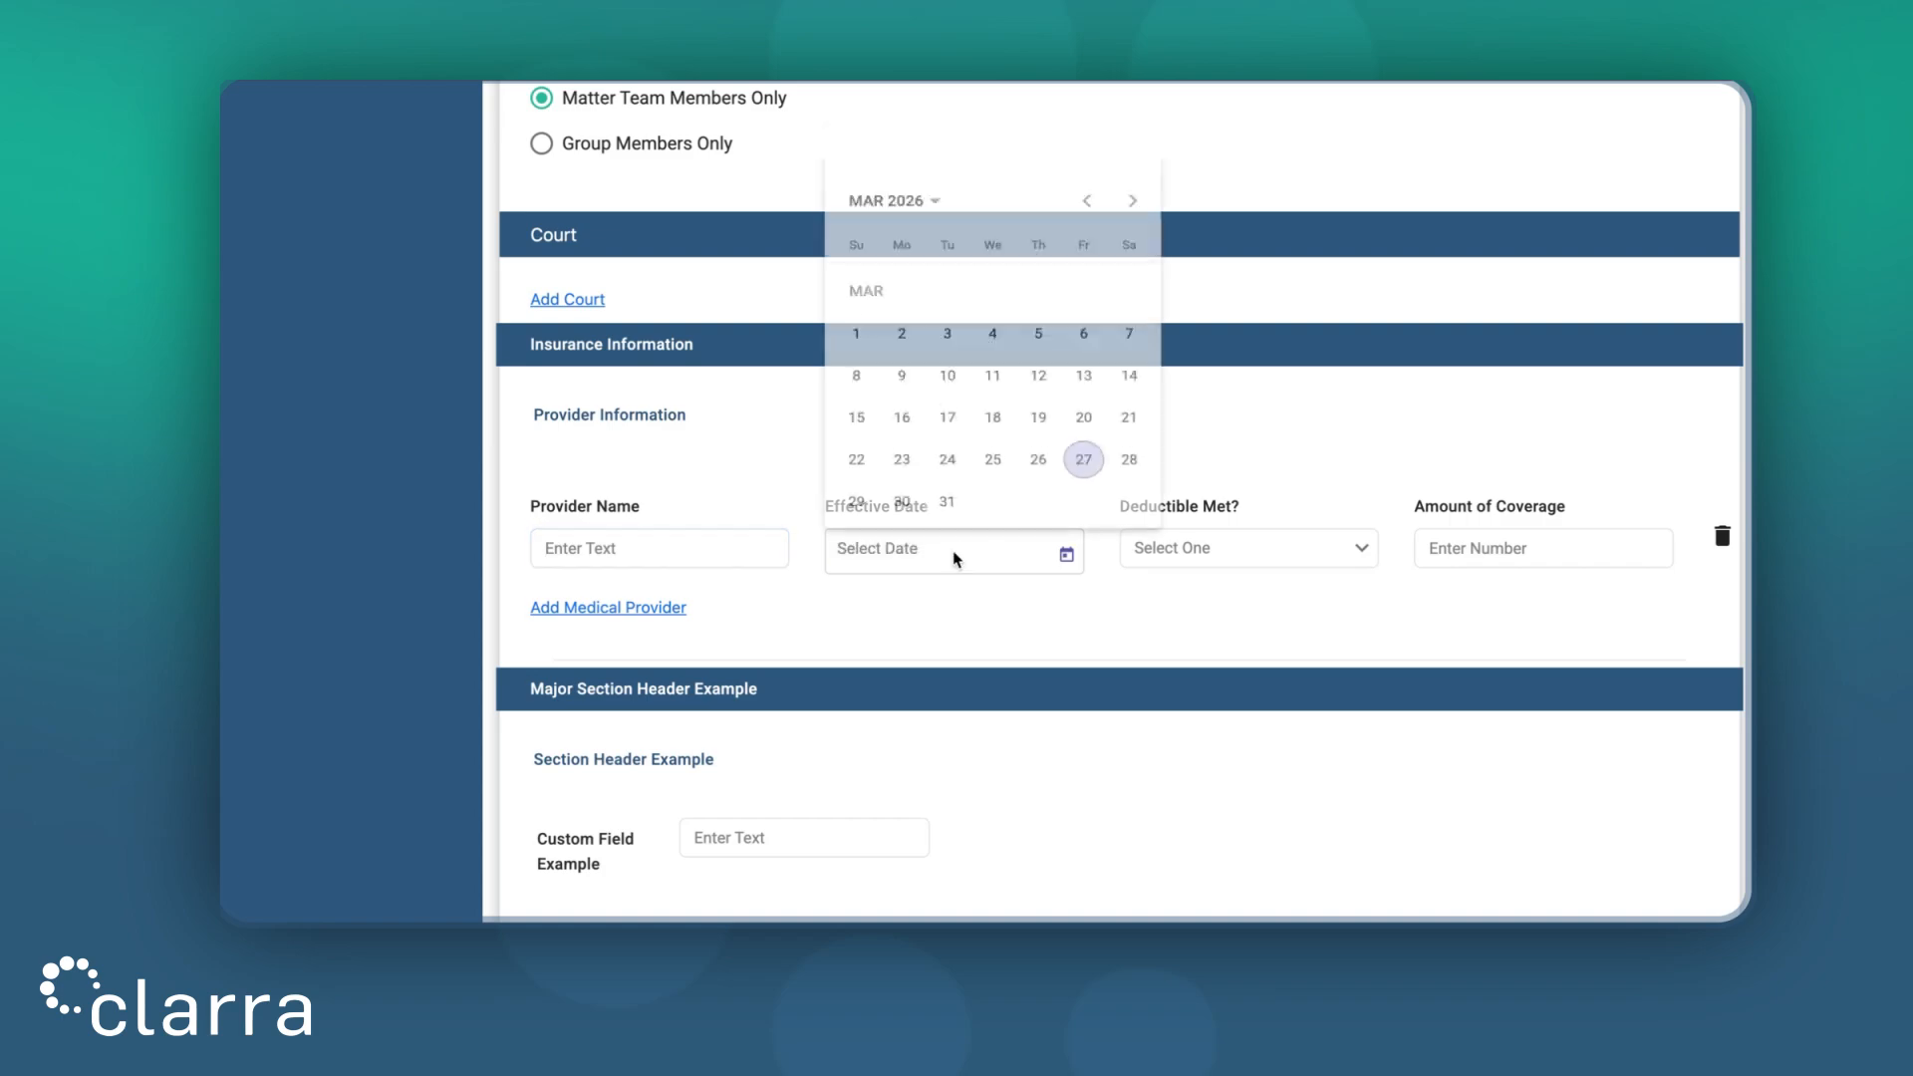
click(1463, 549)
click(1067, 554)
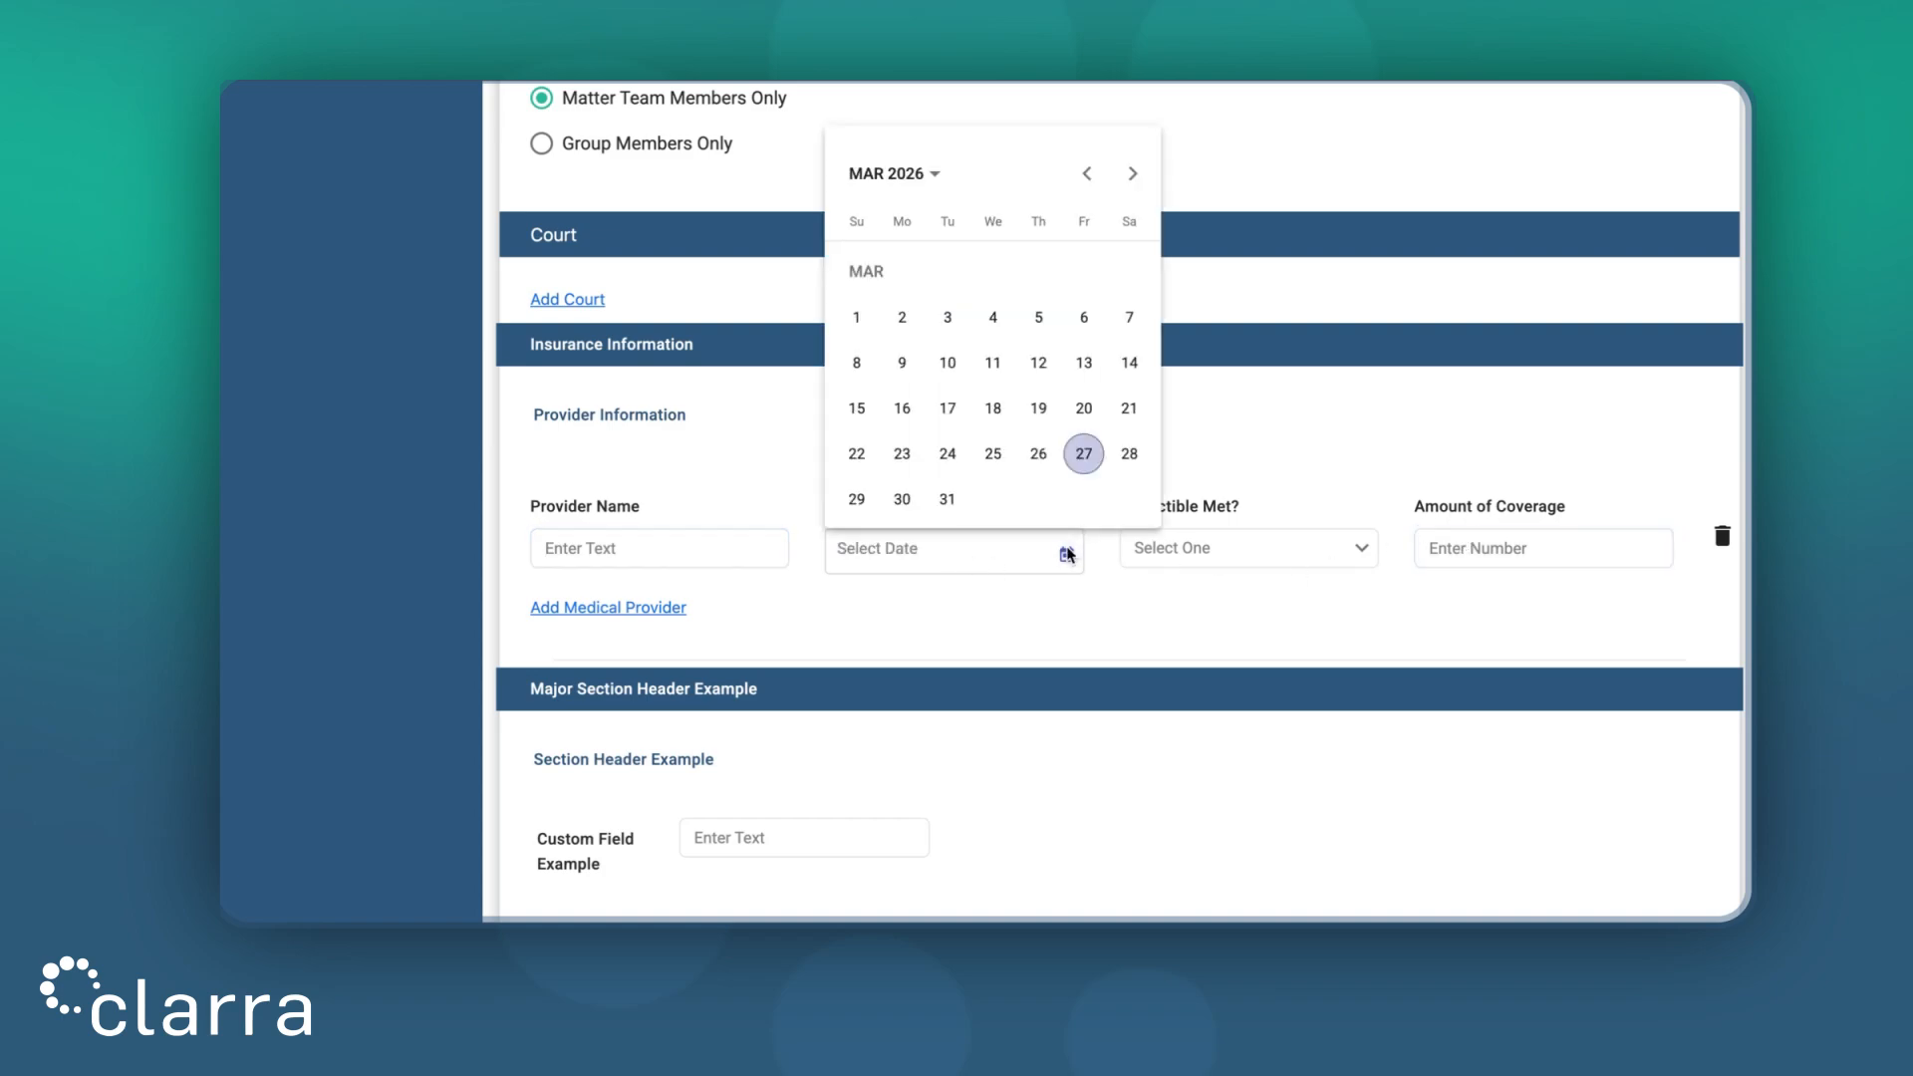
click(1136, 583)
click(1224, 551)
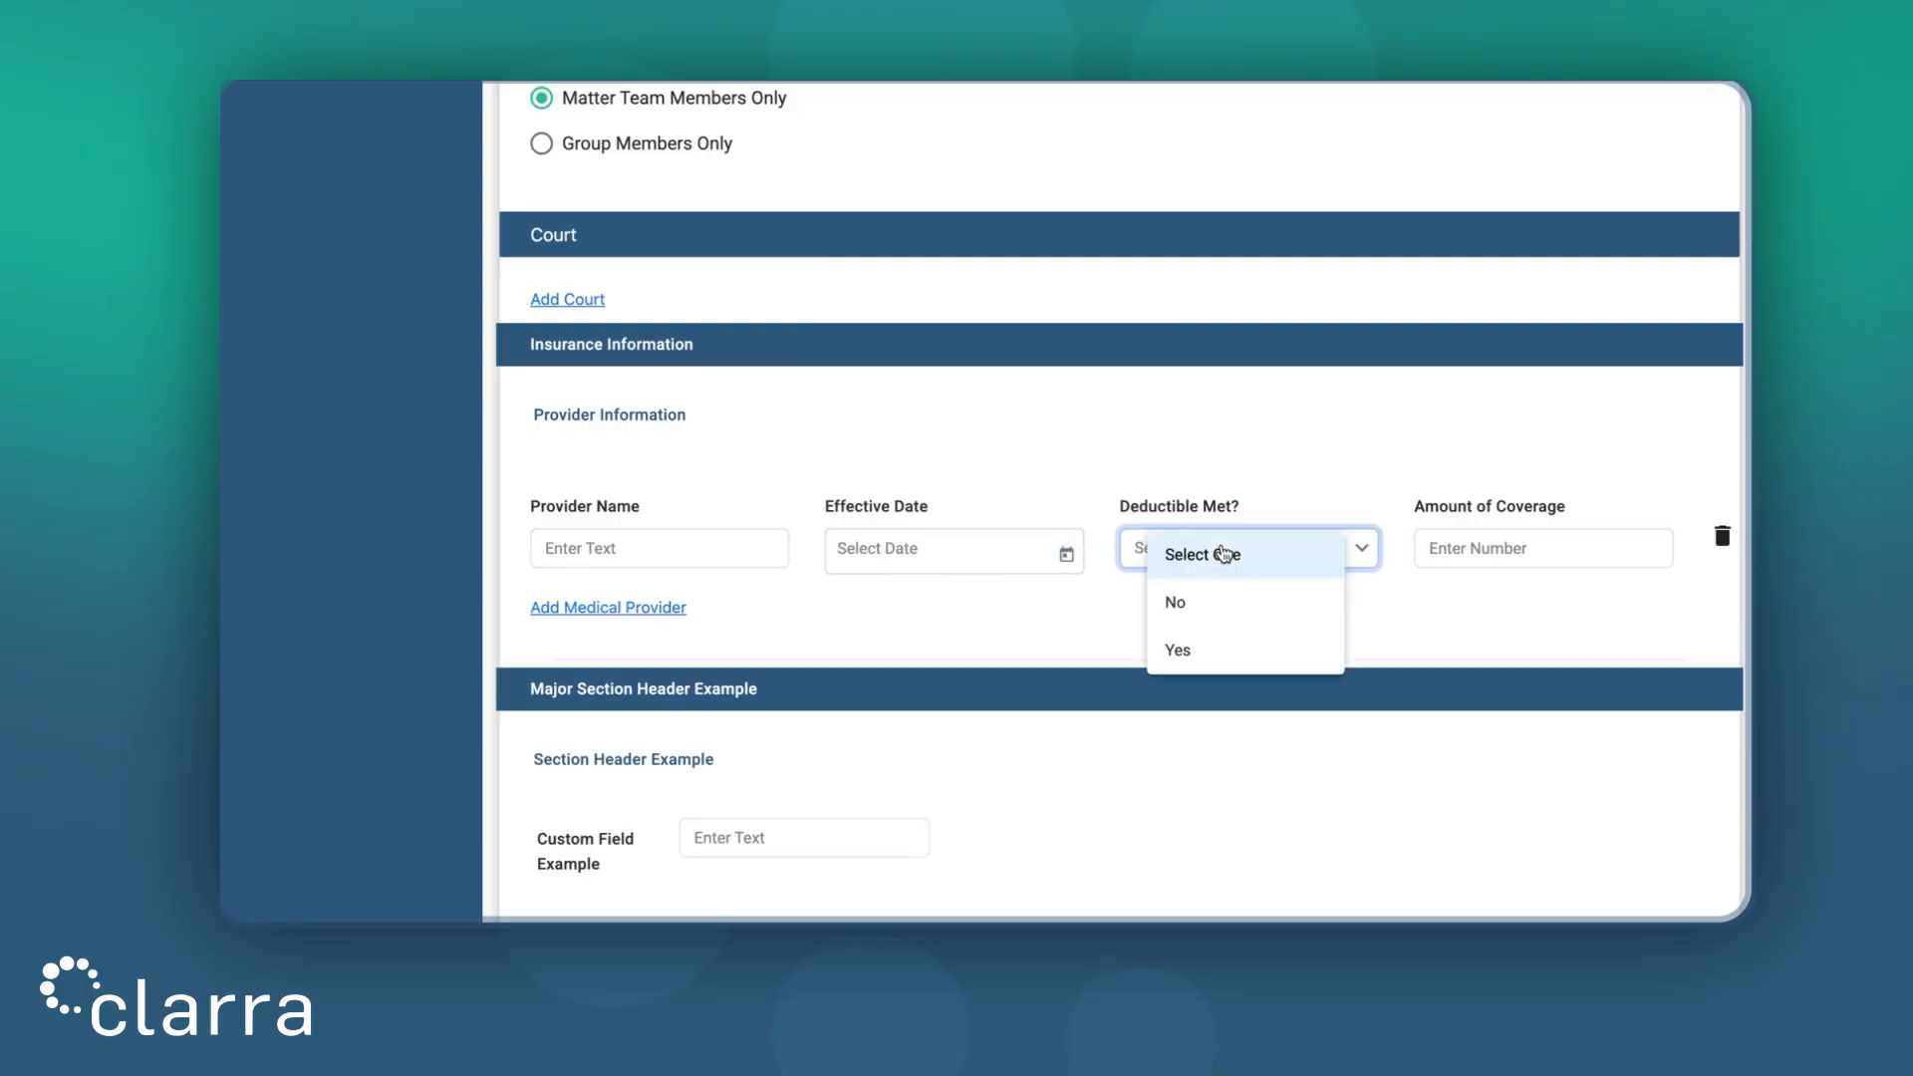
click(1067, 606)
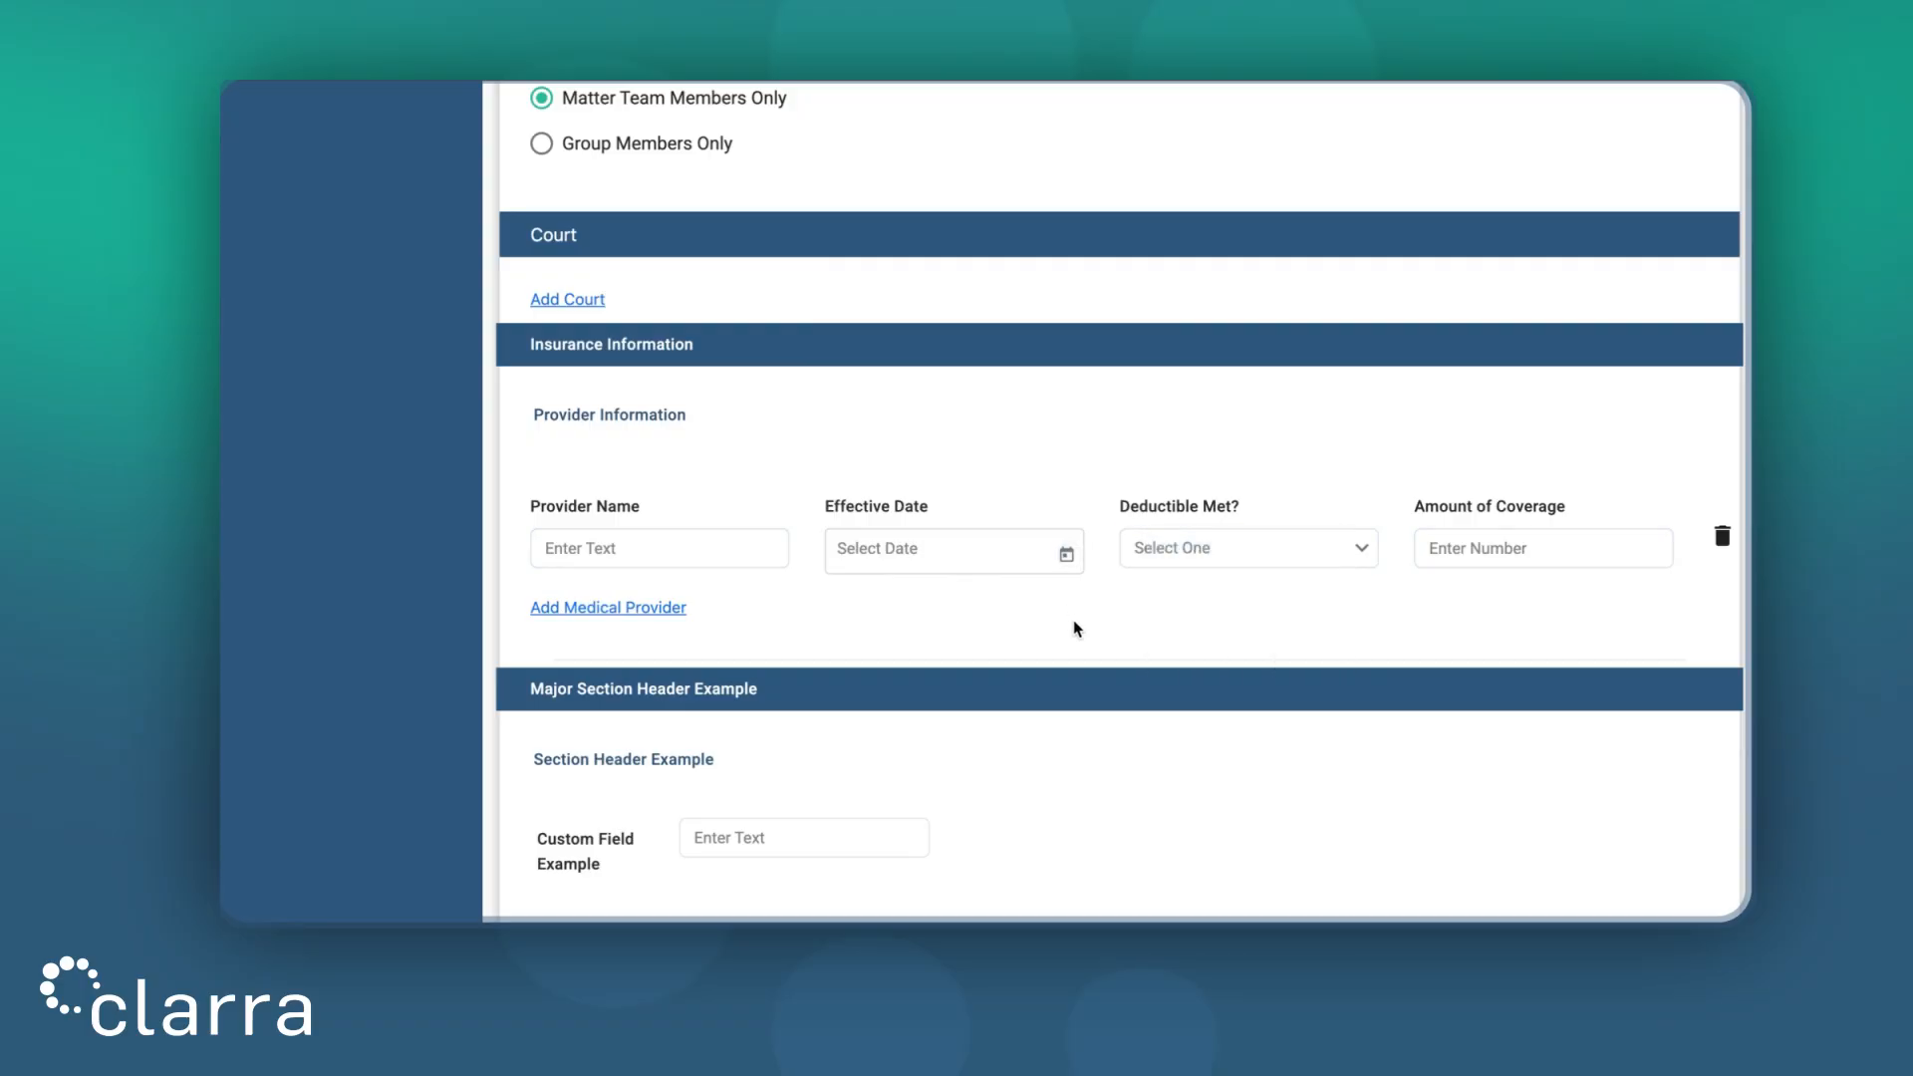
Add a second Medical Provider row to the form, and cancel the new matter
scroll(1074, 621, down, 2)
click(628, 456)
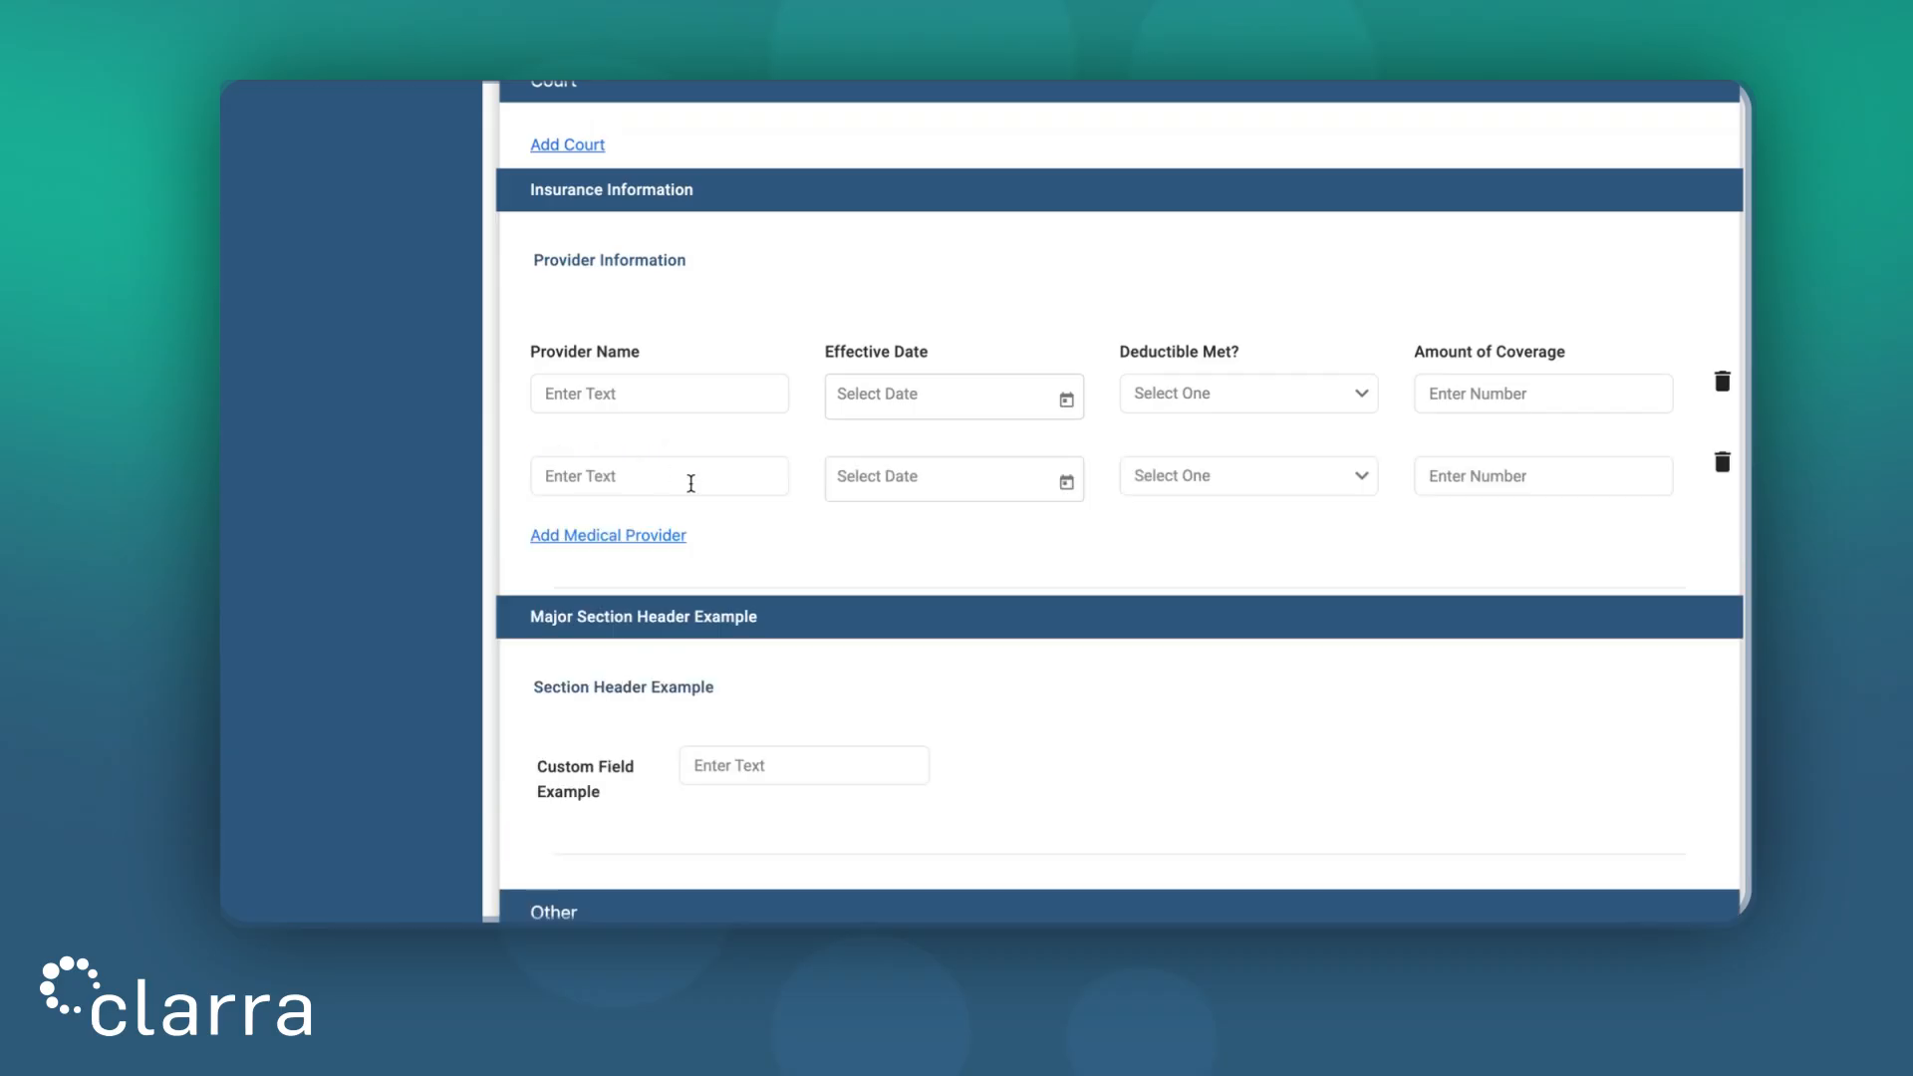
scroll(991, 579, down, 4)
click(1207, 796)
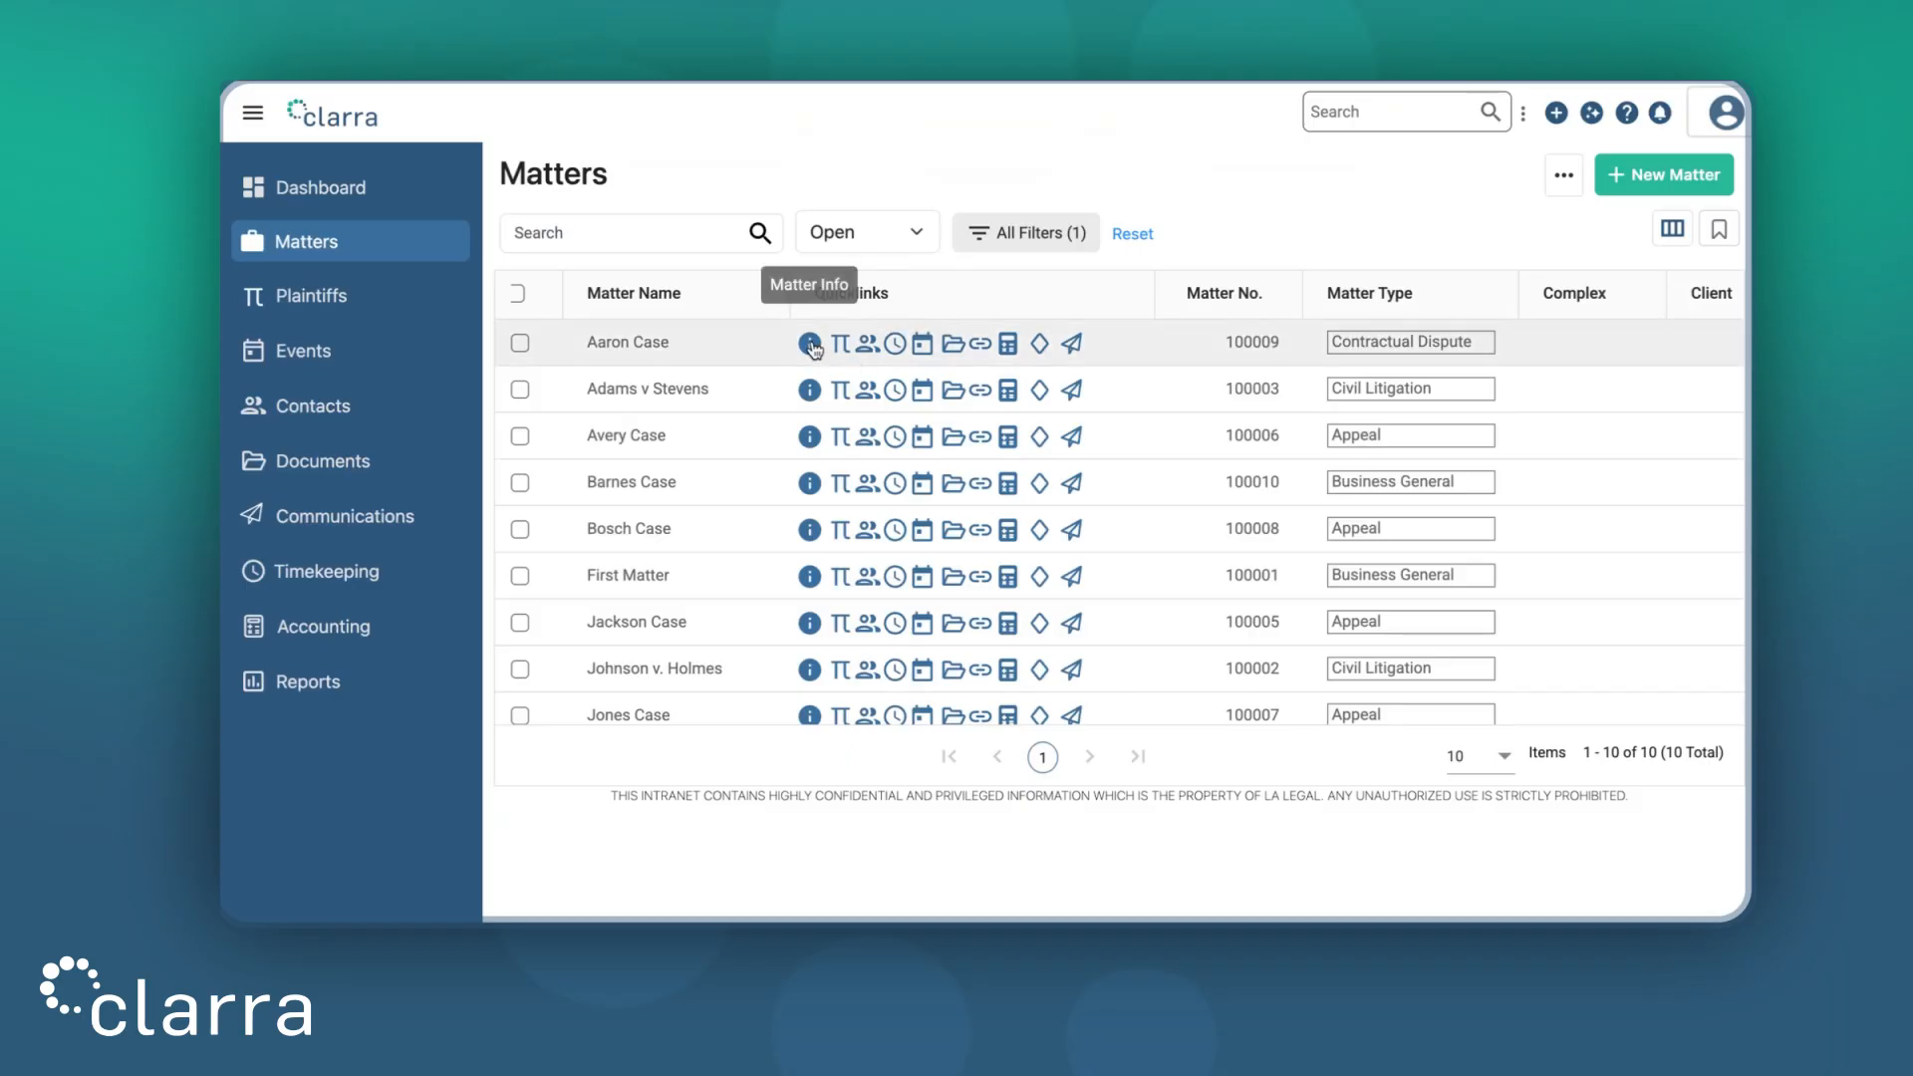
Open the Matter Info of the first matter in the list and edit it, going to its Insurance Information section
click(810, 344)
scroll(940, 469, down, 10)
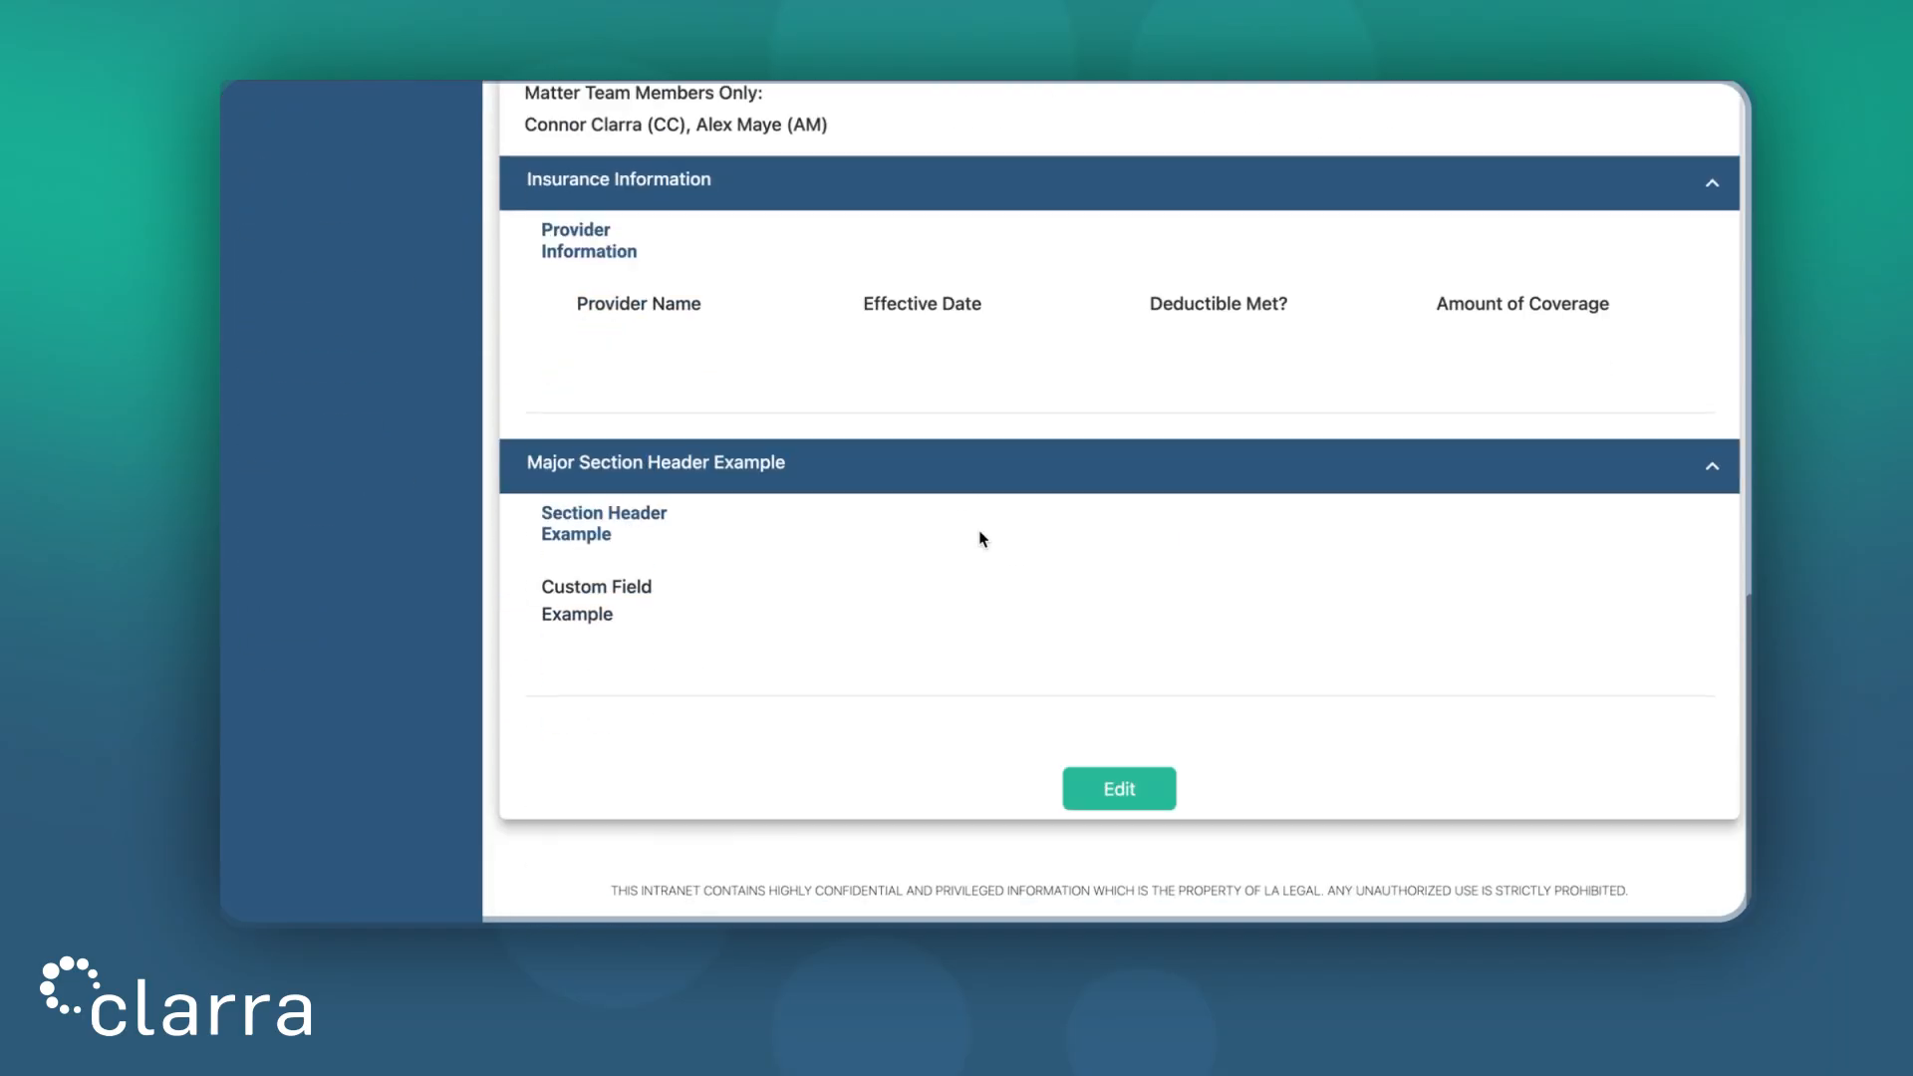
click(1102, 797)
scroll(947, 640, down, 5)
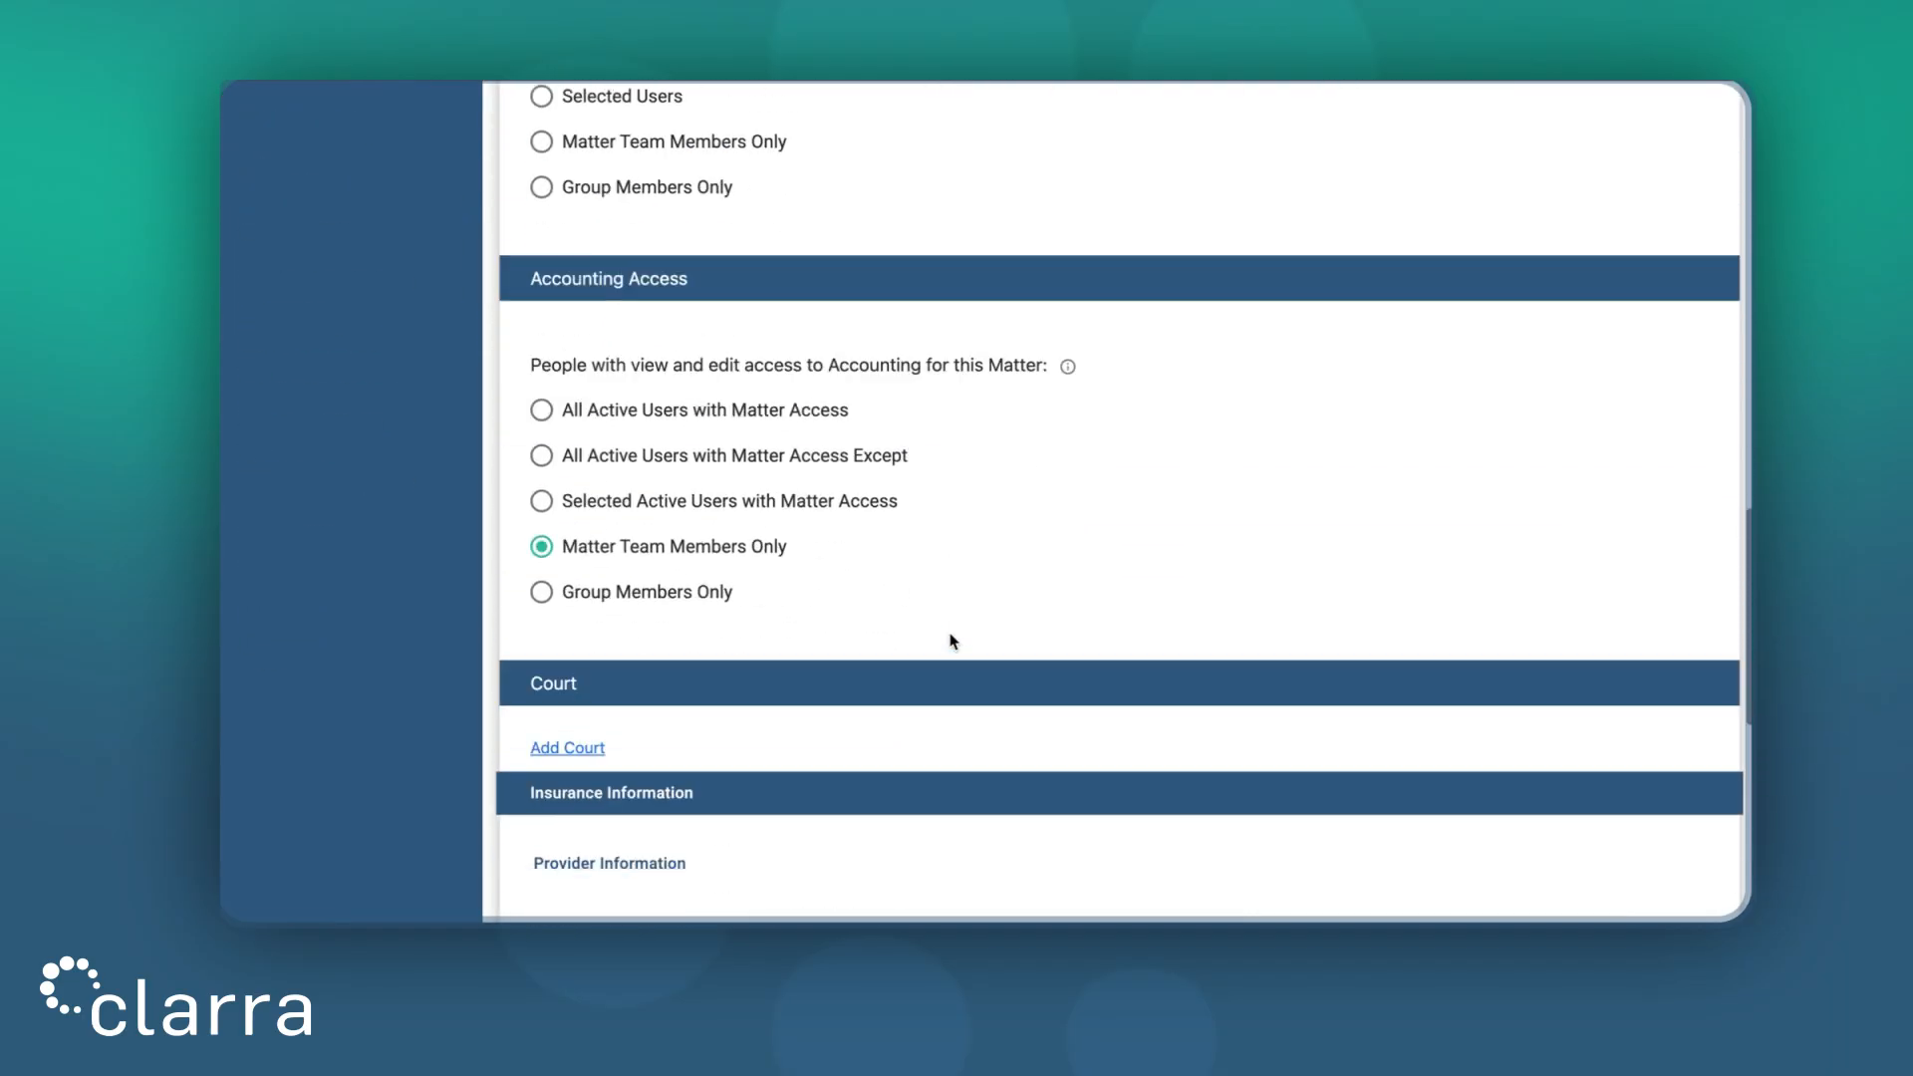
scroll(950, 640, down, 5)
Set the matter's Provider Name to Example Provider and the Effective Date to 03/01/2026
click(691, 525)
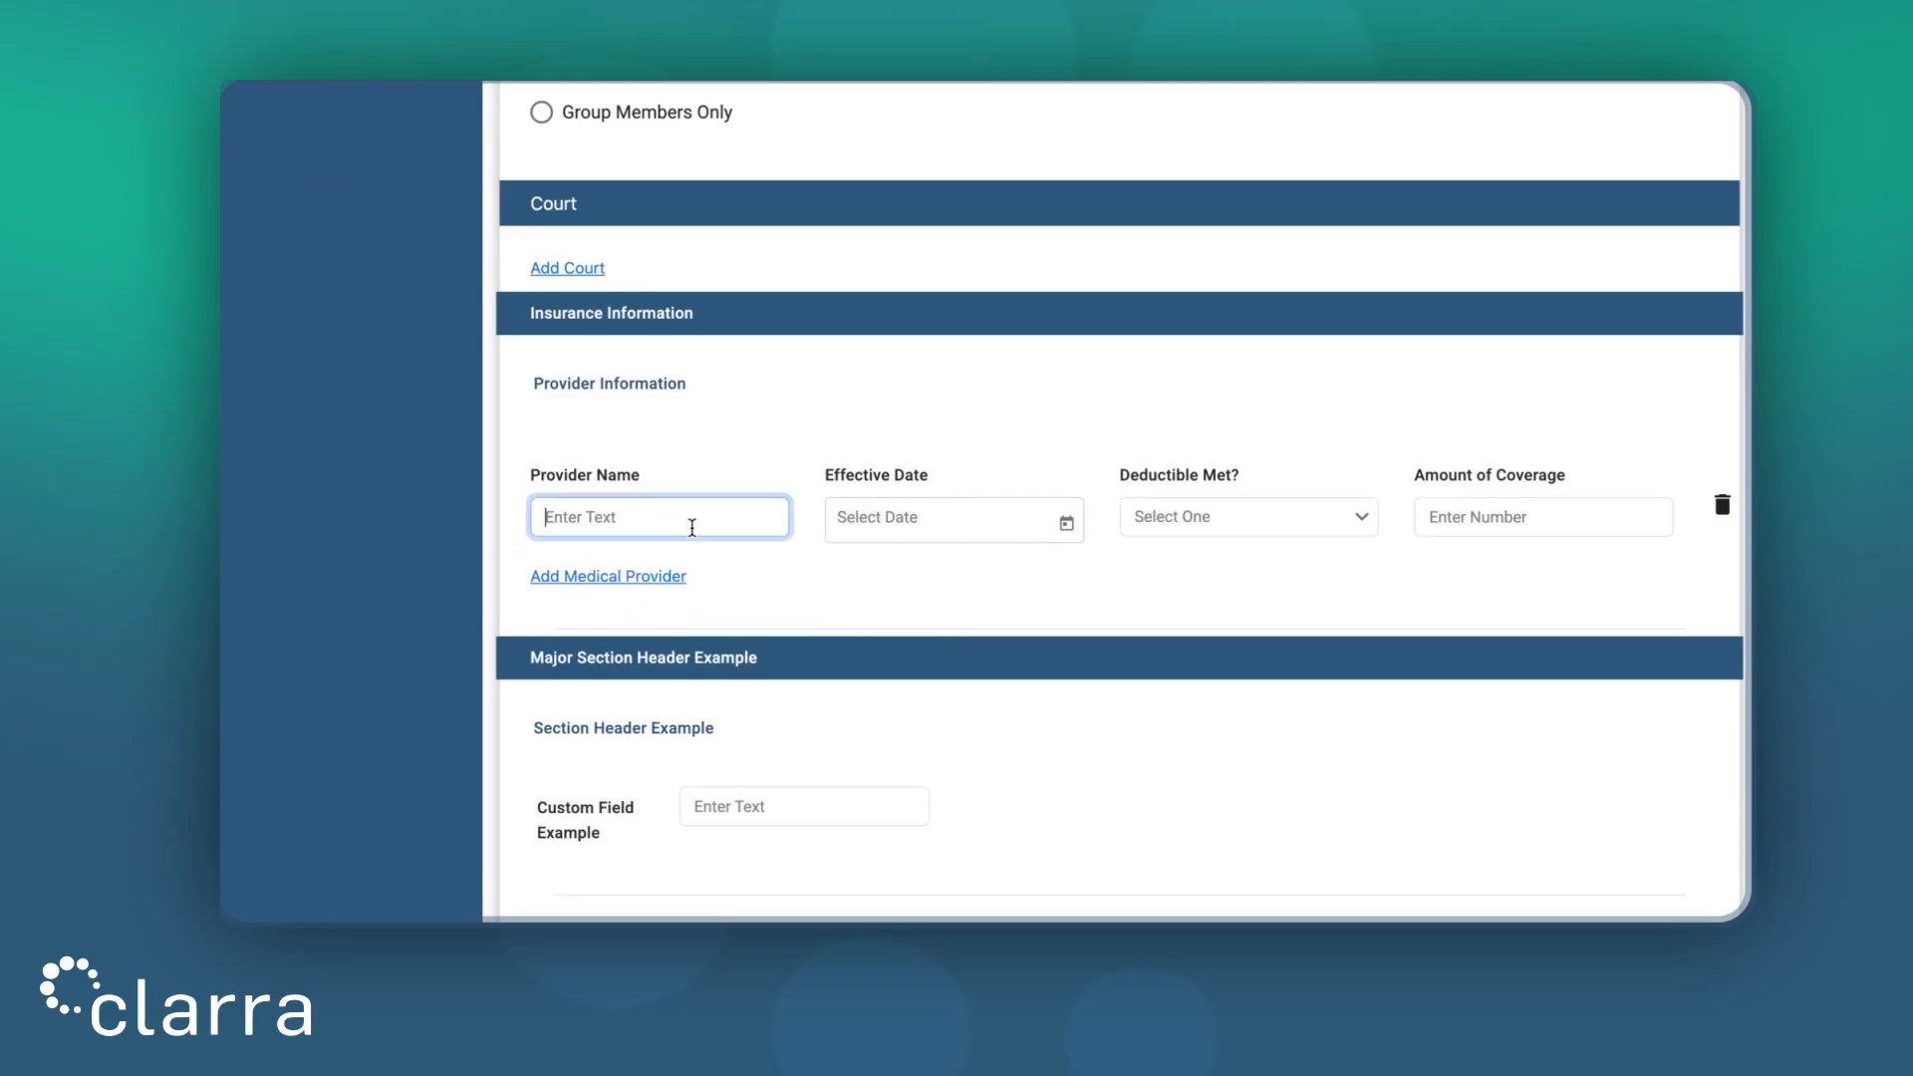
text(Example Provider)
click(1067, 523)
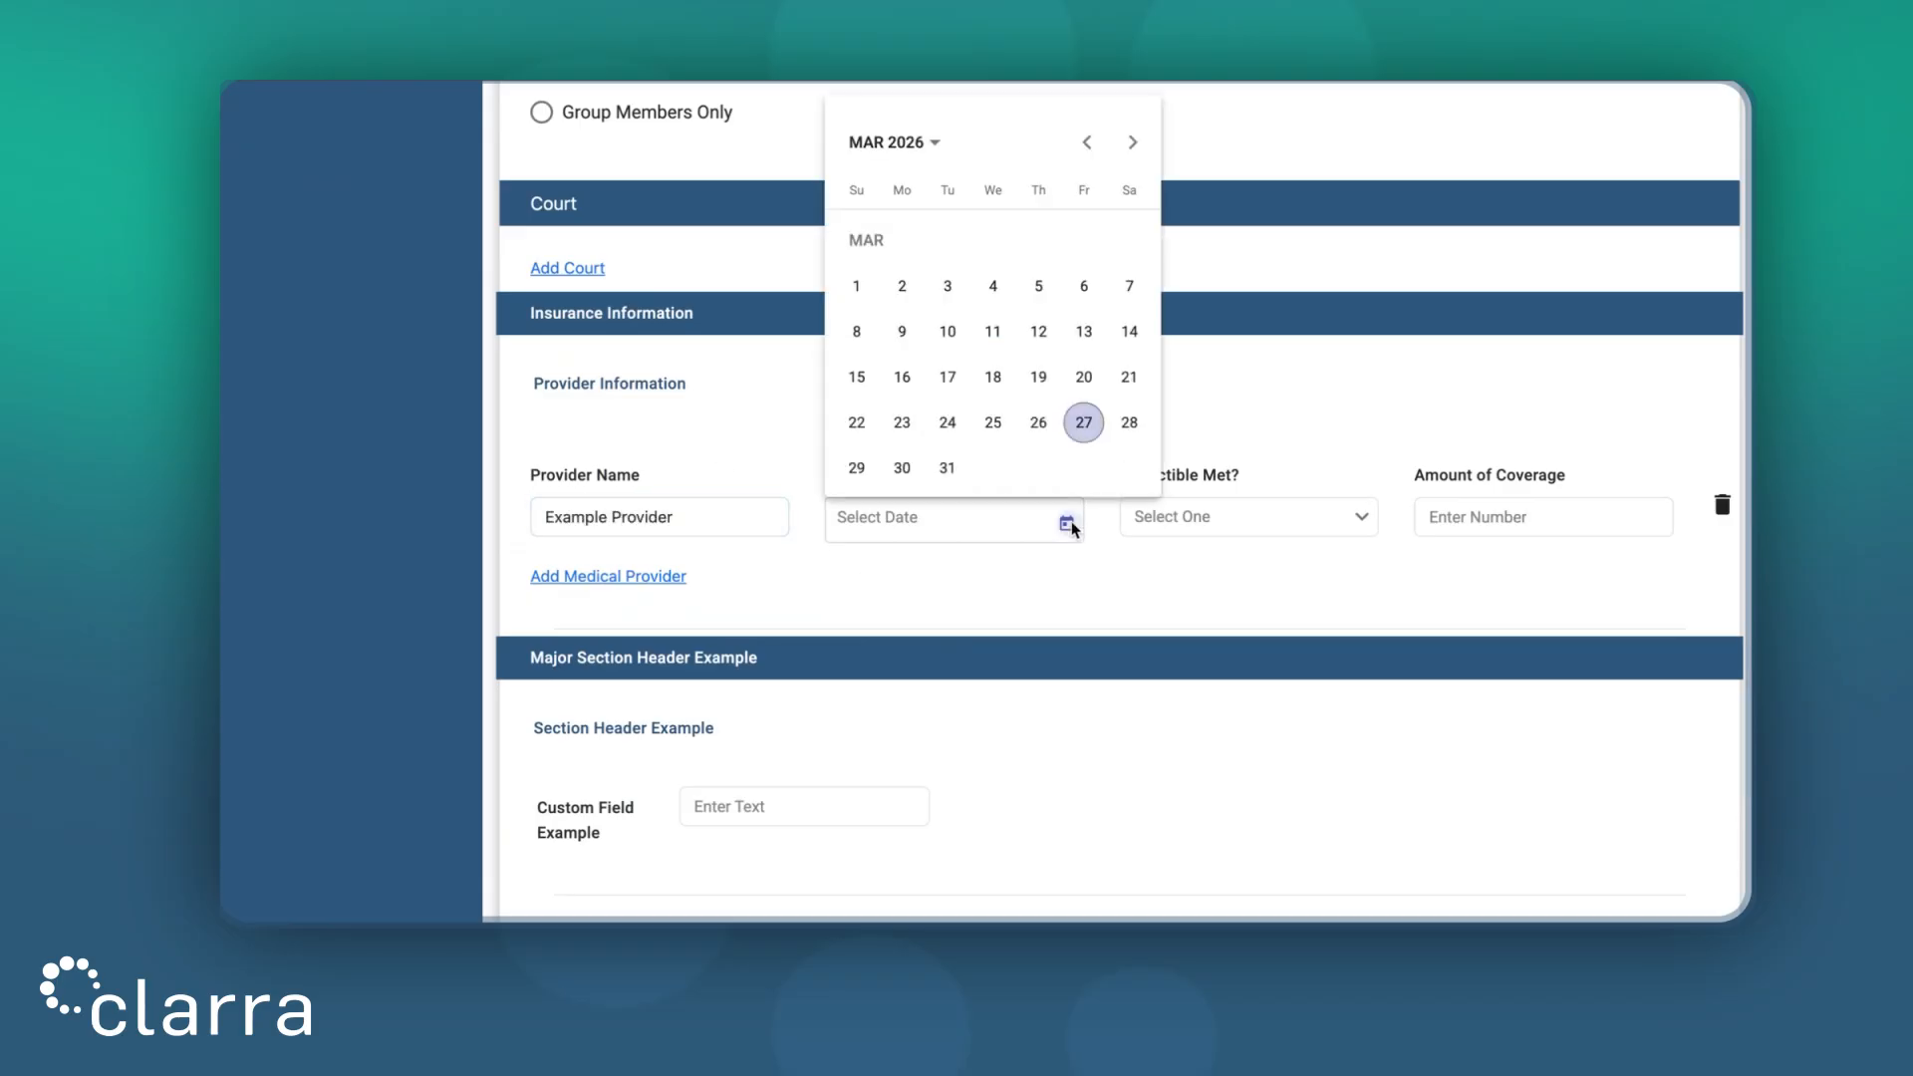
click(859, 284)
Set Deductible Met? to No and the Amount of Coverage to 20,000
click(1183, 526)
click(1199, 583)
click(1469, 532)
text(20,000)
click(1447, 560)
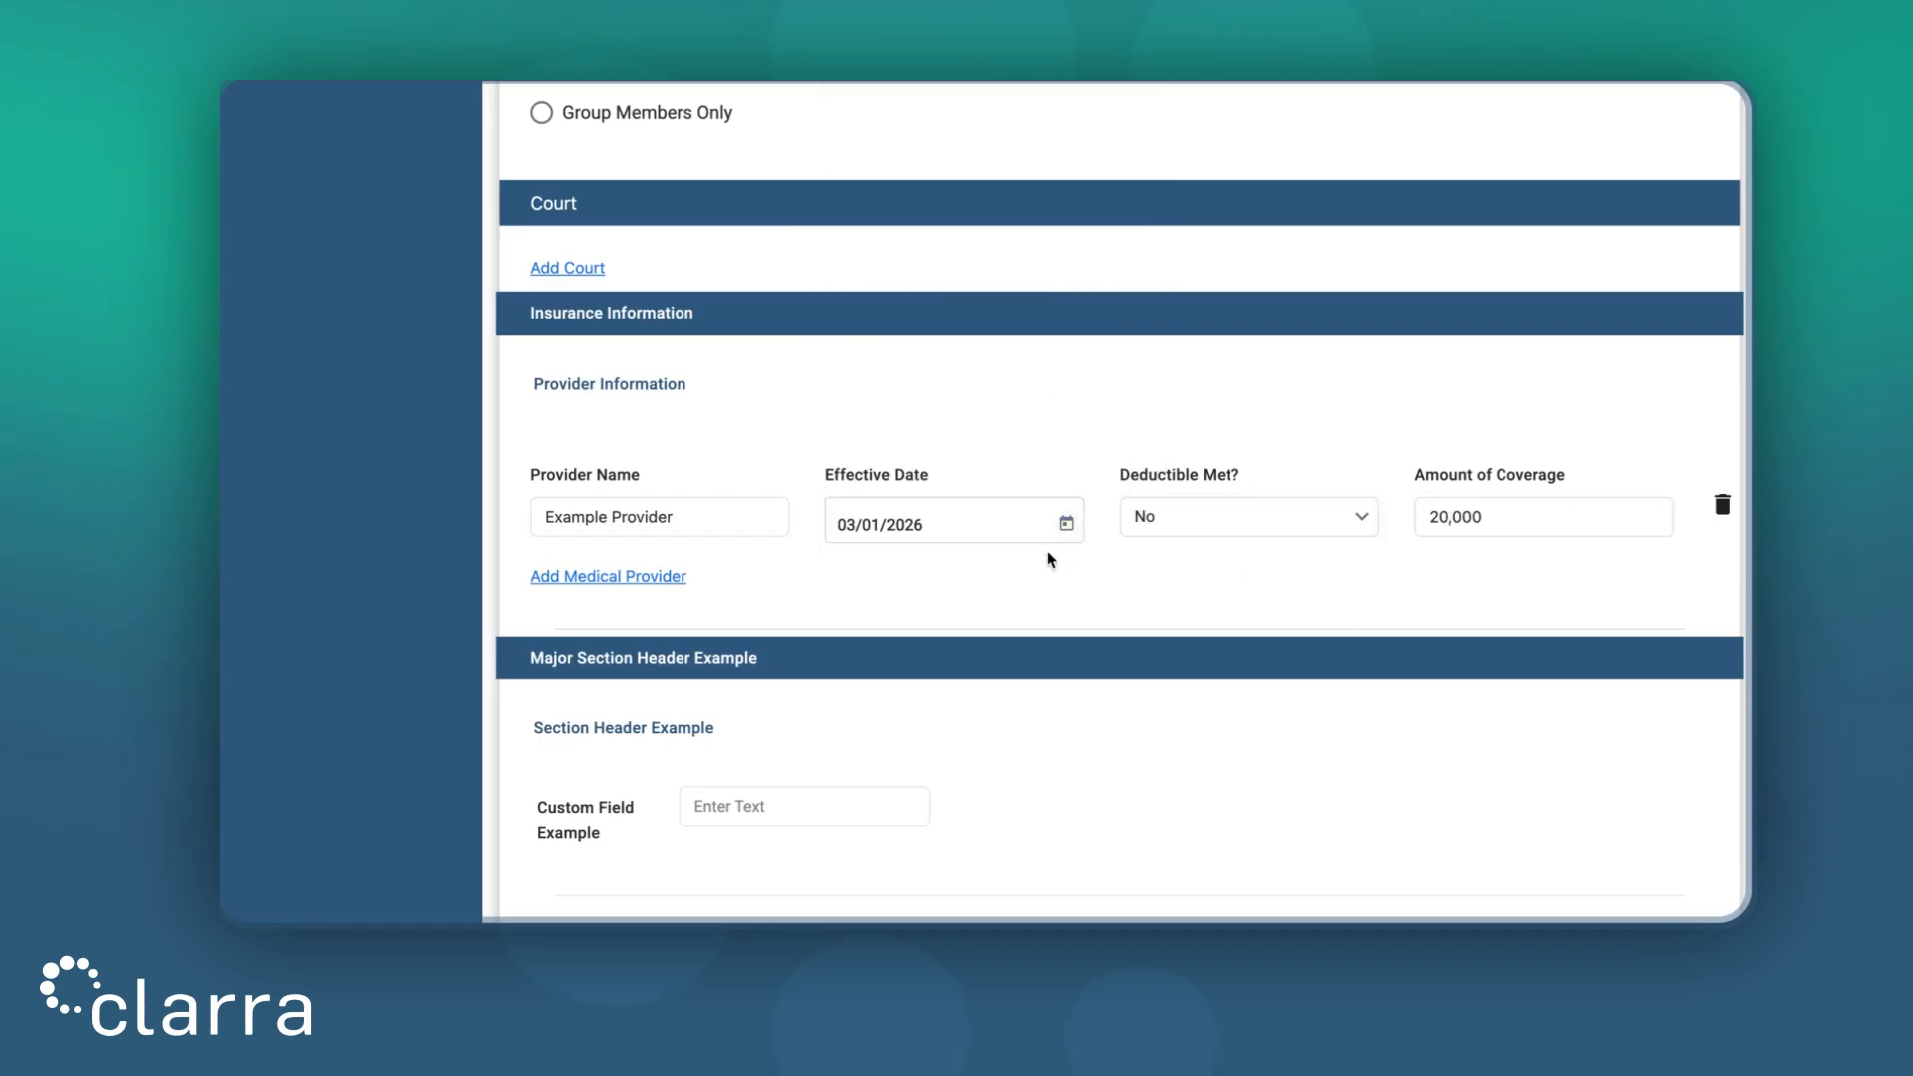
Save the matter and review its Insurance Information section
scroll(1046, 555, down, 4)
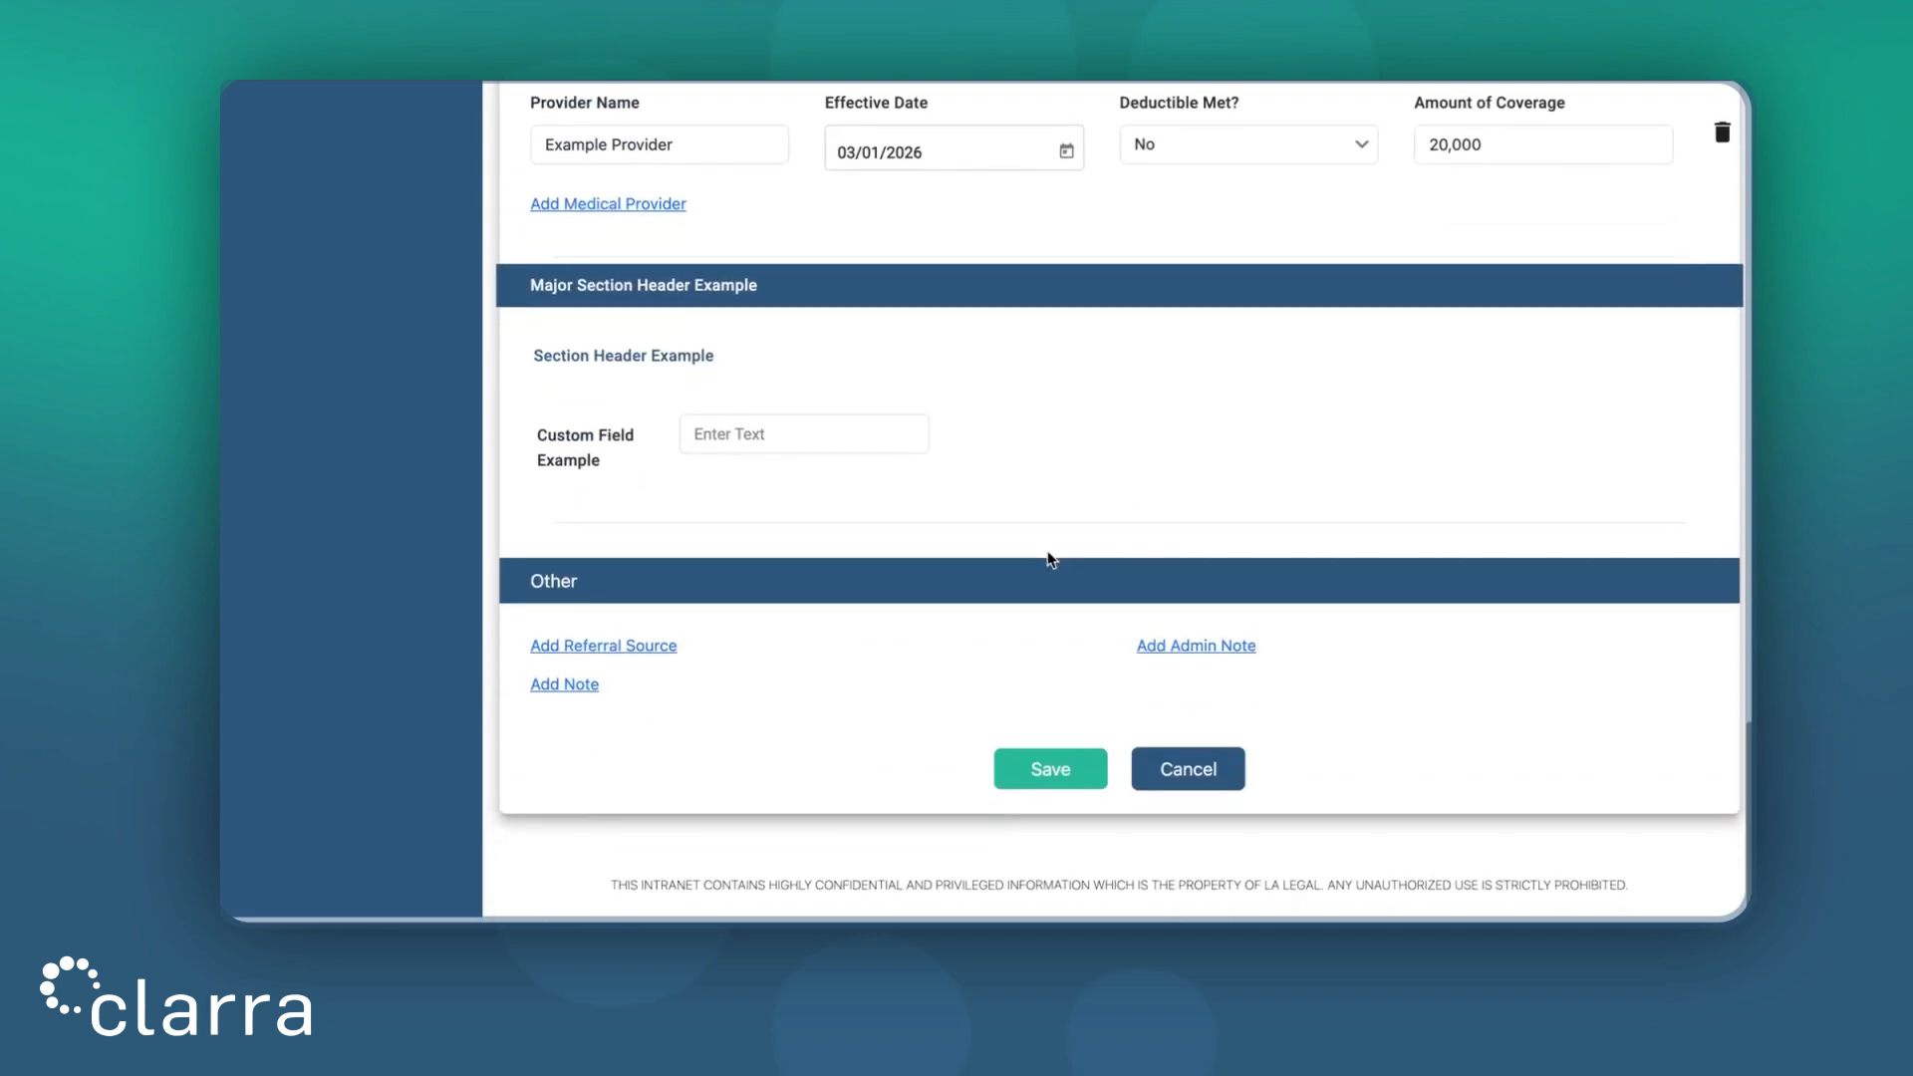
click(1059, 796)
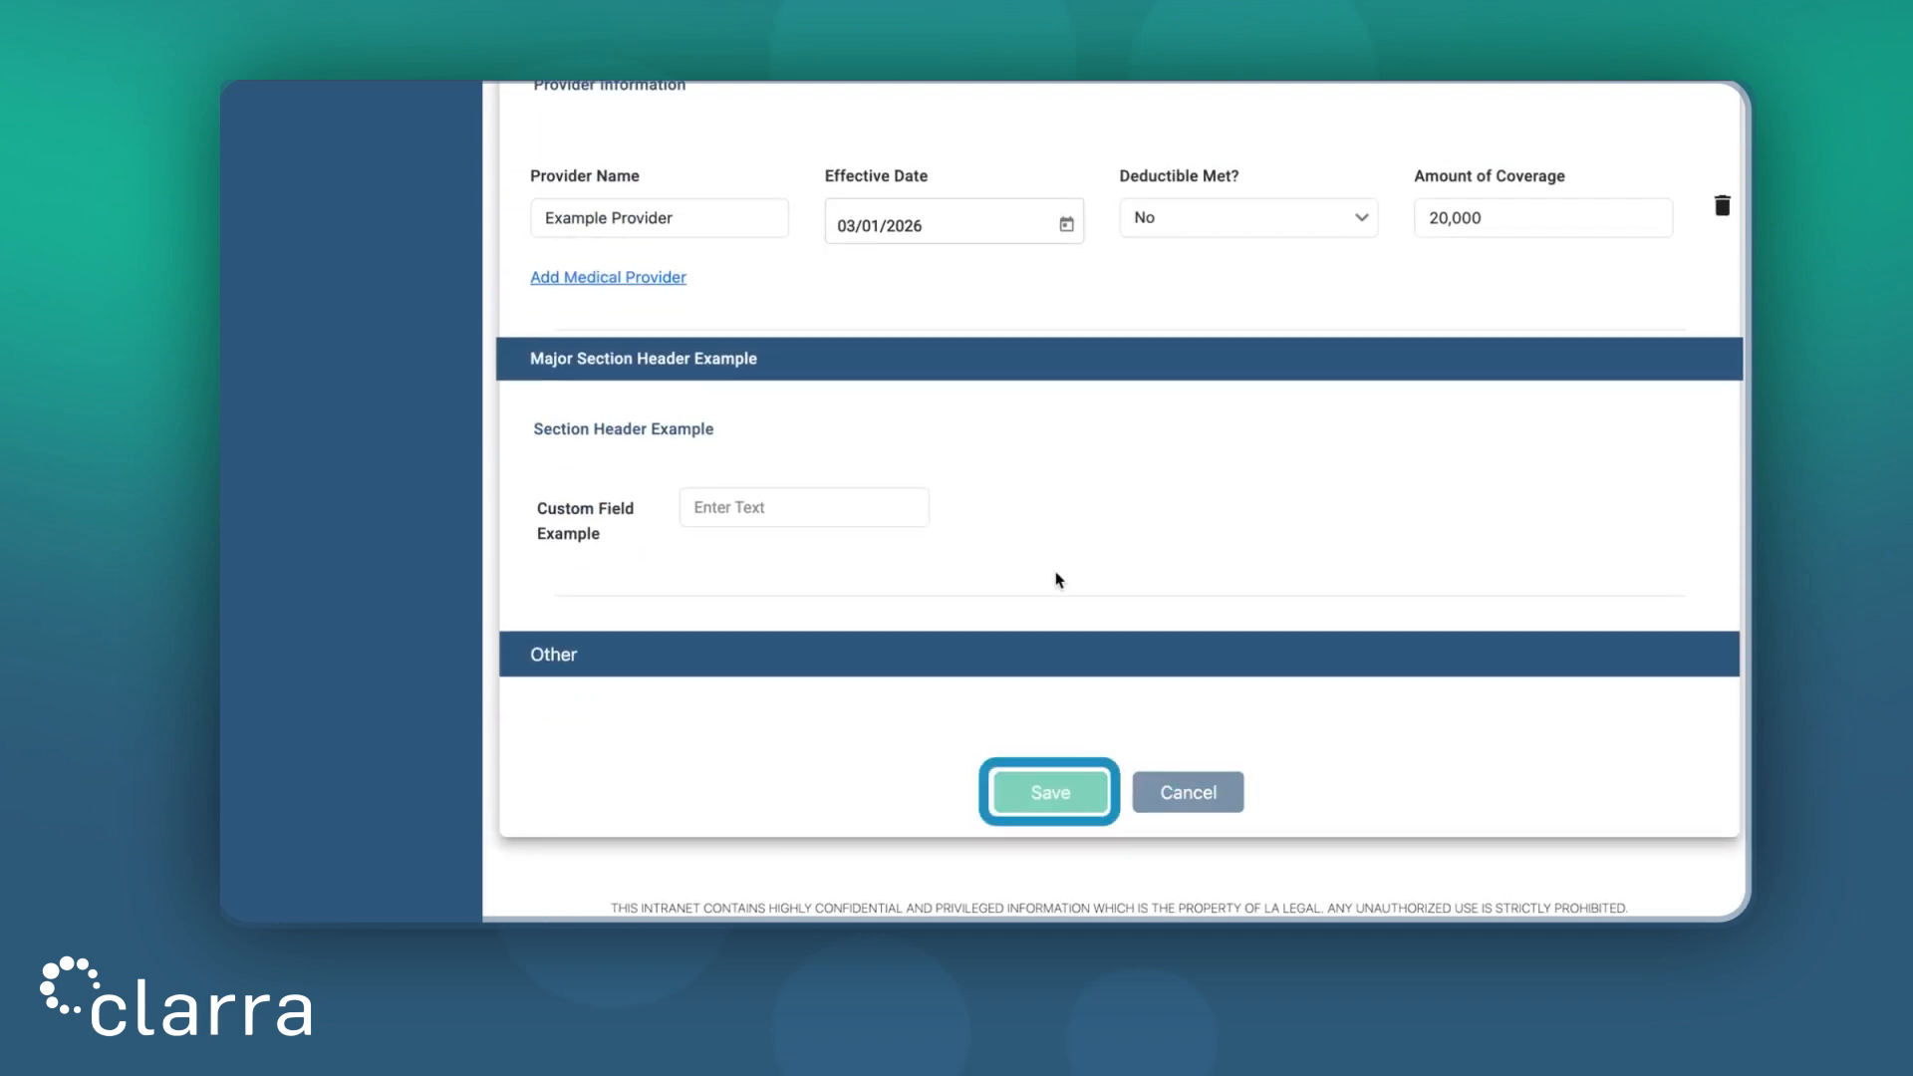
scroll(1056, 580, down, 10)
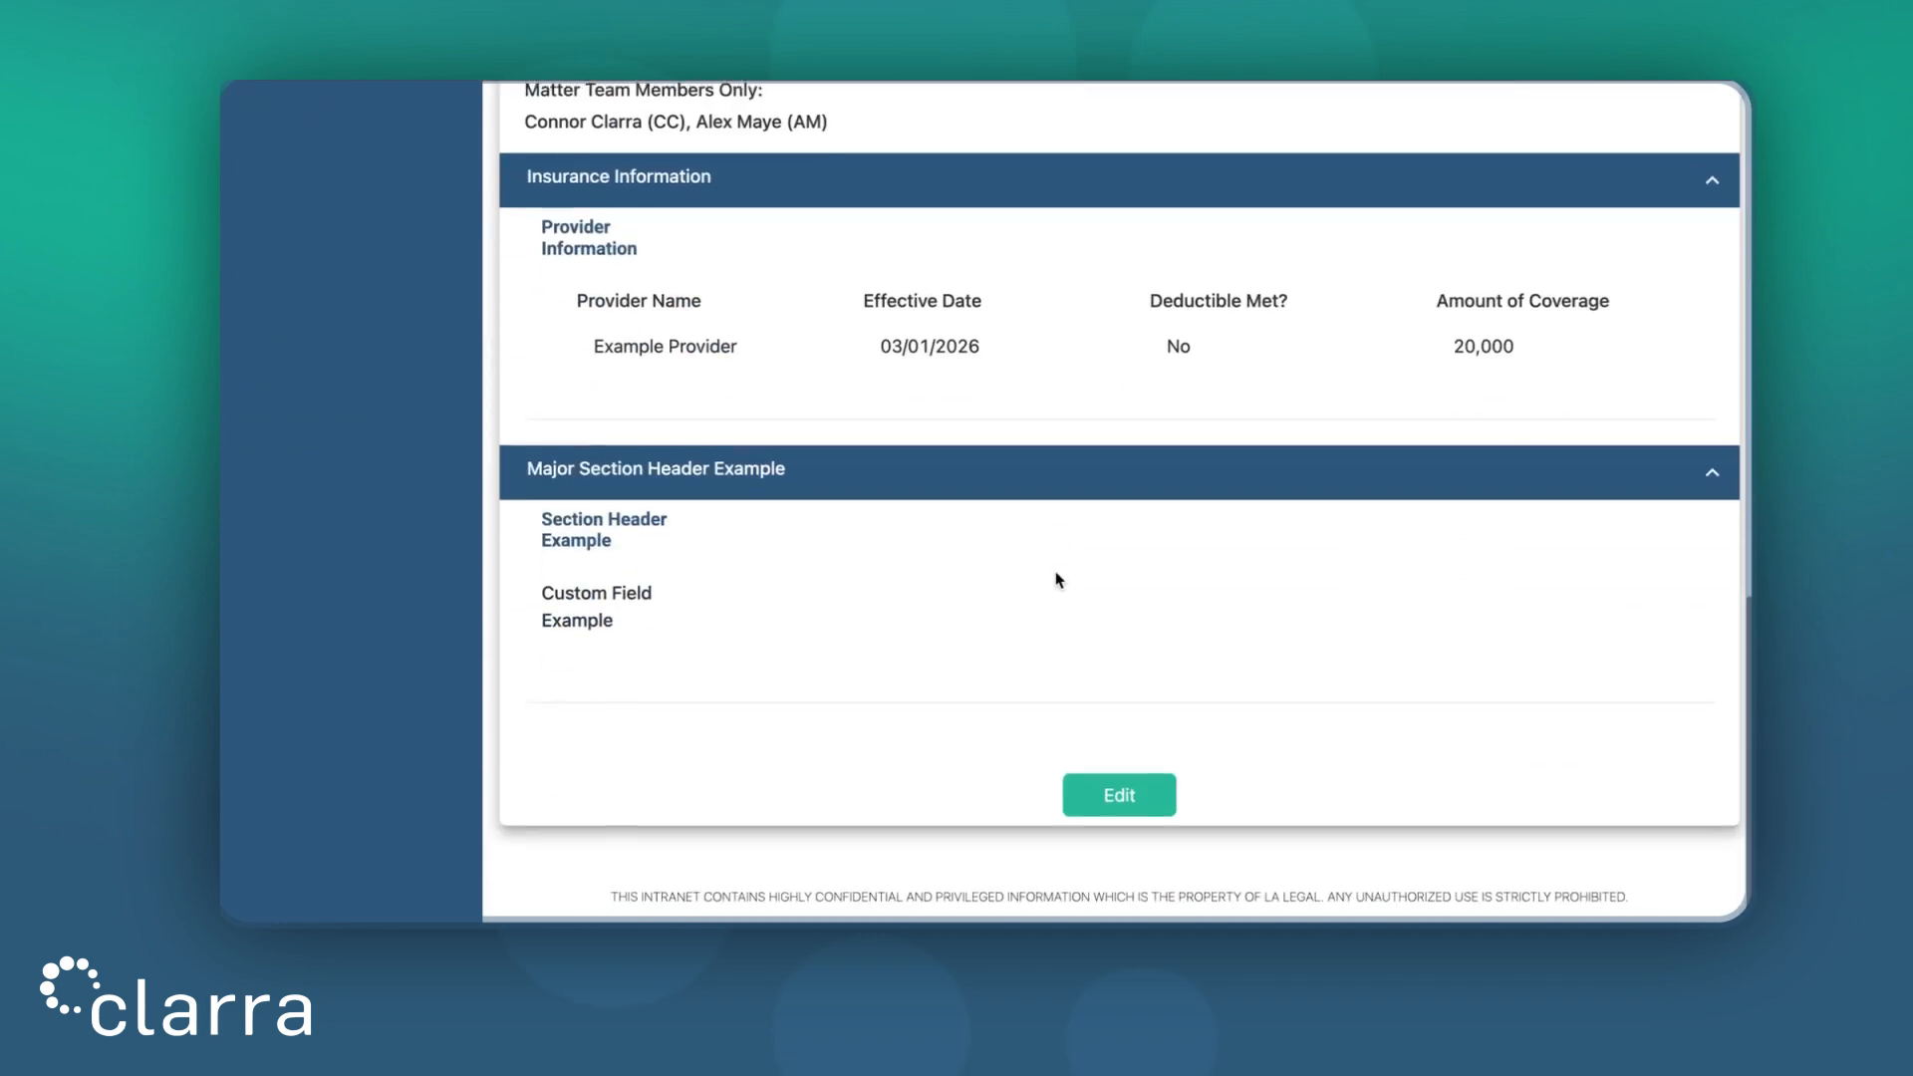